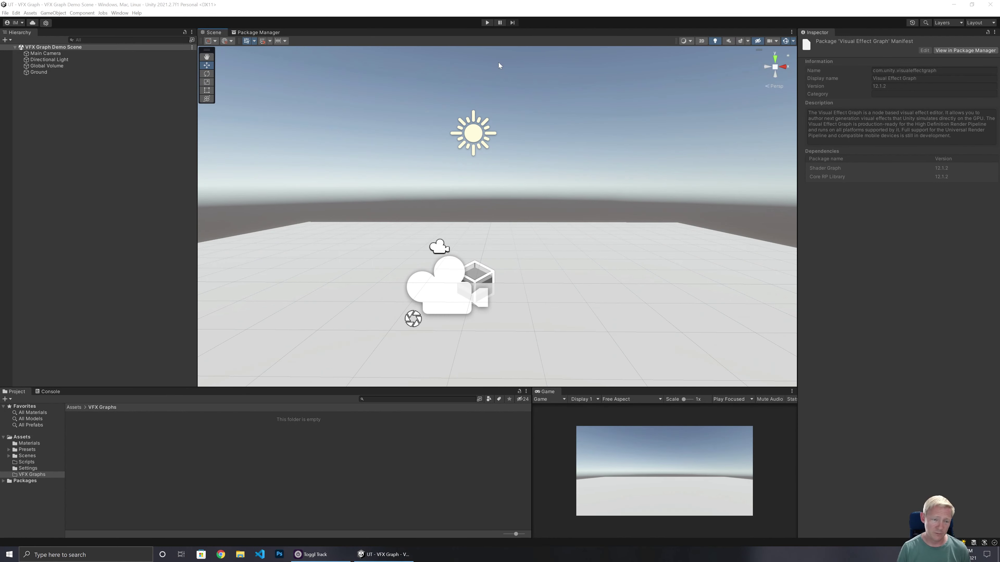
Install the Visual Effect Graph 12.1.2 package from the Unity Registry and return to the scene view
{"action": "left_click", "coordinate": [253, 33]}
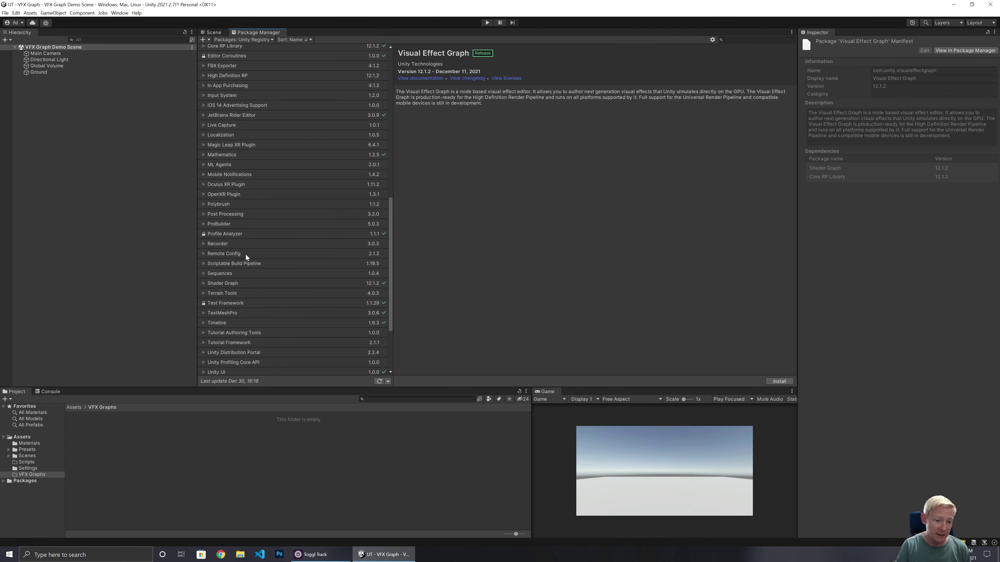
{"action": "scroll", "coordinate": [245, 255], "scroll_direction": "down", "scroll_amount": 3}
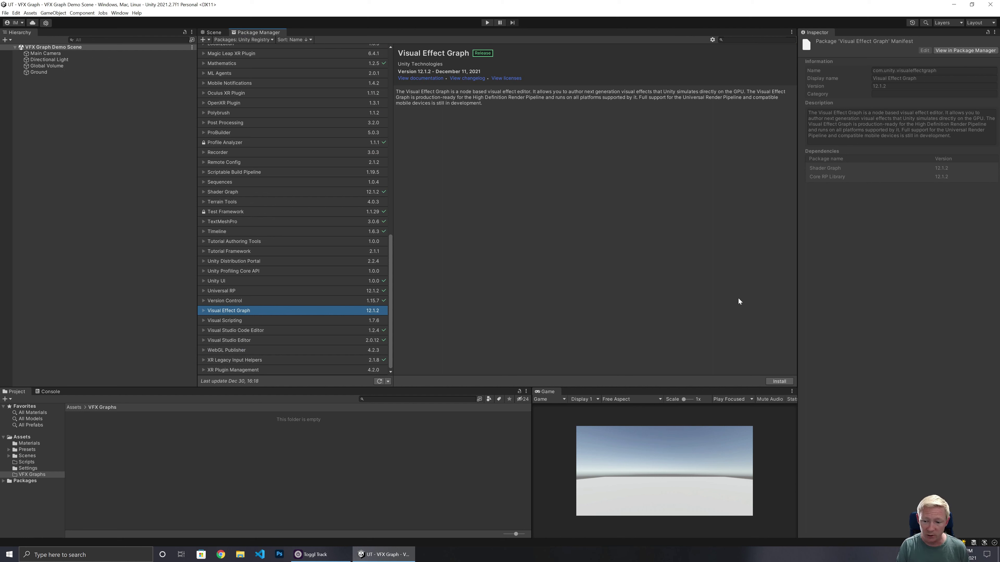
{"action": "left_click", "coordinate": [786, 381]}
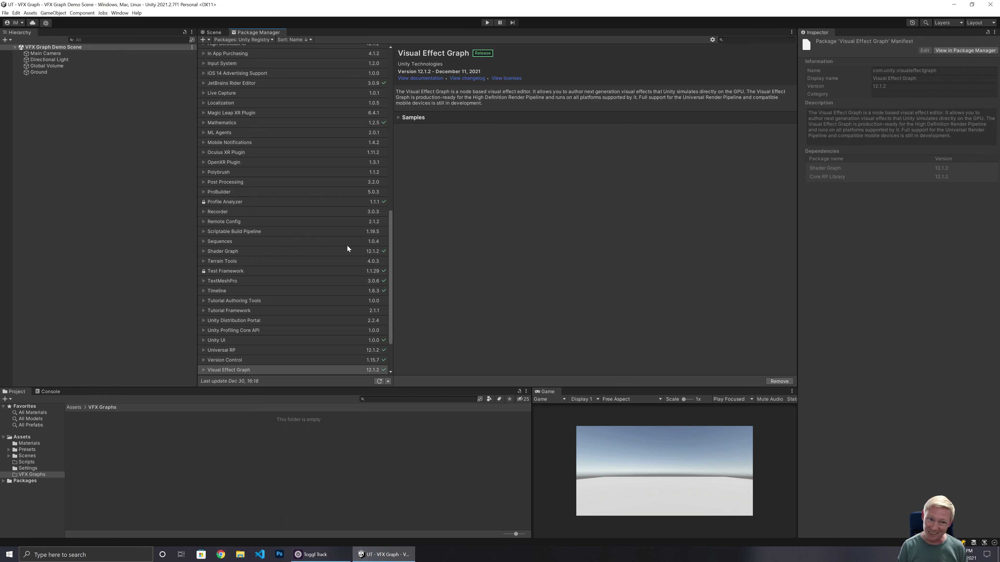
{"action": "left_click", "coordinate": [213, 32]}
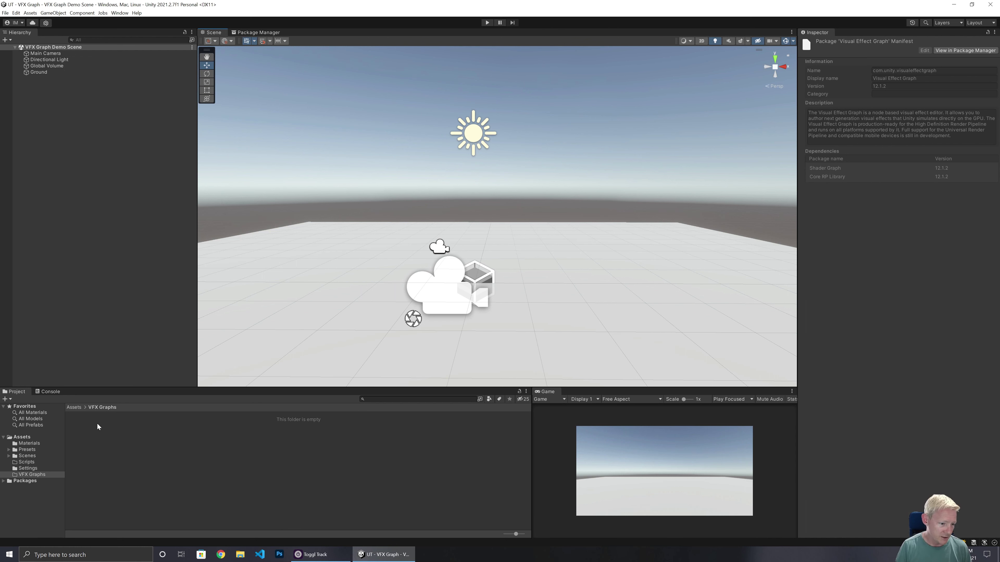
Create a Visual Effect Graph asset named Explosion Effect in the VFX Graphs folder
{"action": "right_click", "coordinate": [97, 423]}
{"action": "mouse_move", "coordinate": [168, 234]}
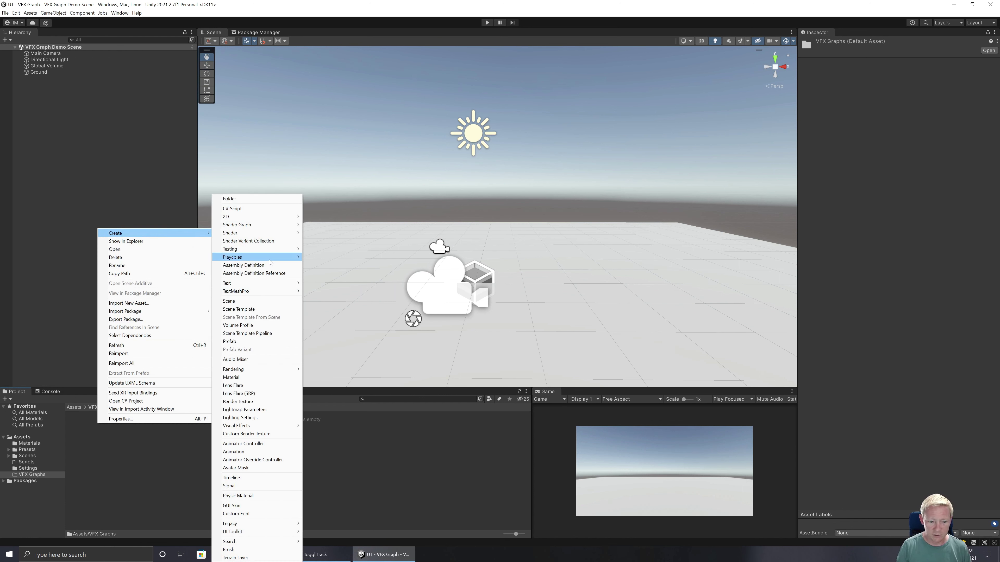
{"action": "mouse_move", "coordinate": [273, 290]}
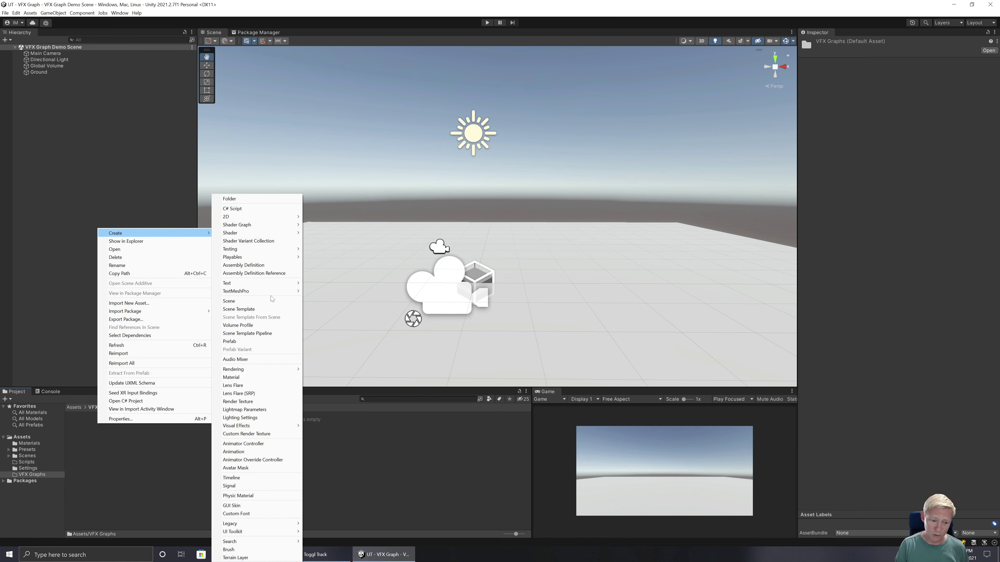
{"action": "mouse_move", "coordinate": [250, 427]}
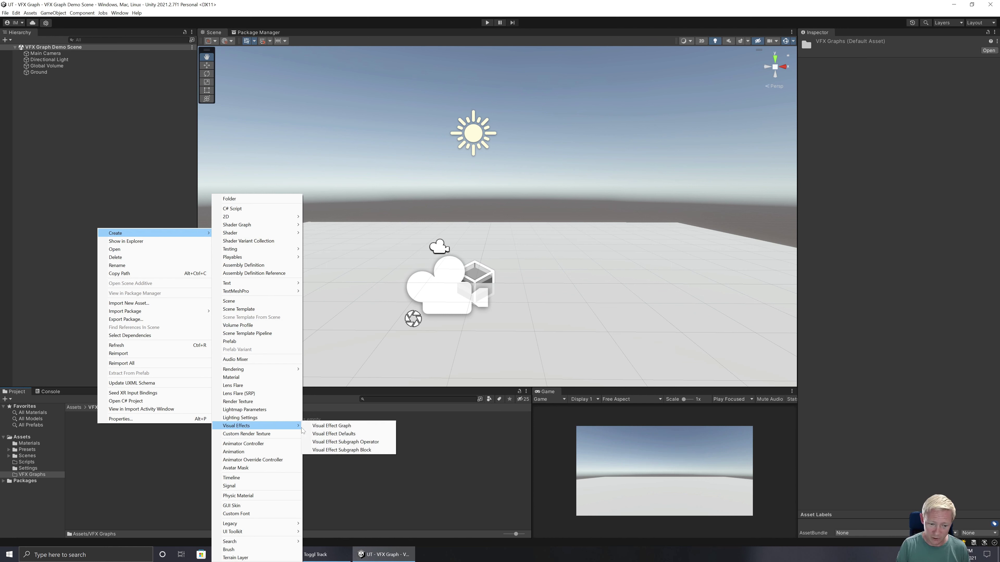
{"action": "left_click", "coordinate": [318, 427]}
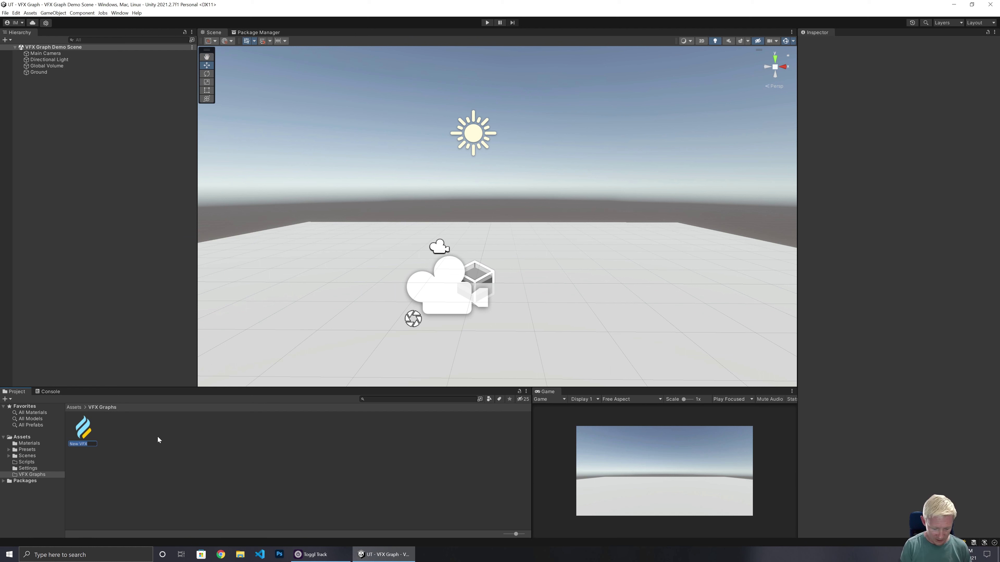
{"action": "type", "text": "Explosion Ef"}
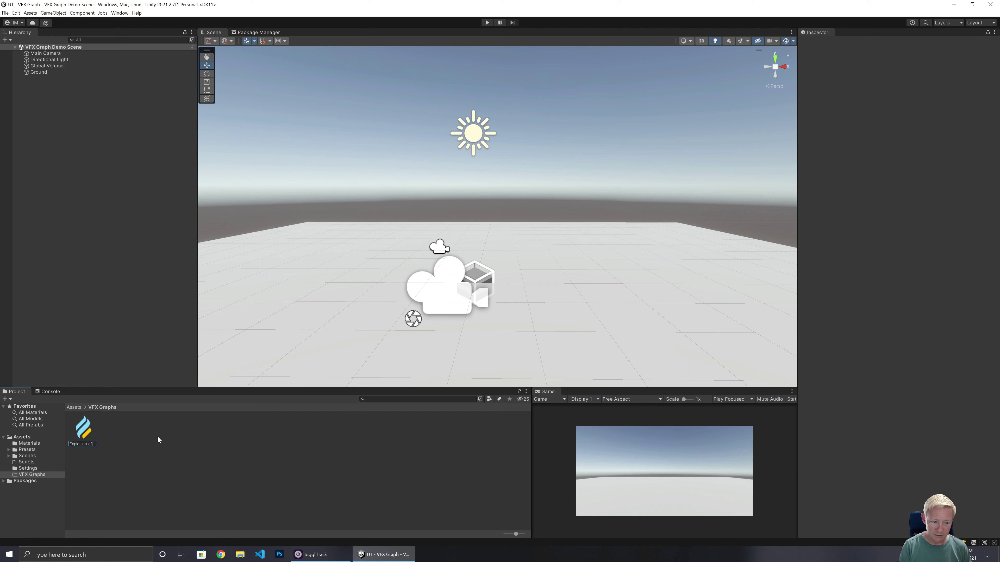
{"action": "type", "text": "fect"}
{"action": "key", "text": "Return"}
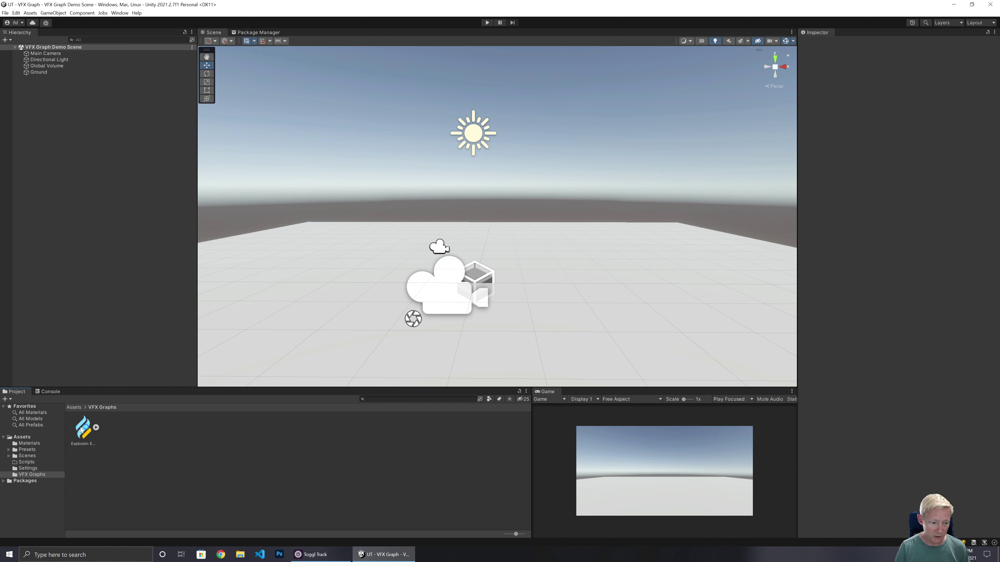
Add the Explosion Effect asset to the scene hierarchy and open its graph docked alongside the scene view
{"action": "left_click_drag", "start_coordinate": [81, 424], "coordinate": [95, 126]}
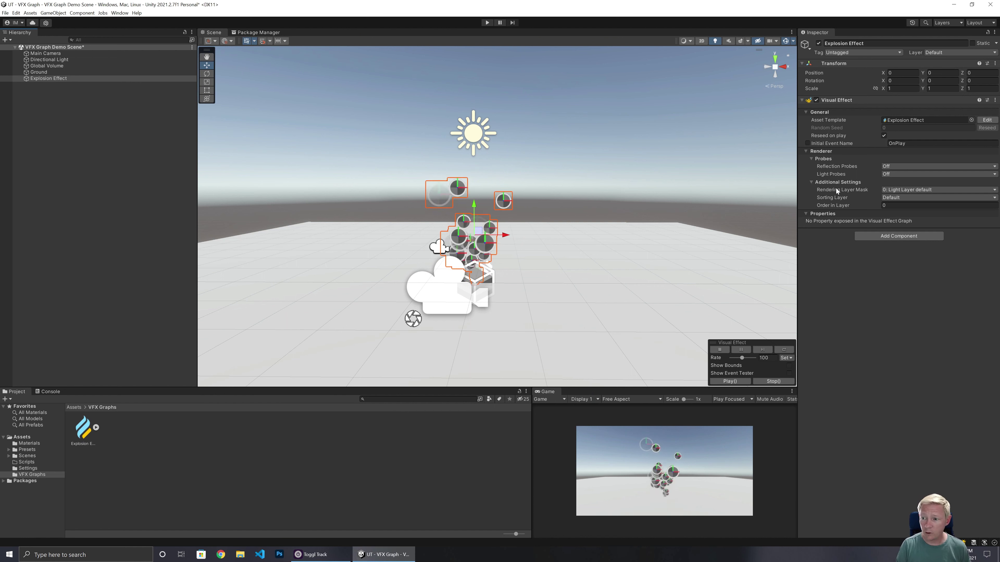
{"action": "left_click", "coordinate": [988, 120]}
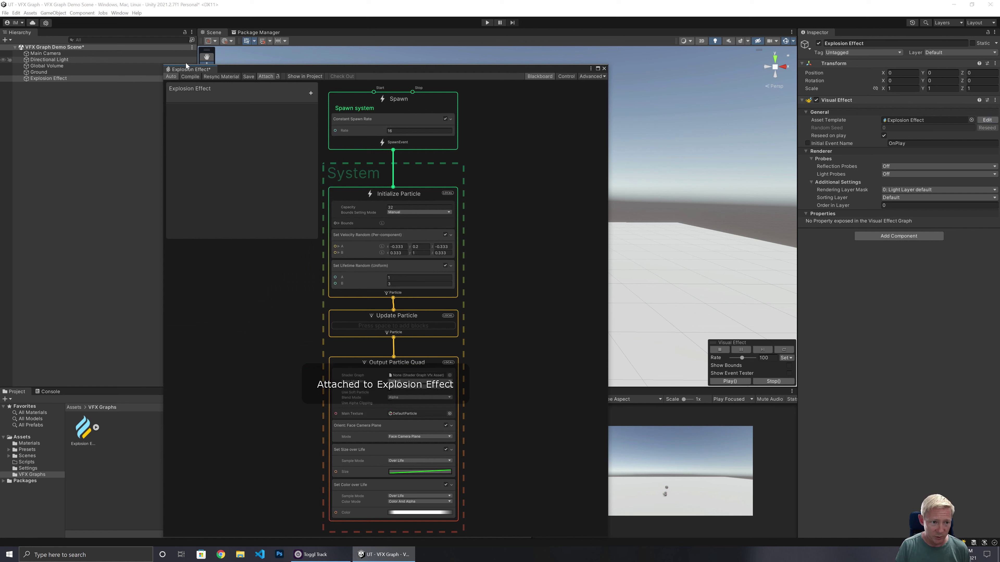
{"action": "left_click_drag", "start_coordinate": [186, 66], "coordinate": [313, 32]}
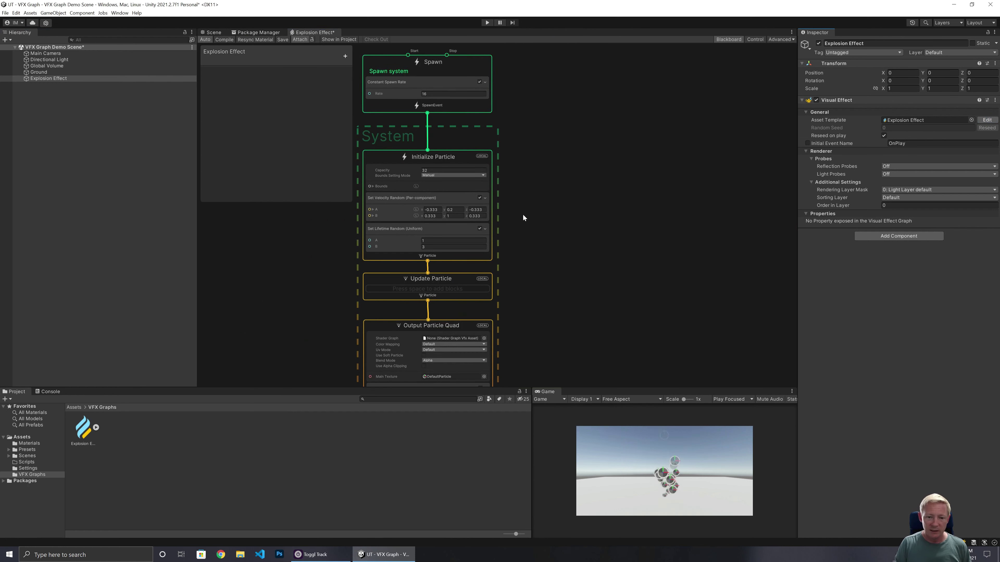
Examine the graph's Spawn, Initialize Particle, Update Particle and Output Particle Quad contexts and their blocks
{"action": "scroll", "coordinate": [523, 214], "scroll_direction": "up", "scroll_amount": 2}
{"action": "middle_click_drag", "start_coordinate": [528, 146], "coordinate": [600, 233]}
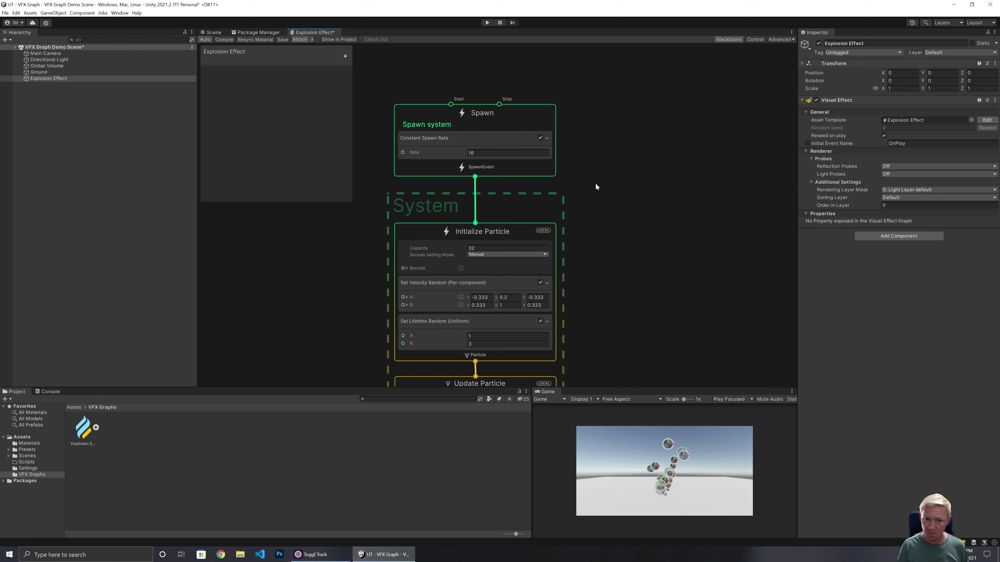
{"action": "scroll", "coordinate": [585, 203], "scroll_direction": "down", "scroll_amount": 2}
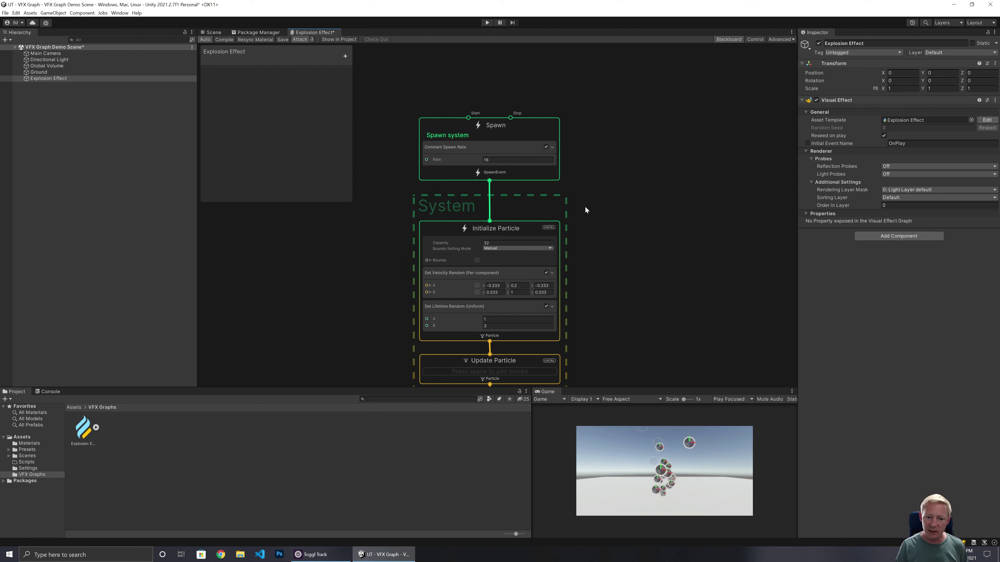
{"action": "scroll", "coordinate": [602, 232], "scroll_direction": "up", "scroll_amount": 3}
{"action": "middle_click_drag", "start_coordinate": [567, 325], "coordinate": [604, 252]}
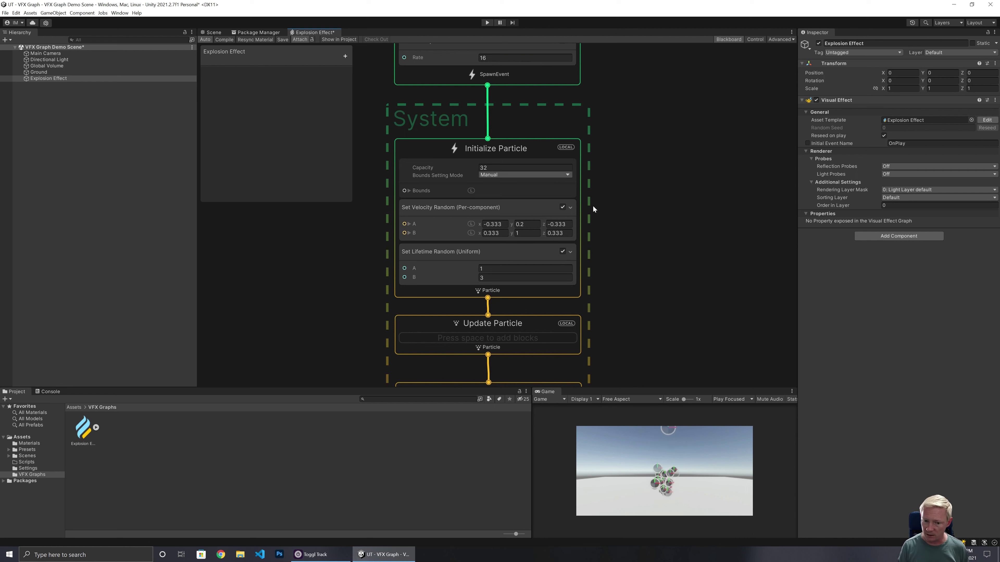
{"action": "middle_click_drag", "start_coordinate": [642, 319], "coordinate": [667, 243]}
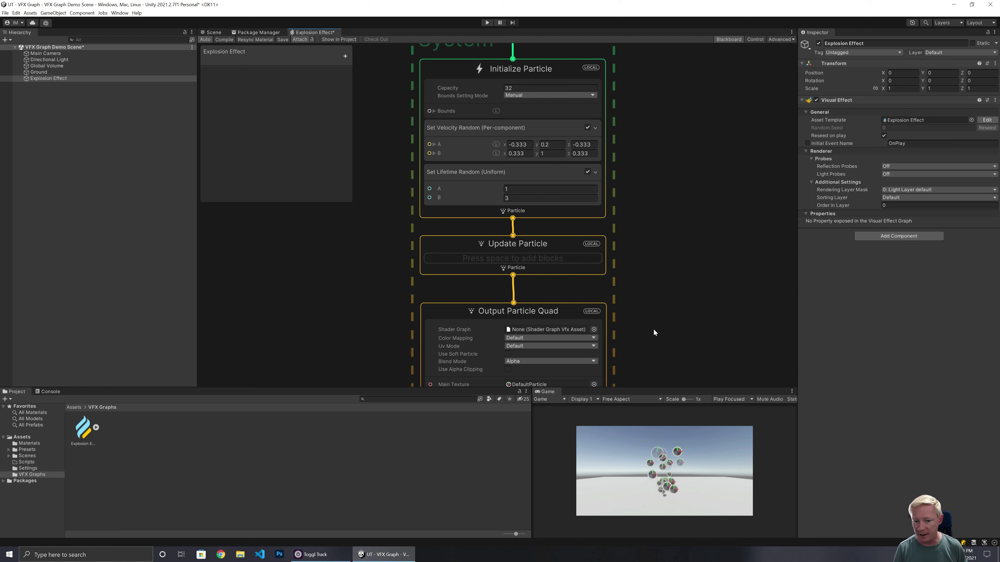
{"action": "middle_click_drag", "start_coordinate": [653, 330], "coordinate": [662, 256]}
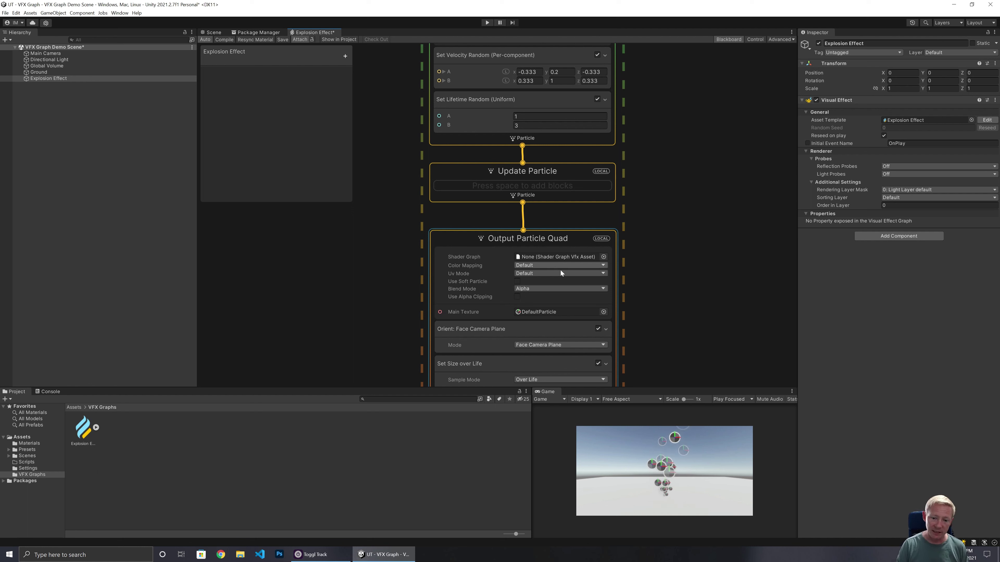
{"action": "middle_click_drag", "start_coordinate": [664, 321], "coordinate": [679, 231]}
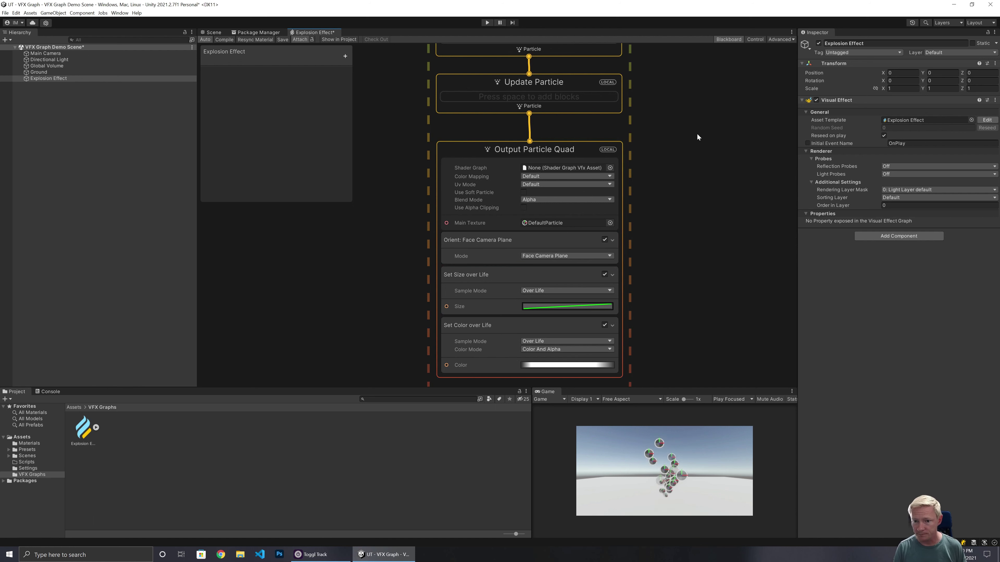
{"action": "middle_click_drag", "start_coordinate": [696, 133], "coordinate": [655, 328]}
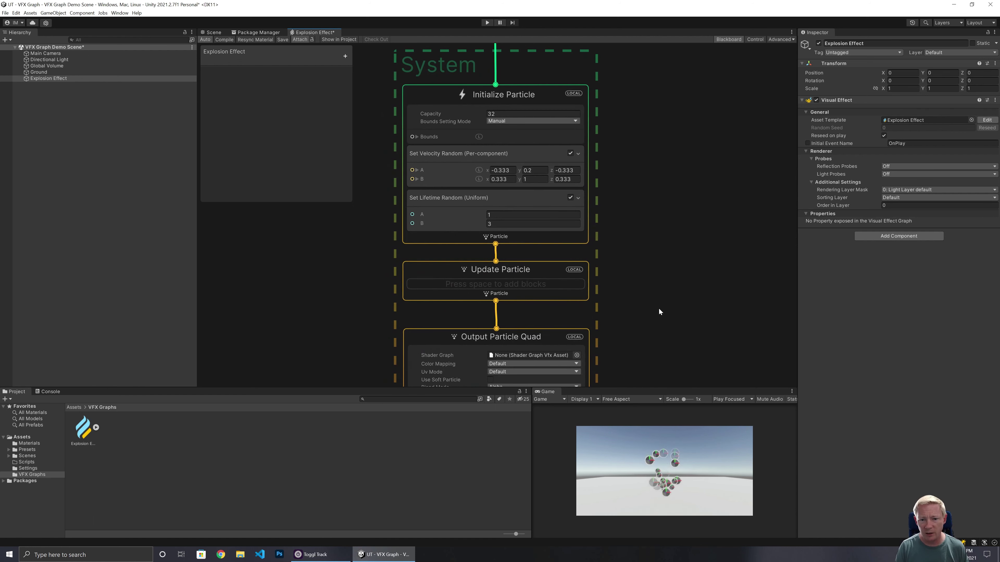
{"action": "middle_click_drag", "start_coordinate": [639, 127], "coordinate": [657, 247]}
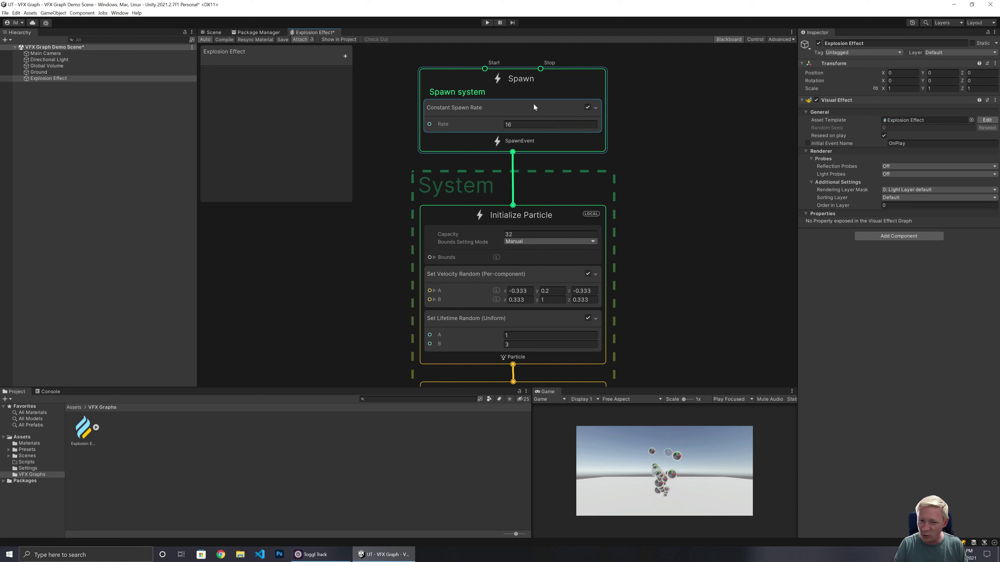
{"action": "left_click", "coordinate": [465, 138]}
{"action": "right_click", "coordinate": [459, 142]}
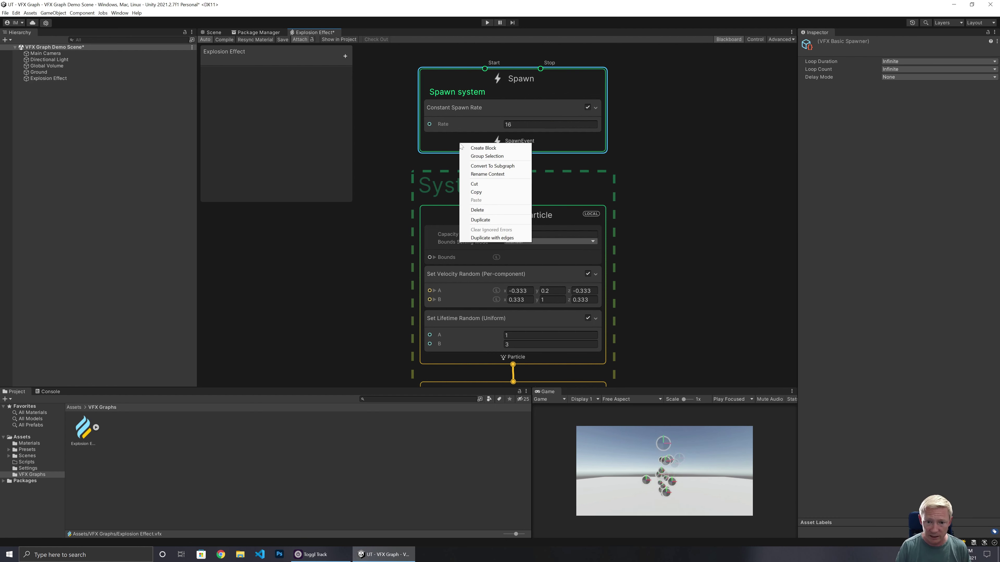
{"action": "left_click", "coordinate": [378, 167]}
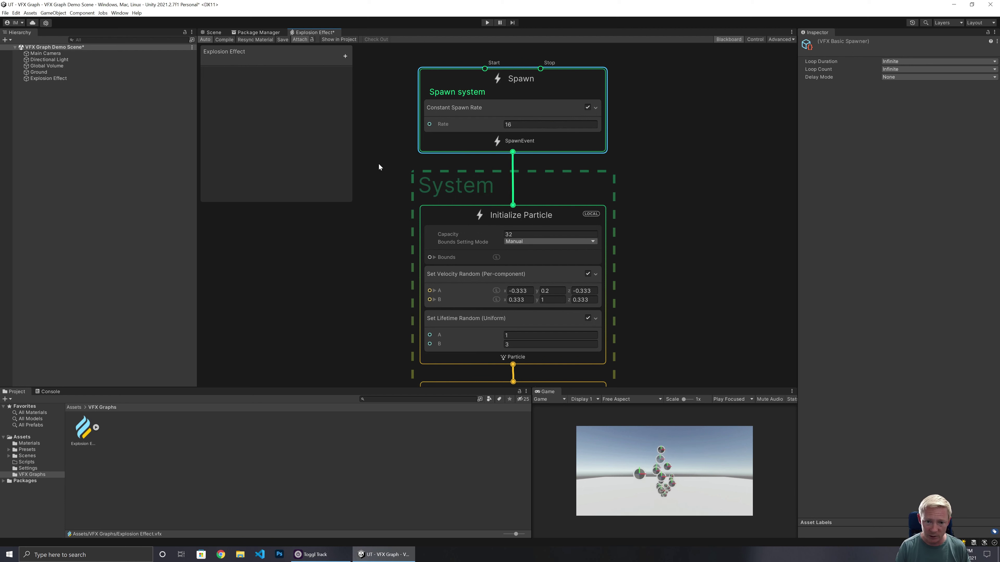
{"action": "right_click", "coordinate": [467, 138]}
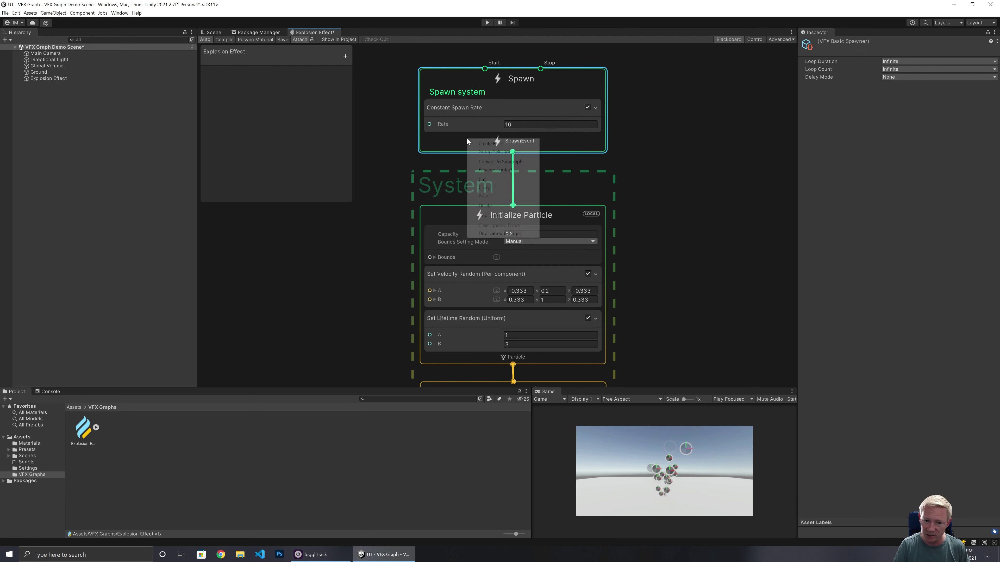
{"action": "left_click", "coordinate": [398, 155]}
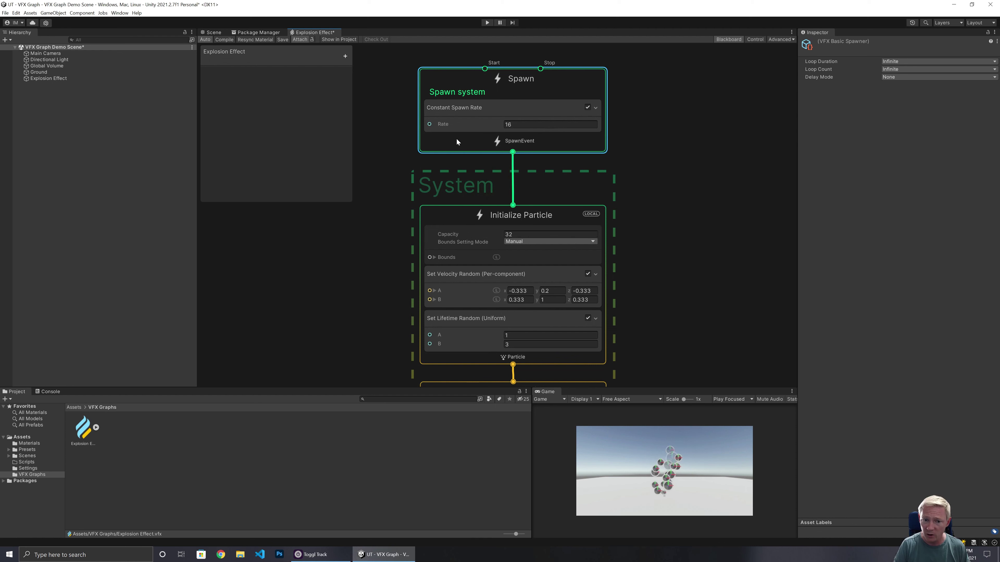
Add a Single Burst block to the Spawn context
{"action": "key", "text": "space"}
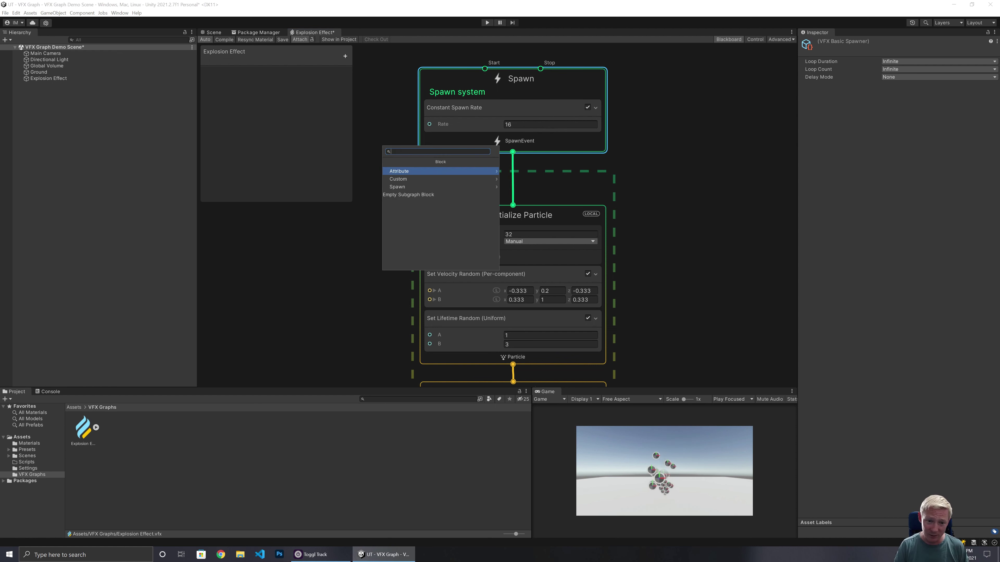
{"action": "left_click", "coordinate": [456, 188]}
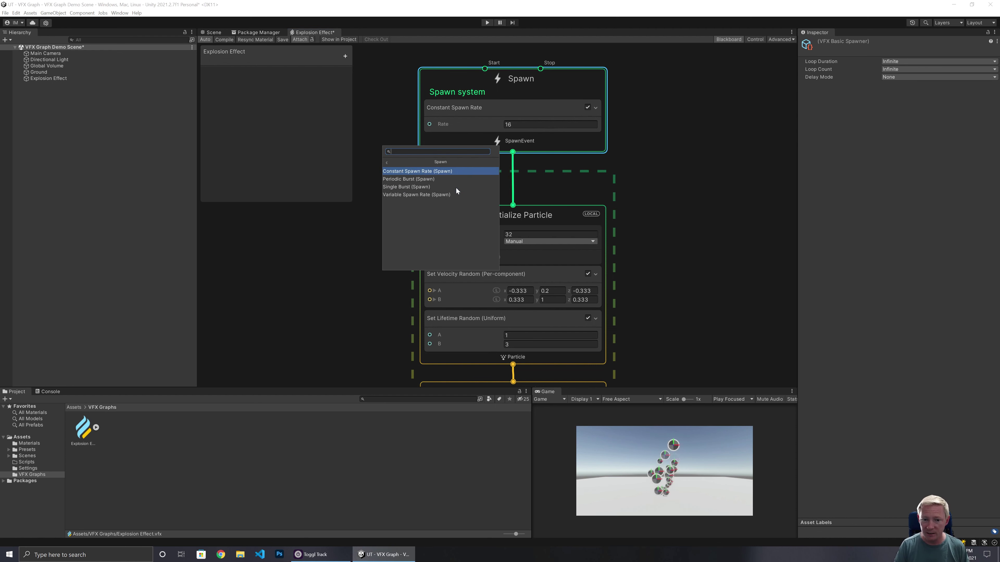
{"action": "left_click", "coordinate": [413, 187]}
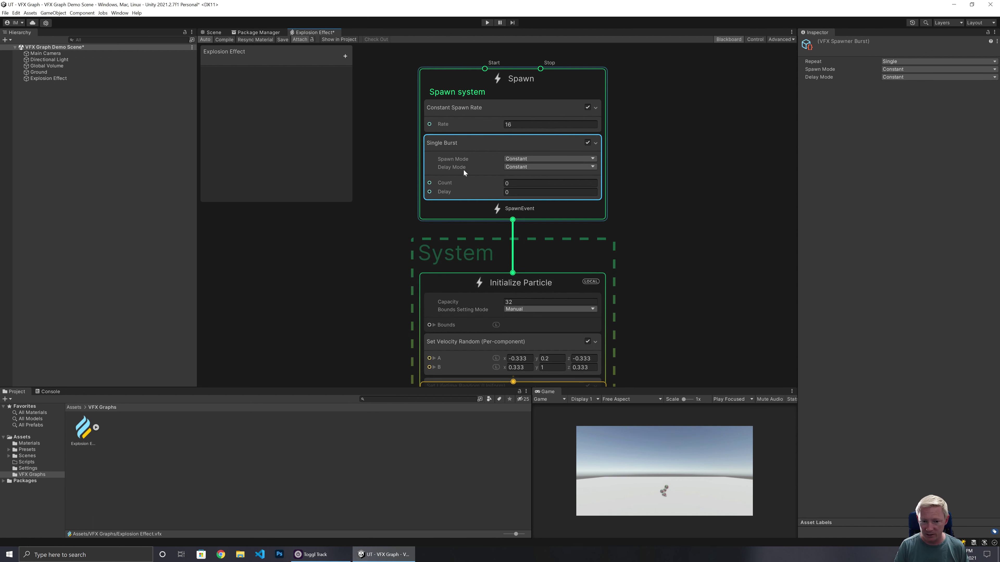
Delete the Constant Spawn Rate block from the Spawn context
{"action": "left_click", "coordinate": [503, 114]}
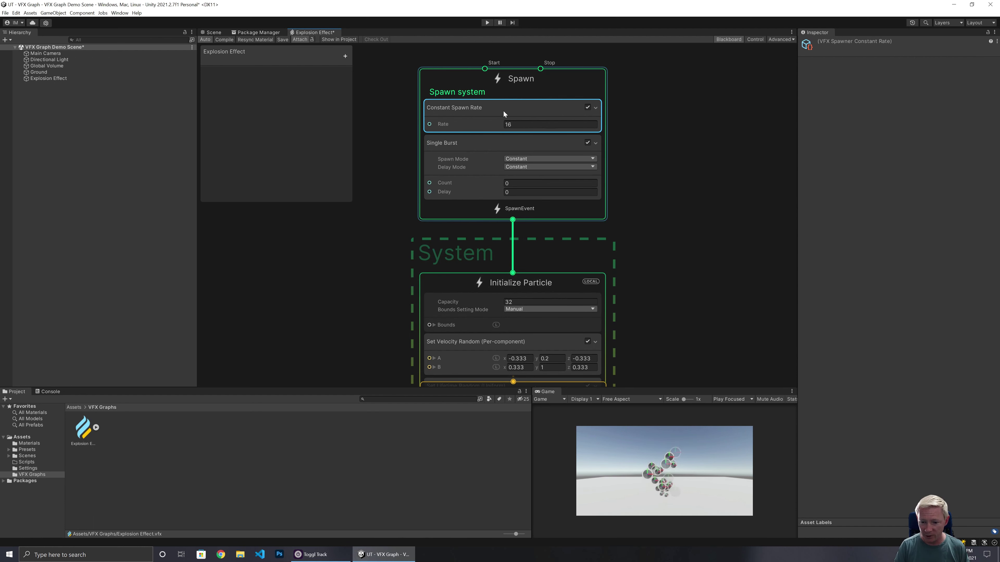
{"action": "right_click", "coordinate": [504, 112]}
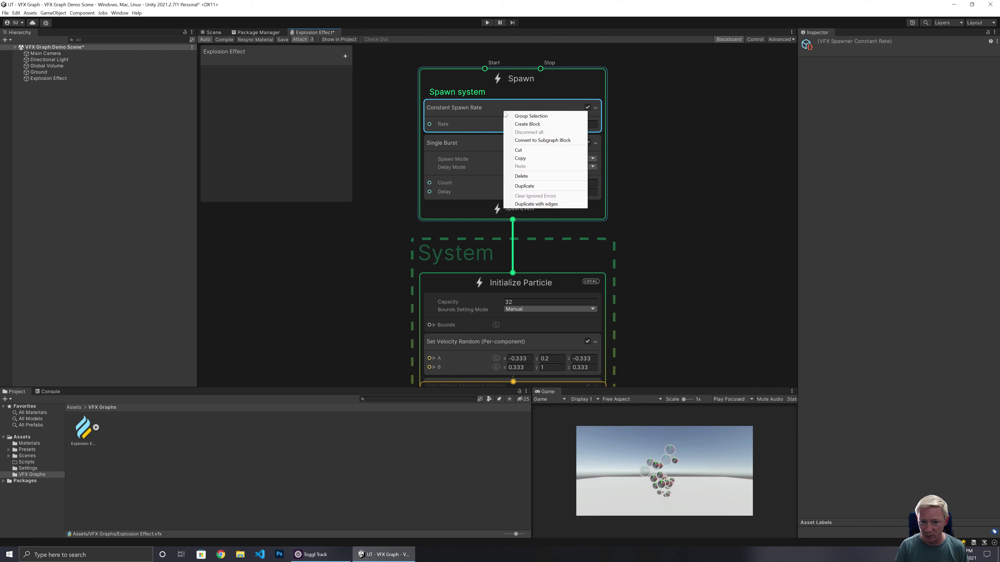
{"action": "left_click", "coordinate": [521, 176]}
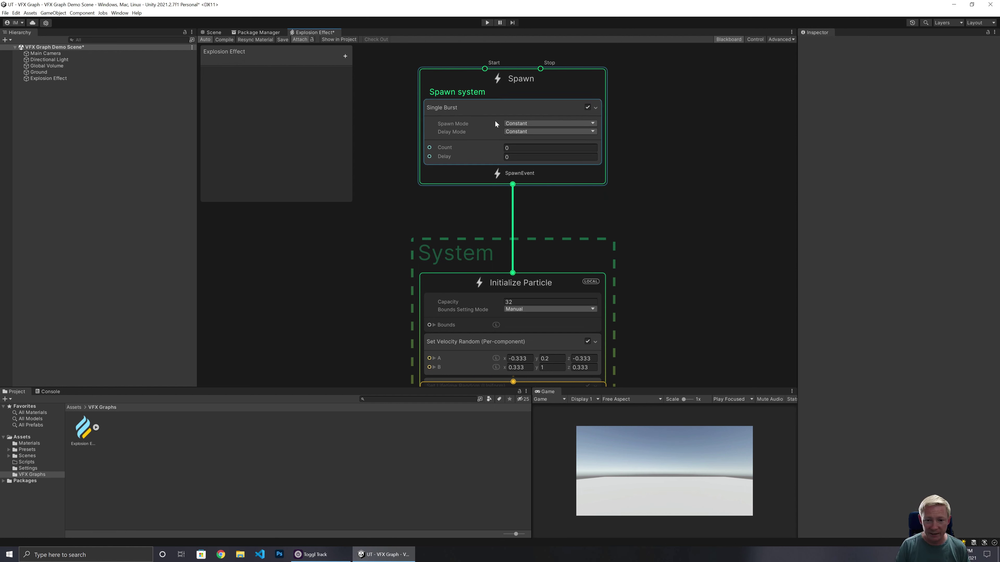
Set the Single Burst block's Spawn Mode to Random with a count range of 50 to 100
{"action": "left_click", "coordinate": [529, 125]}
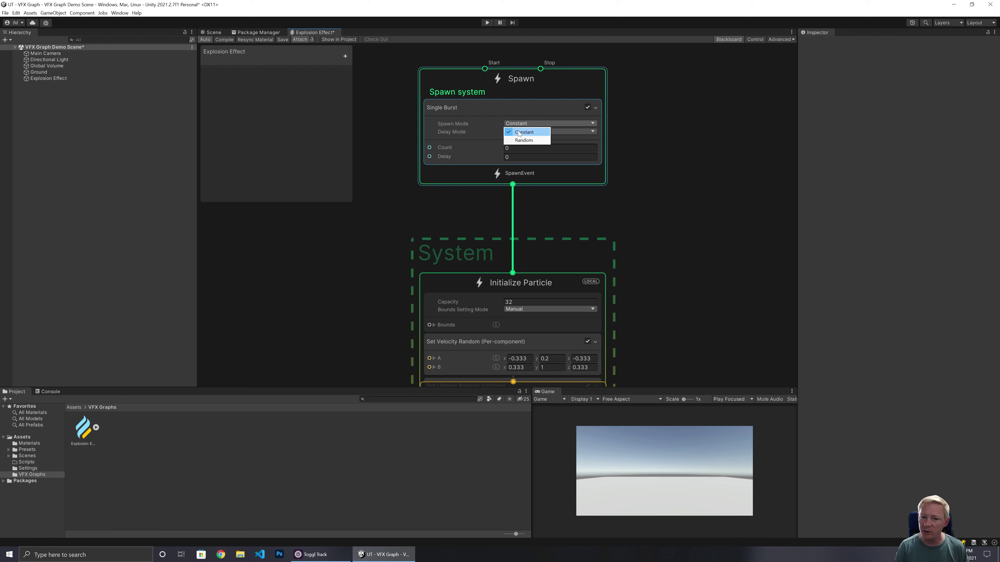
{"action": "left_click", "coordinate": [523, 140]}
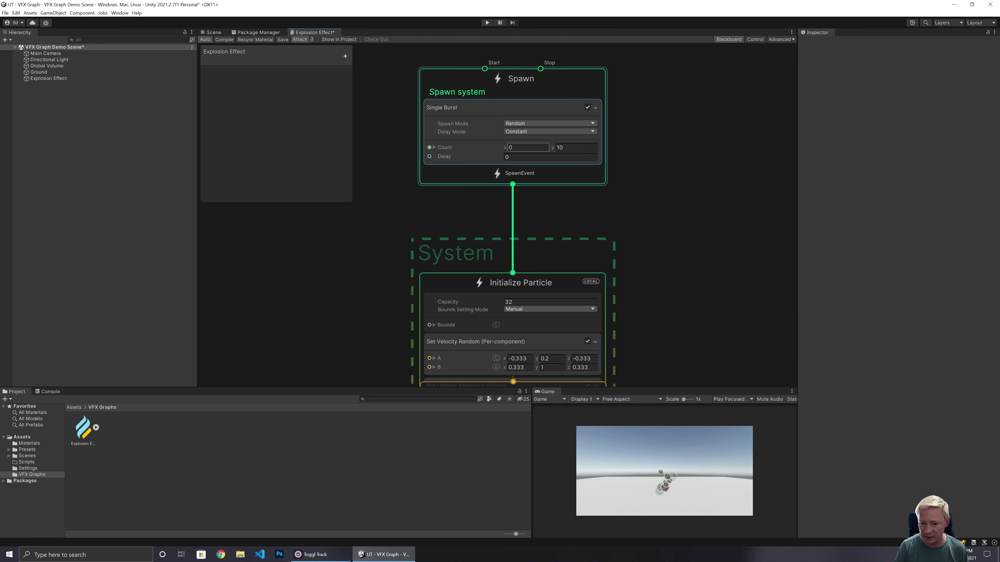
{"action": "left_click", "coordinate": [512, 147]}
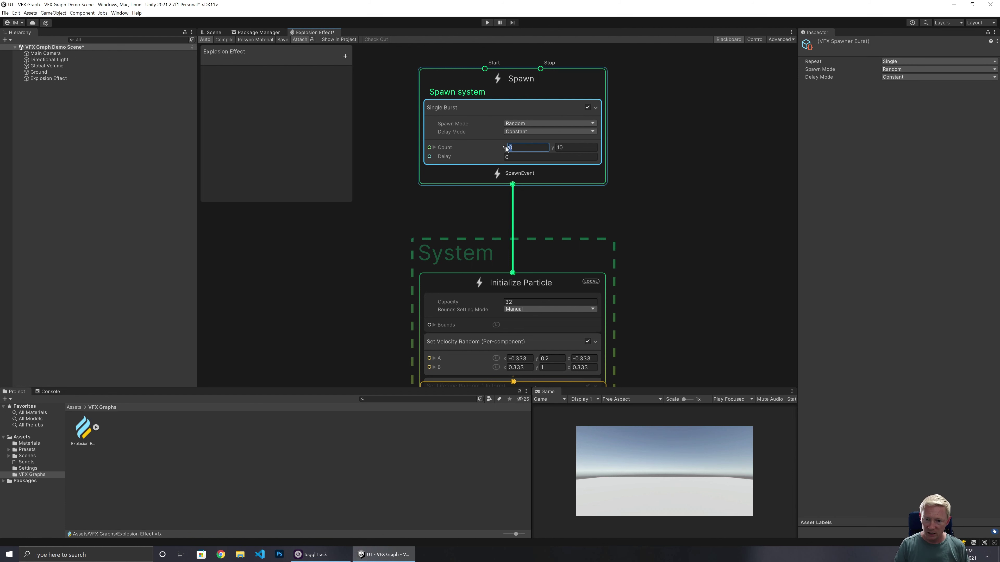
{"action": "left_click_drag", "start_coordinate": [504, 145], "coordinate": [552, 146]}
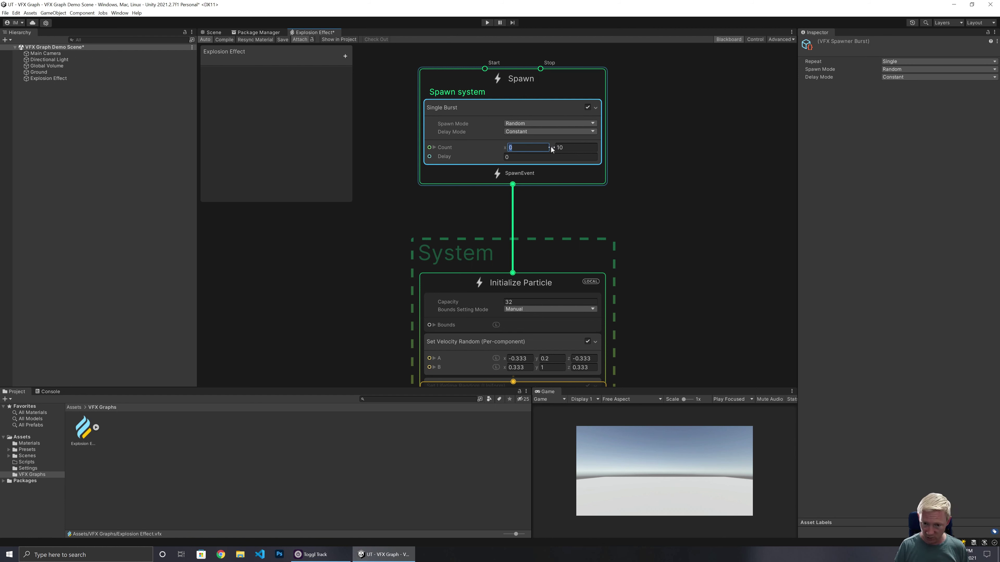
{"action": "type", "text": "50"}
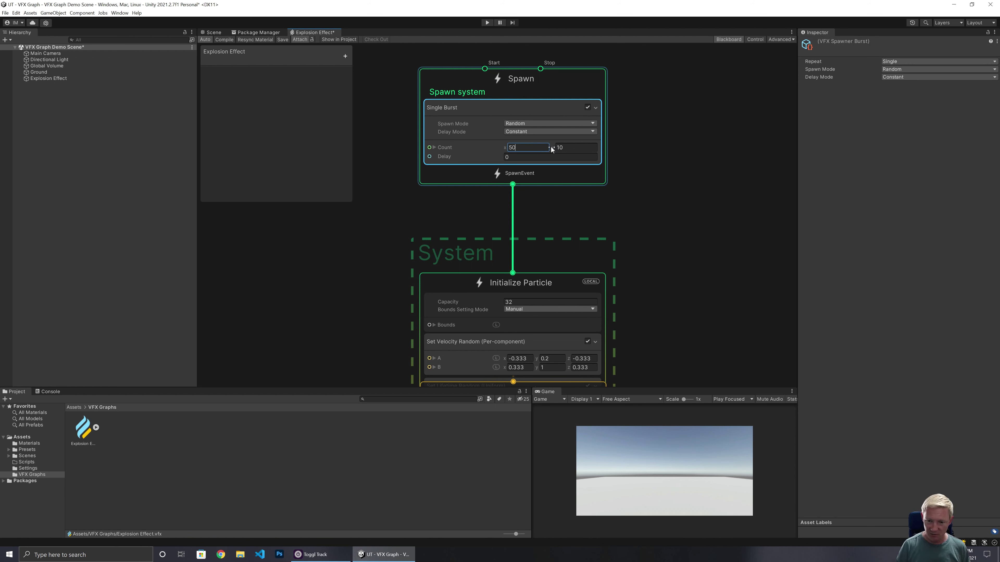
{"action": "key", "text": "Tab"}
{"action": "type", "text": "10"}
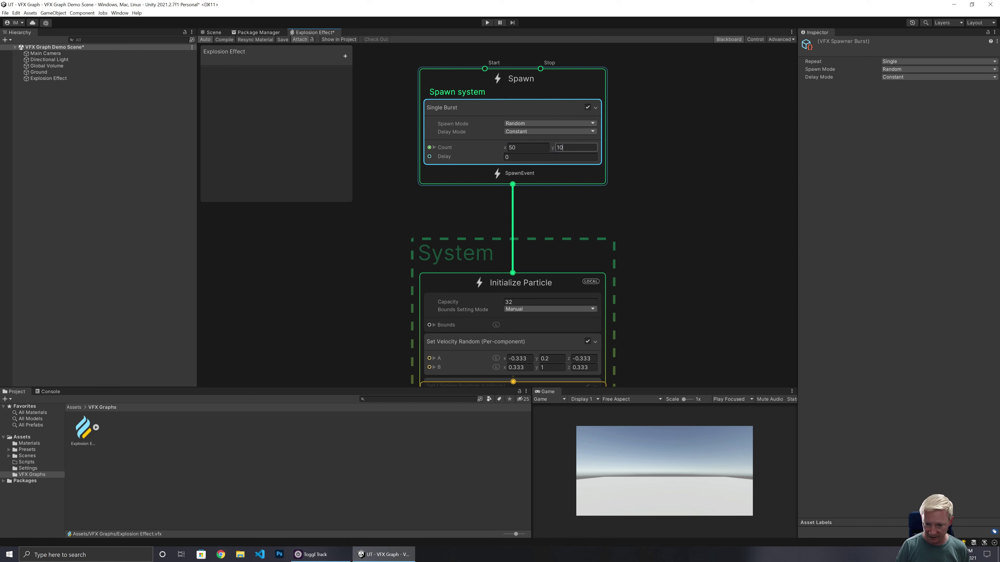
{"action": "type", "text": "0"}
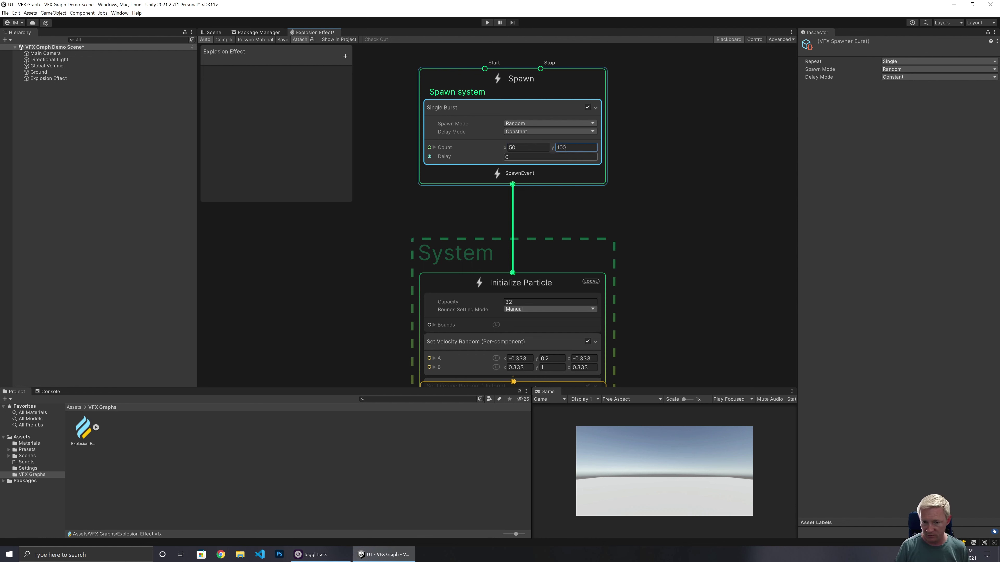
{"action": "left_click", "coordinate": [571, 170]}
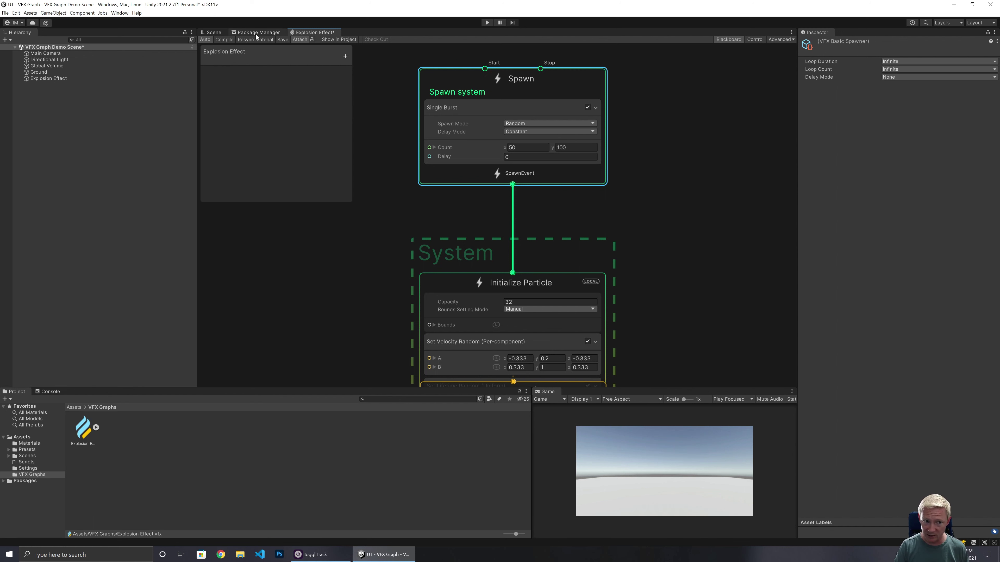
Dock the Scene view alongside the Game view and select the Explosion Effect object in the scene
{"action": "left_click", "coordinate": [217, 33]}
{"action": "left_click_drag", "start_coordinate": [232, 59], "coordinate": [572, 395]}
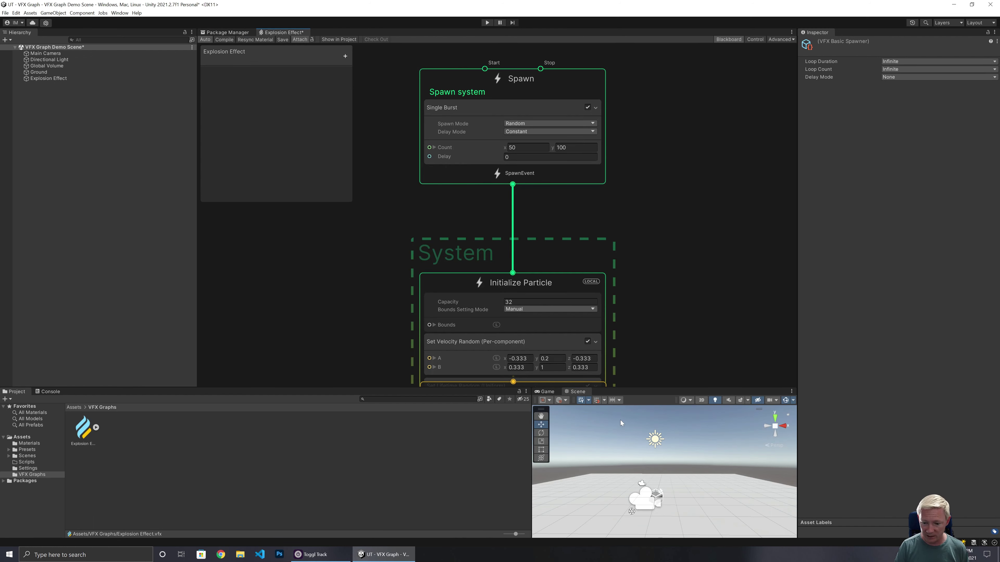
{"action": "left_click", "coordinate": [98, 78]}
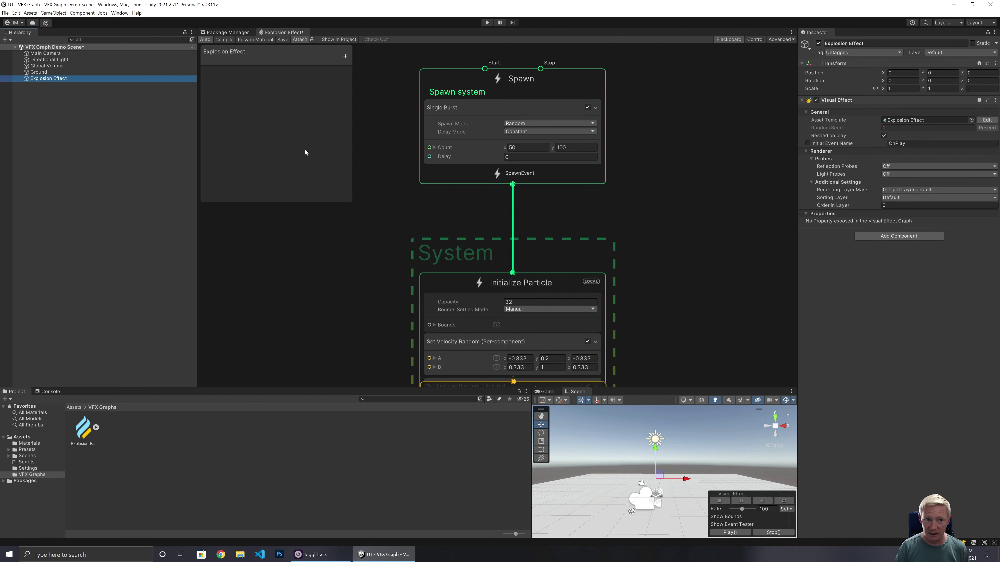
Save the explosion graph and play the effect in the Scene view to preview the burst
{"action": "left_click", "coordinate": [280, 40]}
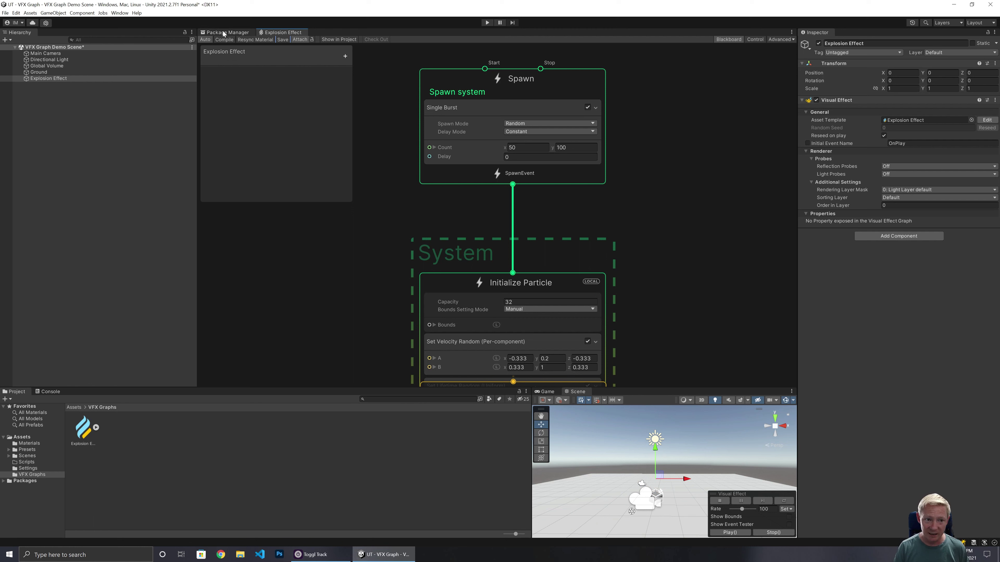
{"action": "left_click", "coordinate": [779, 502]}
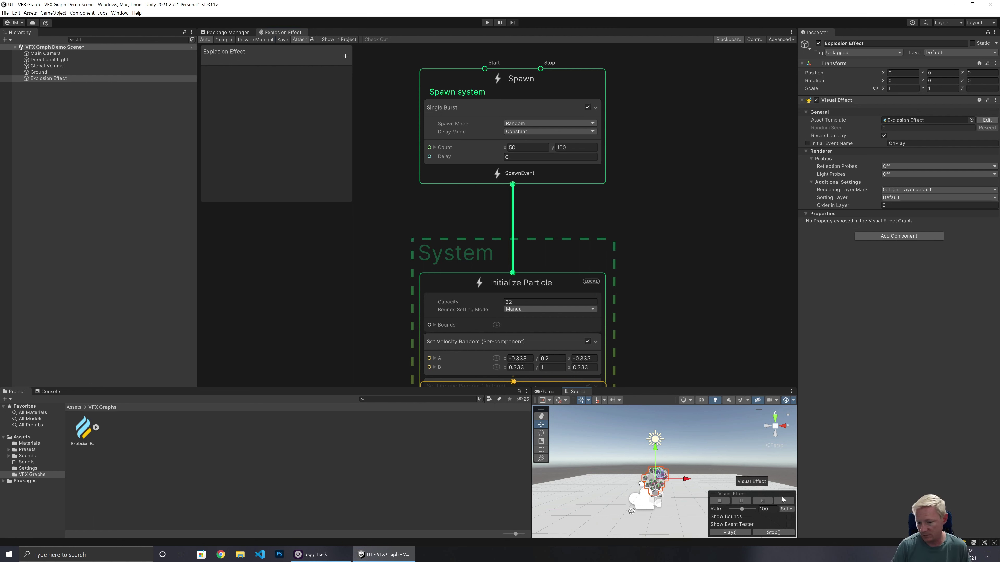
Move the Scene view back into the same dock as the Explosion Effect graph
{"action": "left_click", "coordinate": [228, 33]}
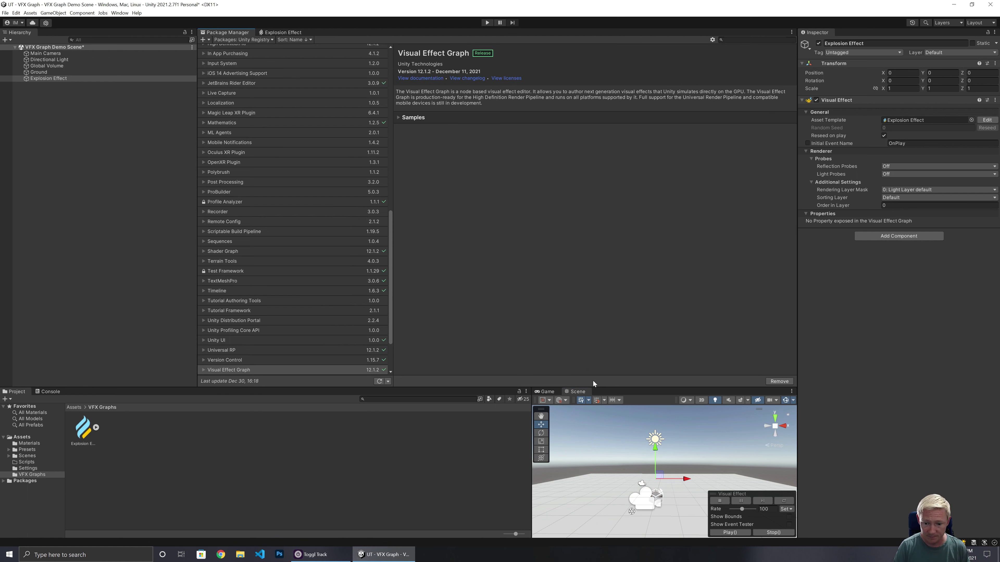
{"action": "left_click_drag", "start_coordinate": [577, 391], "coordinate": [322, 35]}
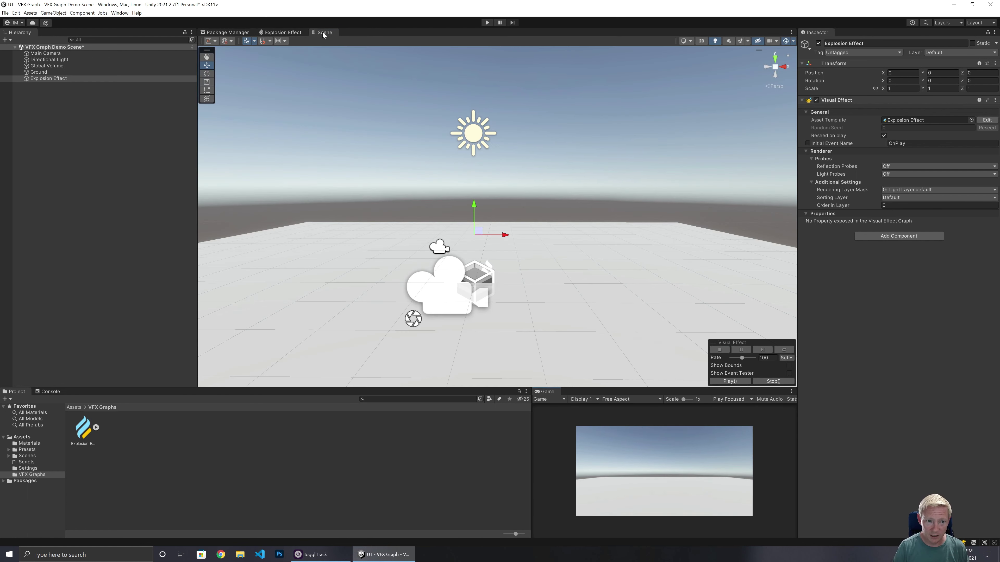
Return to the Explosion Effect graph and set the Initialize Particle capacity to 100
{"action": "left_click", "coordinate": [282, 32]}
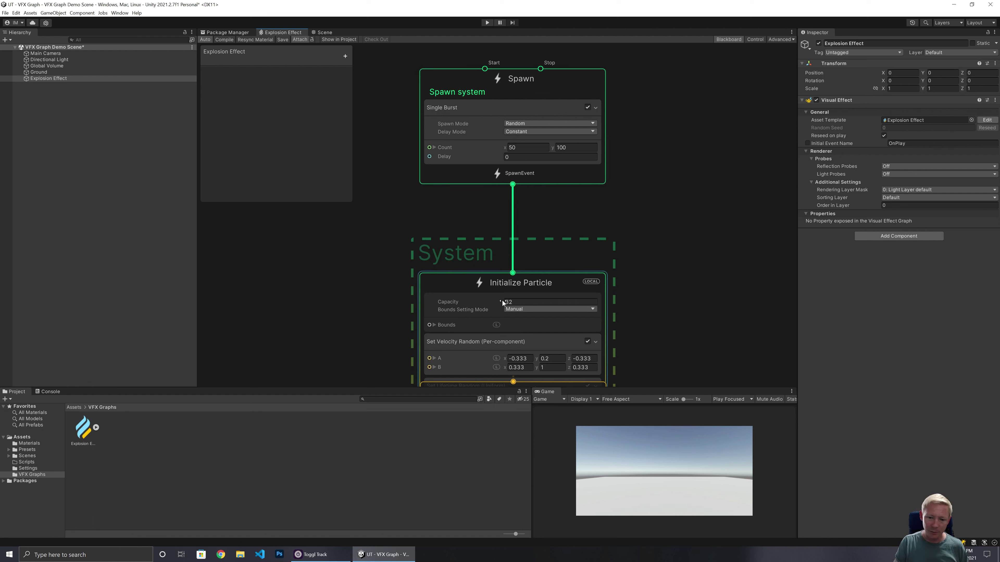
{"action": "left_click", "coordinate": [512, 302]}
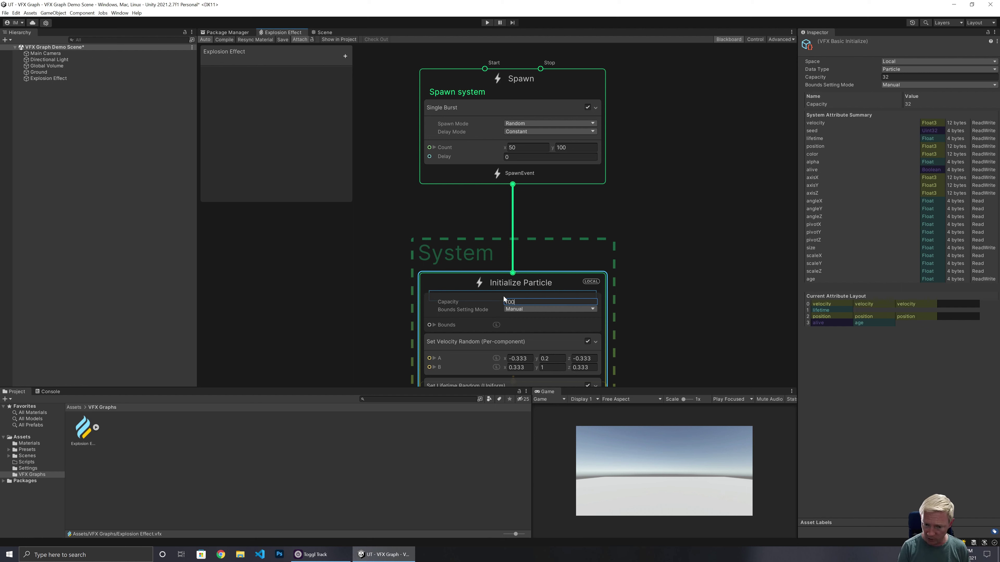
{"action": "key", "text": "Return"}
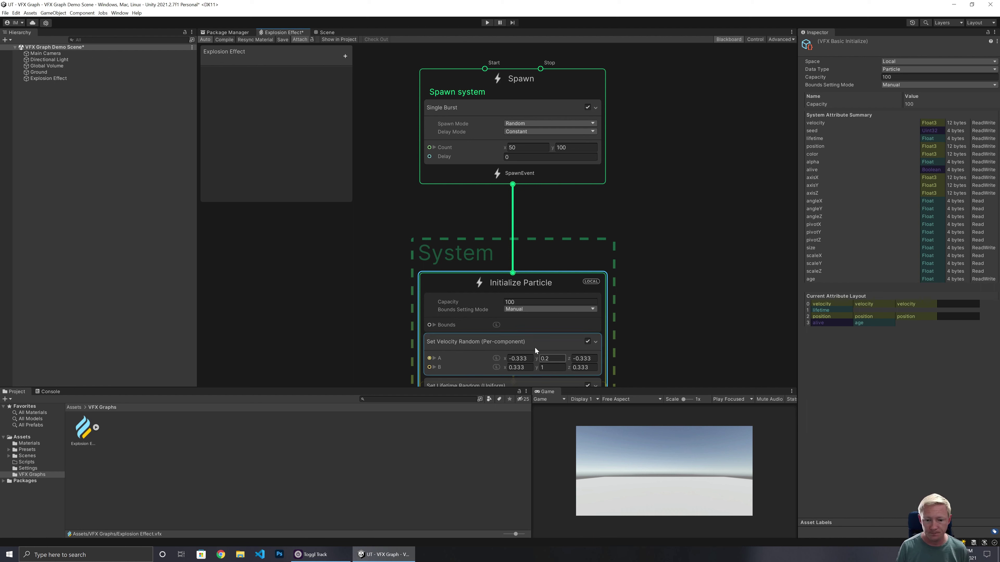
Spread the overlapping contexts apart and place Update Particle directly beneath Initialize Particle, clear of Output Particle Quad
{"action": "middle_click_drag", "start_coordinate": [715, 328], "coordinate": [699, 269]}
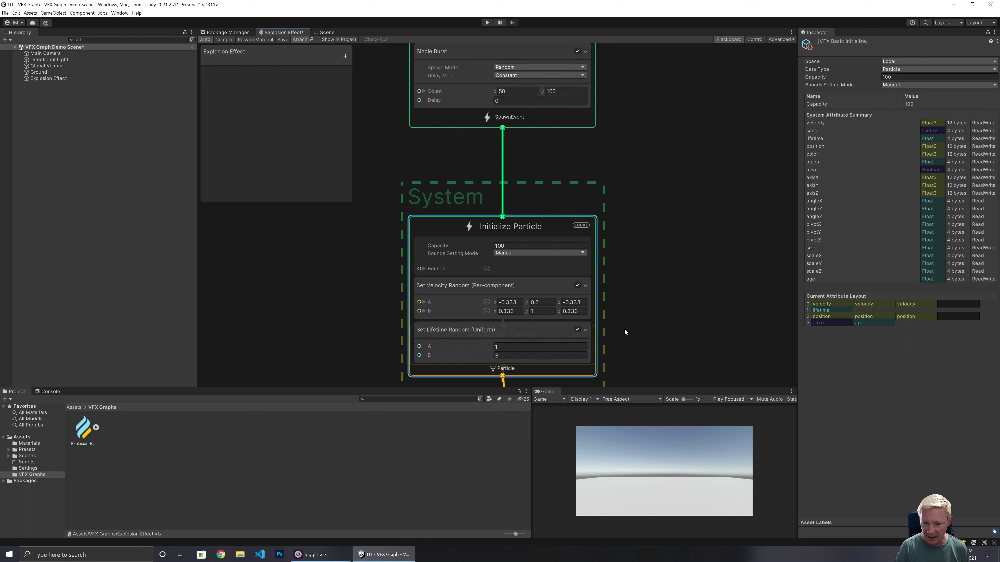
{"action": "middle_click_drag", "start_coordinate": [625, 330], "coordinate": [648, 268]}
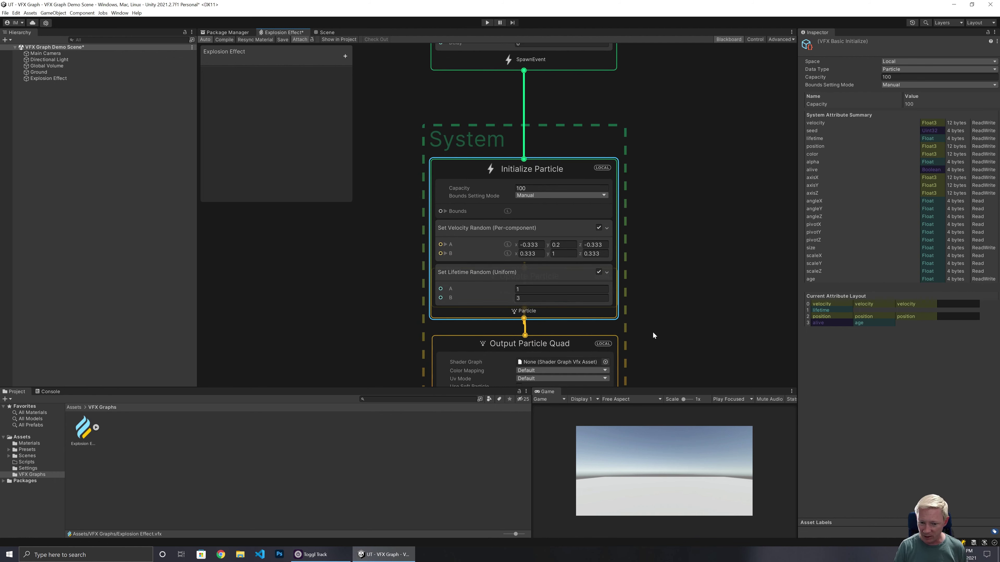
{"action": "scroll", "coordinate": [404, 327], "scroll_direction": "down", "scroll_amount": 3}
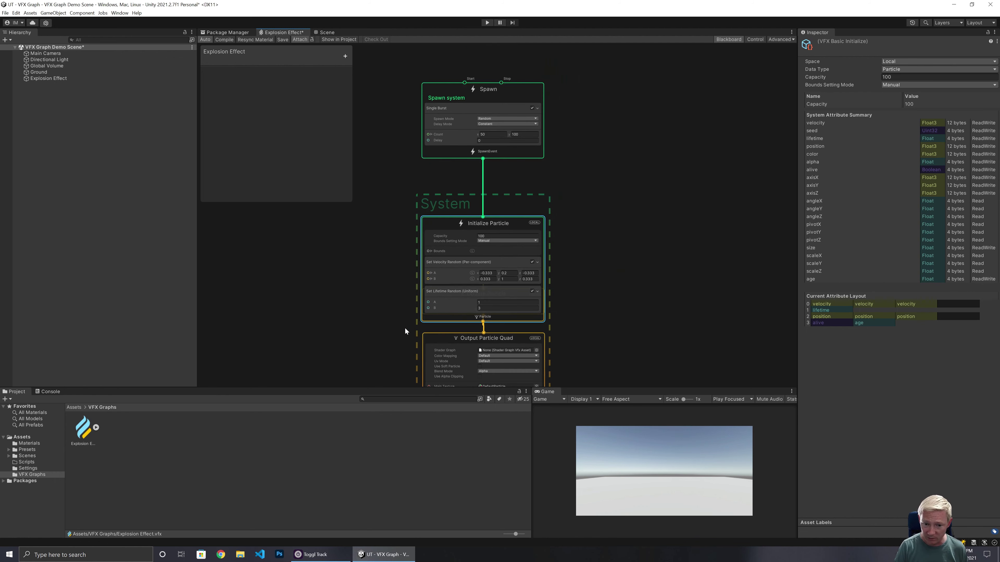
{"action": "middle_click_drag", "start_coordinate": [718, 340], "coordinate": [734, 167]}
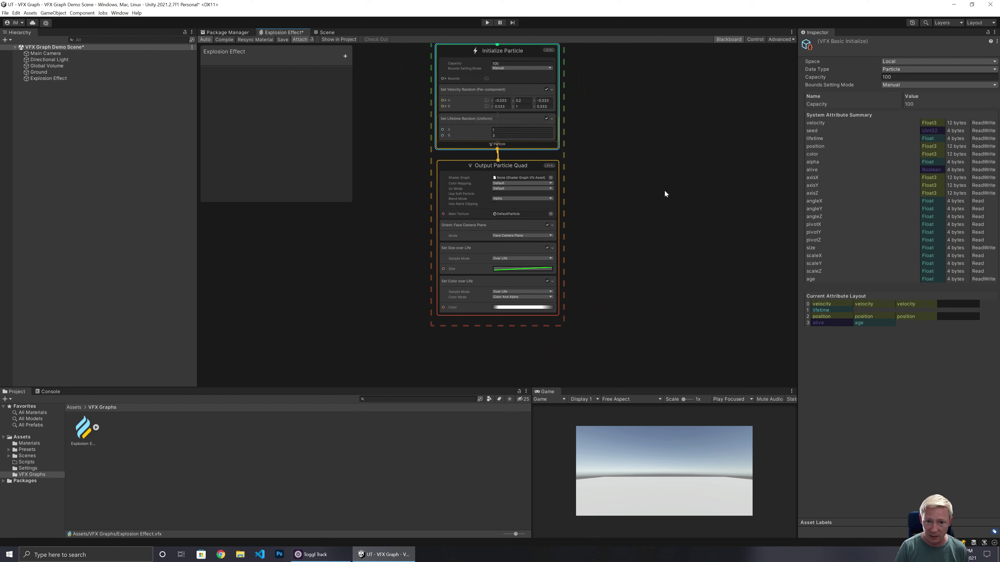
{"action": "middle_click_drag", "start_coordinate": [664, 190], "coordinate": [652, 351]}
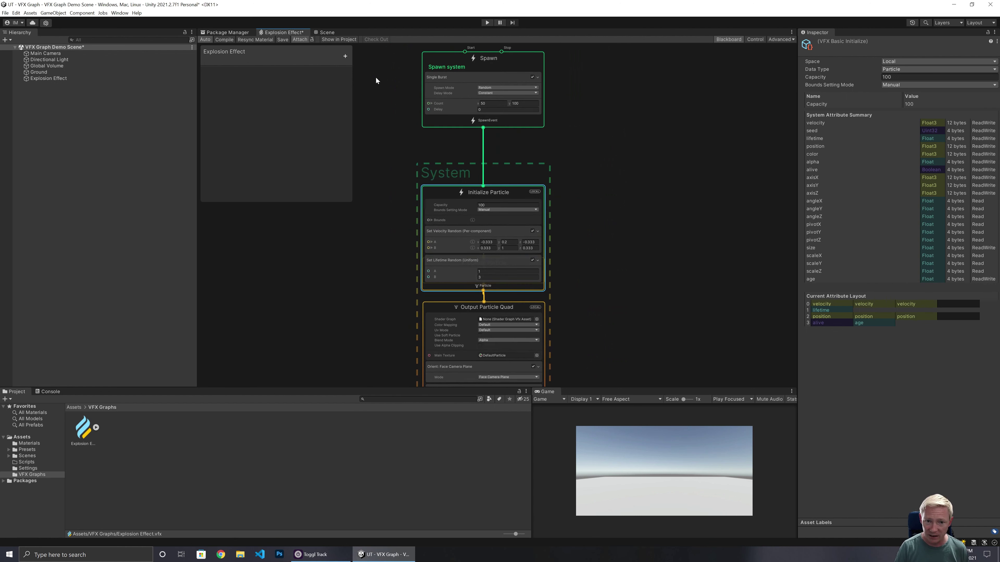
{"action": "left_click_drag", "start_coordinate": [375, 77], "coordinate": [506, 96]}
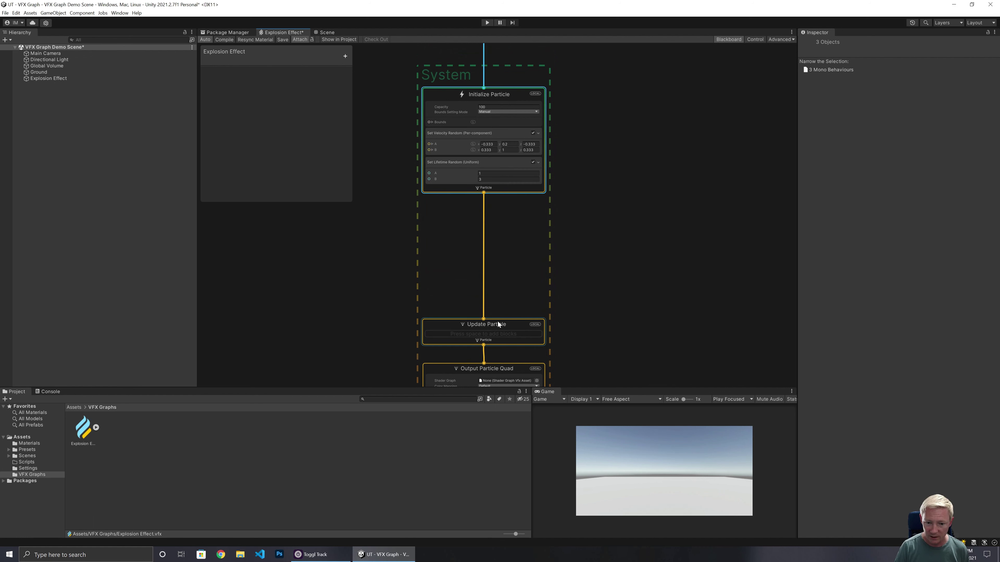
{"action": "left_click_drag", "start_coordinate": [497, 322], "coordinate": [498, 211]}
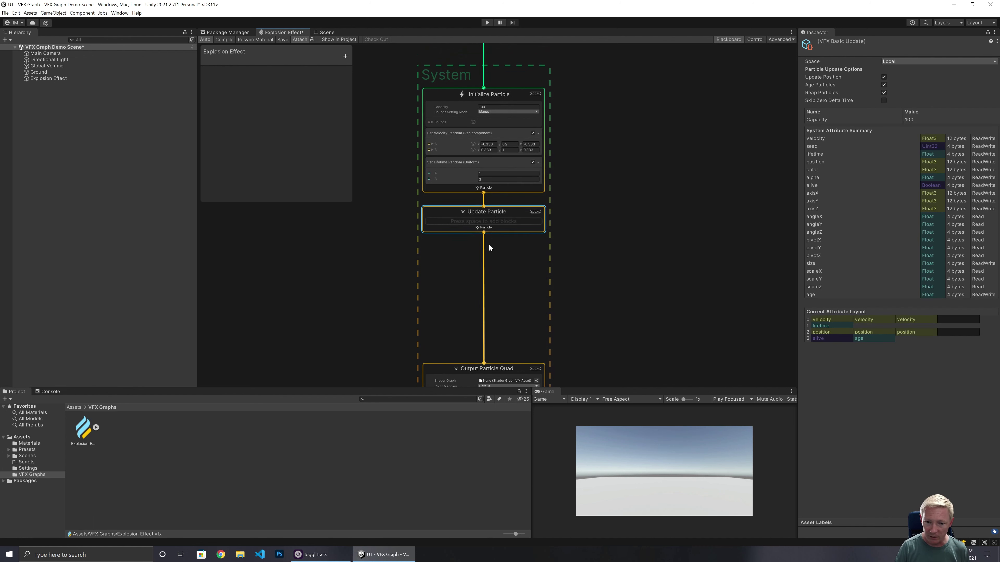
Add a Gravity force block to the Update Particle context
{"action": "scroll", "coordinate": [488, 245], "scroll_direction": "up", "scroll_amount": 8}
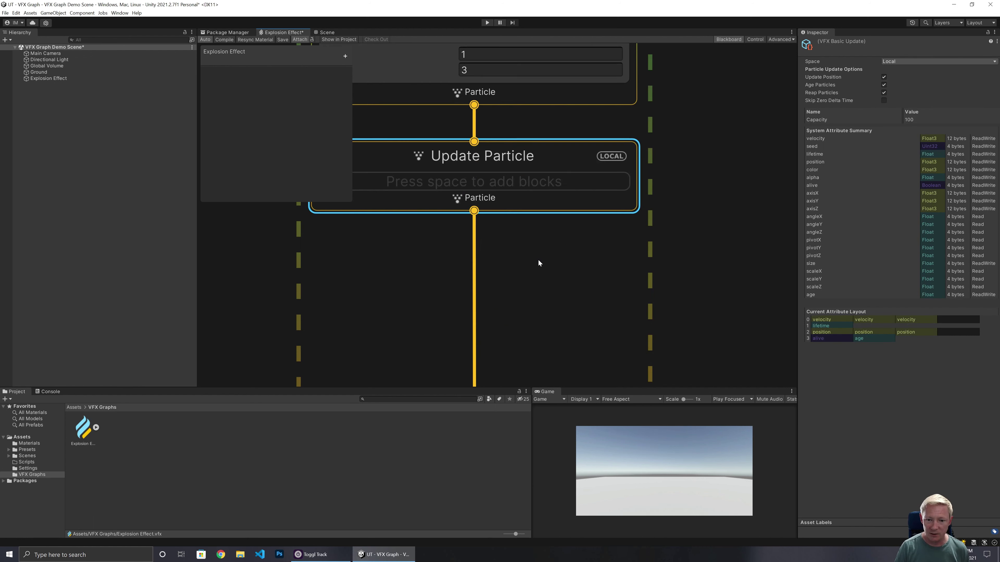
{"action": "middle_click_drag", "start_coordinate": [538, 263], "coordinate": [642, 215]}
{"action": "scroll", "coordinate": [638, 224], "scroll_direction": "down", "scroll_amount": 1}
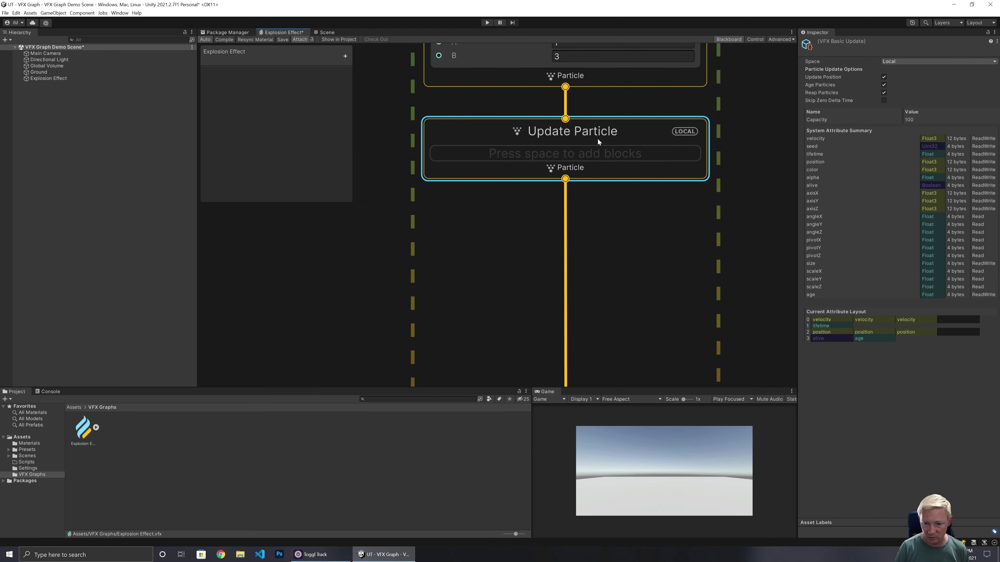
{"action": "key", "text": "space"}
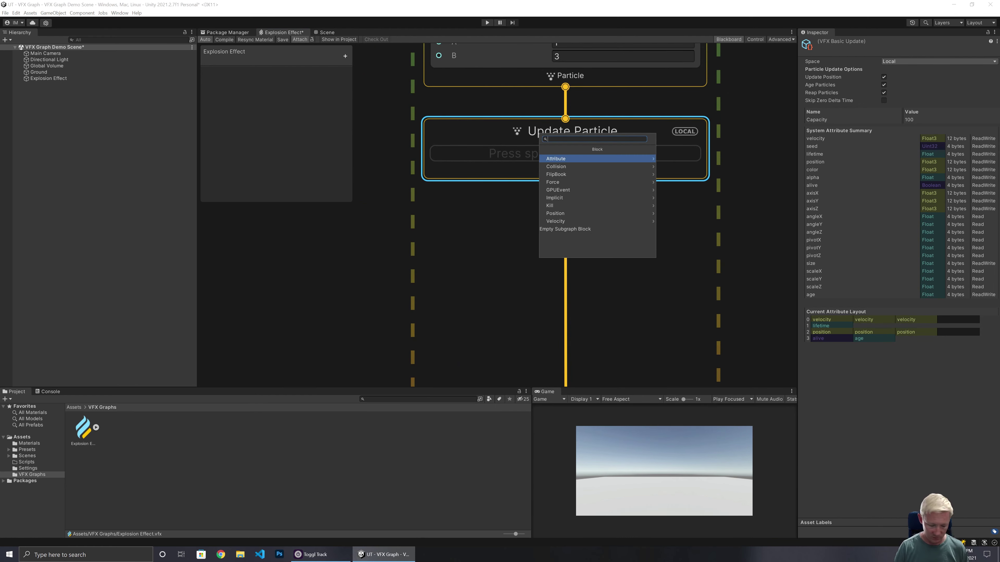
{"action": "type", "text": "gr"}
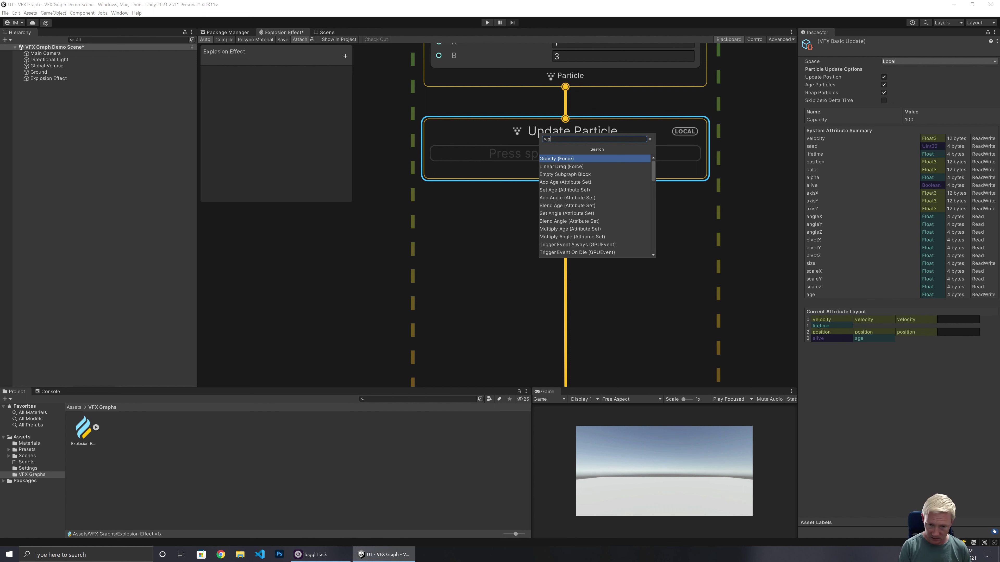
{"action": "left_click", "coordinate": [562, 158]}
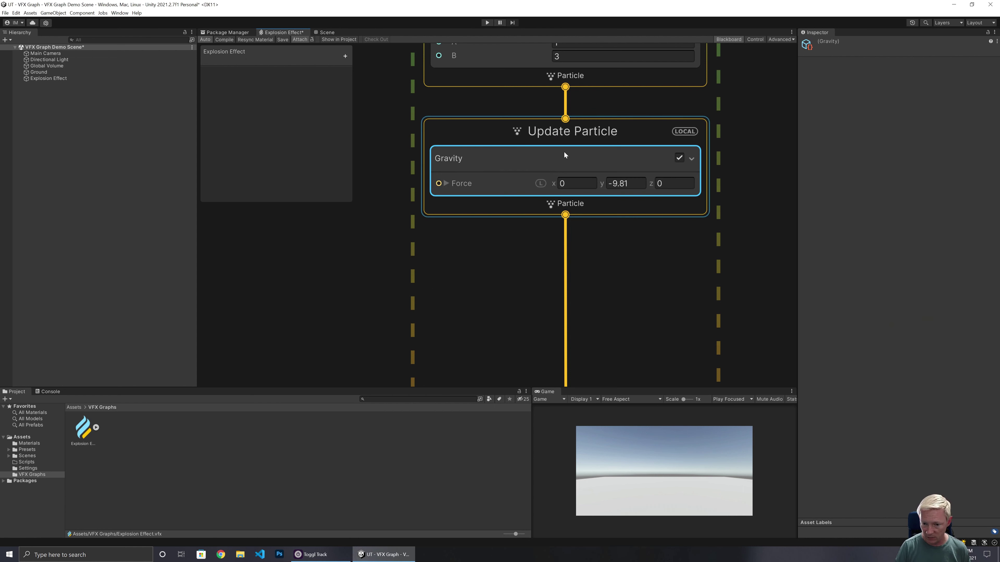
Set the Y values of the Set Velocity Random block in Initialize Particle to 5 for A and 10 for B
{"action": "middle_click_drag", "start_coordinate": [644, 286], "coordinate": [612, 394]}
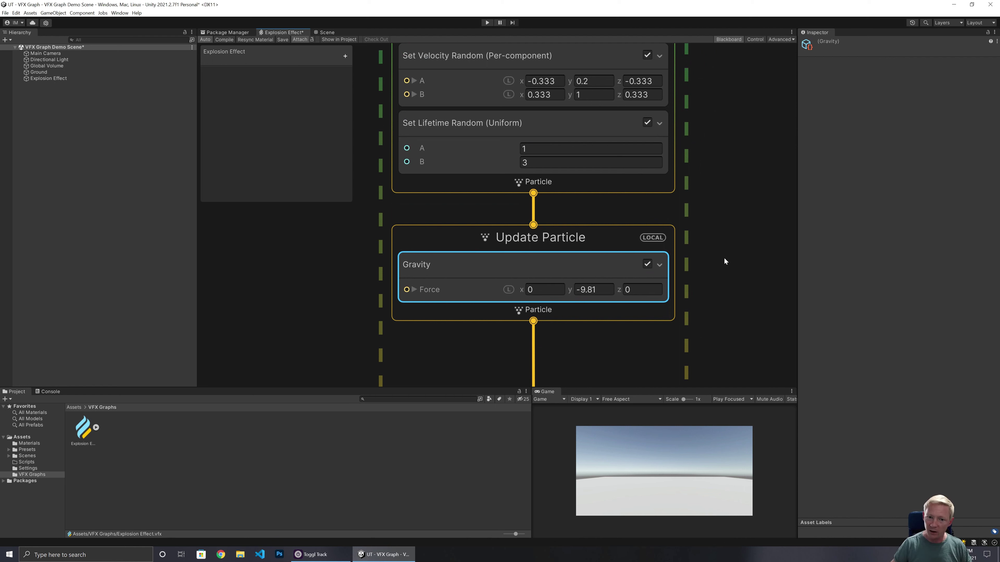
{"action": "scroll", "coordinate": [574, 146], "scroll_direction": "down", "scroll_amount": 2}
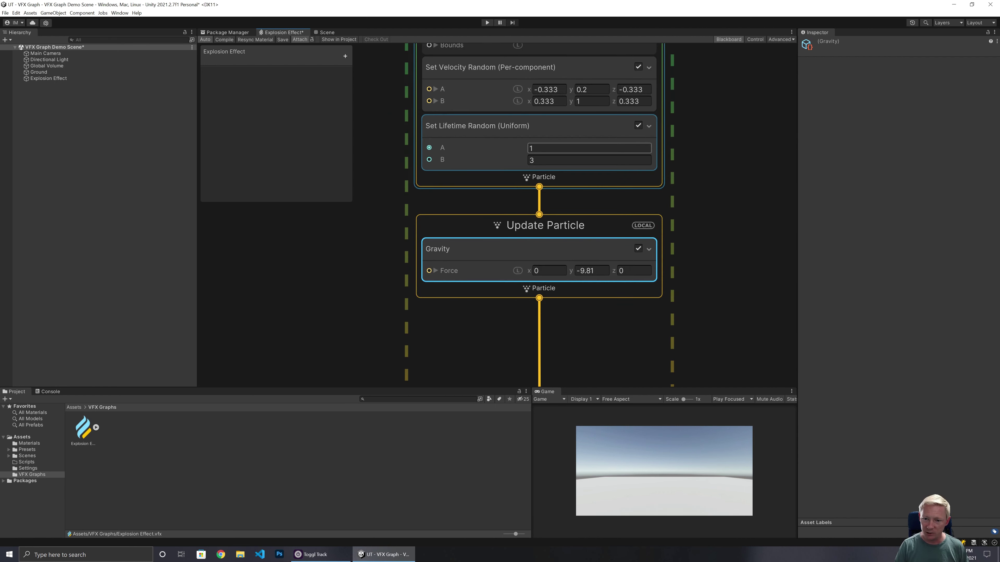
{"action": "middle_click_drag", "start_coordinate": [705, 128], "coordinate": [680, 249]}
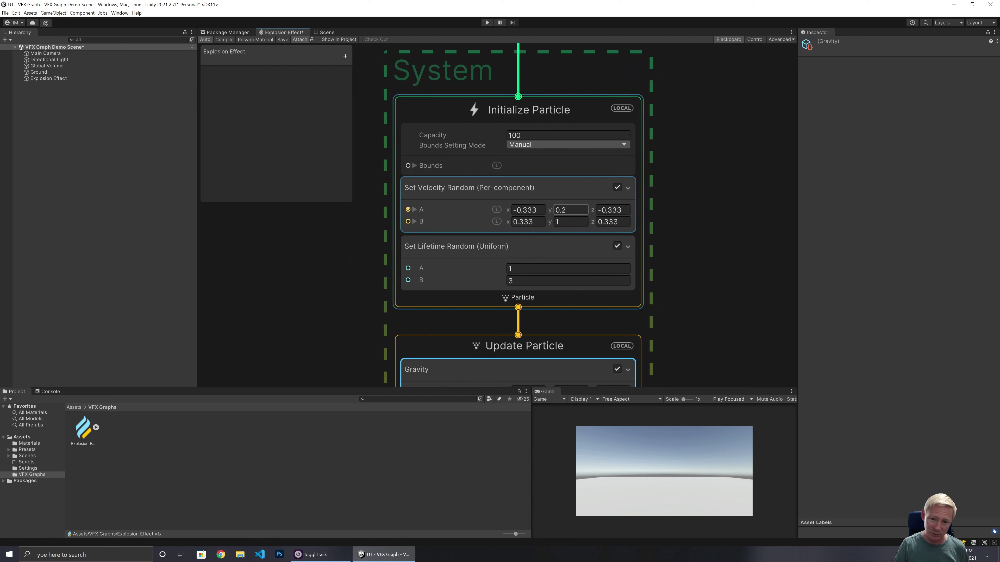
{"action": "left_click", "coordinate": [571, 210]}
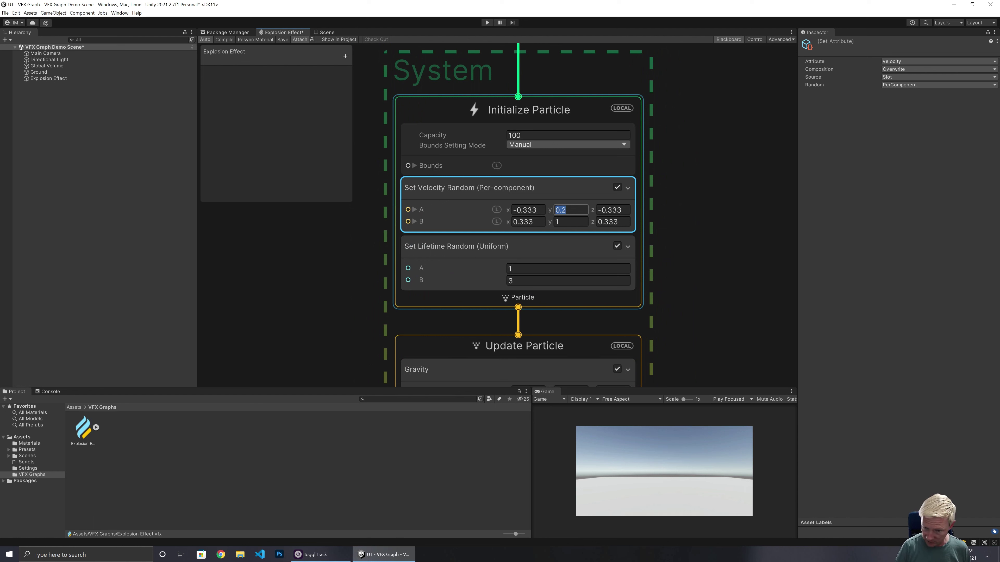
{"action": "type", "text": "5"}
{"action": "key", "text": "Tab"}
{"action": "key", "text": "Tab"}
{"action": "key", "text": "Tab"}
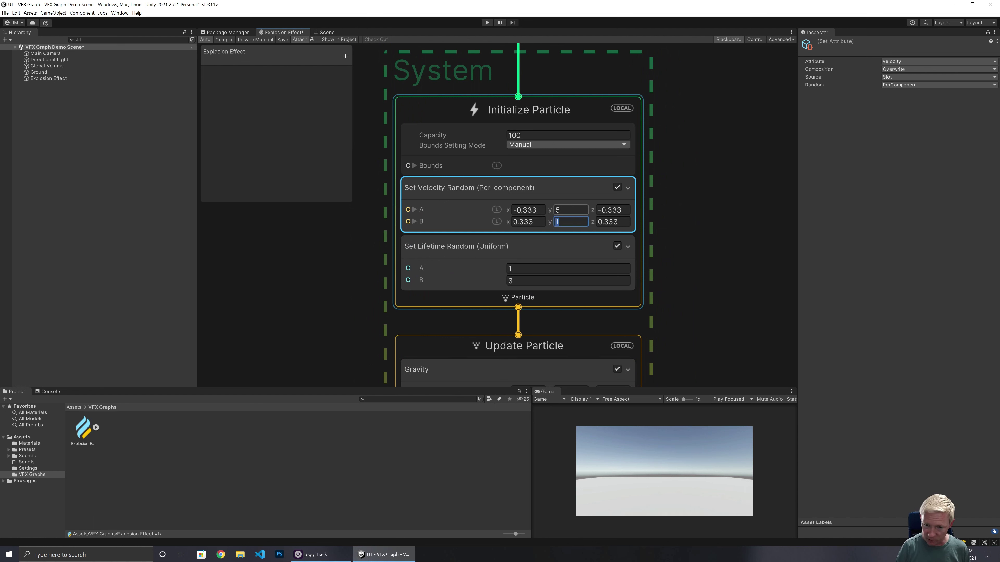
{"action": "type", "text": "10"}
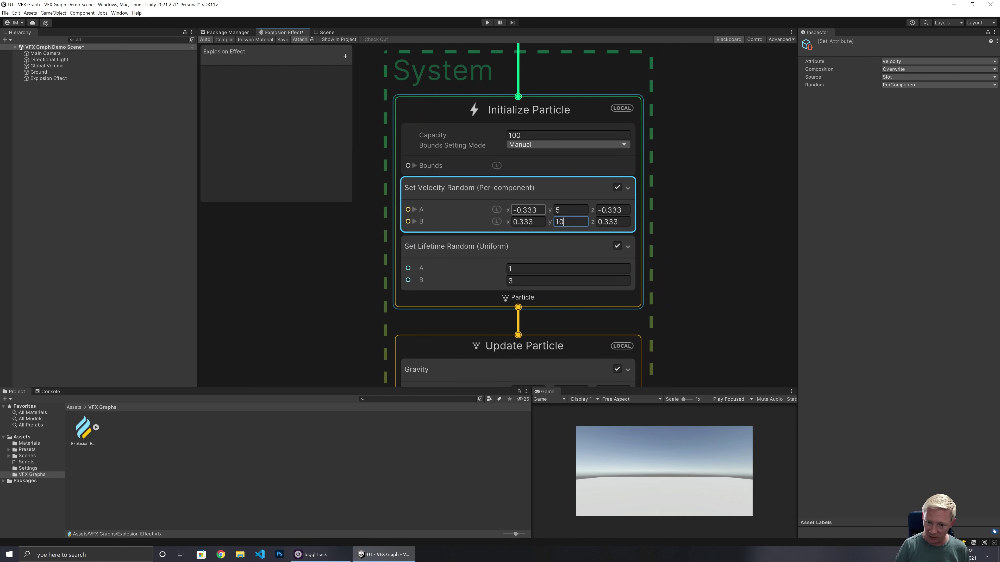
Set the X and Z values of A in the Set Velocity Random block to -2
{"action": "left_click", "coordinate": [527, 210]}
{"action": "type", "text": "-"}
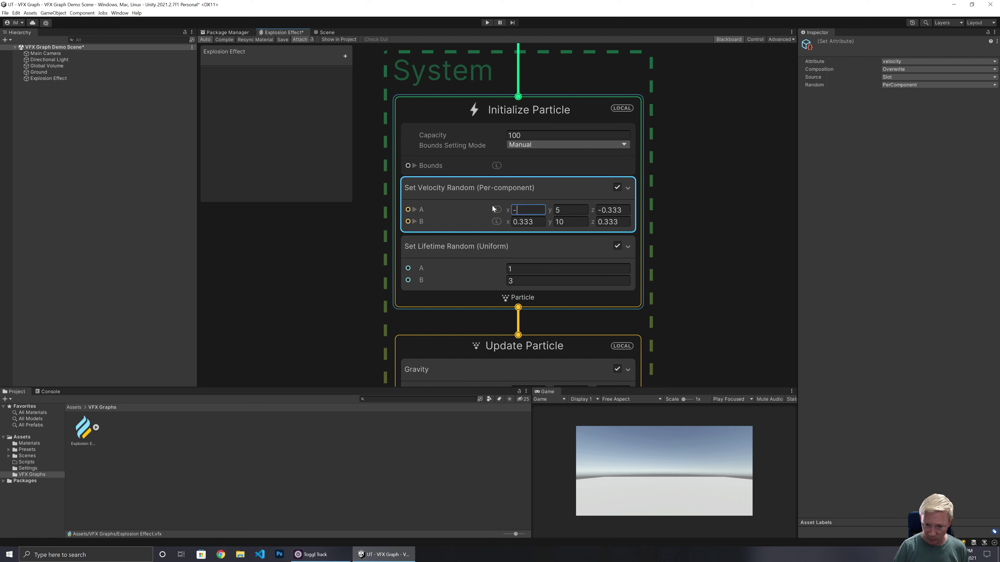
{"action": "type", "text": "2"}
{"action": "key", "text": "Tab"}
{"action": "key", "text": "Tab"}
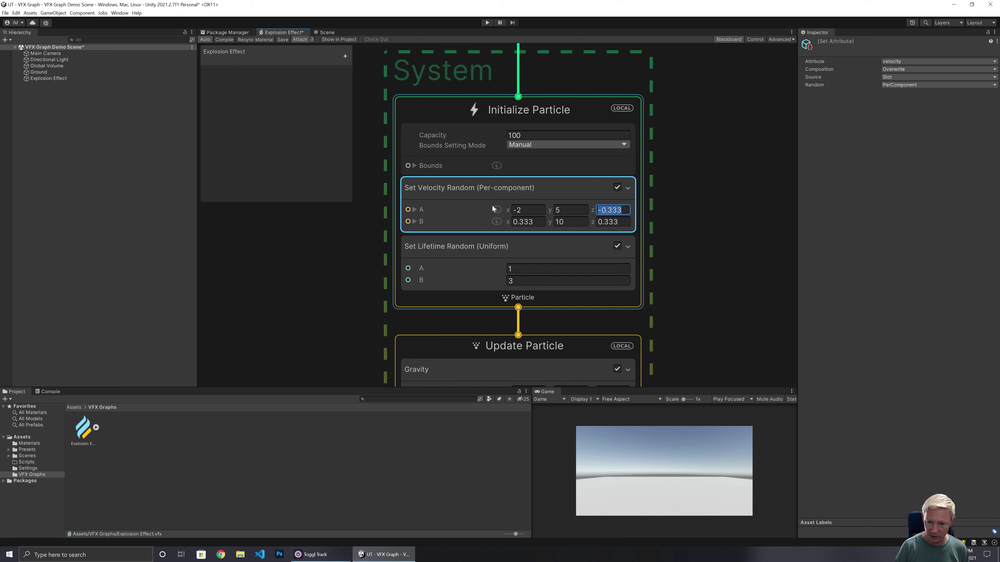
{"action": "type", "text": "-2"}
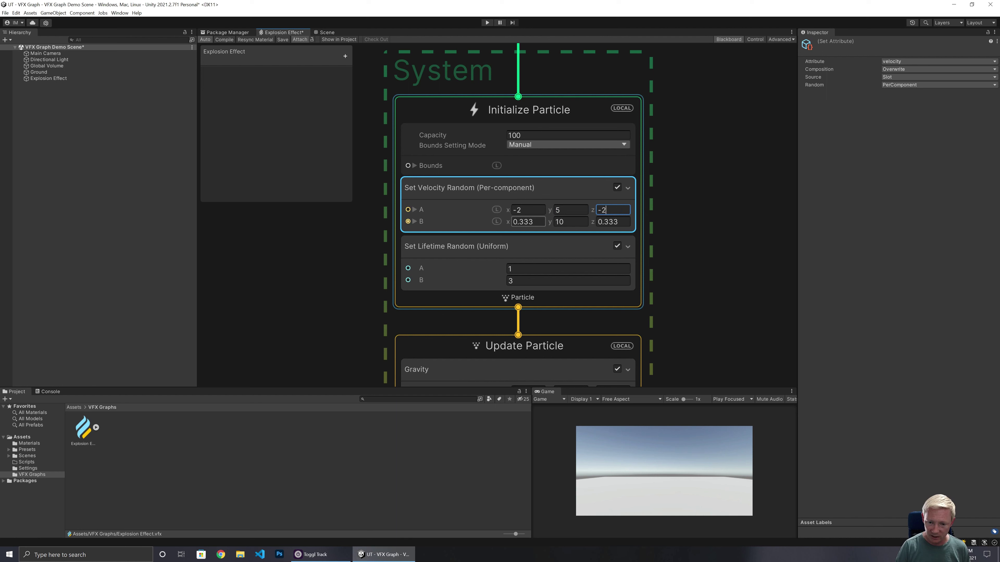
Set the X and Z values of B in the Set Velocity Random block to 2 and save the graph
{"action": "key", "text": "Tab"}
{"action": "type", "text": "2"}
{"action": "key", "text": "Tab"}
{"action": "key", "text": "Tab"}
{"action": "type", "text": "2"}
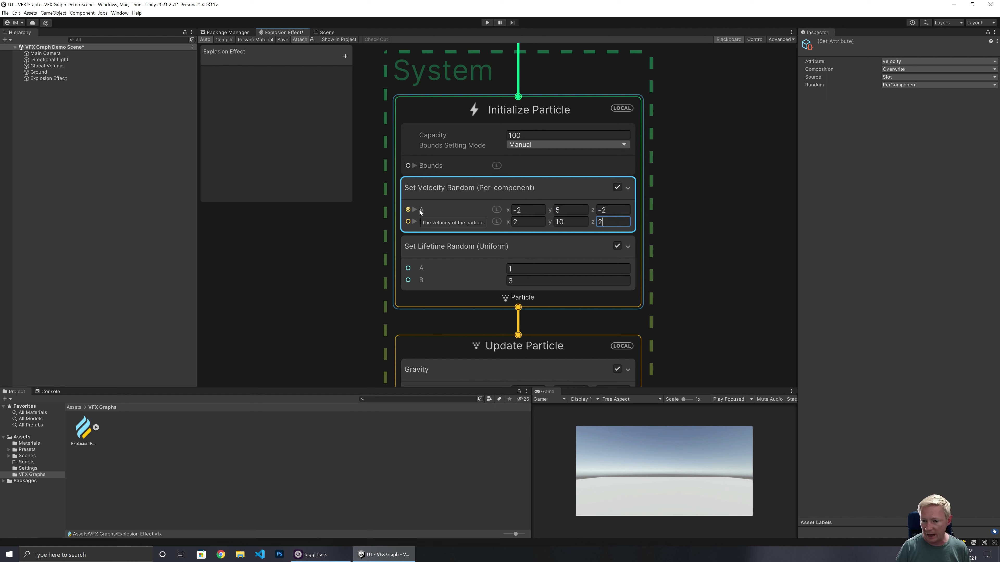
{"action": "key", "text": "Tab"}
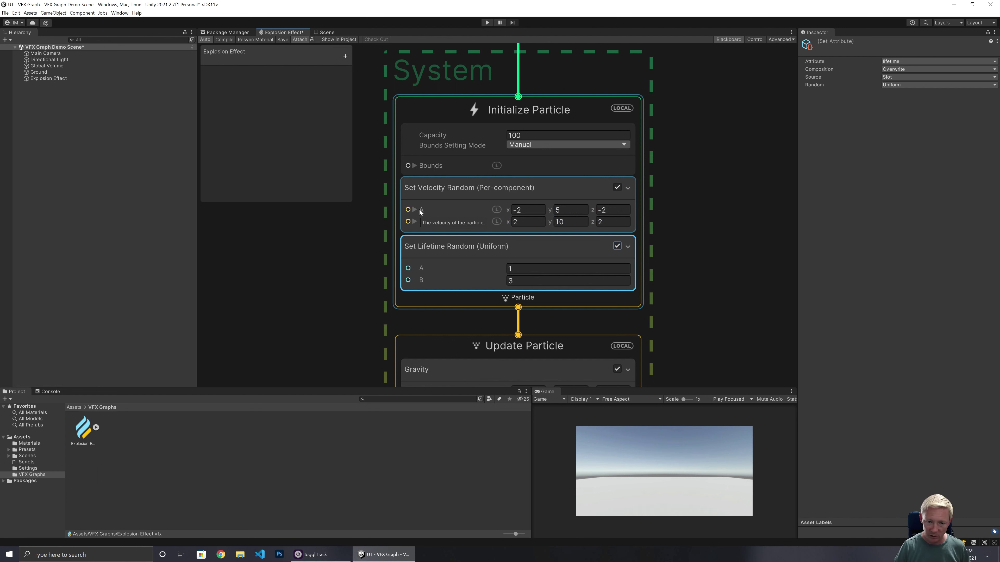
{"action": "left_click", "coordinate": [281, 39]}
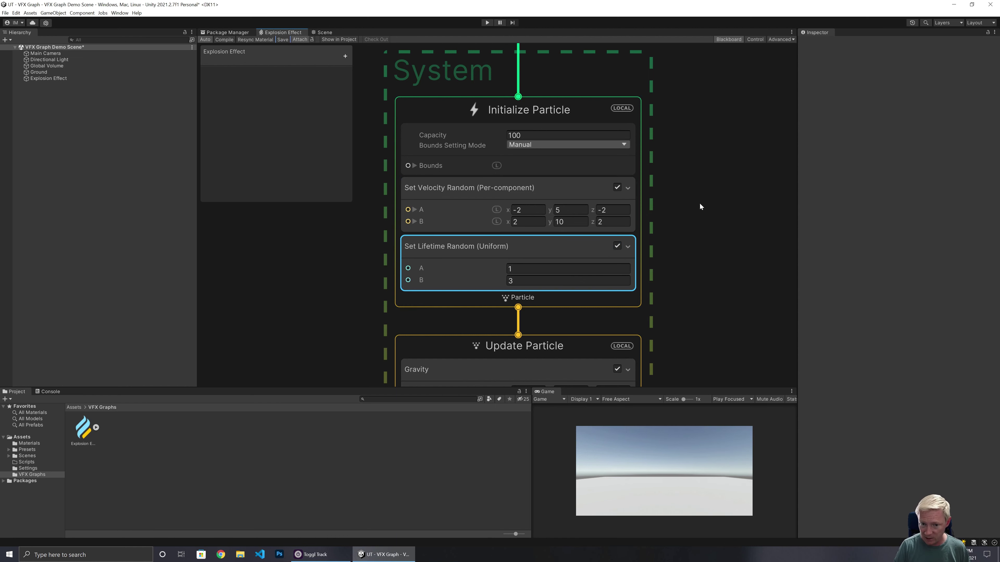
Set the Output Particle Quad's main texture to Default-Particle and save the graph
{"action": "middle_click_drag", "start_coordinate": [700, 205], "coordinate": [698, 79]}
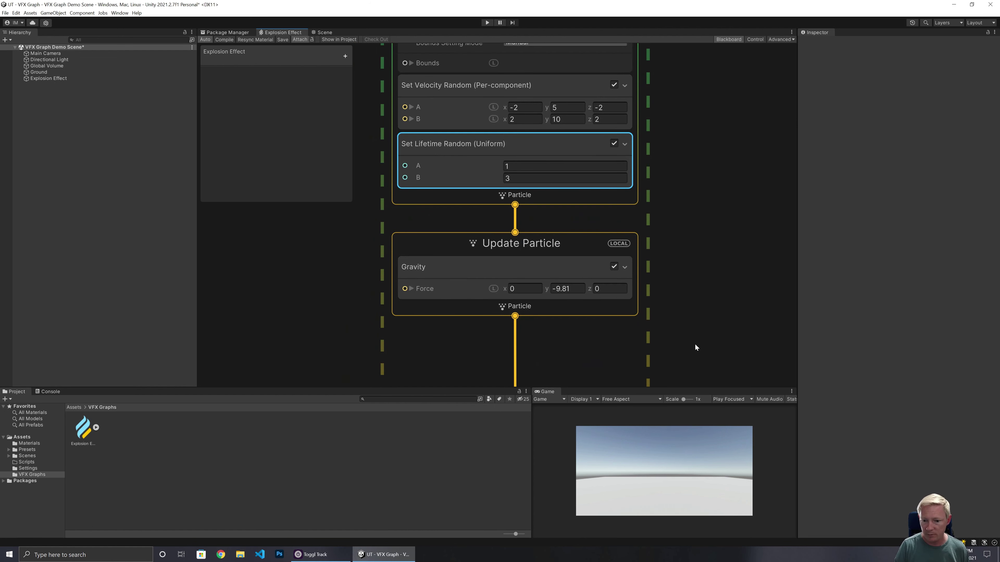
{"action": "middle_click_drag", "start_coordinate": [694, 346], "coordinate": [691, 102]}
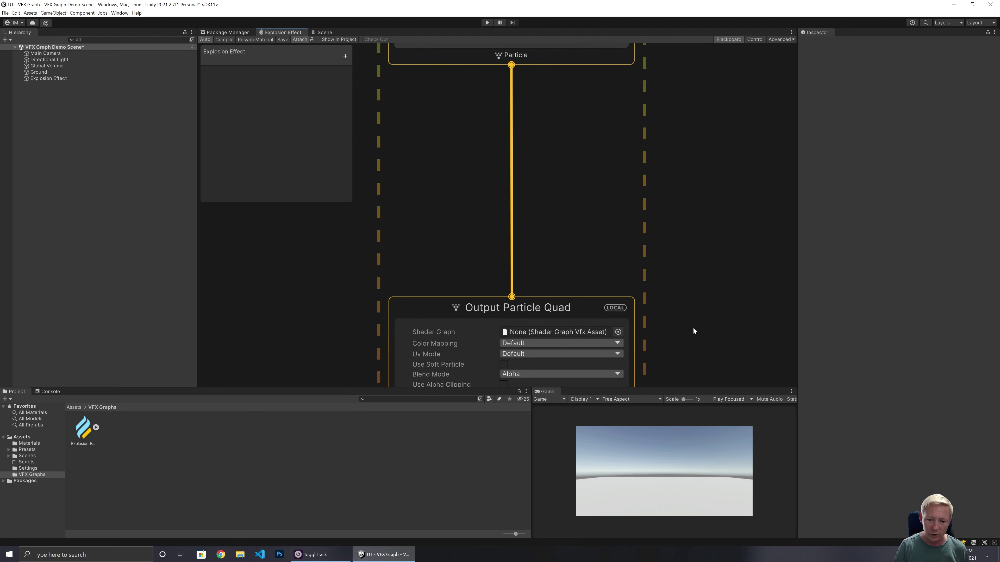
{"action": "middle_click_drag", "start_coordinate": [694, 331], "coordinate": [695, 122]}
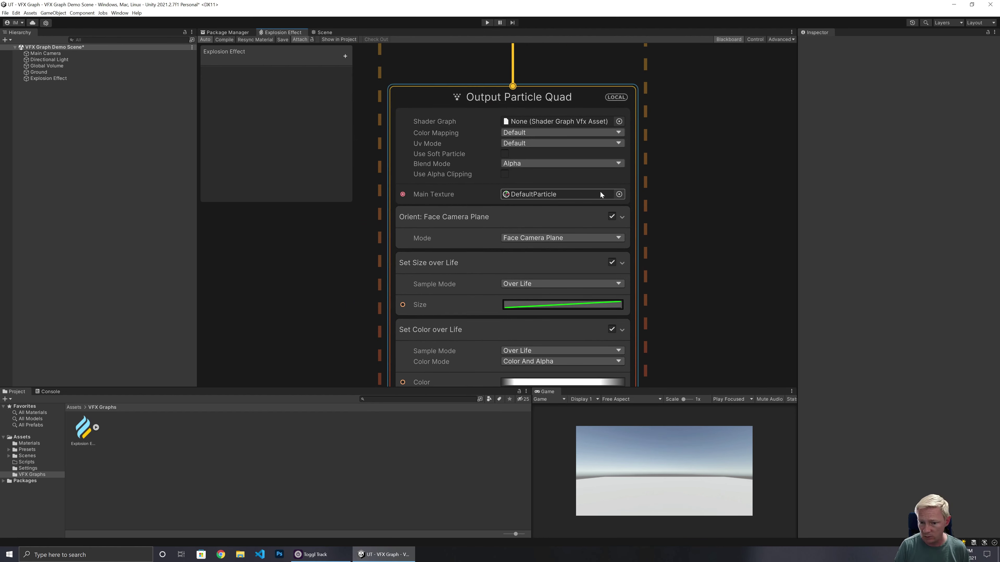
{"action": "left_click", "coordinate": [619, 194]}
{"action": "left_click_drag", "start_coordinate": [631, 201], "coordinate": [314, 100]}
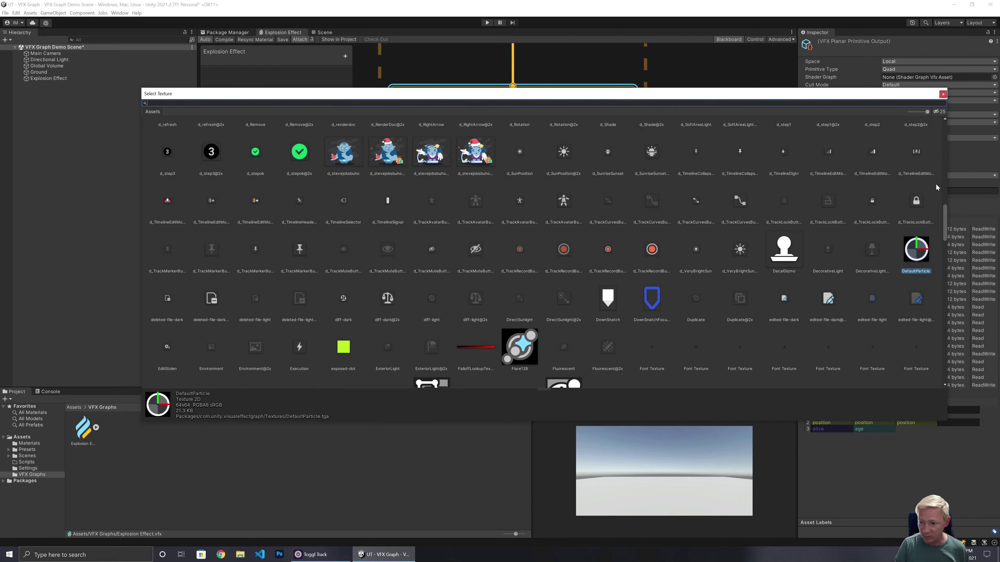
{"action": "left_click_drag", "start_coordinate": [944, 208], "coordinate": [934, 243]}
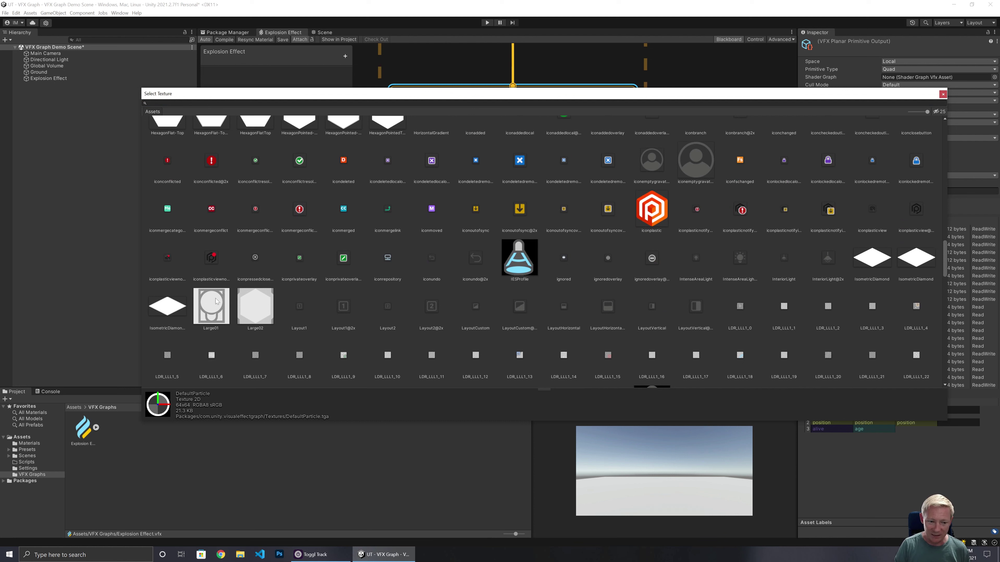
{"action": "left_click", "coordinate": [257, 302]}
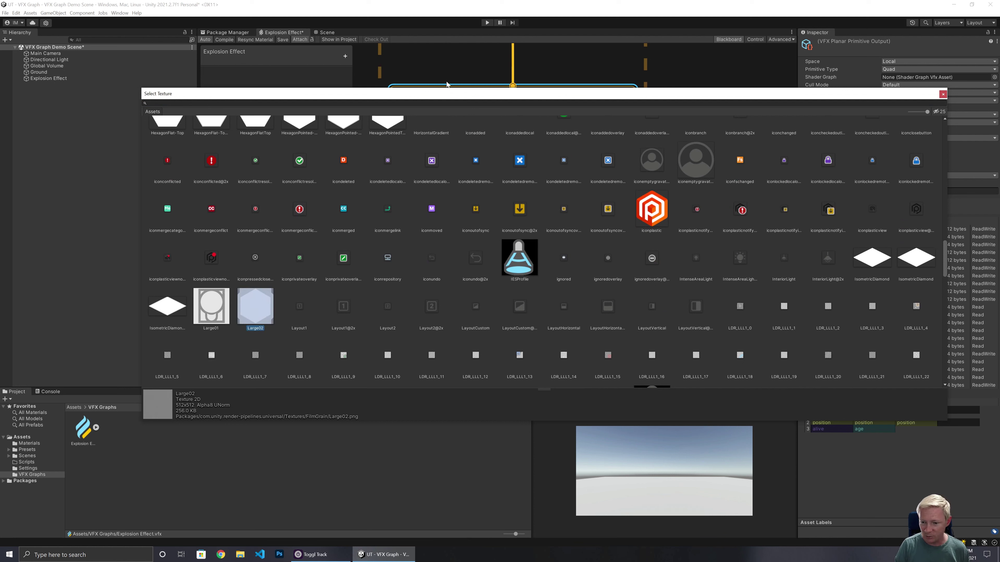
{"action": "left_click", "coordinate": [281, 103]}
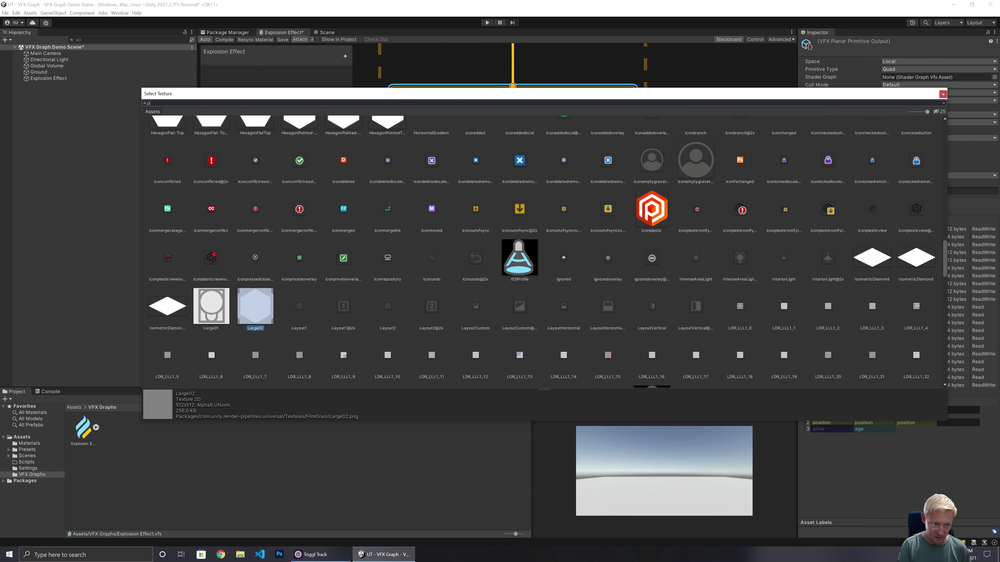
{"action": "type", "text": "particl"}
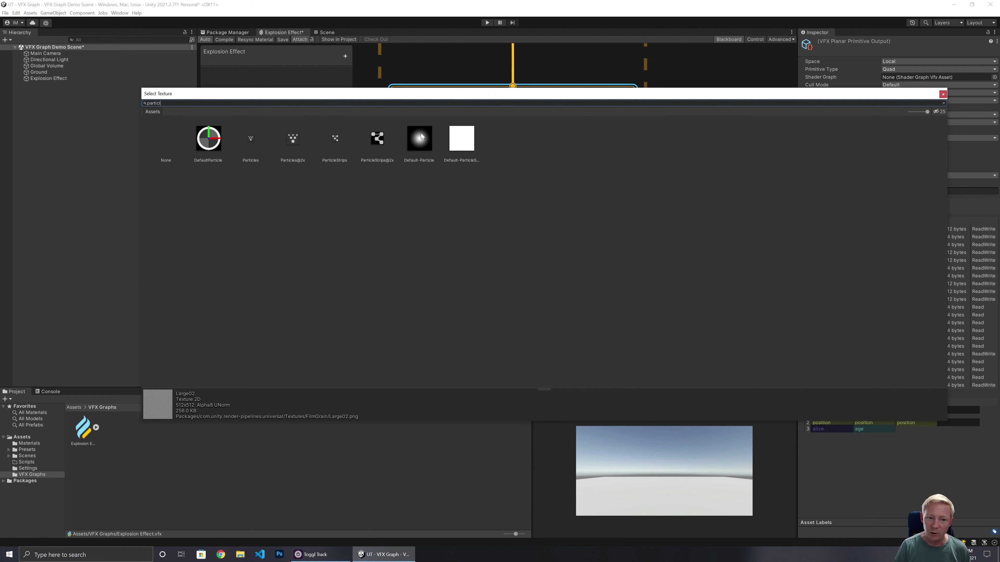
{"action": "double_click", "coordinate": [420, 138]}
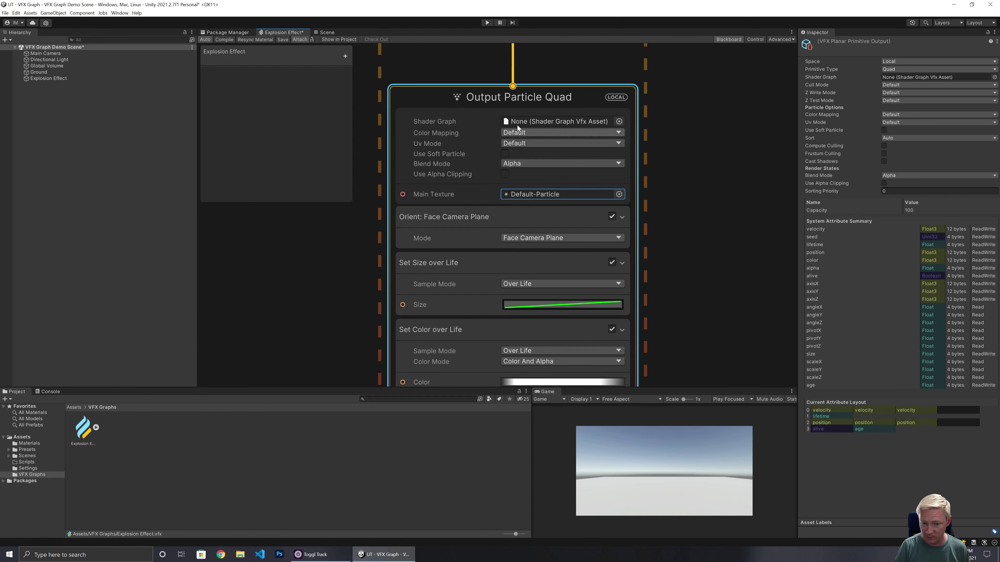
{"action": "left_click", "coordinate": [282, 40]}
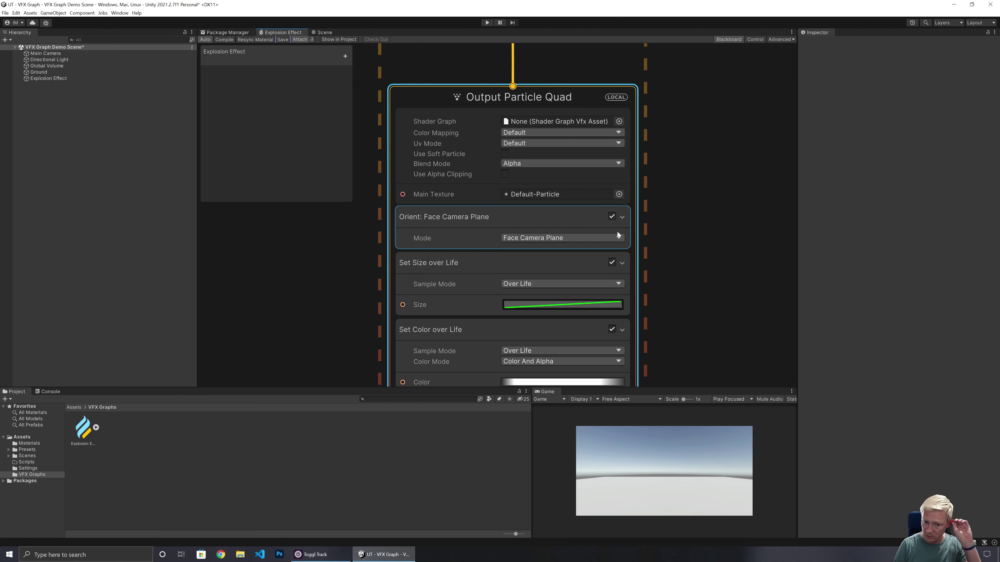
{"action": "middle_click_drag", "start_coordinate": [668, 328], "coordinate": [659, 259]}
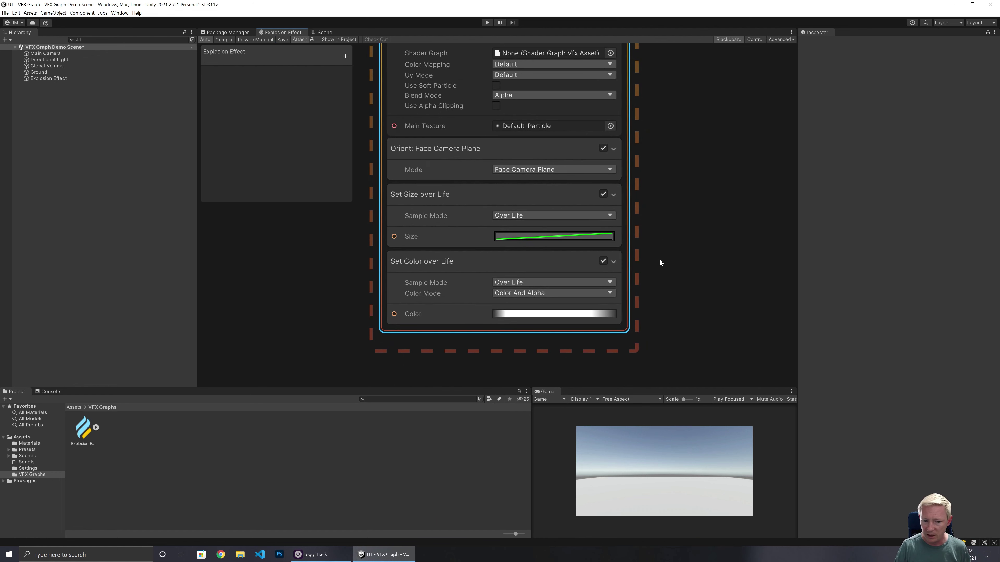
{"action": "left_click", "coordinate": [535, 315]}
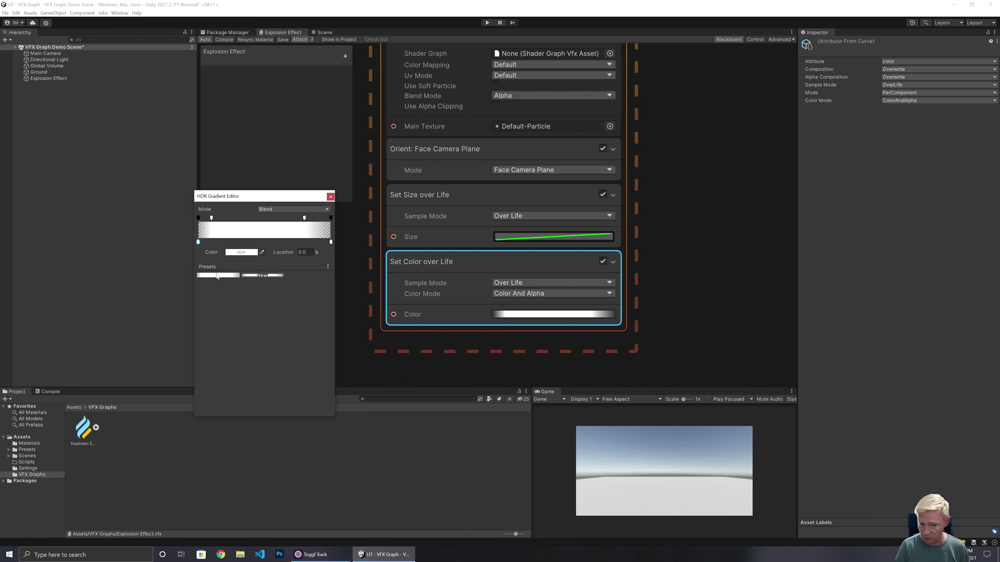
{"action": "left_click", "coordinate": [331, 196]}
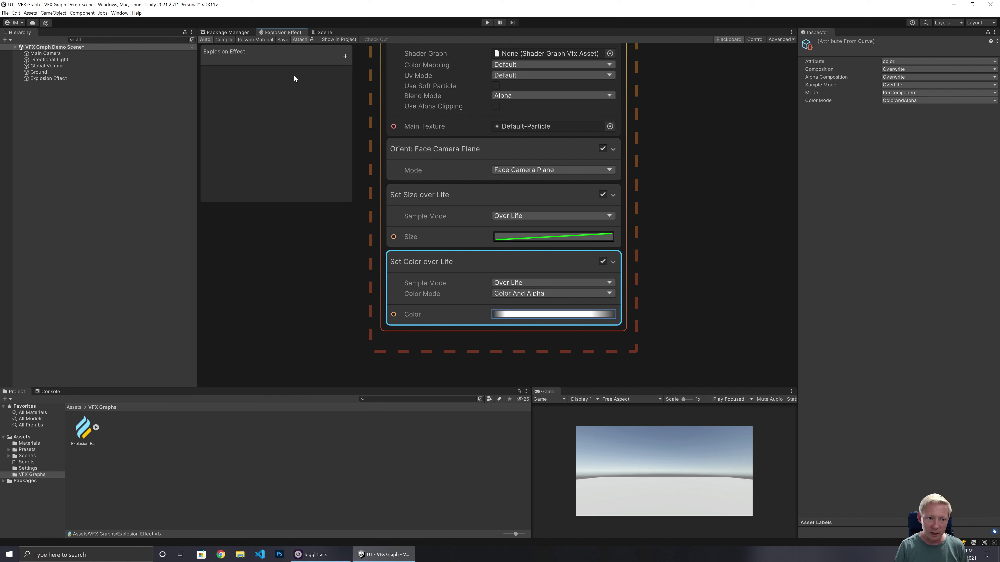
{"action": "left_click", "coordinate": [271, 77]}
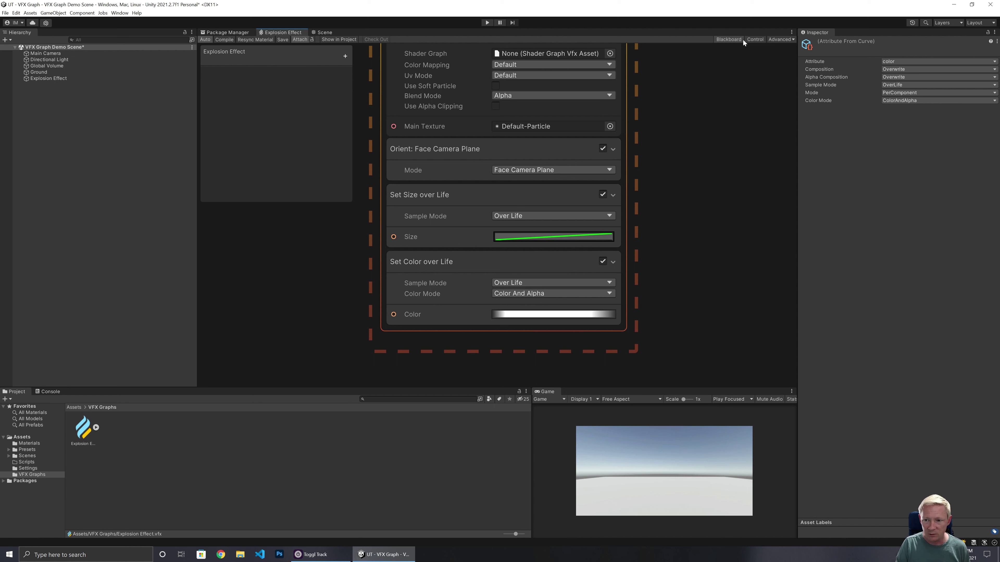
{"action": "left_click", "coordinate": [734, 40]}
{"action": "left_click", "coordinate": [733, 40]}
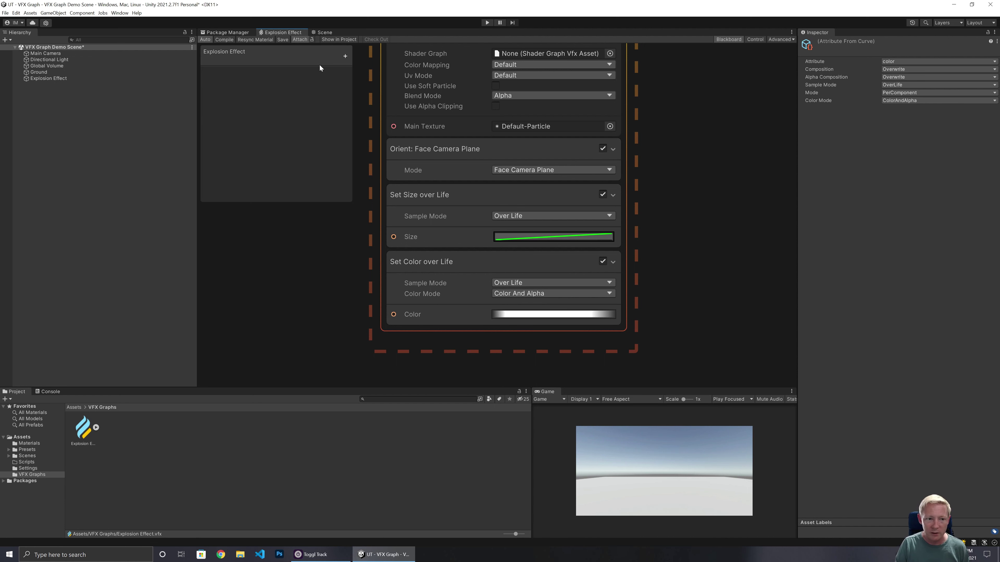
Add a Gradient property named "Main Explosion Colour" to the Explosion Effect blackboard
{"action": "left_click", "coordinate": [345, 55]}
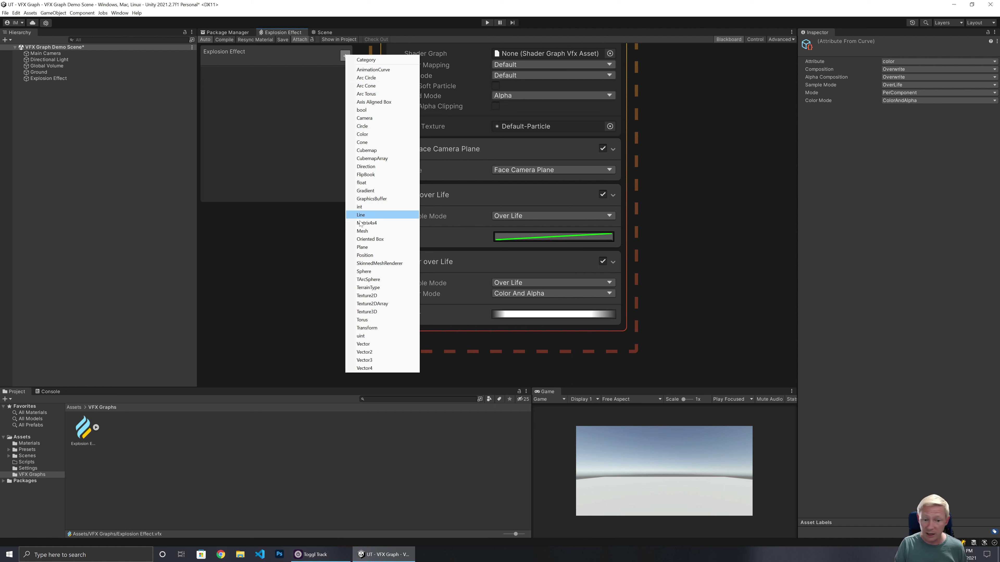
{"action": "left_click", "coordinate": [365, 190]}
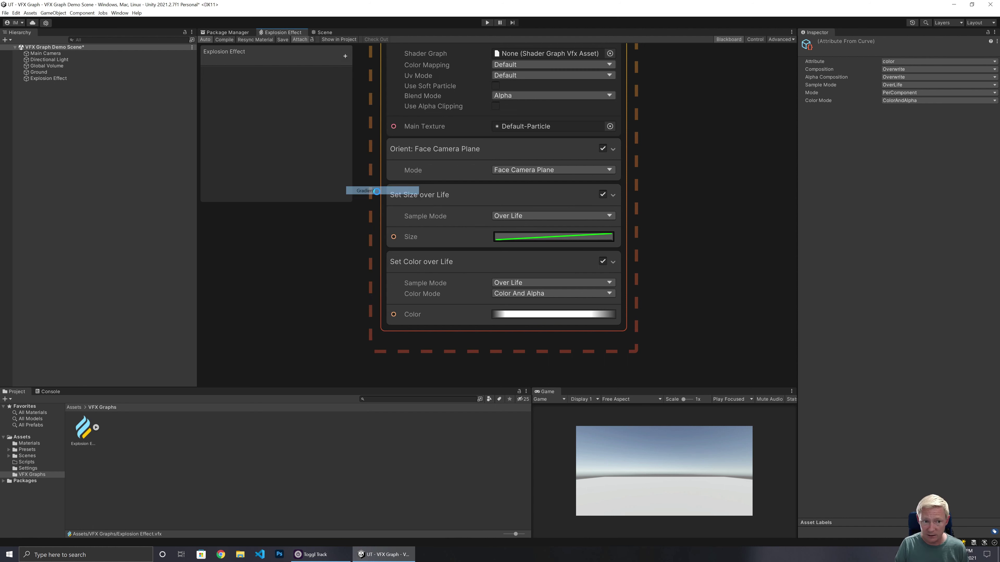
{"action": "double_click", "coordinate": [233, 73]}
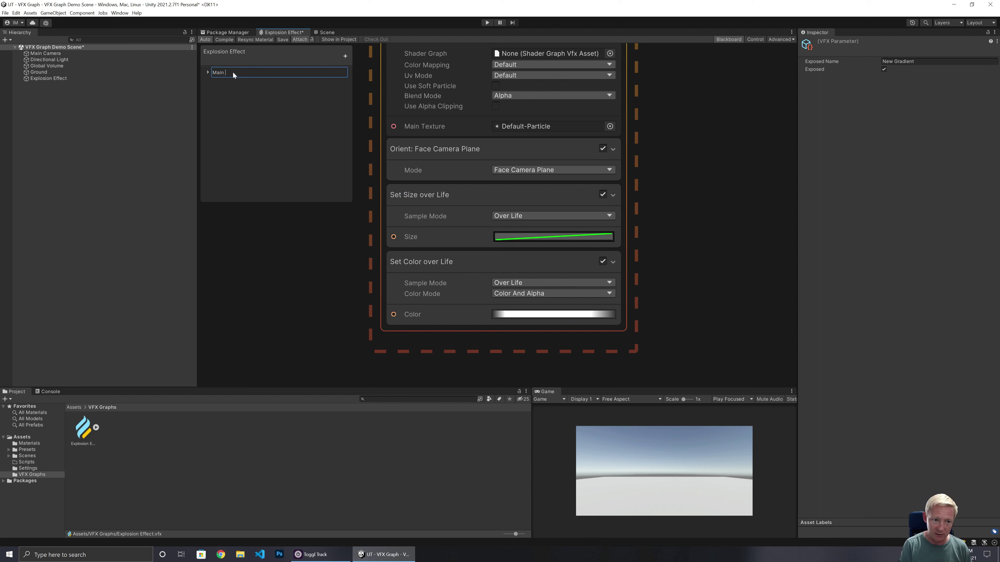
{"action": "type", "text": "Main Explosion Co"}
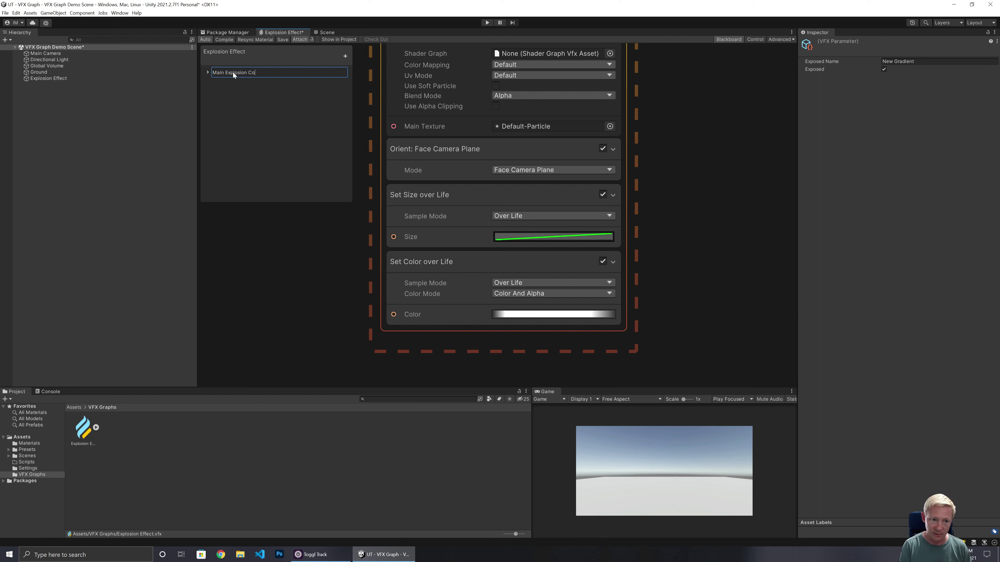
{"action": "type", "text": "lour"}
{"action": "key", "text": "Return"}
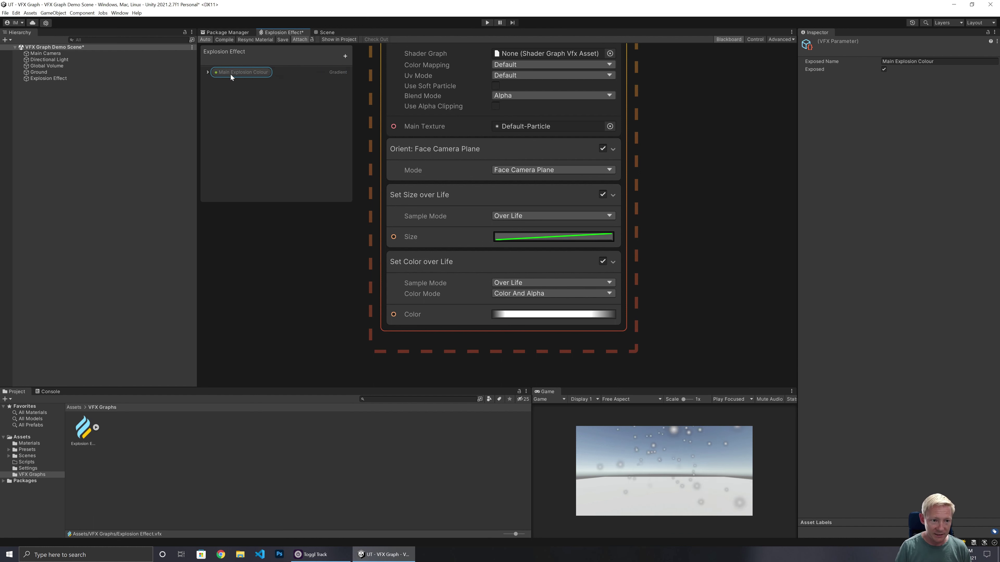
Apply the white preset to the Main Explosion Colour gradient and set its start colour key to orange, H 13, S 100, V 100
{"action": "left_click", "coordinate": [208, 72]}
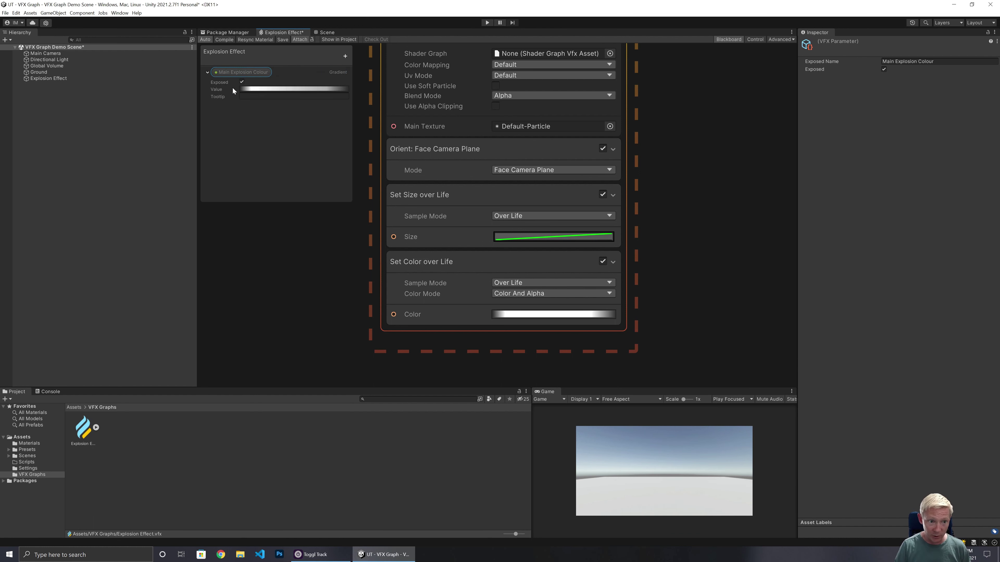
{"action": "left_click", "coordinate": [243, 89]}
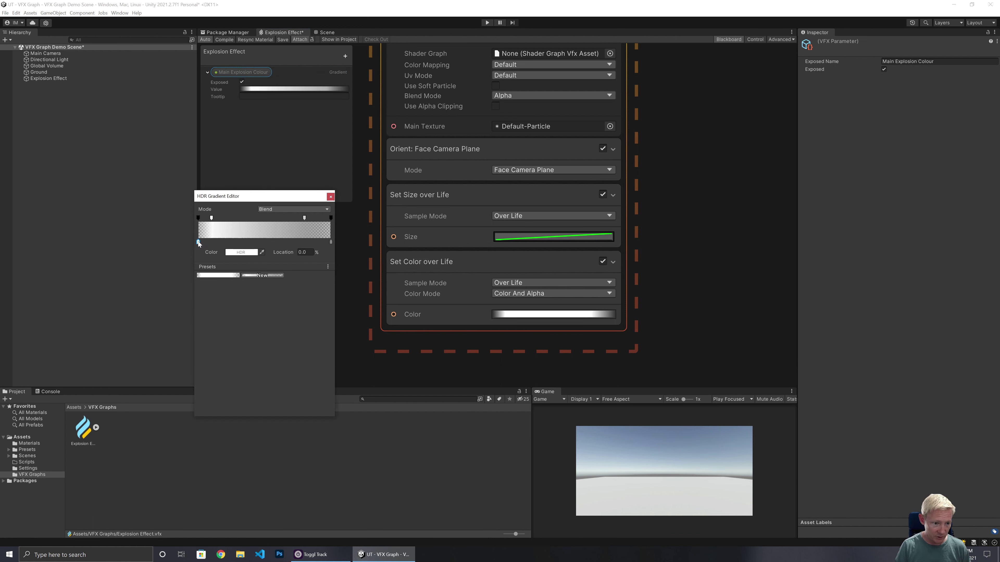
{"action": "left_click", "coordinate": [210, 275]}
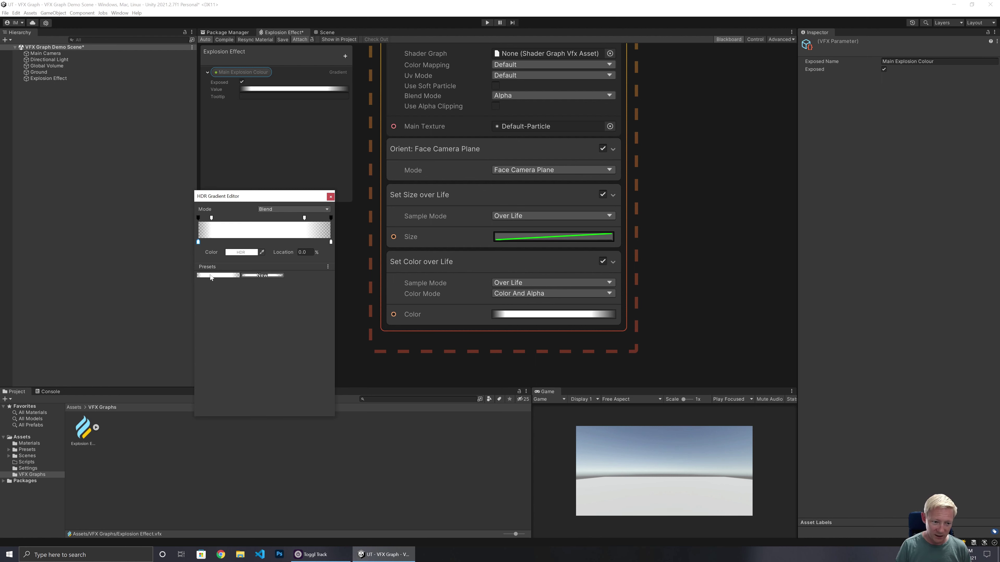
{"action": "left_click", "coordinate": [242, 252]}
{"action": "left_click", "coordinate": [320, 306]}
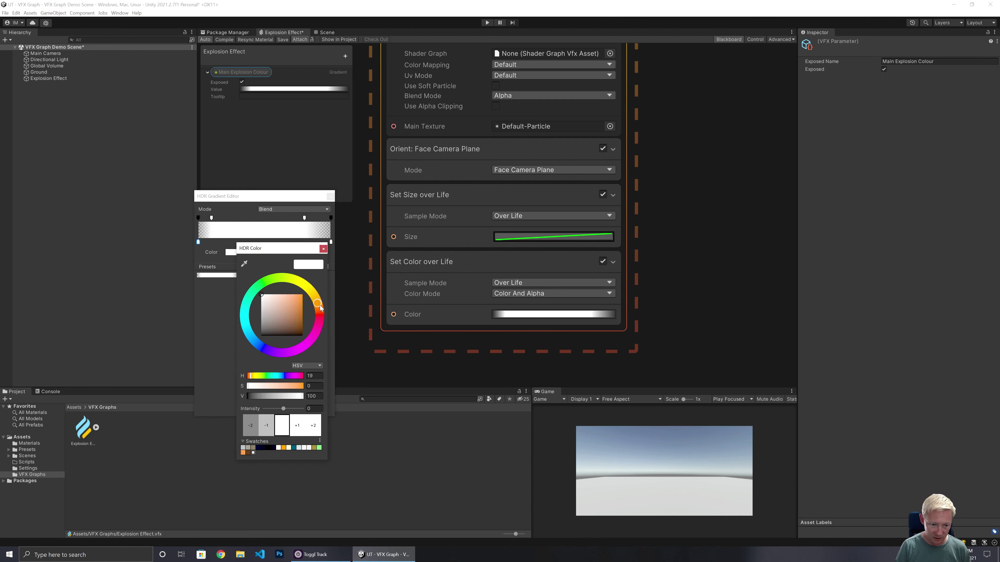
{"action": "mouse_move", "coordinate": [298, 303]}
{"action": "left_mouse_down"}
{"action": "mouse_move", "coordinate": [310, 291]}
{"action": "mouse_move", "coordinate": [323, 305]}
{"action": "left_mouse_up"}
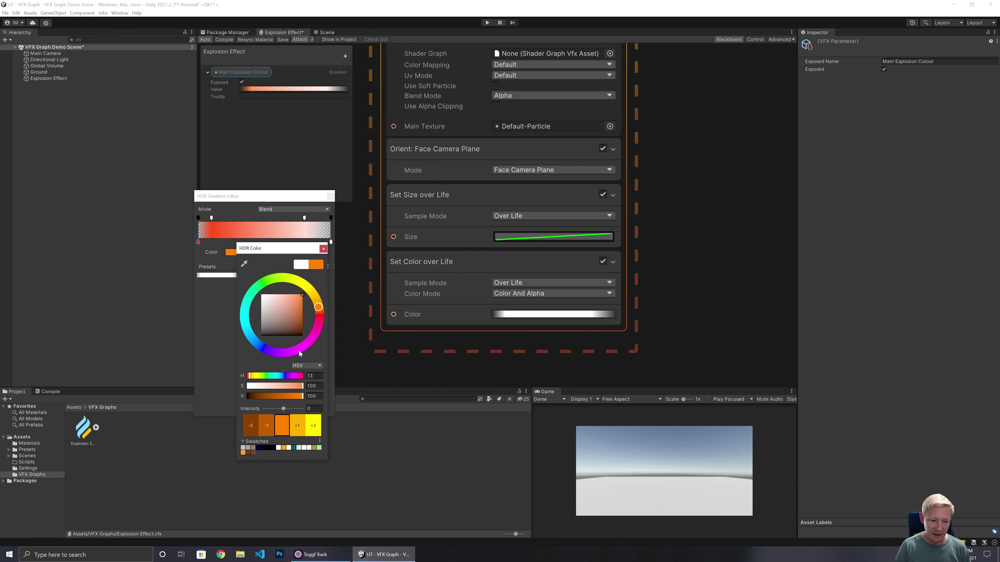
{"action": "left_click", "coordinate": [324, 249]}
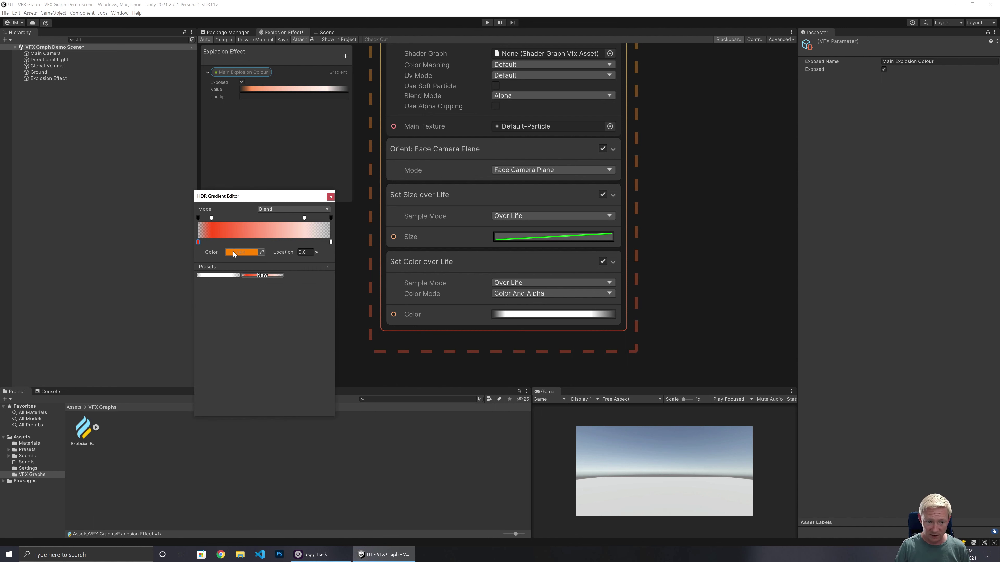
Copy the start key's orange onto the gradient's end colour key at location 100%
{"action": "right_click", "coordinate": [232, 250]}
{"action": "left_click", "coordinate": [330, 242]}
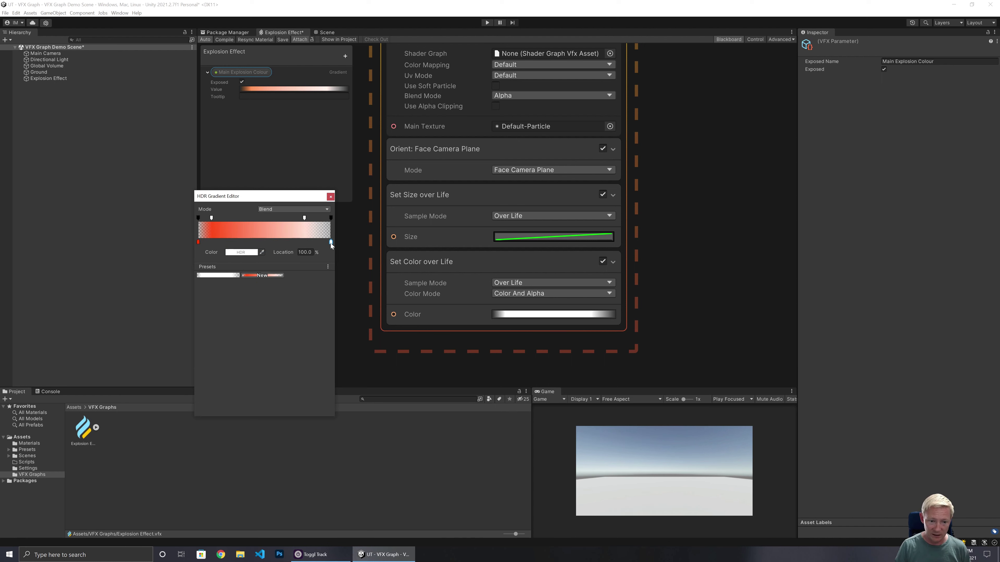
{"action": "right_click", "coordinate": [242, 255]}
{"action": "left_click", "coordinate": [252, 265]}
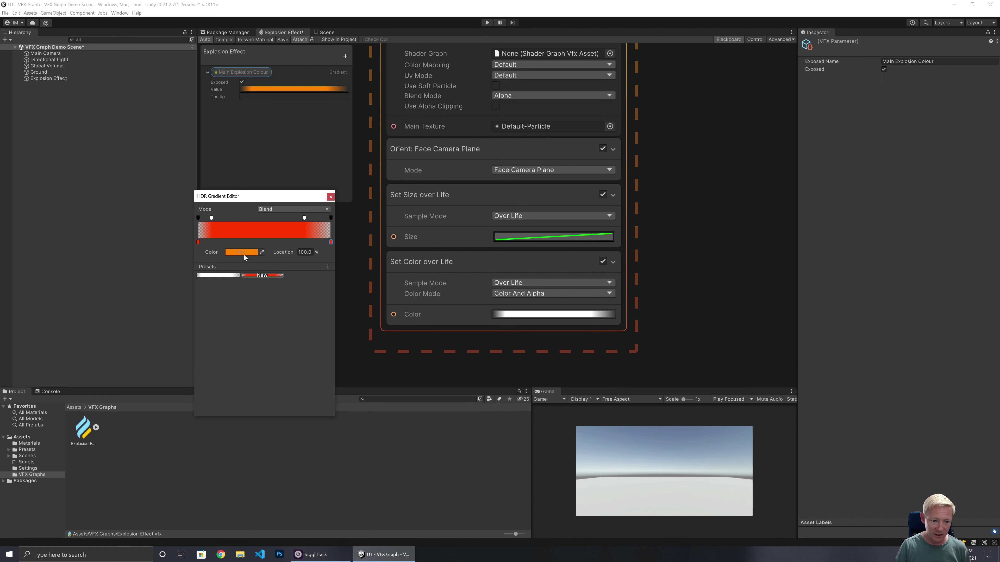
Set the Main Explosion Colour gradient's end colour key to a dark red, H 0, S 72, V 22
{"action": "left_click", "coordinate": [244, 255]}
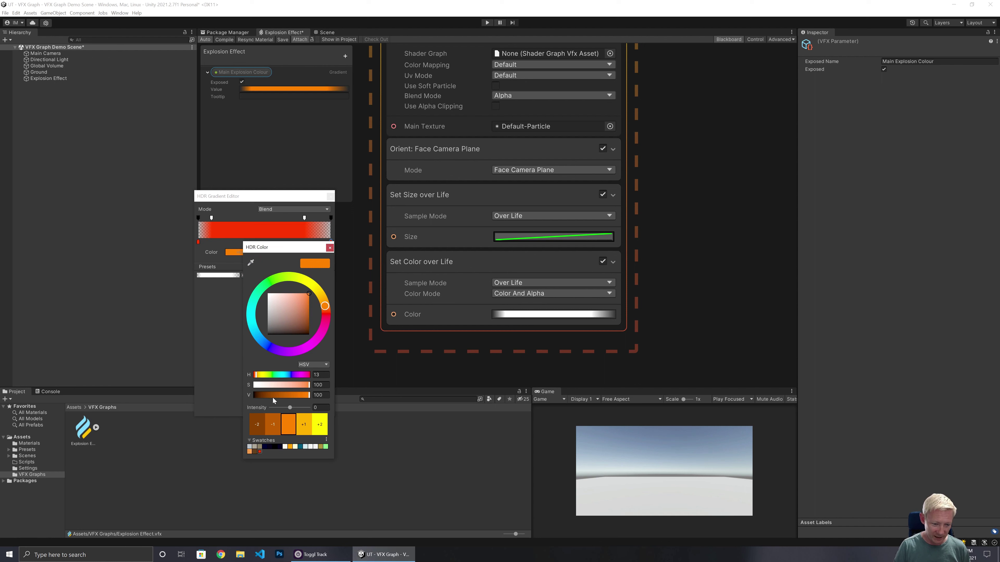
{"action": "left_click_drag", "start_coordinate": [325, 310], "coordinate": [327, 311]}
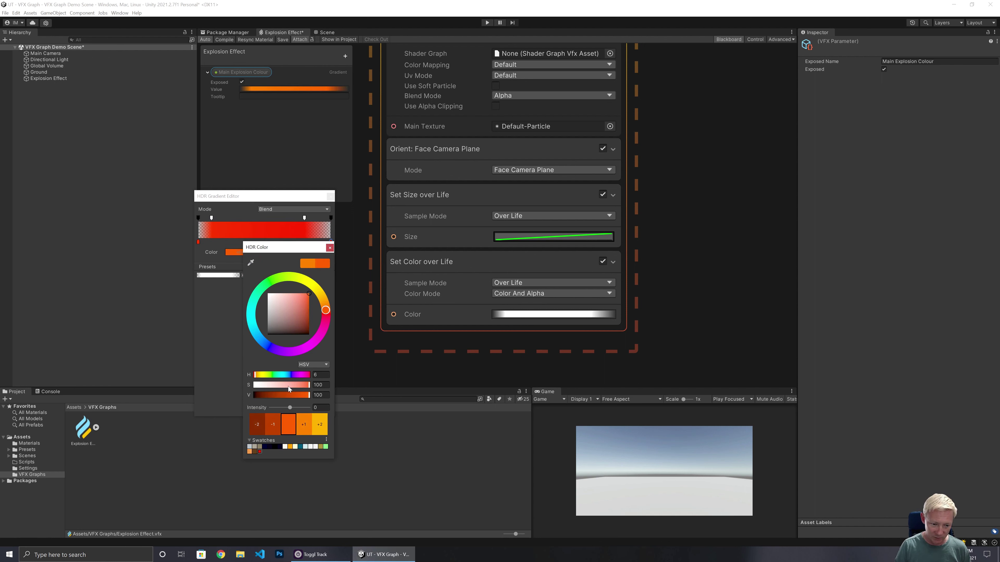
{"action": "left_click_drag", "start_coordinate": [270, 394], "coordinate": [295, 384]}
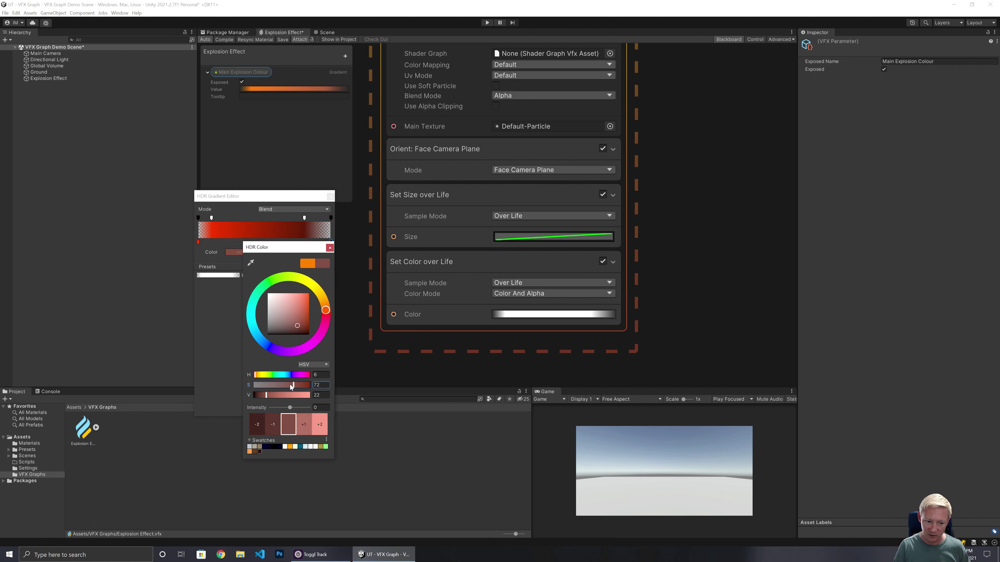
{"action": "left_click_drag", "start_coordinate": [323, 321], "coordinate": [327, 316]}
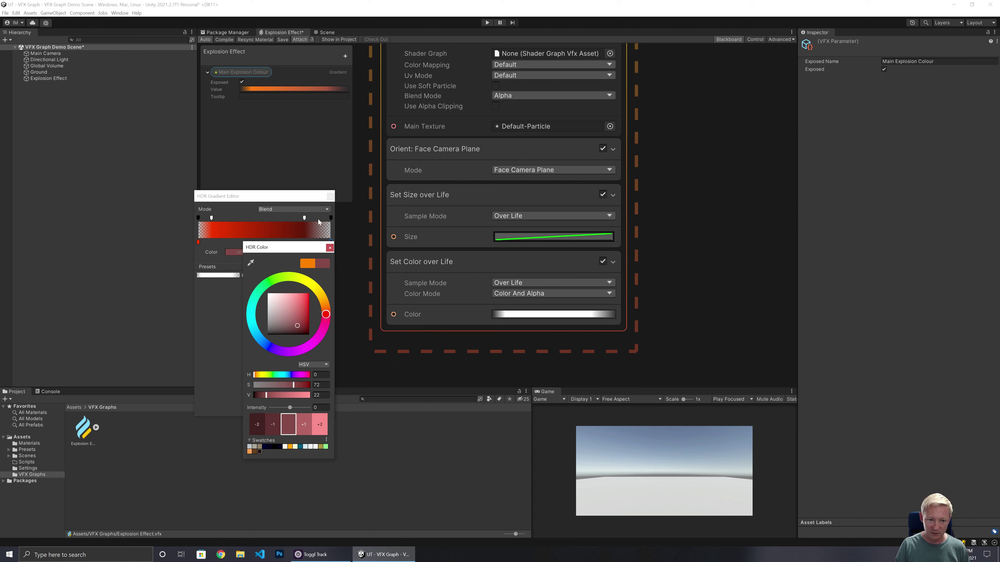
{"action": "left_click", "coordinate": [330, 248]}
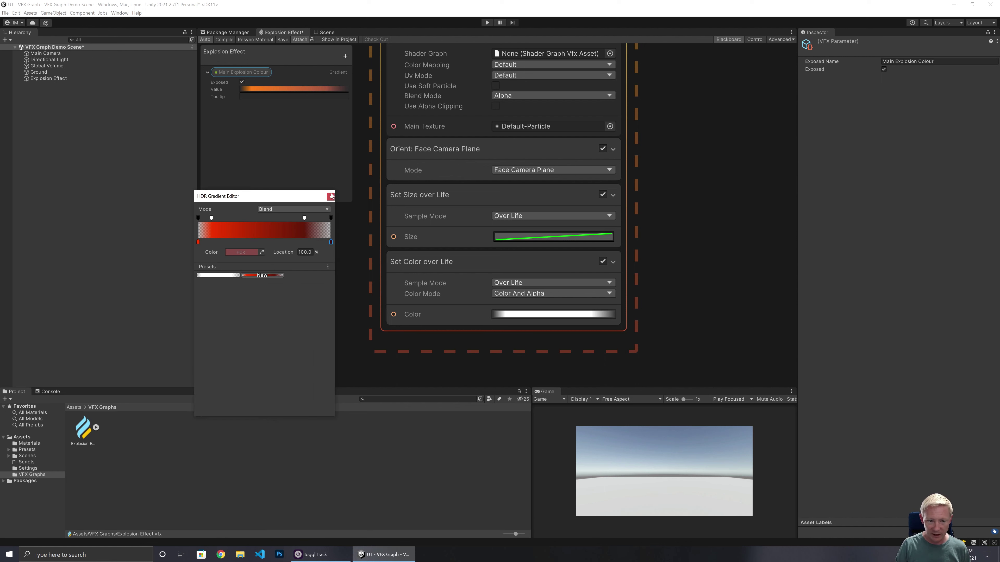
{"action": "left_click", "coordinate": [330, 196]}
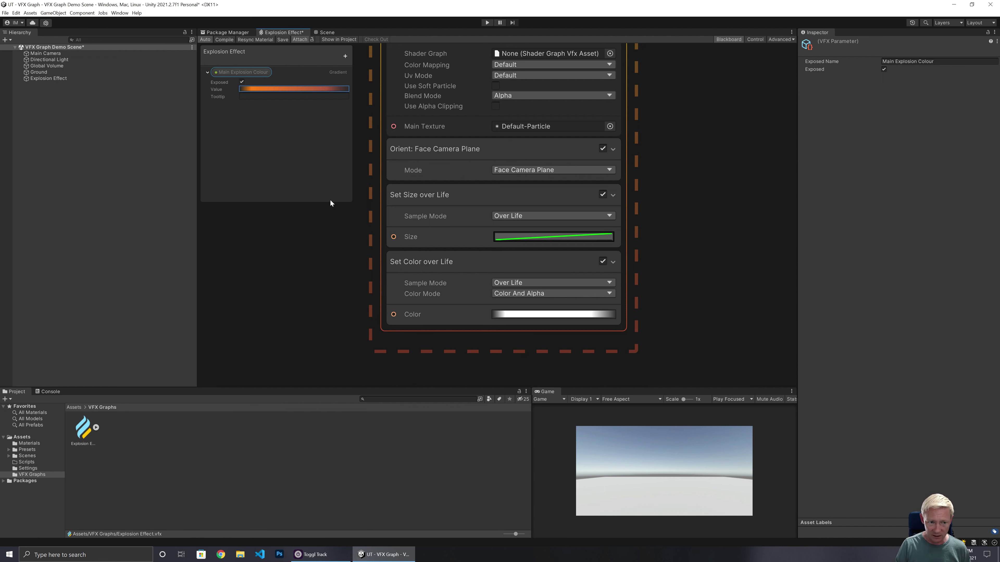
Examine the start colour key and the alpha keys of the Main Explosion Colour gradient
{"action": "left_click", "coordinate": [289, 90]}
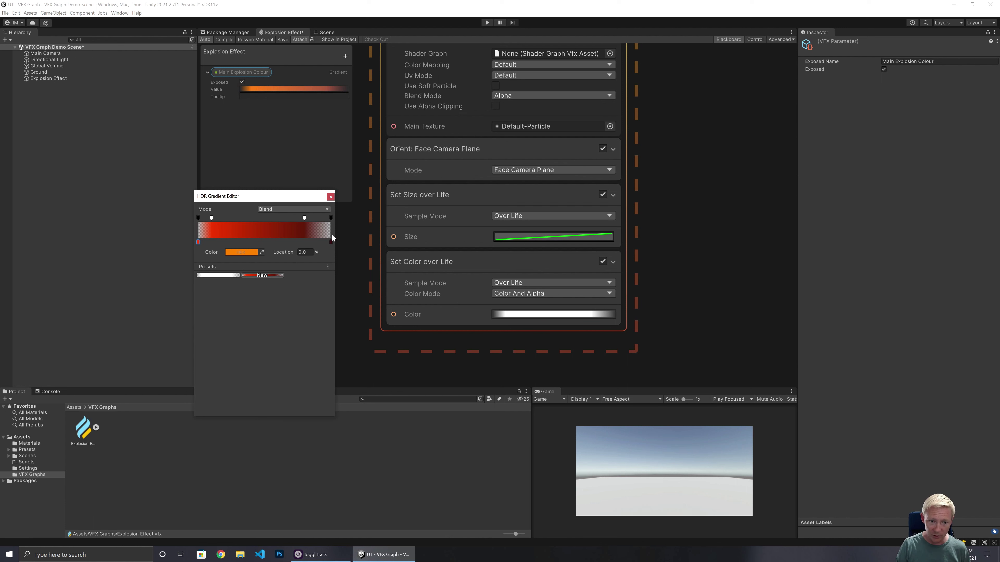
{"action": "left_click", "coordinate": [331, 218]}
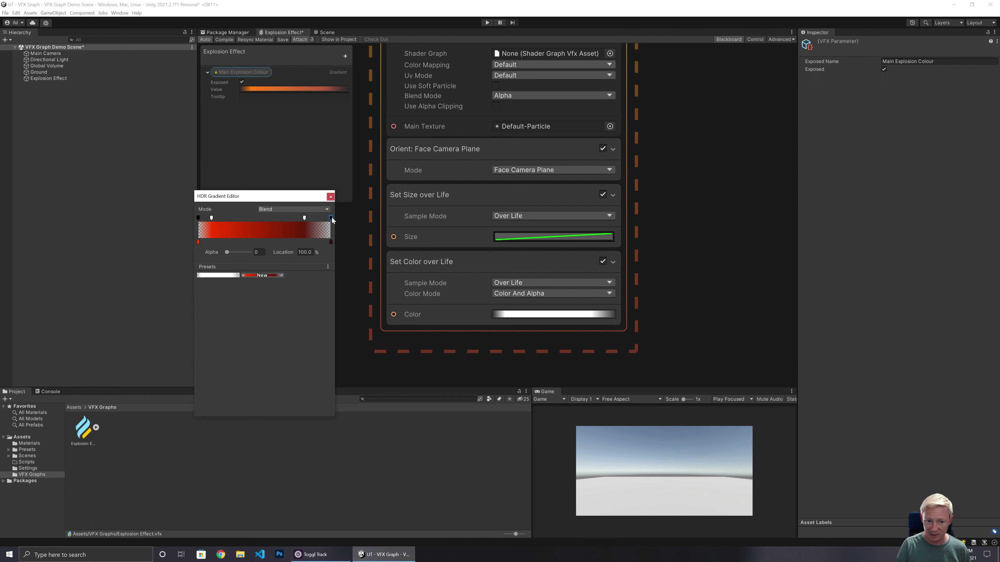
{"action": "left_click", "coordinate": [304, 218]}
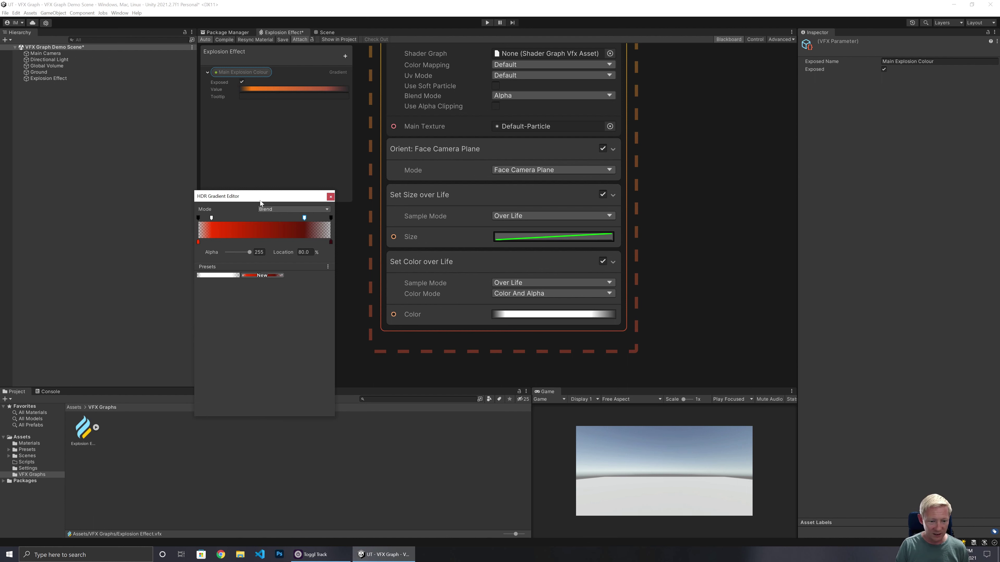
{"action": "left_click", "coordinate": [212, 218]}
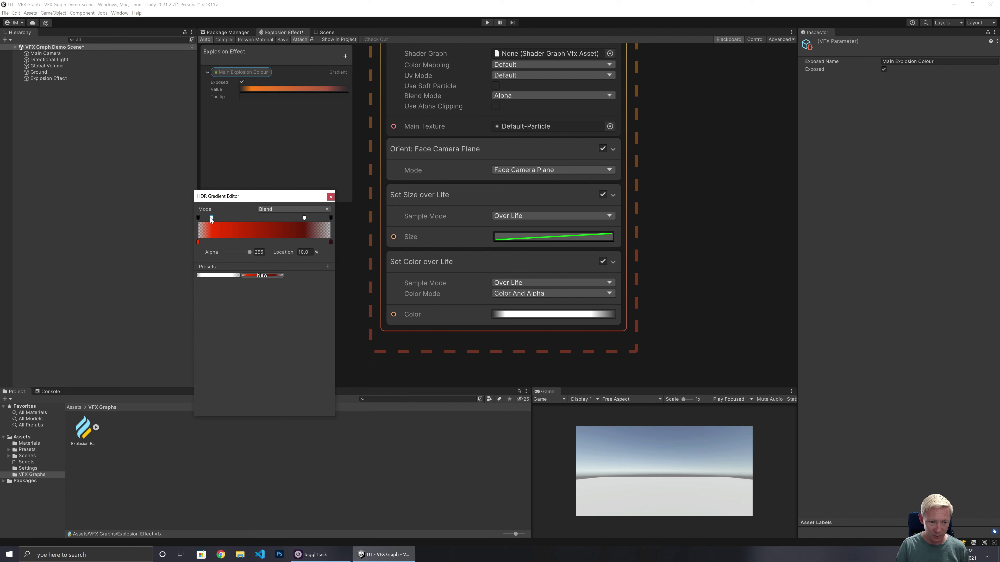
{"action": "left_click", "coordinate": [330, 197]}
Place a Main Explosion Colour node in the graph and connect it to the Color input of Set Color over Life
{"action": "left_click_drag", "start_coordinate": [247, 75], "coordinate": [252, 222]}
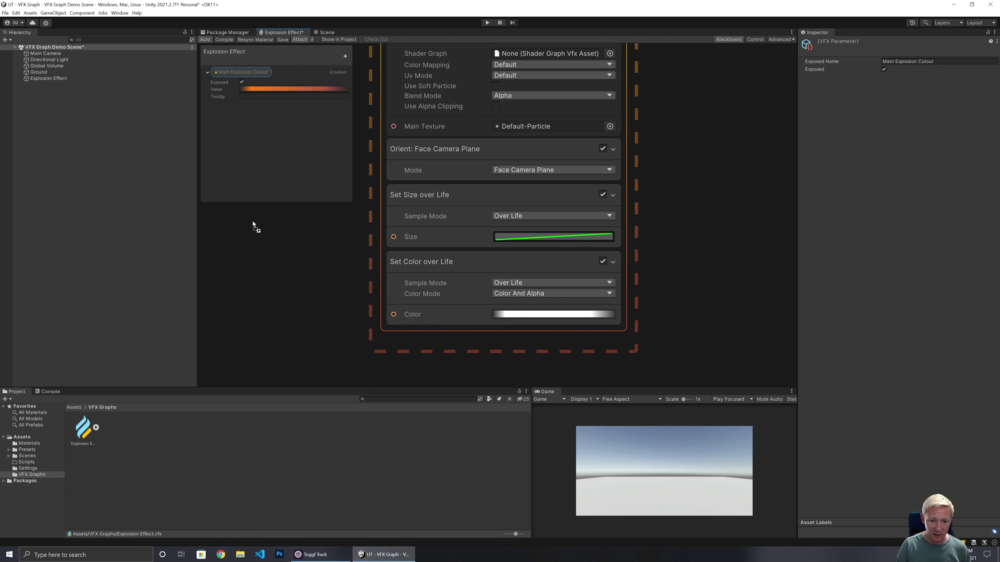
{"action": "left_click_drag", "start_coordinate": [250, 295], "coordinate": [236, 315]}
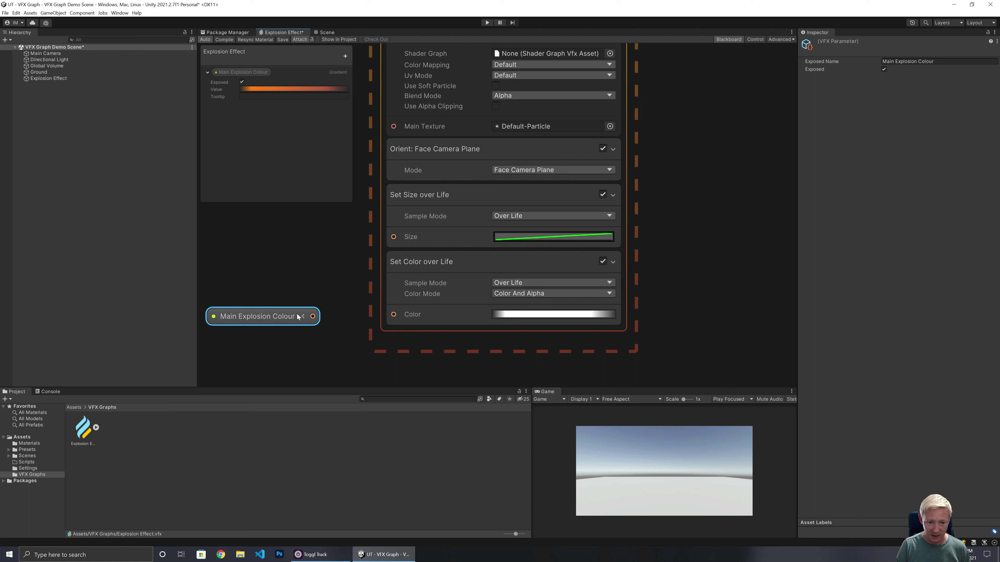
{"action": "left_click_drag", "start_coordinate": [310, 317], "coordinate": [388, 315]}
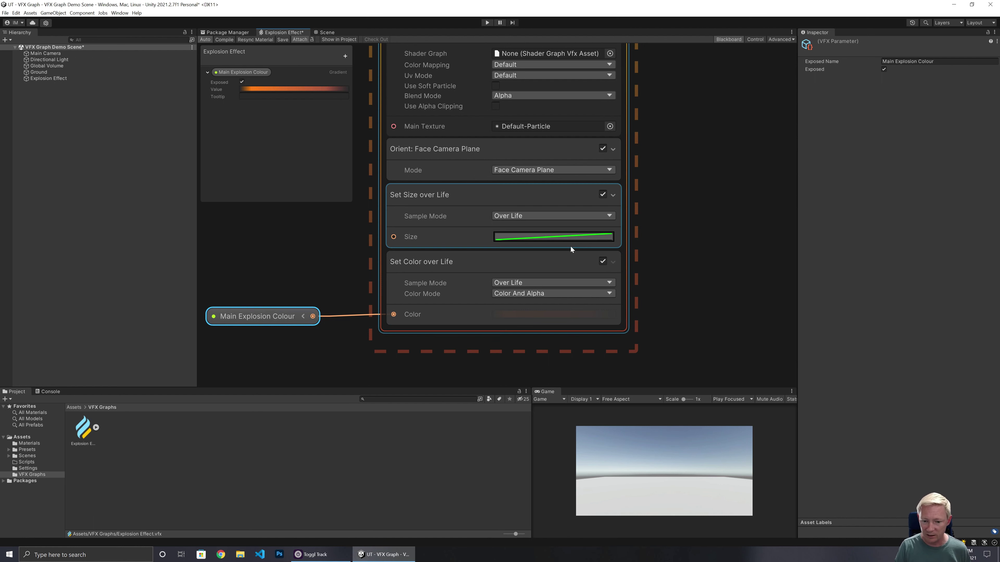
Review the Sample Mode options of Set Color over Life and search the Output Particle Quad's available blocks for "color"
{"action": "scroll", "coordinate": [571, 248], "scroll_direction": "down", "scroll_amount": 1}
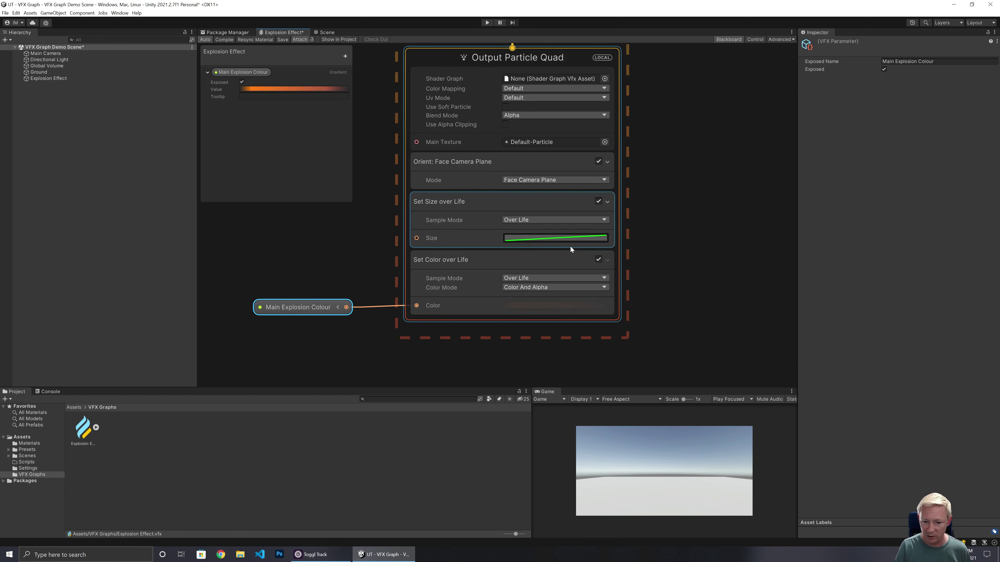
{"action": "left_click", "coordinate": [515, 279]}
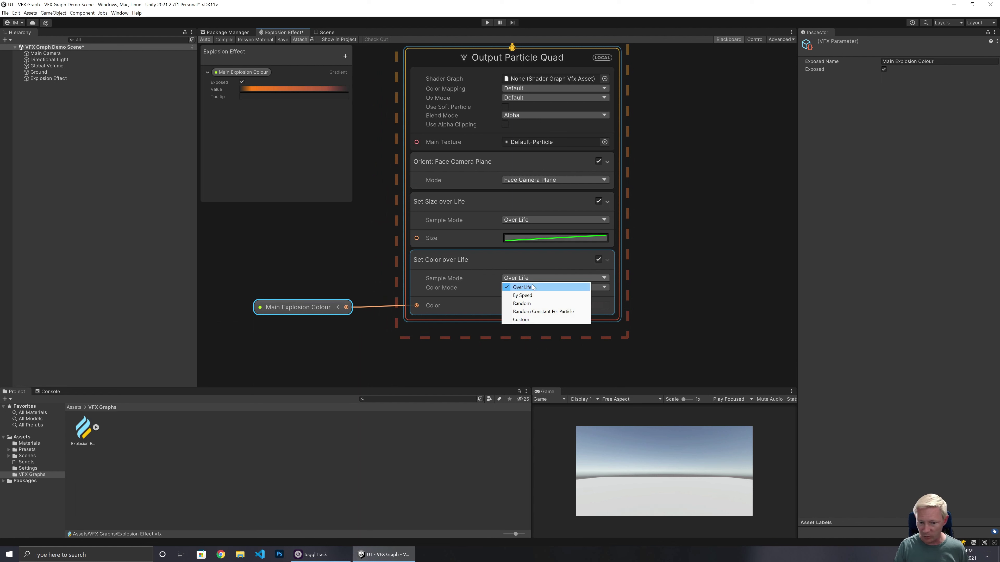
{"action": "left_click", "coordinate": [677, 257]}
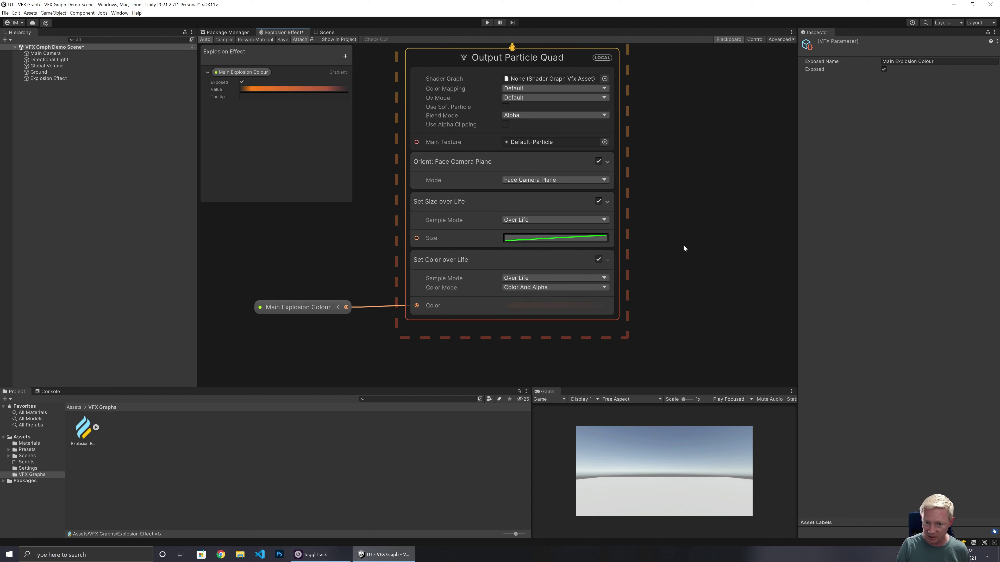
{"action": "left_click", "coordinate": [453, 118]}
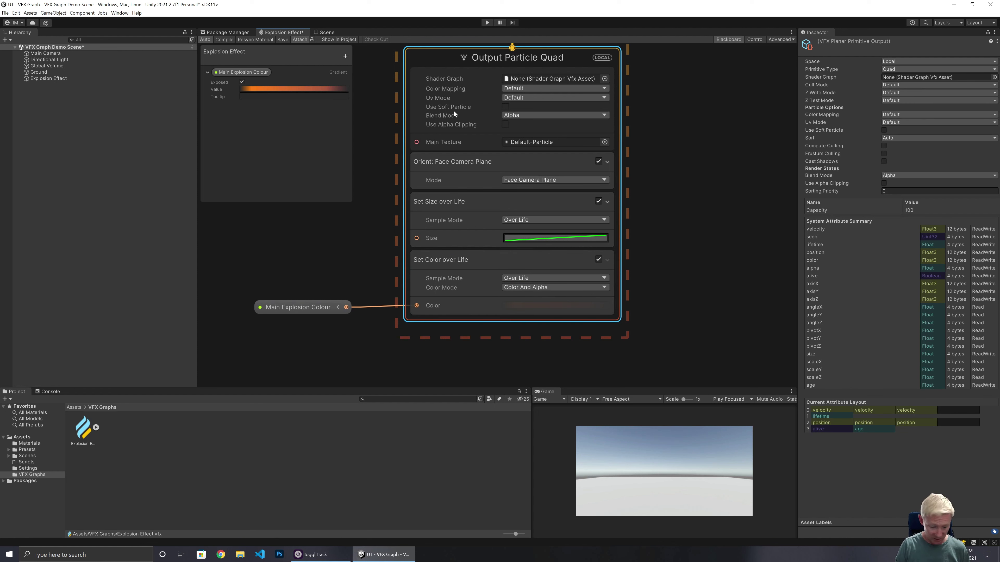
{"action": "key", "text": "space"}
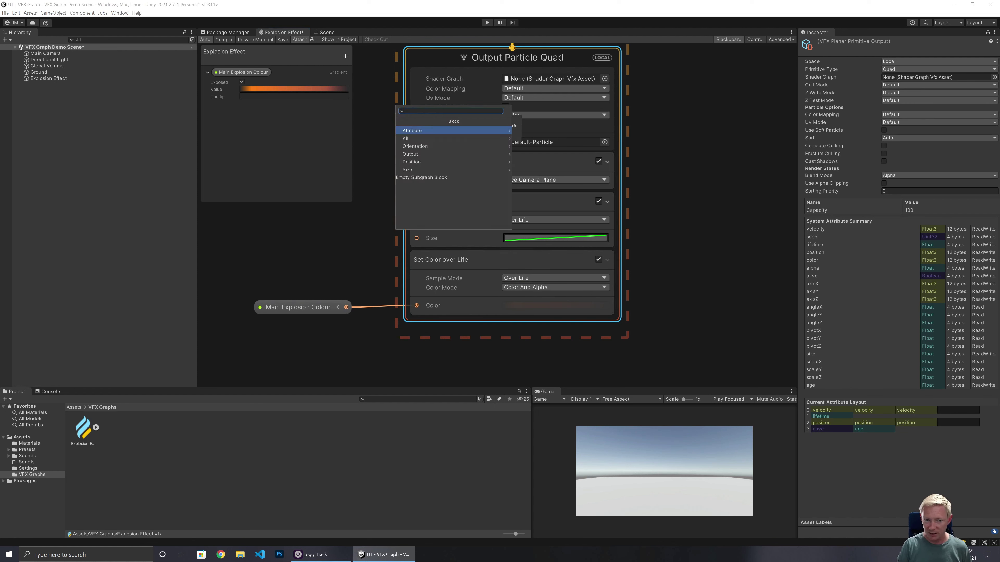
{"action": "type", "text": "colo"}
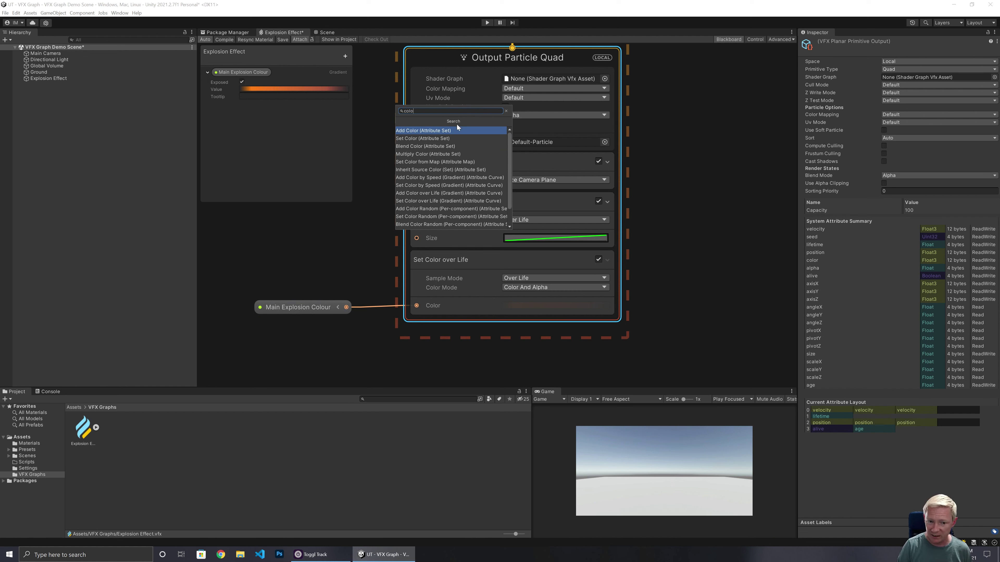
{"action": "type", "text": "r"}
{"action": "scroll", "coordinate": [442, 166], "scroll_direction": "down", "scroll_amount": 1}
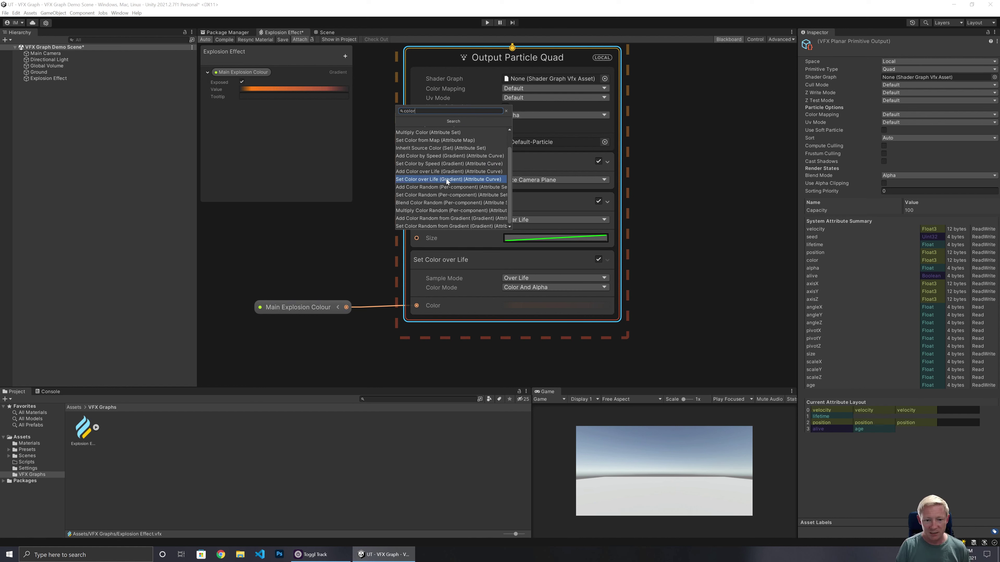
{"action": "left_click", "coordinate": [706, 165]}
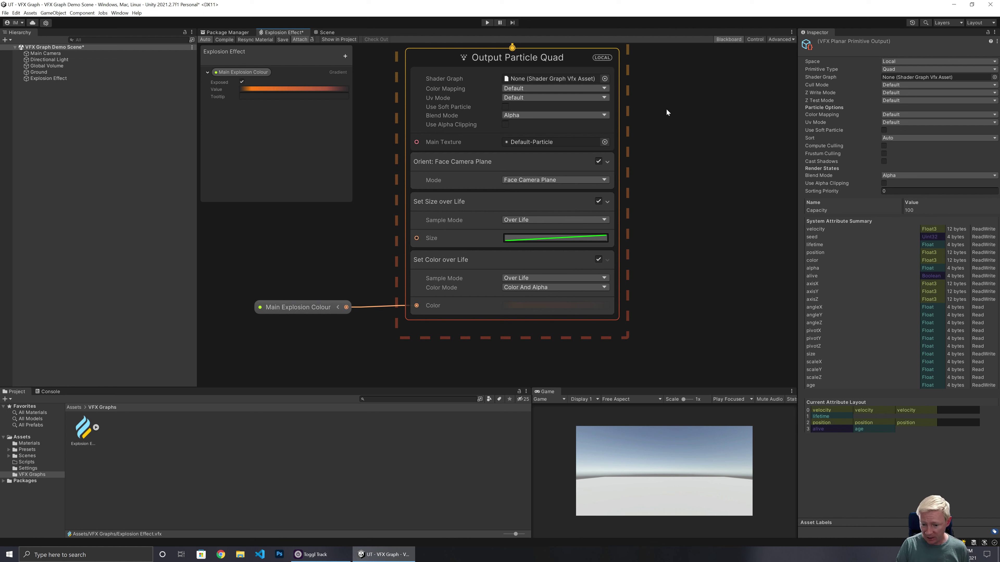
Inspect the Explosion Effect object's exposed properties, save the graph and switch to the Scene view
{"action": "middle_click_drag", "start_coordinate": [667, 110], "coordinate": [734, 109]}
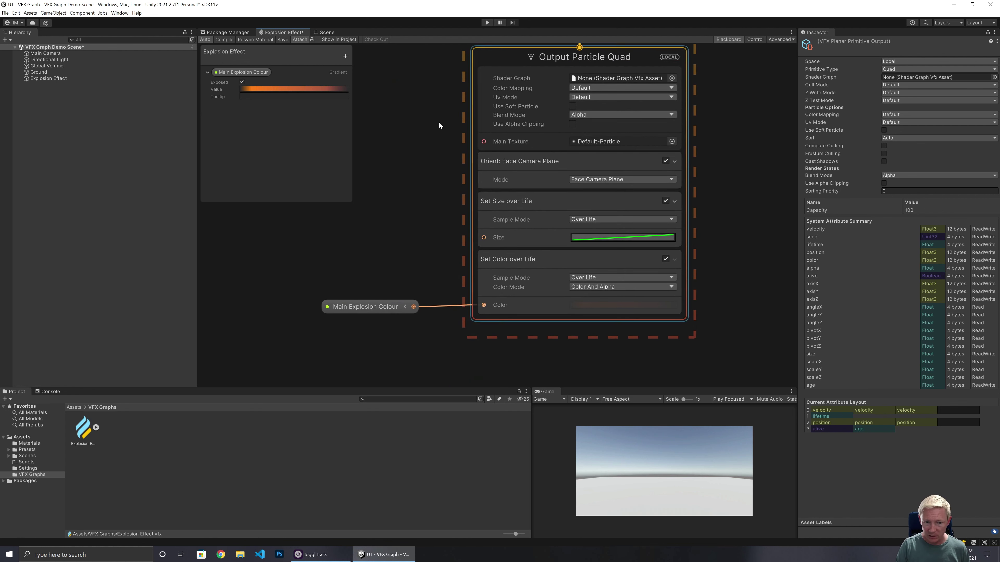
{"action": "left_click", "coordinate": [55, 79]}
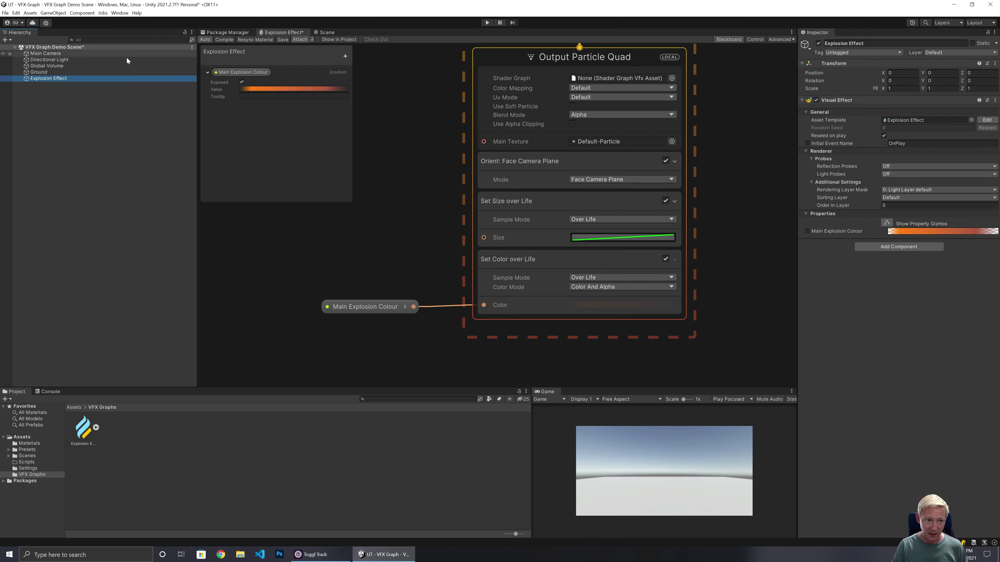
{"action": "left_click", "coordinate": [282, 40]}
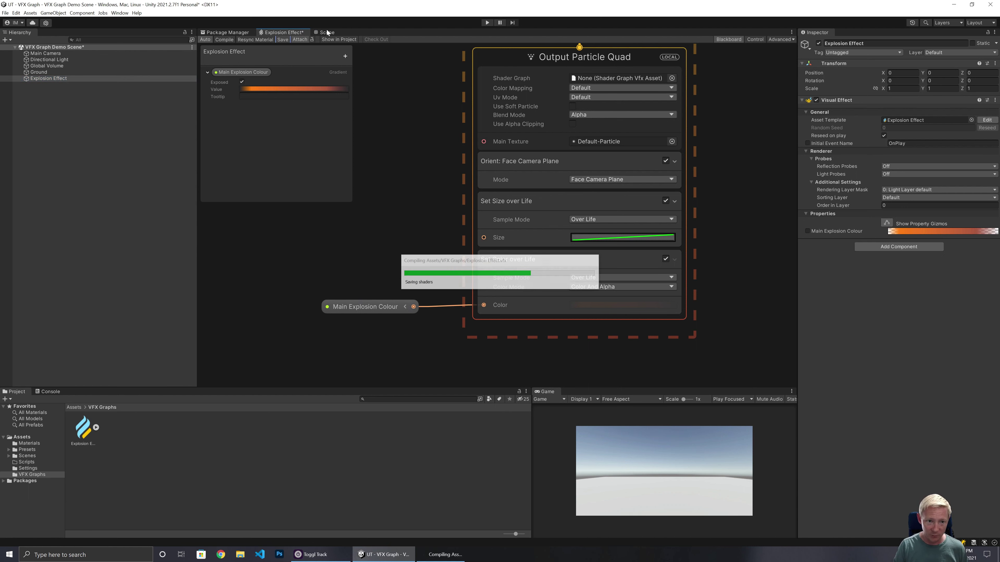
{"action": "left_click", "coordinate": [326, 32]}
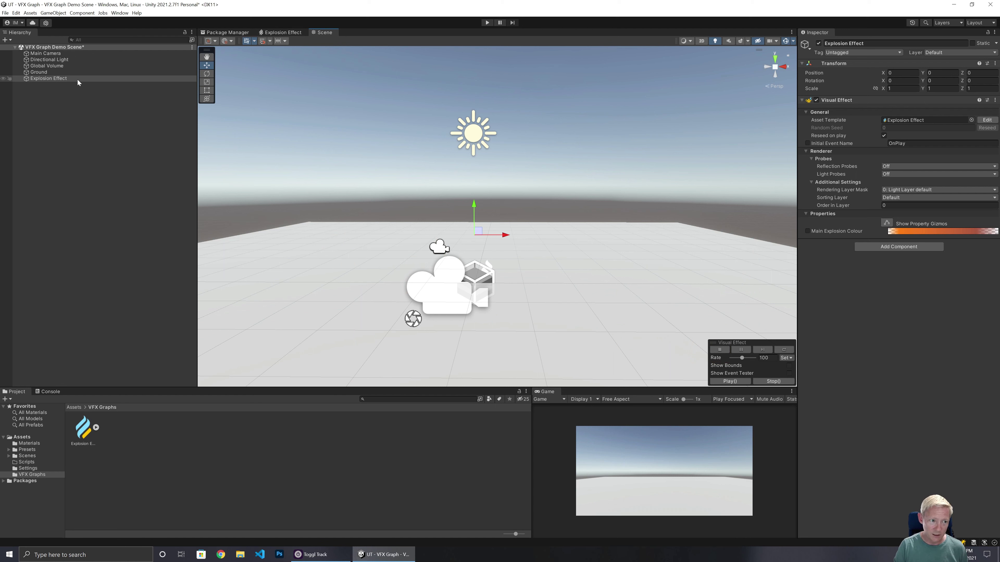
Duplicate the Explosion Effect object in the scene and rename the original "Explosion Effect A"
{"action": "left_click", "coordinate": [56, 81]}
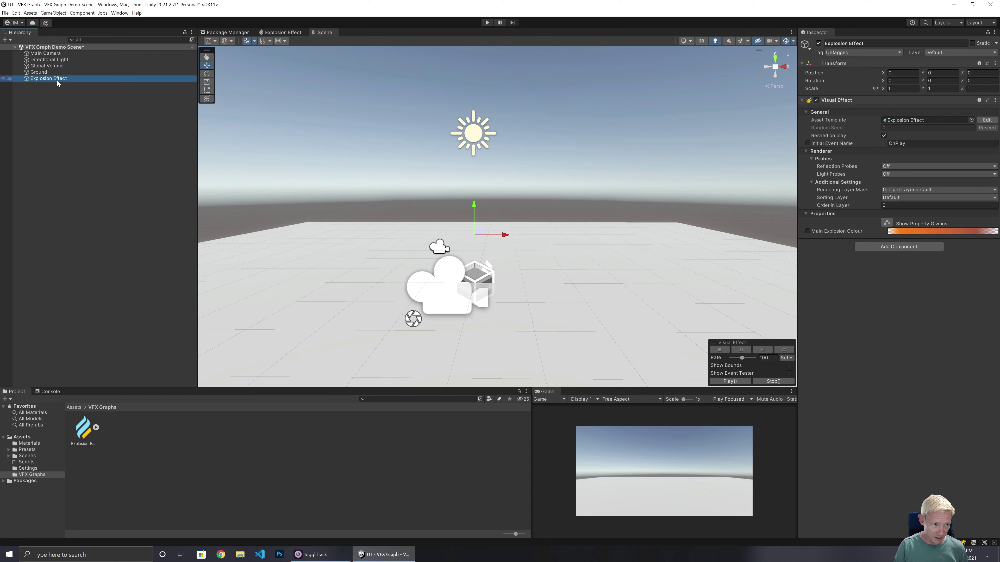
{"action": "key", "text": "ctrl+d"}
{"action": "key", "text": "F2"}
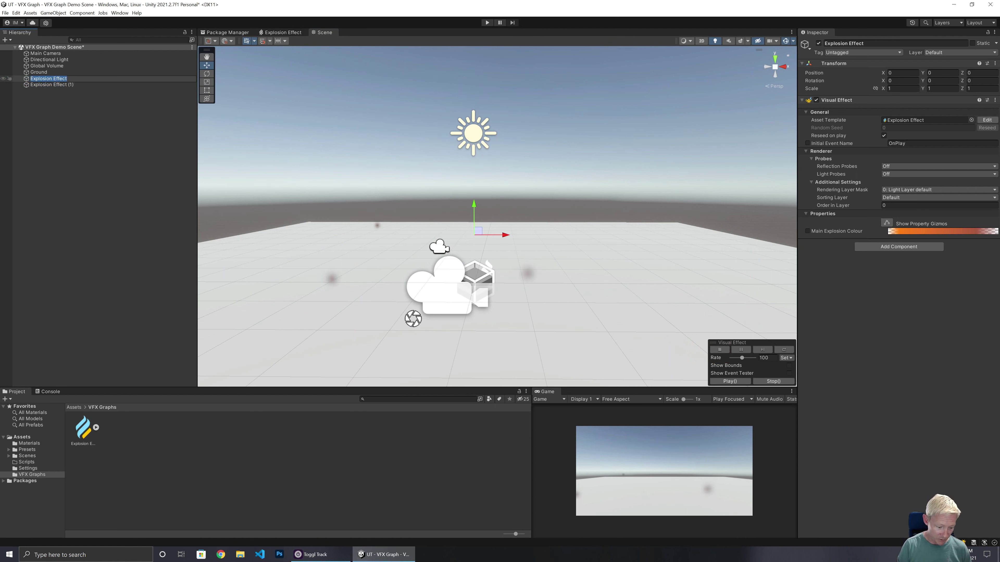
{"action": "type", "text": "A"}
{"action": "key", "text": "Return"}
Rename the duplicated effect object "Explosion Effect B"
{"action": "key", "text": "Down"}
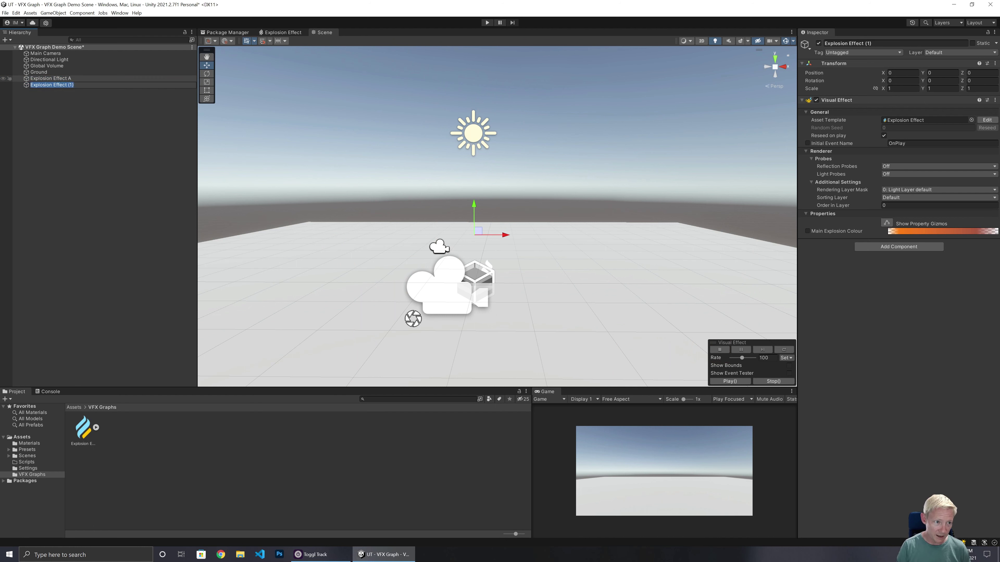
{"action": "key", "text": "F2"}
{"action": "key", "text": "Right"}
{"action": "key", "text": "BackSpace"}
{"action": "key", "text": "Return"}
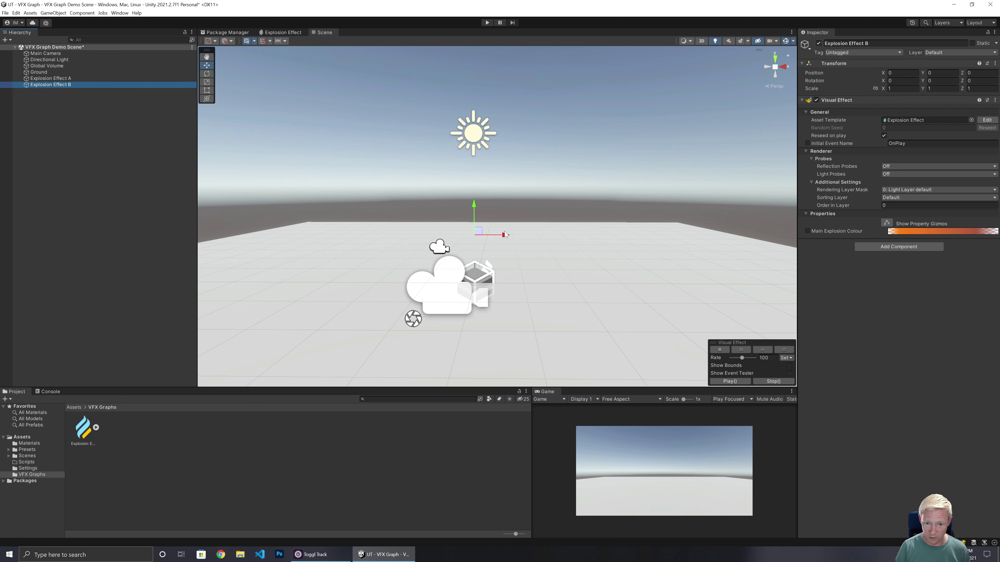
Move Explosion Effect B sideways away from Explosion Effect A and set its X position to 2
{"action": "left_click_drag", "start_coordinate": [505, 234], "coordinate": [606, 235]}
{"action": "left_click", "coordinate": [901, 73]}
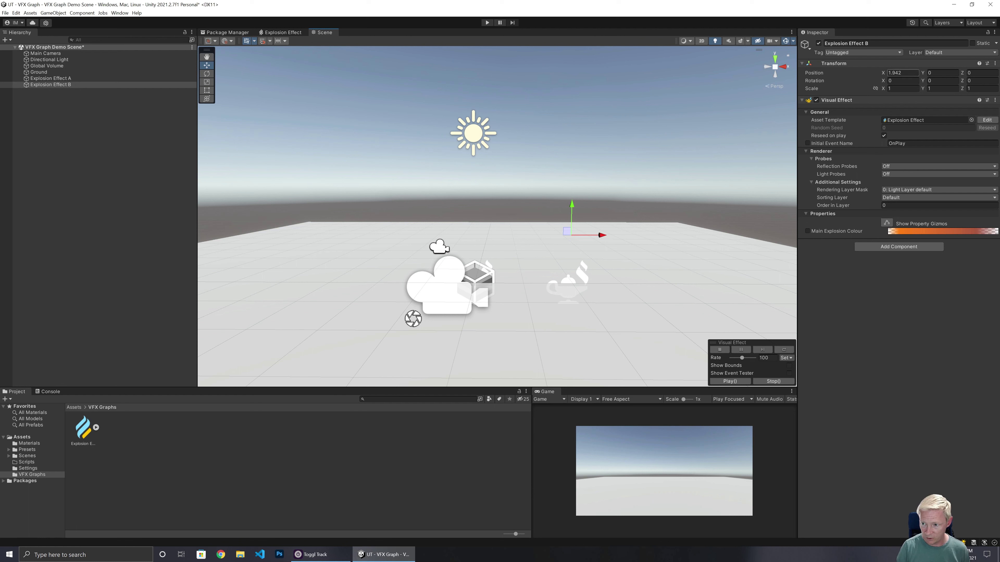
{"action": "type", "text": "2"}
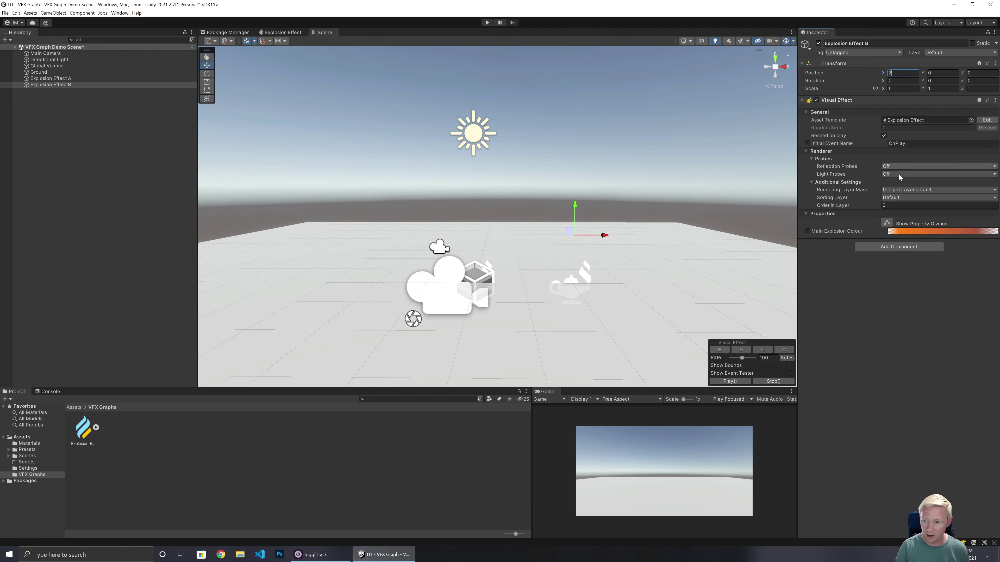
Override Explosion Effect B's Main Explosion Colour by setting the gradient's start colour key to green, H 122, S 100, V 100
{"action": "left_click", "coordinate": [910, 232]}
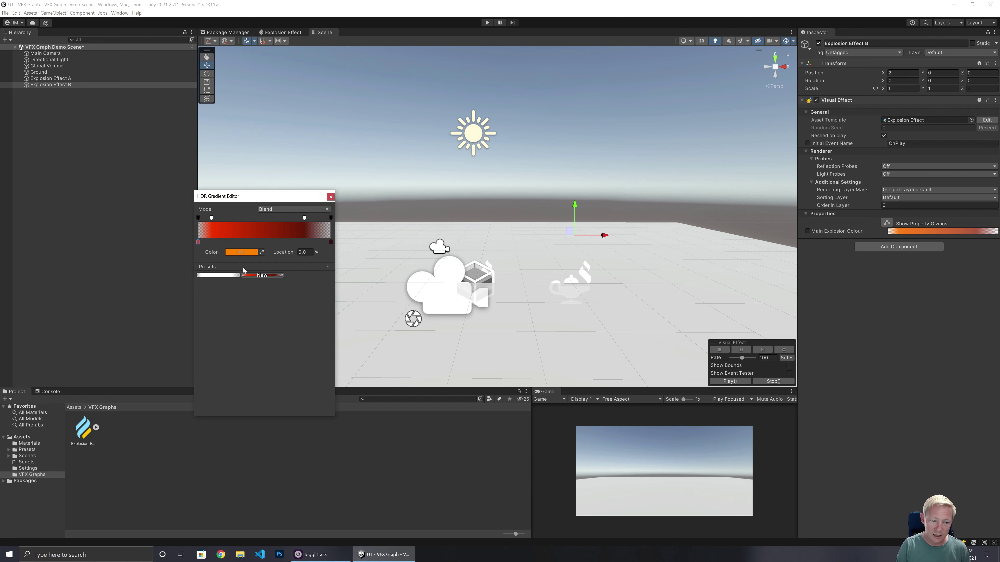
{"action": "left_click", "coordinate": [238, 252]}
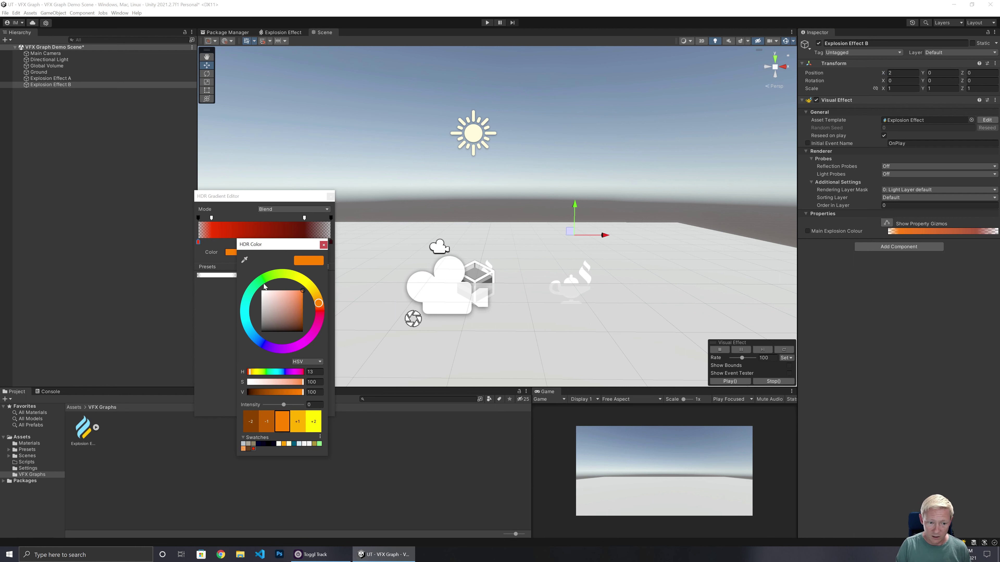
{"action": "left_click", "coordinate": [263, 281]}
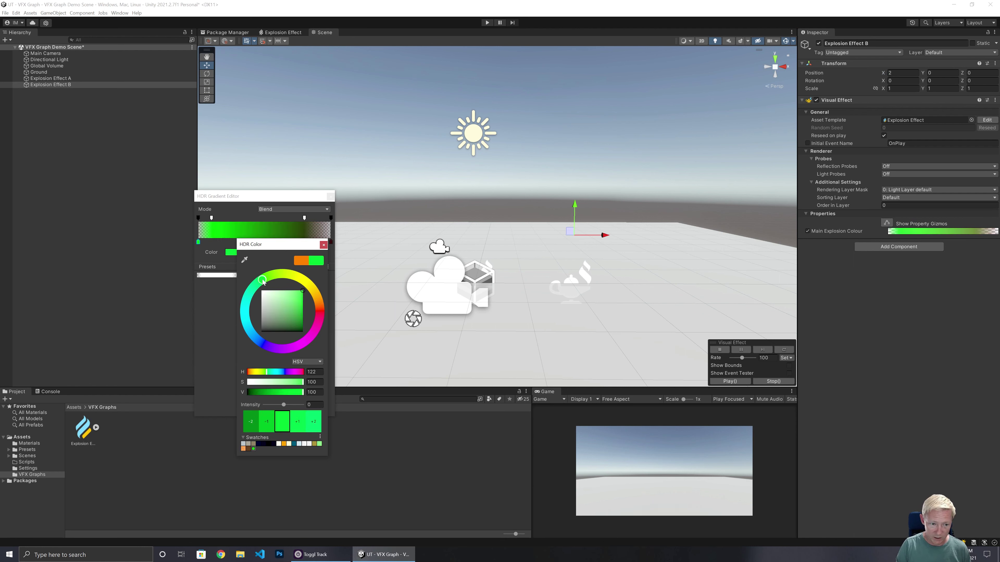
{"action": "left_click", "coordinate": [322, 245]}
Set the end colour key of Explosion Effect B's gradient to dark green, H 123, S 71, V 22, and close the gradient editor
{"action": "left_click", "coordinate": [330, 242]}
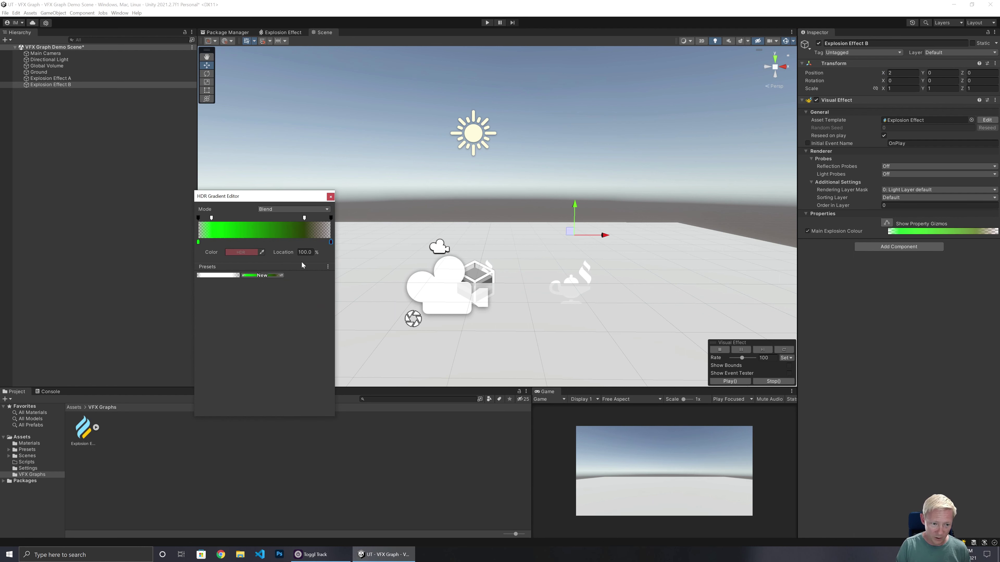
{"action": "left_click", "coordinate": [233, 254]}
{"action": "left_click", "coordinate": [258, 283]}
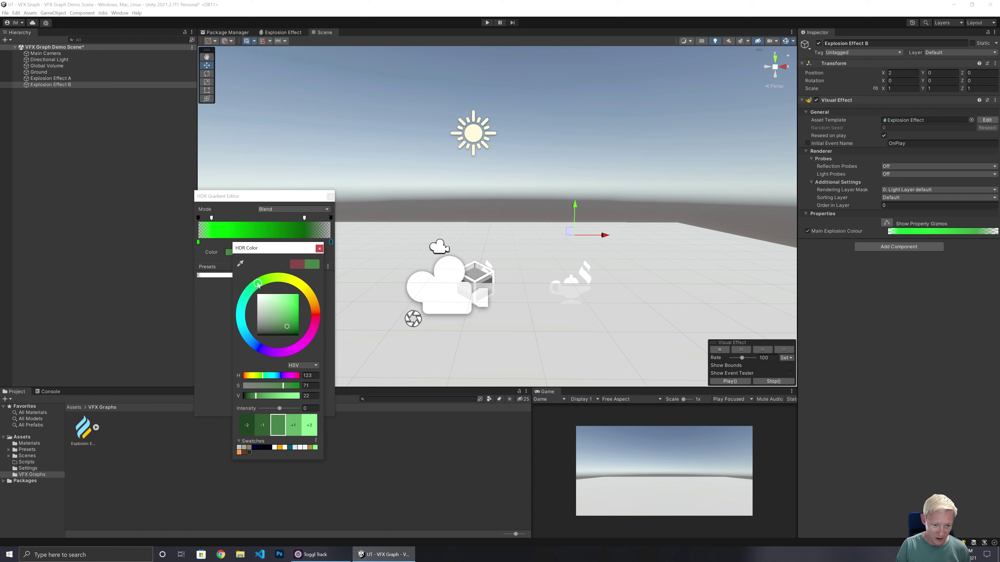
{"action": "left_click", "coordinate": [320, 248]}
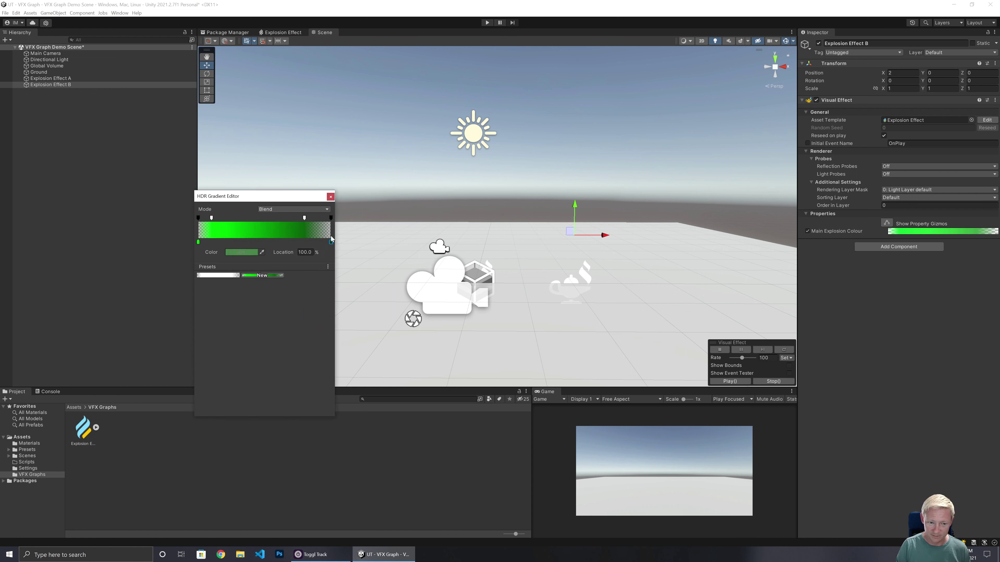
{"action": "left_click", "coordinate": [331, 196]}
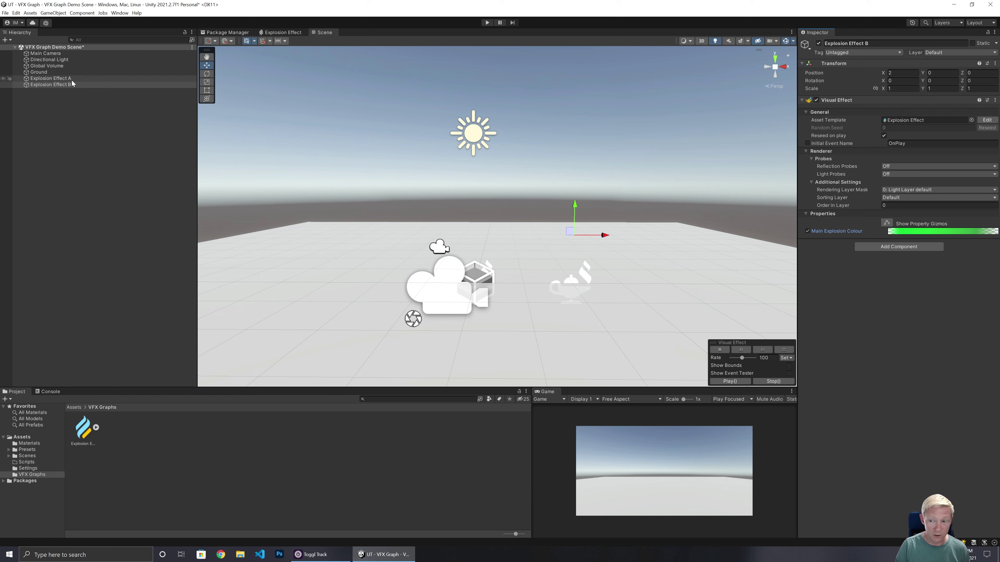
Select Explosion Effect A and Explosion Effect B to preview them in the scene, then clear the selection
{"action": "left_click", "coordinate": [72, 80]}
{"action": "left_click", "coordinate": [70, 83]}
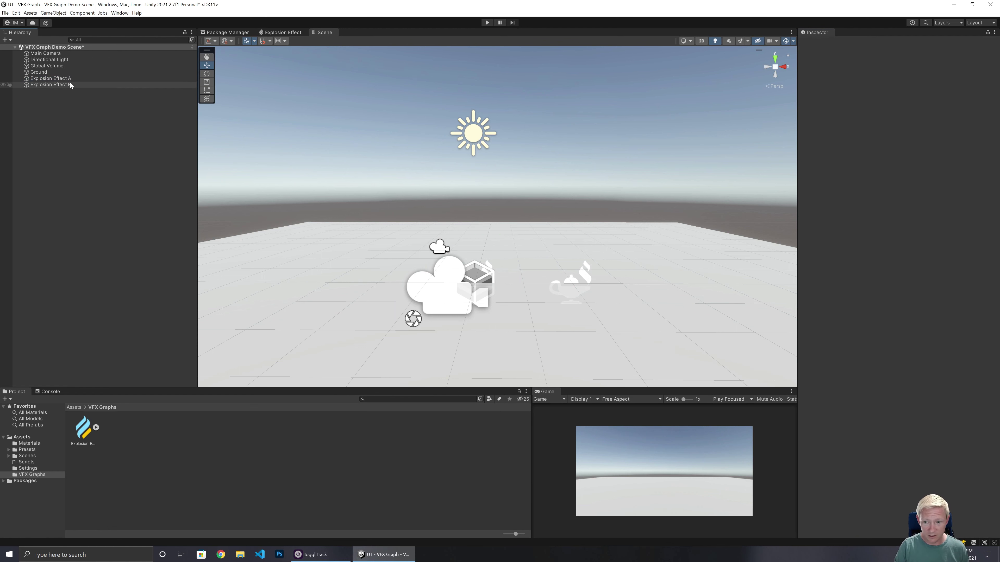
{"action": "left_click", "coordinate": [91, 96]}
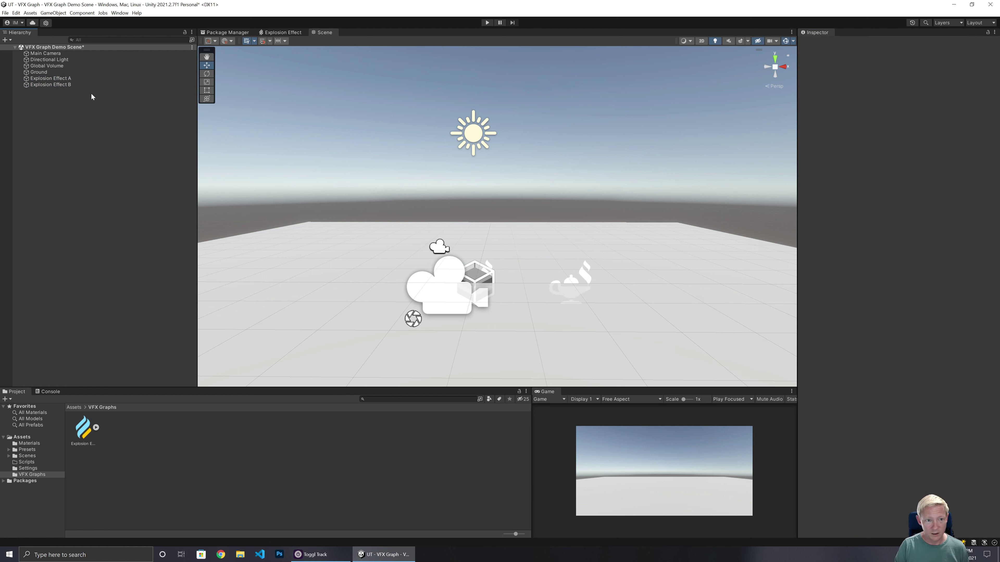
Return to the Explosion Effect graph, save it and review the Output Particle Quad context
{"action": "left_click", "coordinate": [275, 32]}
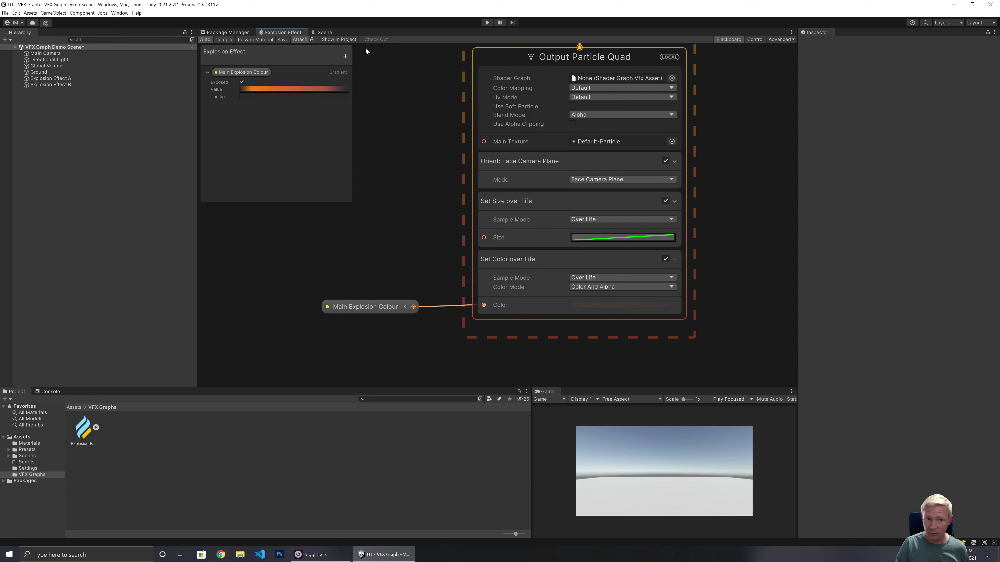
{"action": "left_click", "coordinate": [279, 40]}
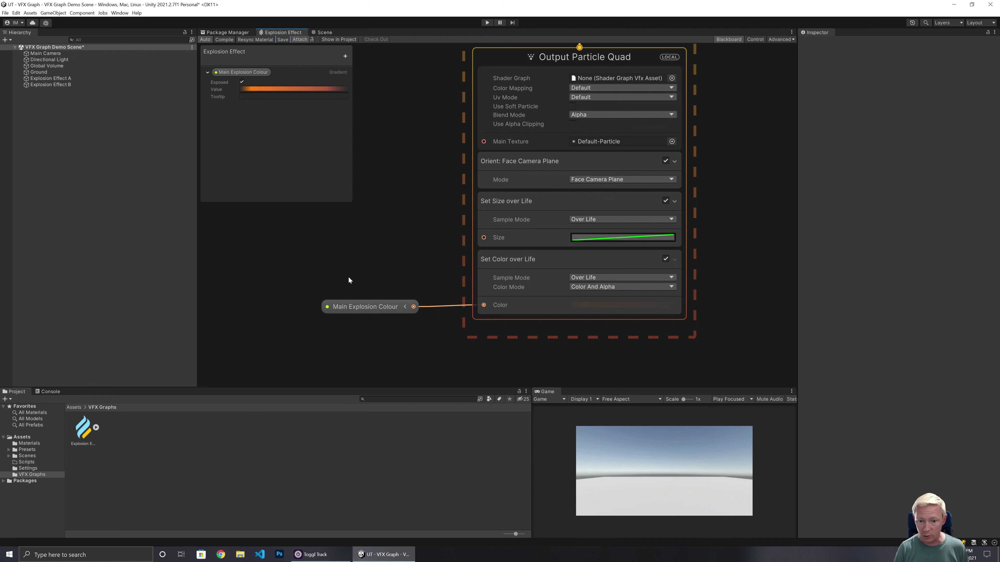
{"action": "middle_click_drag", "start_coordinate": [414, 222], "coordinate": [379, 343]}
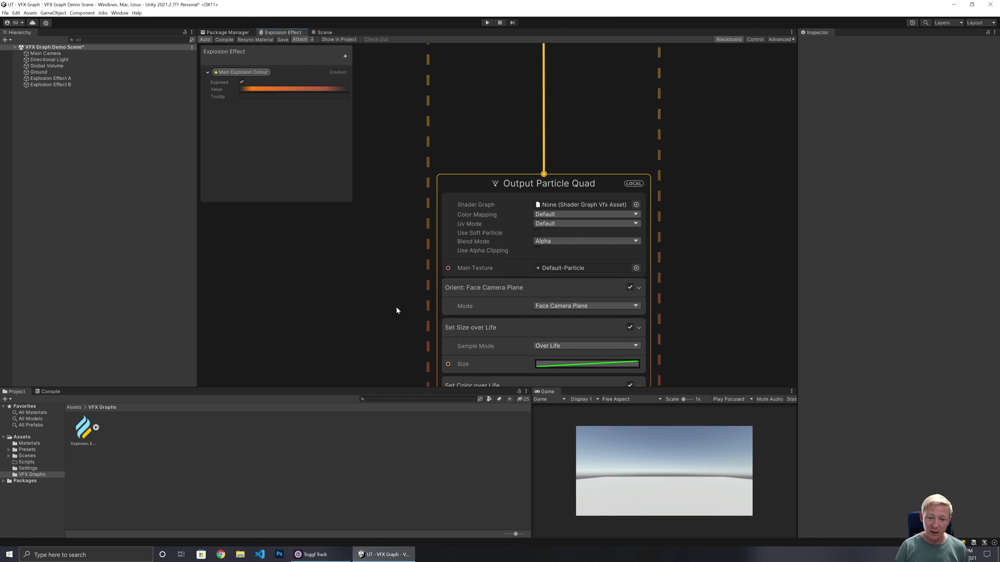
{"action": "middle_click_drag", "start_coordinate": [380, 326], "coordinate": [402, 208]}
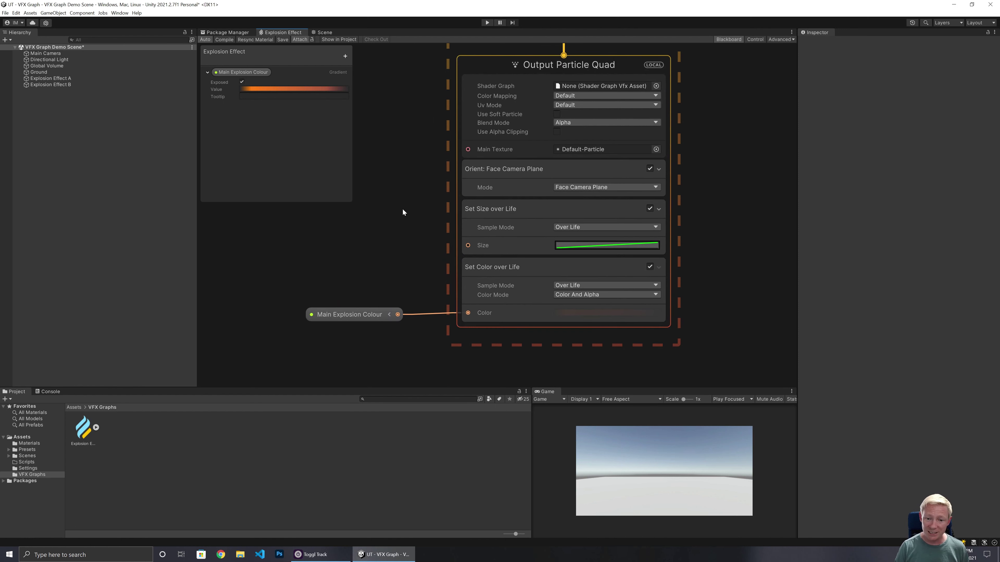
Add a float property named "Particle Scale" to the Explosion Effect graph's blackboard
{"action": "left_click", "coordinate": [347, 60]}
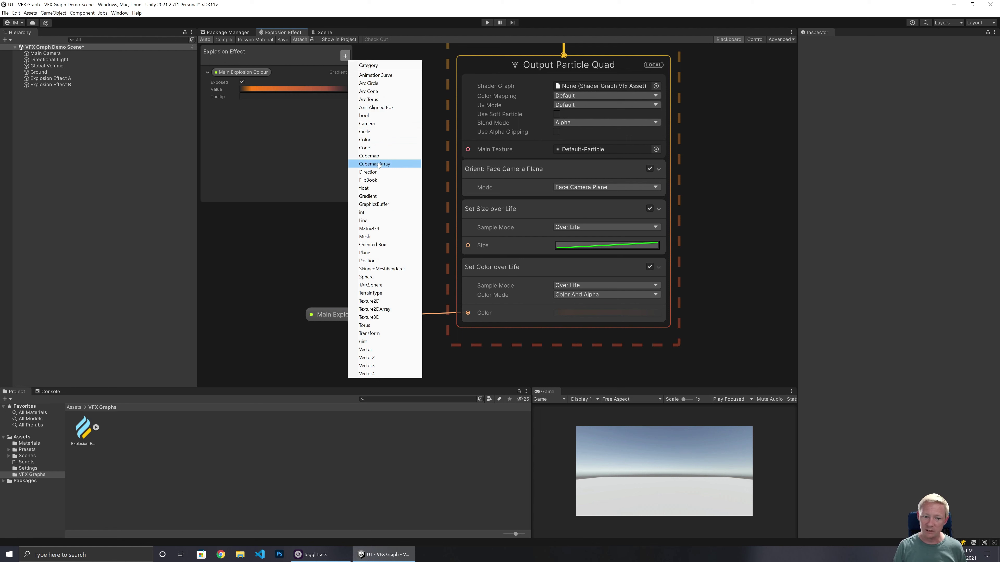
{"action": "left_click", "coordinate": [366, 188]}
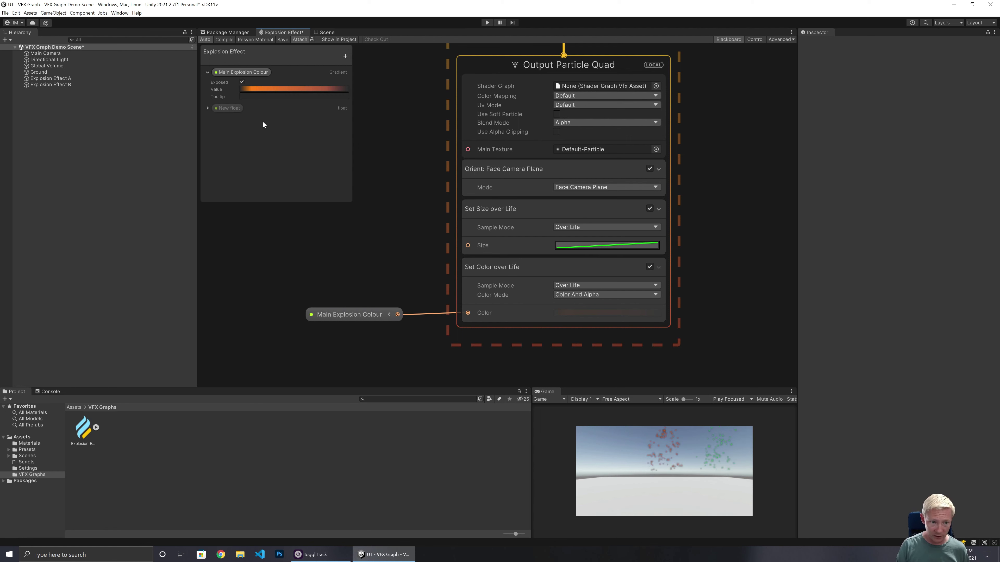
{"action": "double_click", "coordinate": [230, 109]}
{"action": "type", "text": "P"}
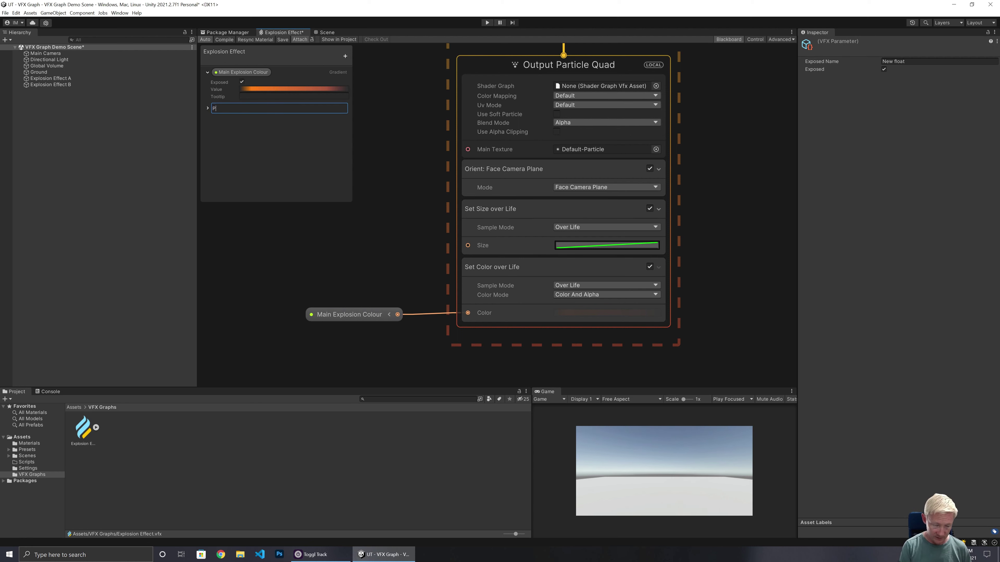
{"action": "type", "text": "article Sc"}
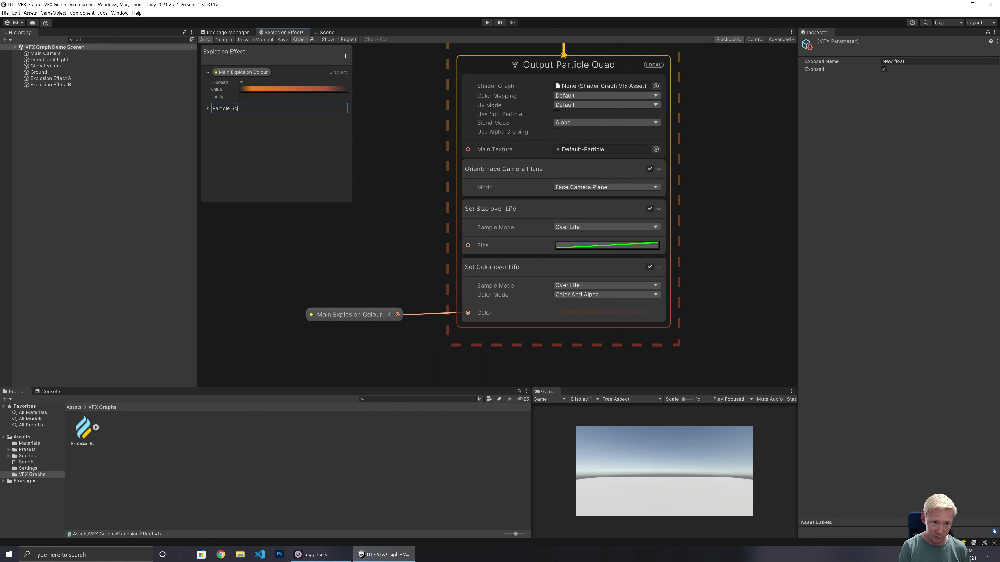
{"action": "type", "text": "ale"}
{"action": "key", "text": "Return"}
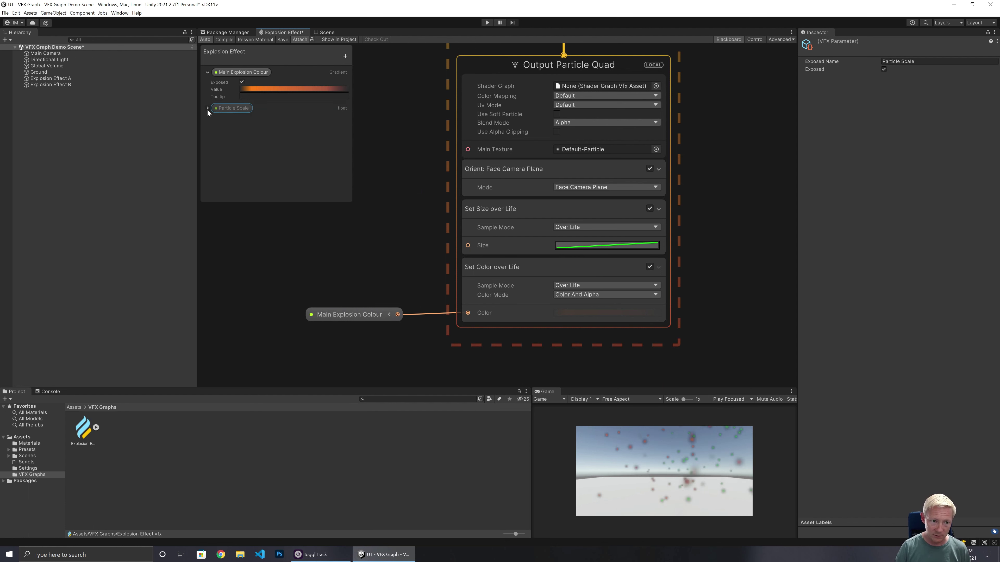
Set the default value of the Particle Scale property to 1
{"action": "left_click", "coordinate": [207, 108]}
{"action": "left_click", "coordinate": [276, 125]}
{"action": "type", "text": "1"}
{"action": "key", "text": "Return"}
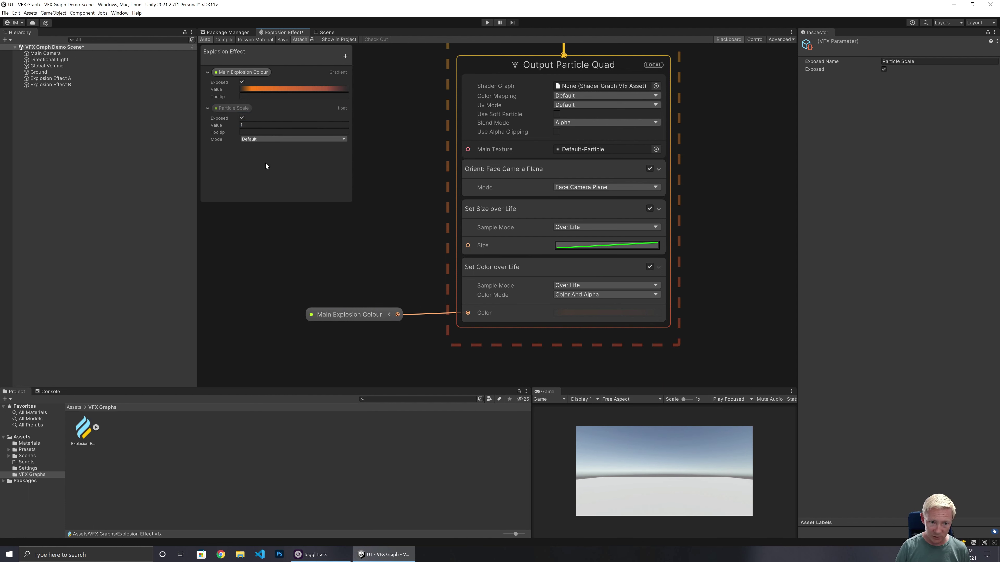
Add a Multiply Size block to Output Particle Quad and place it between Set Size over Life and Set Color over Life
{"action": "left_click", "coordinate": [473, 286]}
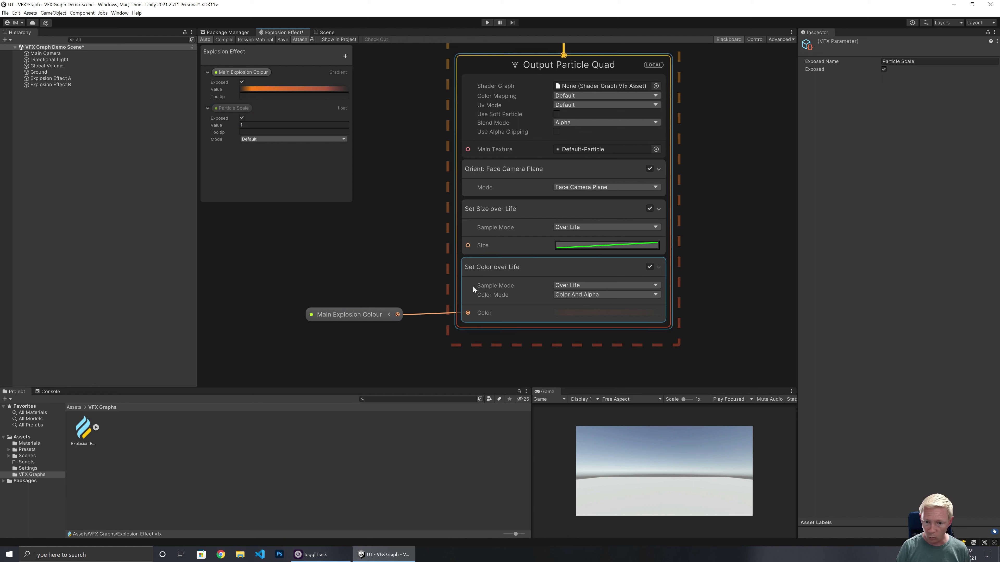
{"action": "left_click", "coordinate": [459, 211]}
{"action": "key", "text": "space"}
{"action": "type", "text": "si"}
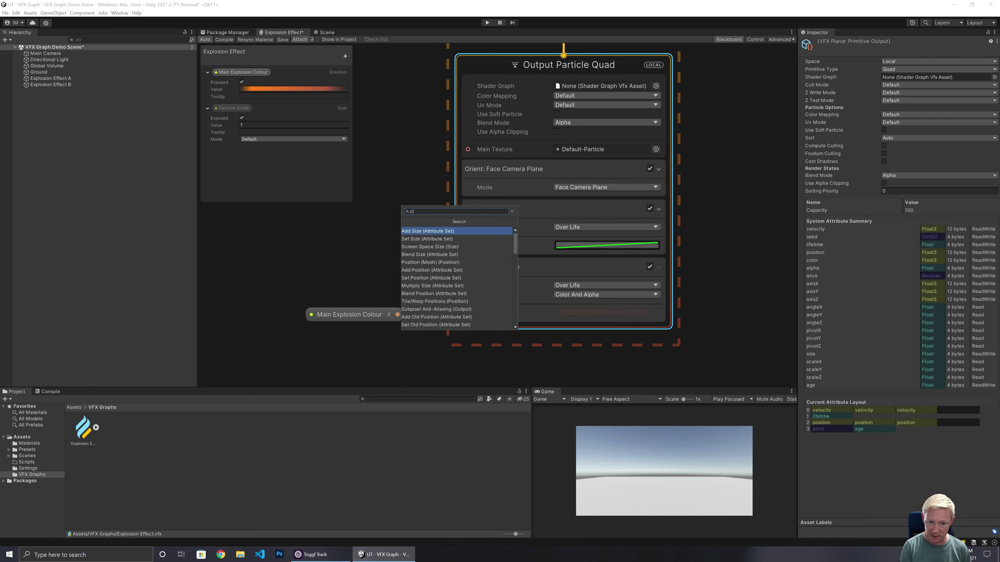
{"action": "type", "text": "z"}
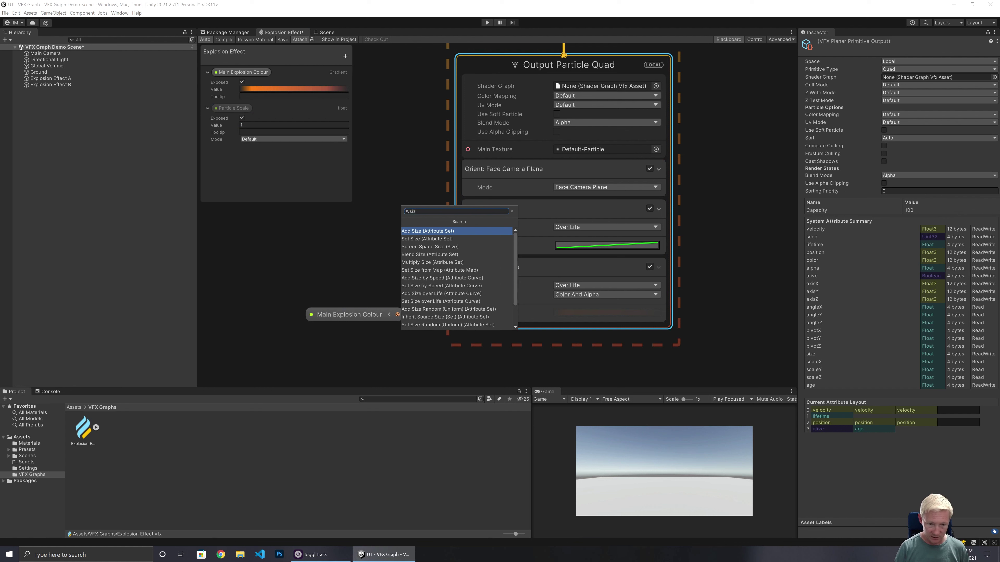
{"action": "type", "text": "e"}
{"action": "left_click", "coordinate": [437, 261]}
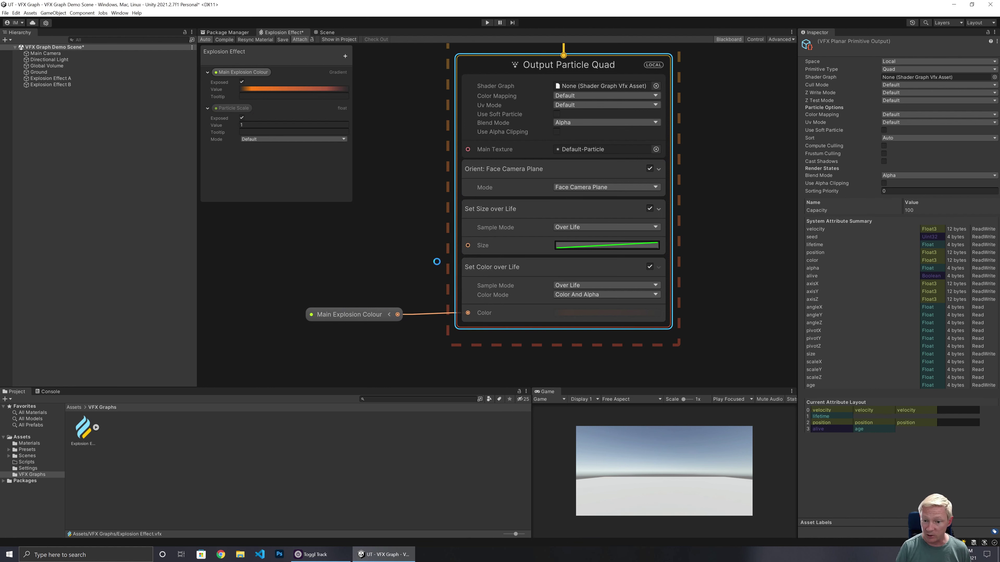
{"action": "left_click_drag", "start_coordinate": [527, 335], "coordinate": [523, 254]}
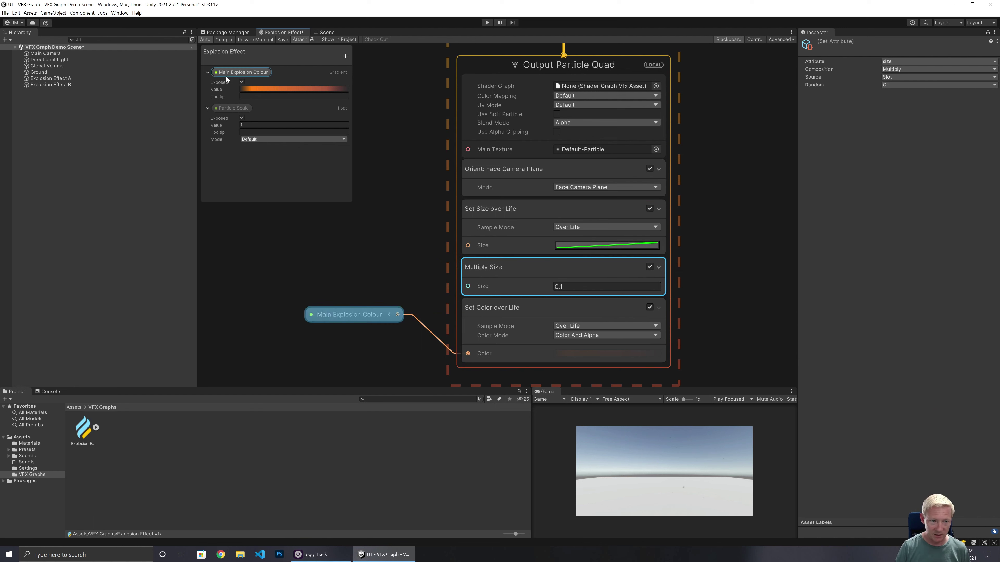
Place a Particle Scale node in the graph and connect it to the Multiply Size block's Size input
{"action": "left_click", "coordinate": [231, 109]}
{"action": "left_click_drag", "start_coordinate": [340, 262], "coordinate": [467, 287]}
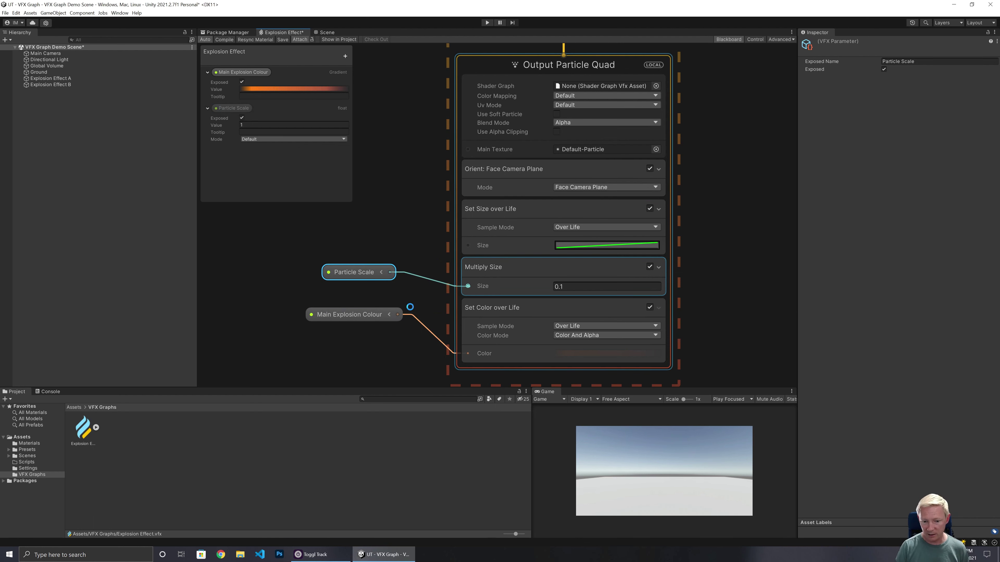
Space out the Main Explosion Colour and Particle Scale nodes beside their blocks and save the graph
{"action": "left_click_drag", "start_coordinate": [374, 318], "coordinate": [393, 329]}
{"action": "left_click_drag", "start_coordinate": [374, 250], "coordinate": [389, 260]}
{"action": "left_click", "coordinate": [418, 227]}
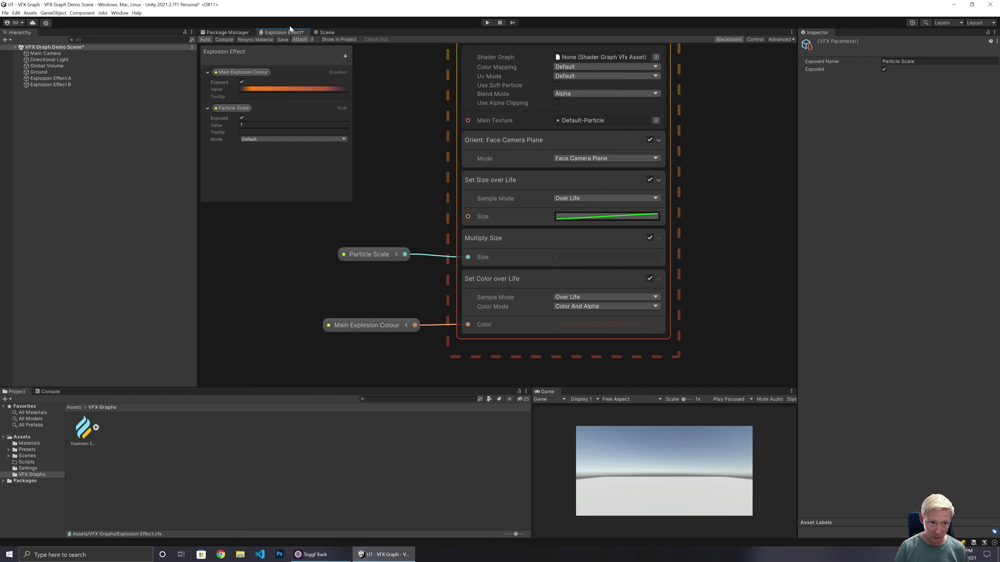
{"action": "left_click", "coordinate": [285, 40]}
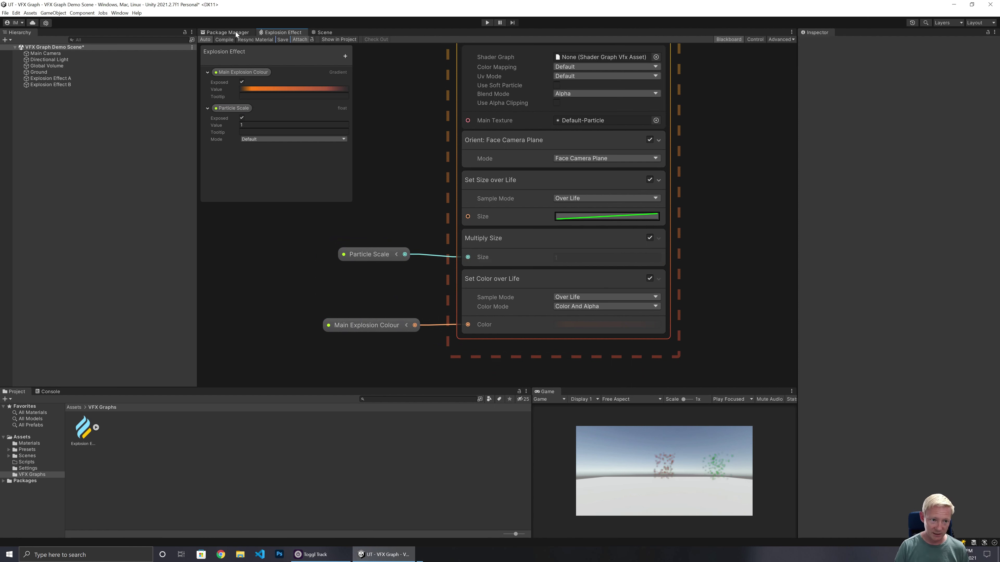
In the scene, override Explosion Effect B's Particle Scale with 10 and replay the effect
{"action": "left_click", "coordinate": [322, 33]}
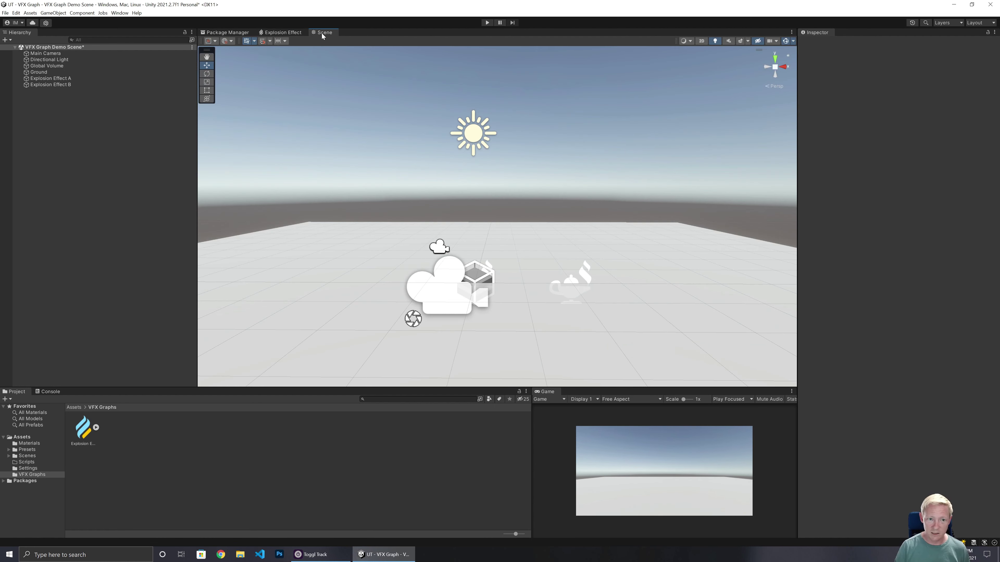
{"action": "left_click", "coordinate": [55, 79]}
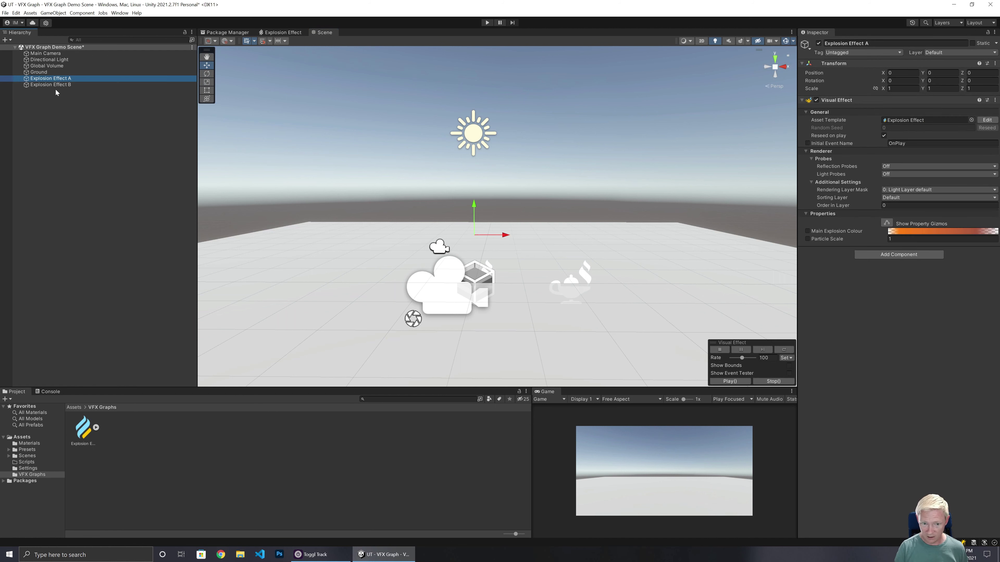
{"action": "left_click", "coordinate": [62, 85]}
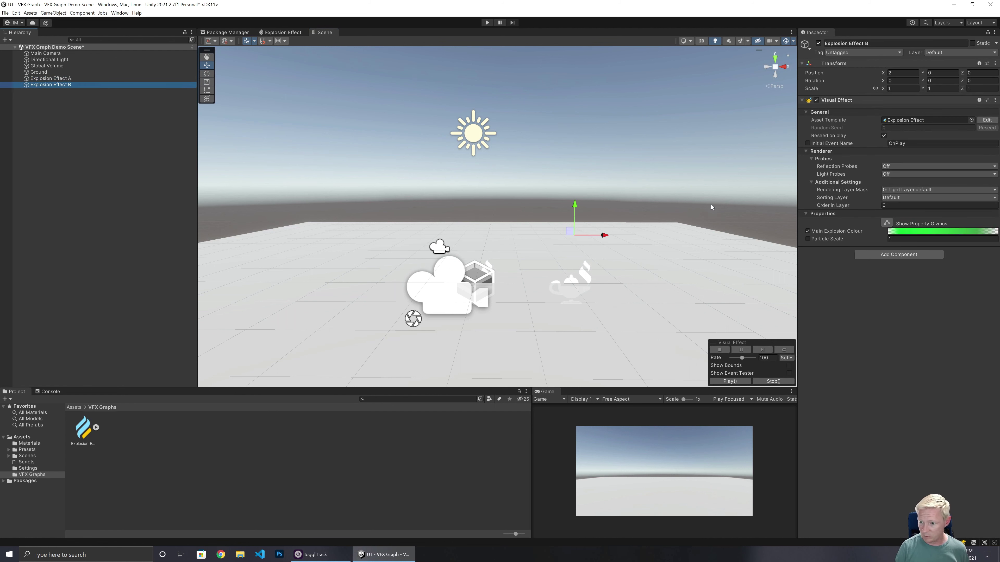
{"action": "left_click", "coordinate": [875, 239]}
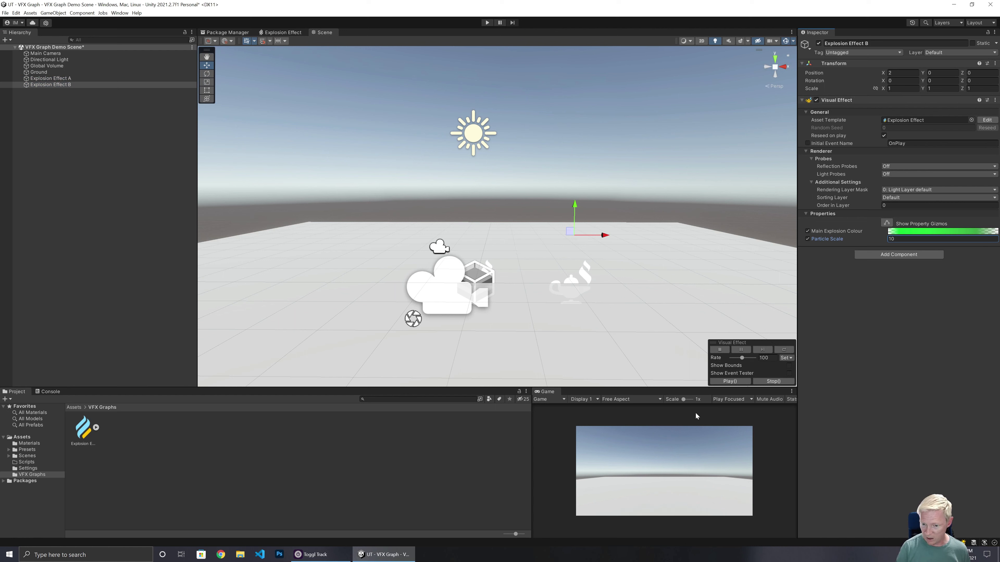
{"action": "left_click", "coordinate": [782, 350]}
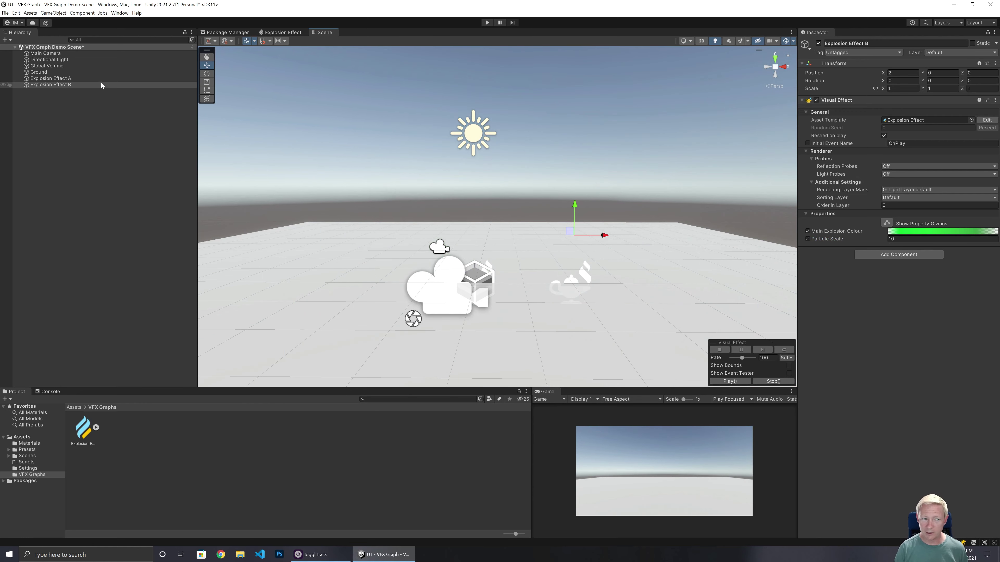
Replay Explosion Effect A and override its Particle Scale with 2
{"action": "left_click", "coordinate": [97, 77]}
{"action": "left_click", "coordinate": [781, 349]}
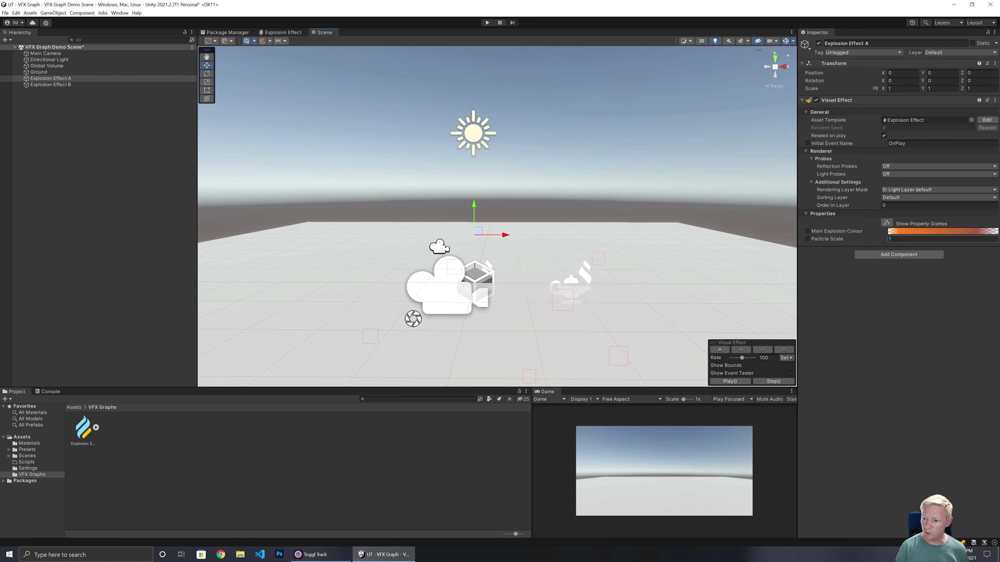
{"action": "left_click", "coordinate": [942, 238]}
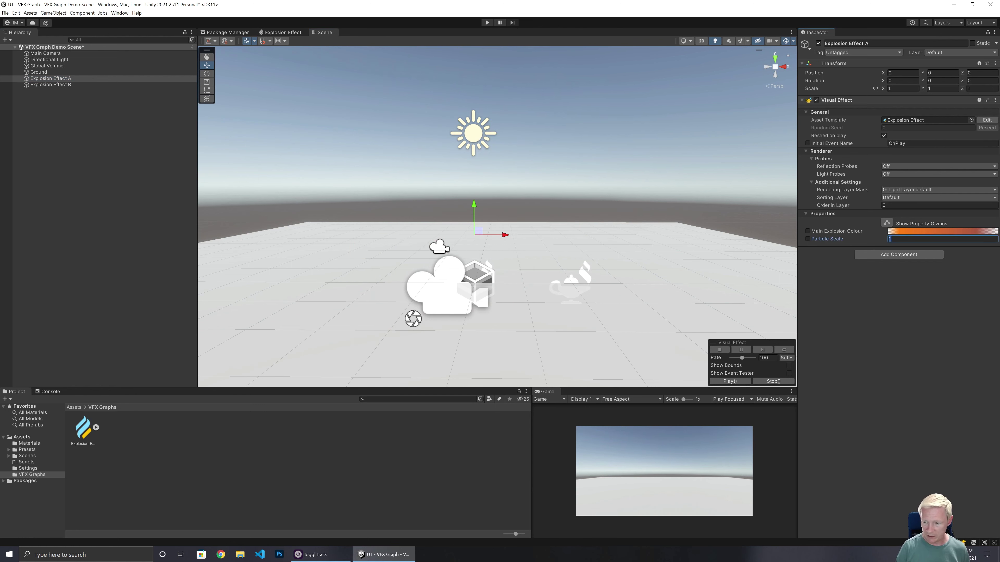
Edit Explosion Effect B's Particle Scale override, then select Explosion Effect A as well and clear the selection
{"action": "left_click", "coordinate": [44, 85]}
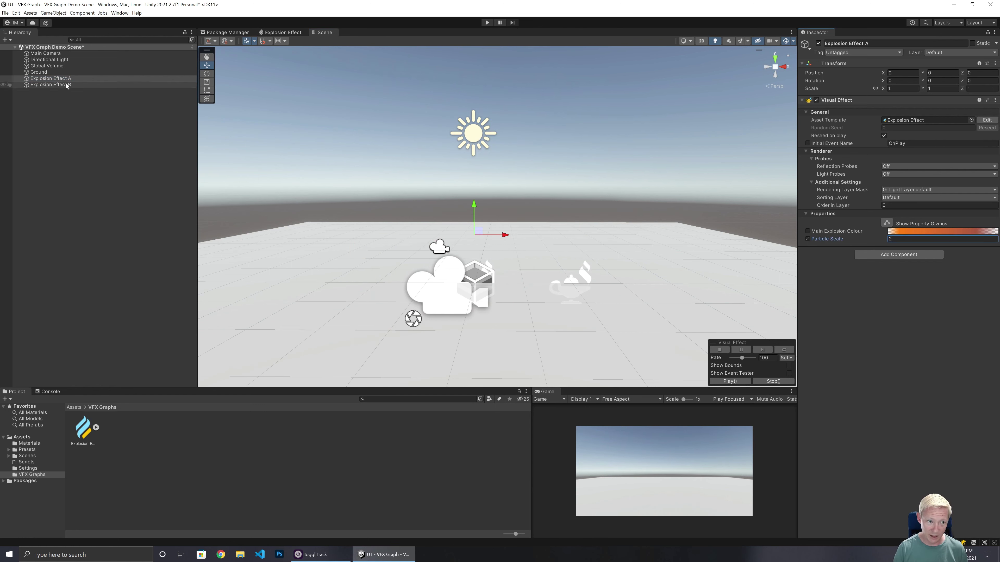
{"action": "left_click", "coordinate": [824, 239]}
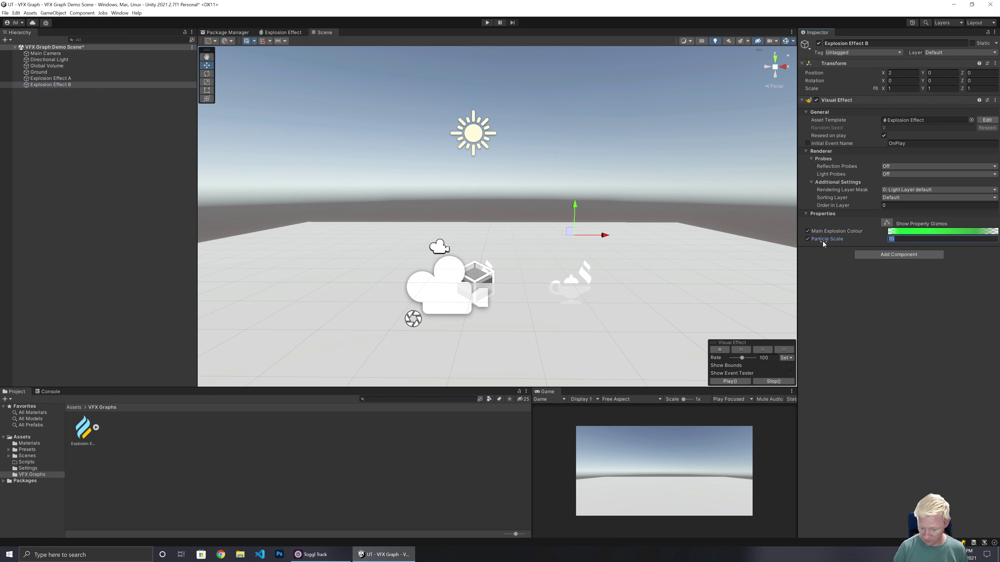
{"action": "left_click", "coordinate": [136, 102]}
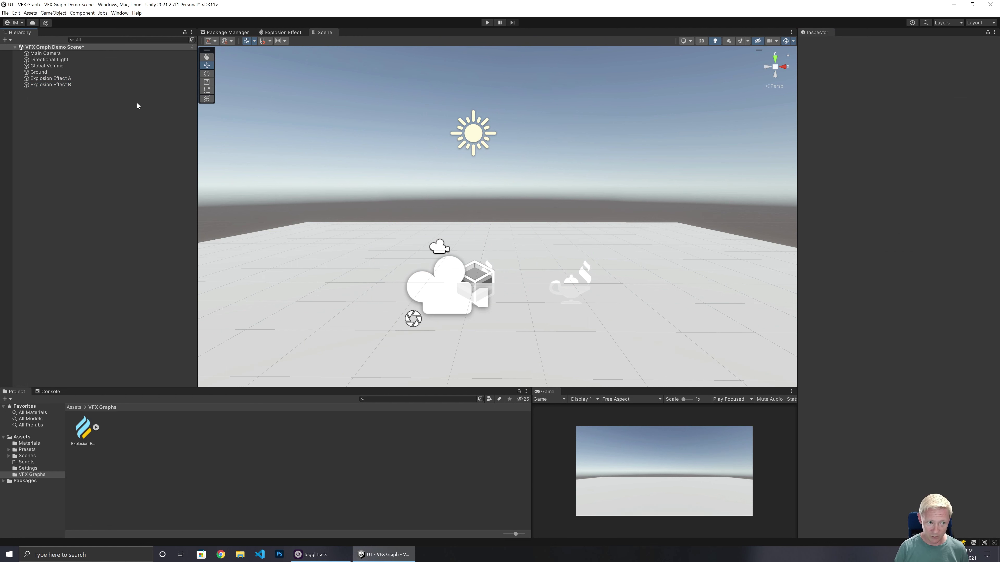
{"action": "left_click", "coordinate": [66, 79]}
{"action": "left_click", "coordinate": [83, 119]}
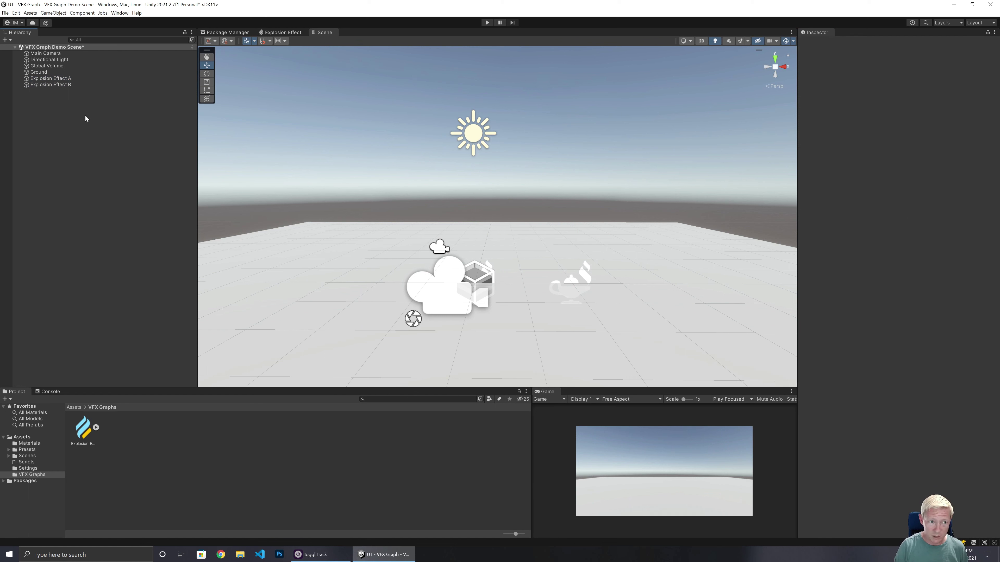
Save the scene and return to the Explosion Effect graph beside the main system's Update Particle context
{"action": "key", "text": "ctrl+s"}
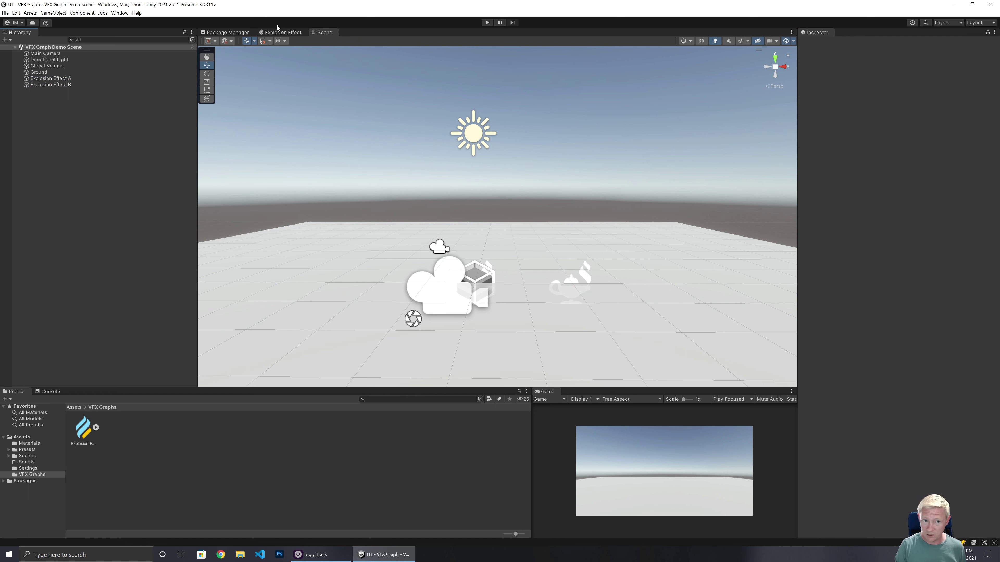
{"action": "left_click", "coordinate": [282, 32]}
{"action": "scroll", "coordinate": [669, 303], "scroll_direction": "down", "scroll_amount": 5}
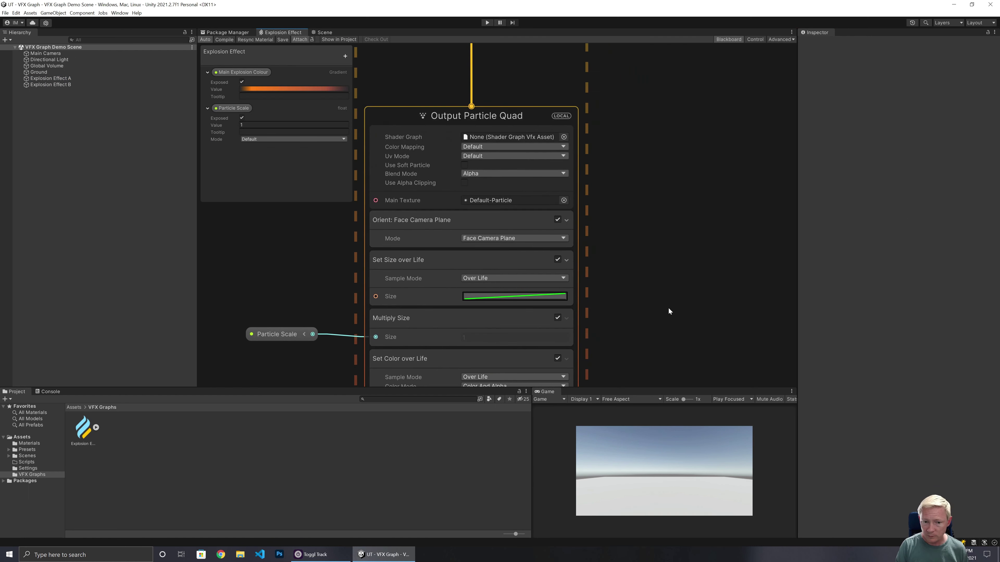
{"action": "middle_click_drag", "start_coordinate": [679, 299], "coordinate": [645, 200]}
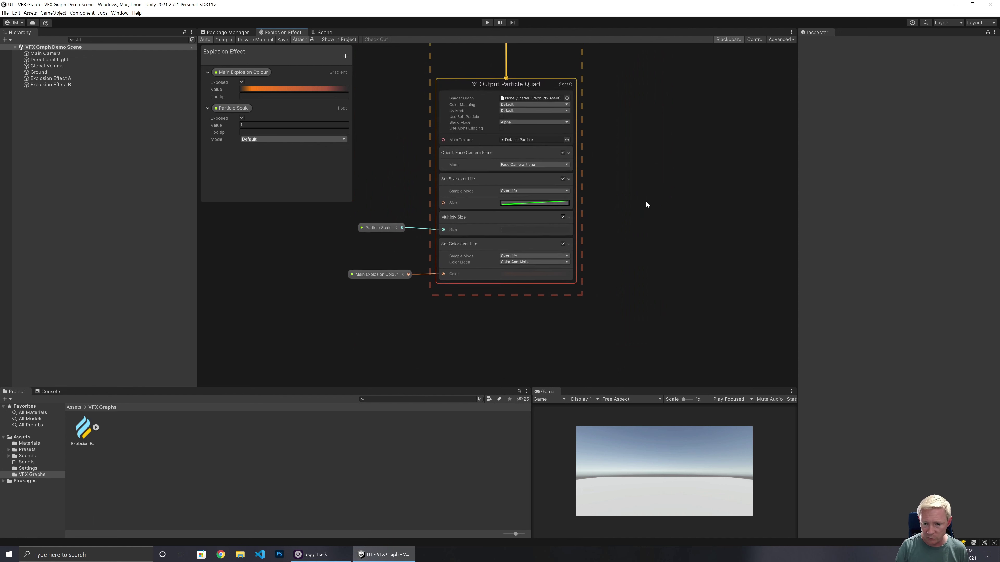
{"action": "middle_click_drag", "start_coordinate": [638, 93], "coordinate": [505, 401]}
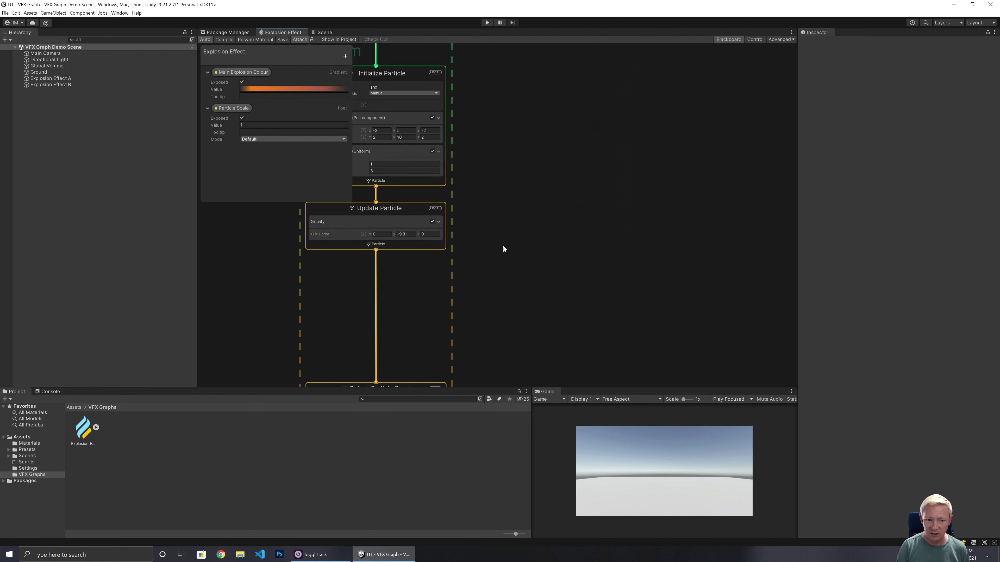
{"action": "middle_click_drag", "start_coordinate": [516, 225], "coordinate": [609, 328]}
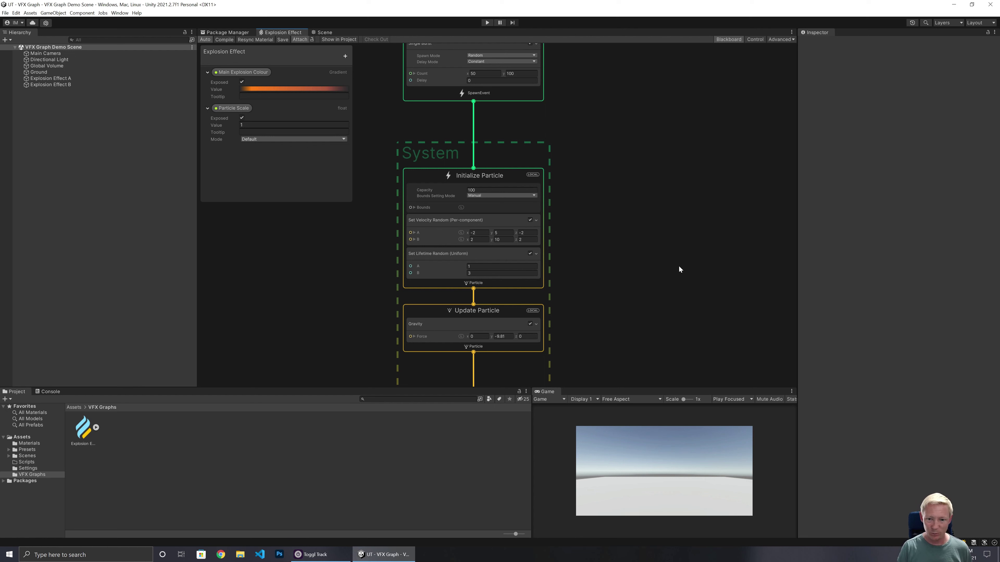
{"action": "middle_click_drag", "start_coordinate": [682, 300], "coordinate": [627, 158]}
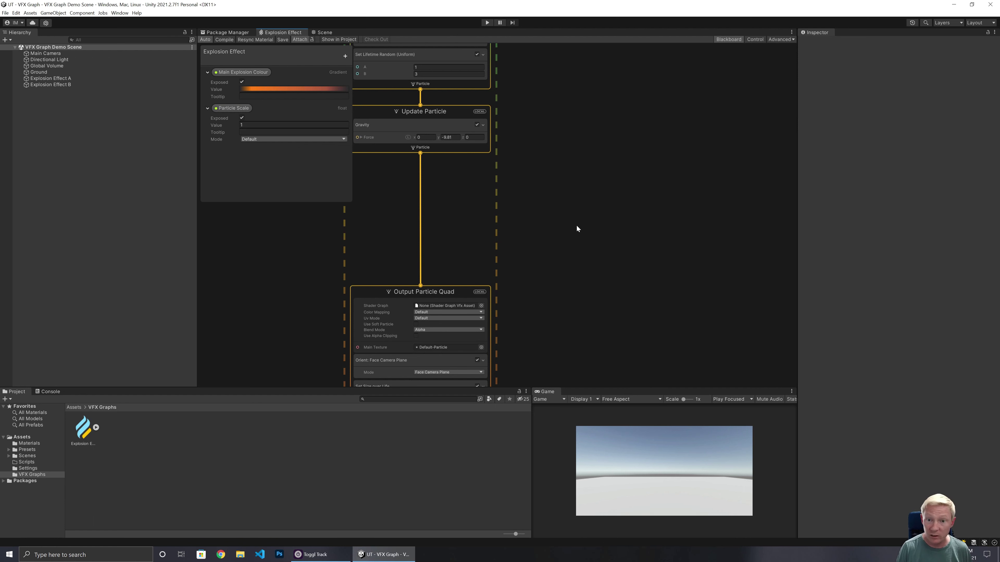
{"action": "right_click", "coordinate": [566, 101]}
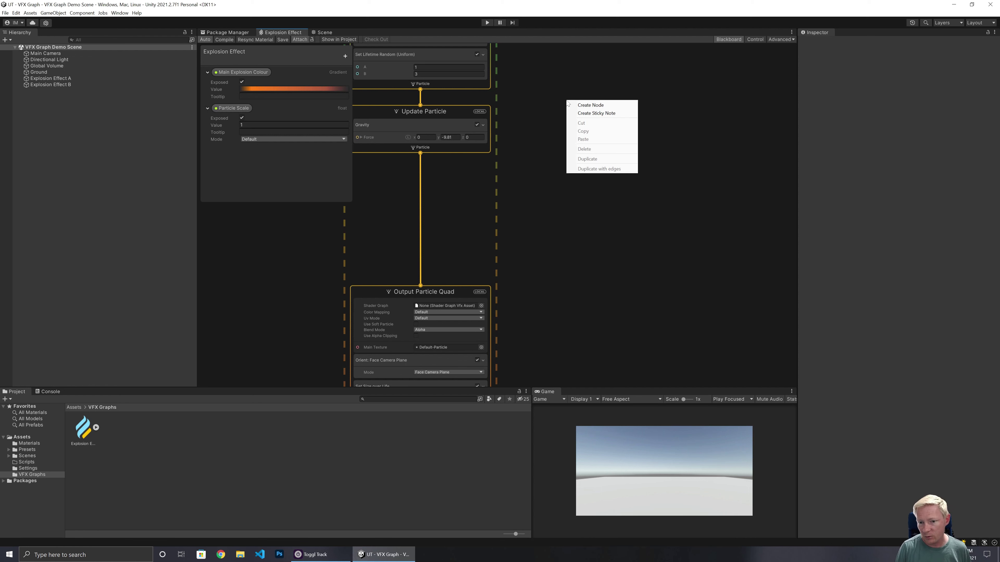
{"action": "left_click", "coordinate": [596, 105]}
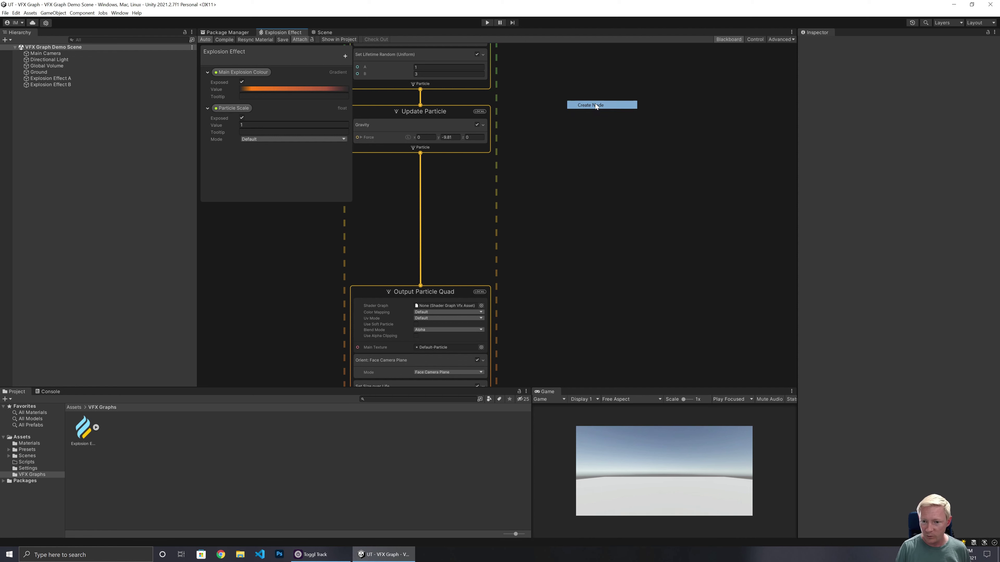
{"action": "left_click", "coordinate": [689, 145]}
Search the node library for "trail" and add the Simple Heads And Trails system beside the main particle system
{"action": "right_click", "coordinate": [638, 110]}
{"action": "left_click", "coordinate": [656, 116]}
{"action": "type", "text": "t"}
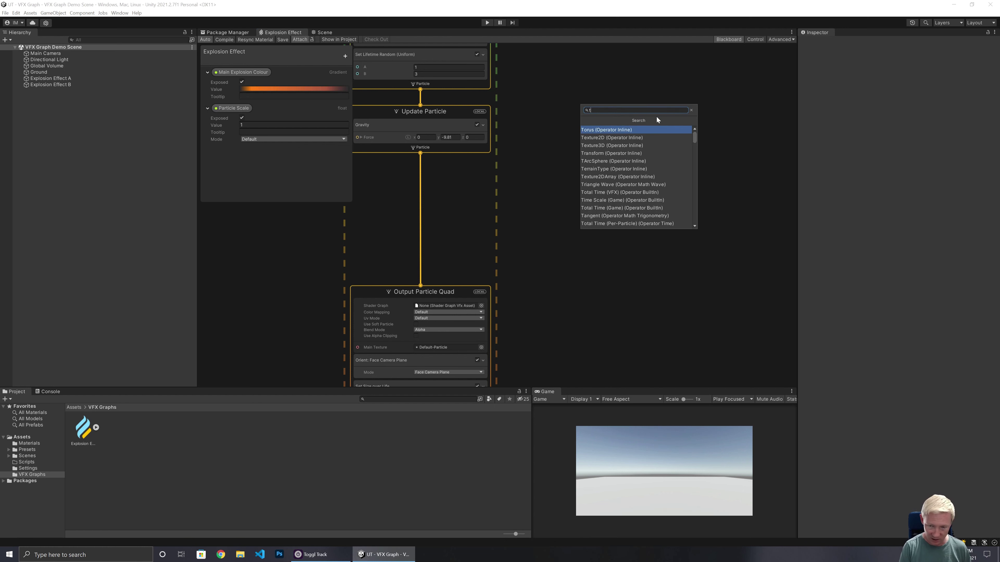
{"action": "type", "text": "rail"}
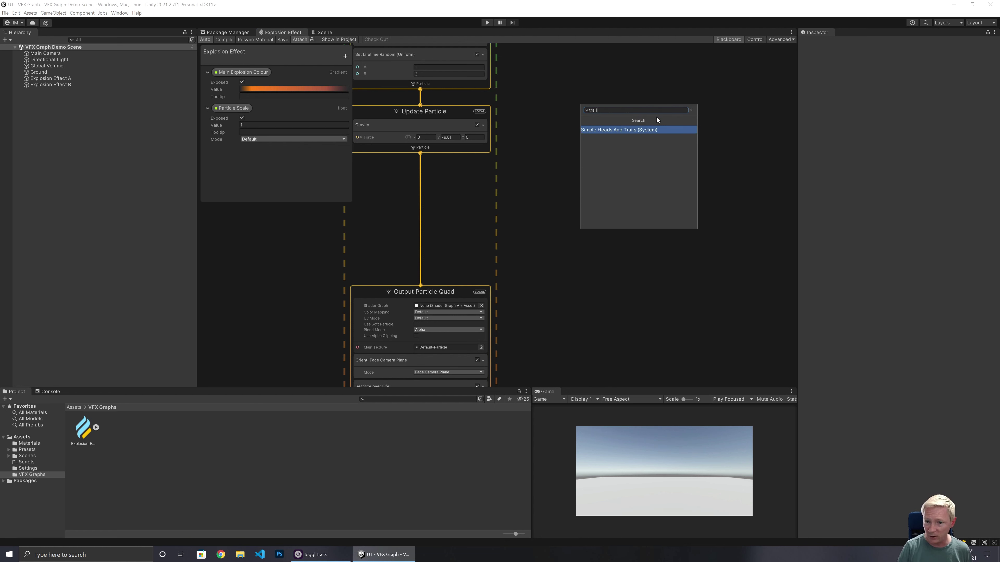
{"action": "left_click", "coordinate": [620, 131]}
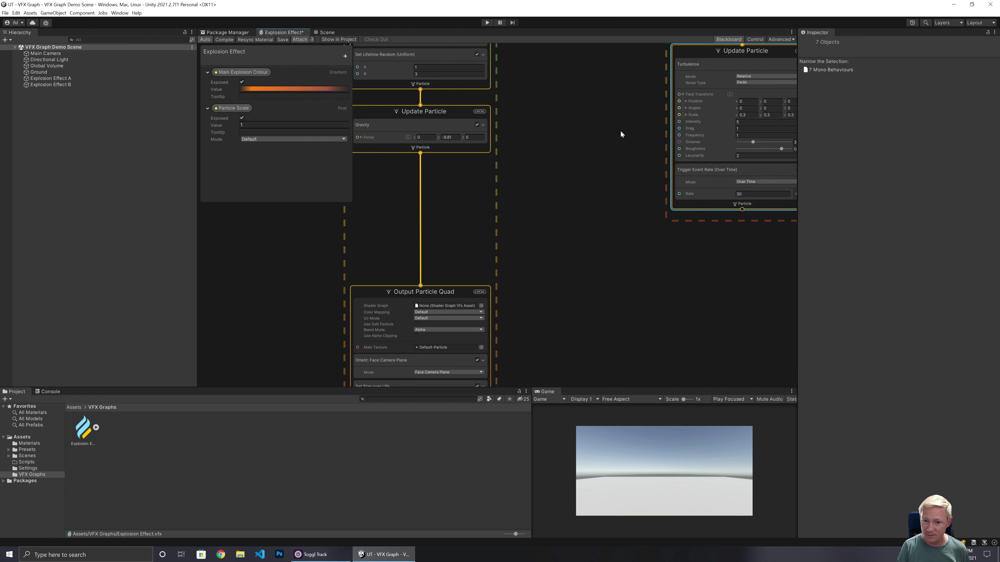
Move the Trigger Event Rate block from the Heads system's Update Particle context into the main system's Update Particle, below Gravity
{"action": "scroll", "coordinate": [642, 118], "scroll_direction": "down", "scroll_amount": 3}
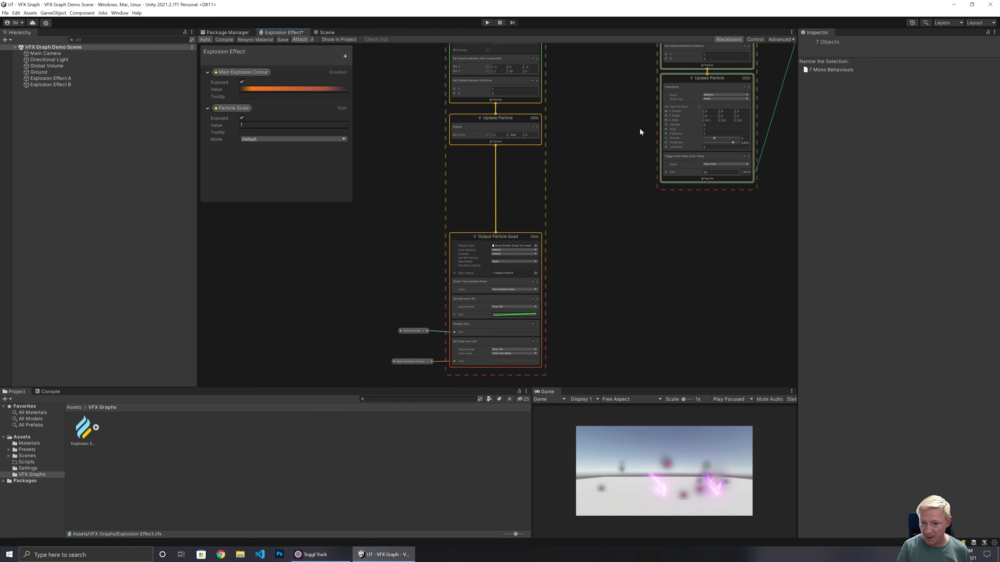
{"action": "scroll", "coordinate": [499, 345], "scroll_direction": "down", "scroll_amount": 1}
{"action": "middle_click_drag", "start_coordinate": [500, 346], "coordinate": [485, 275]}
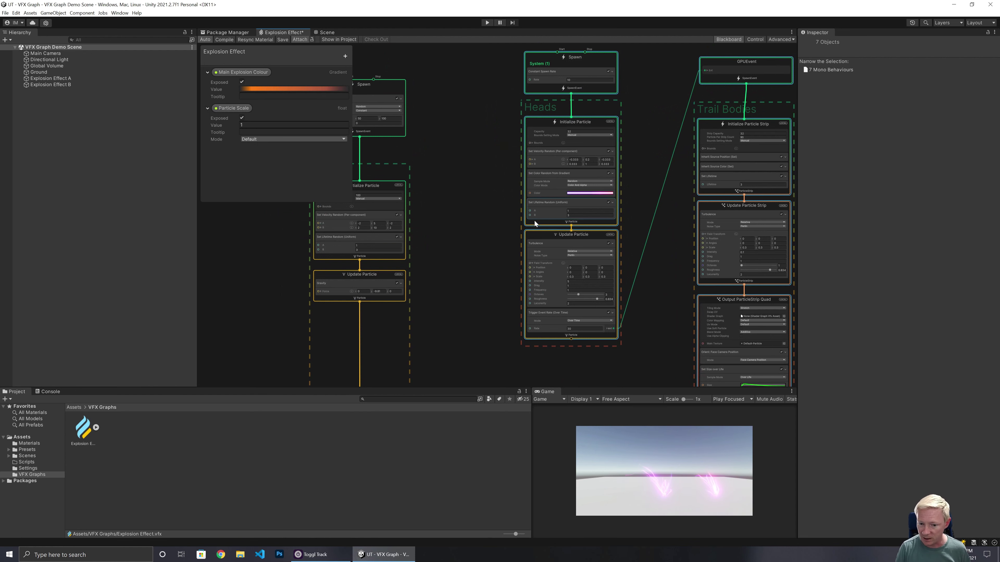
{"action": "middle_click_drag", "start_coordinate": [652, 318], "coordinate": [542, 276]}
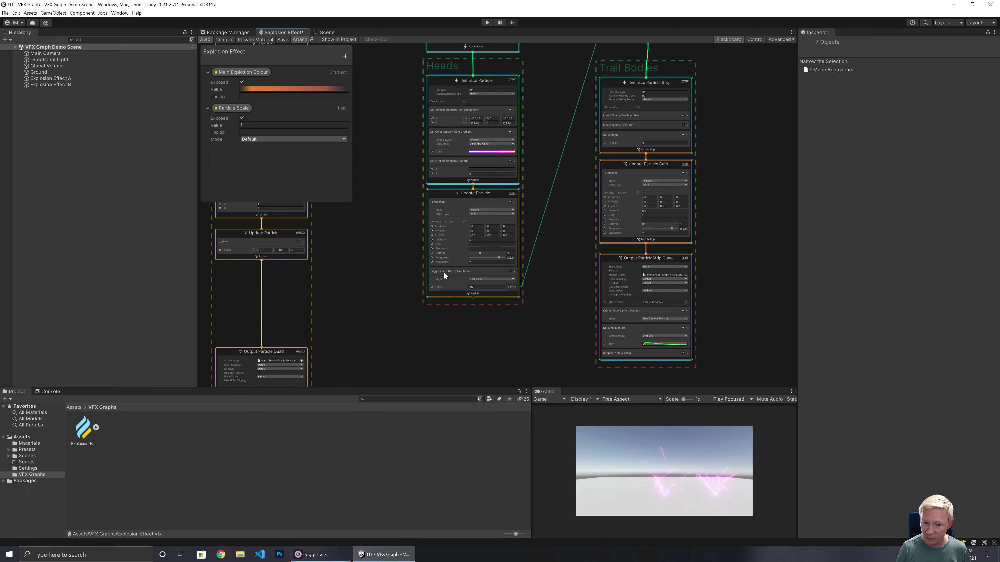
{"action": "middle_click_drag", "start_coordinate": [620, 74], "coordinate": [619, 155]}
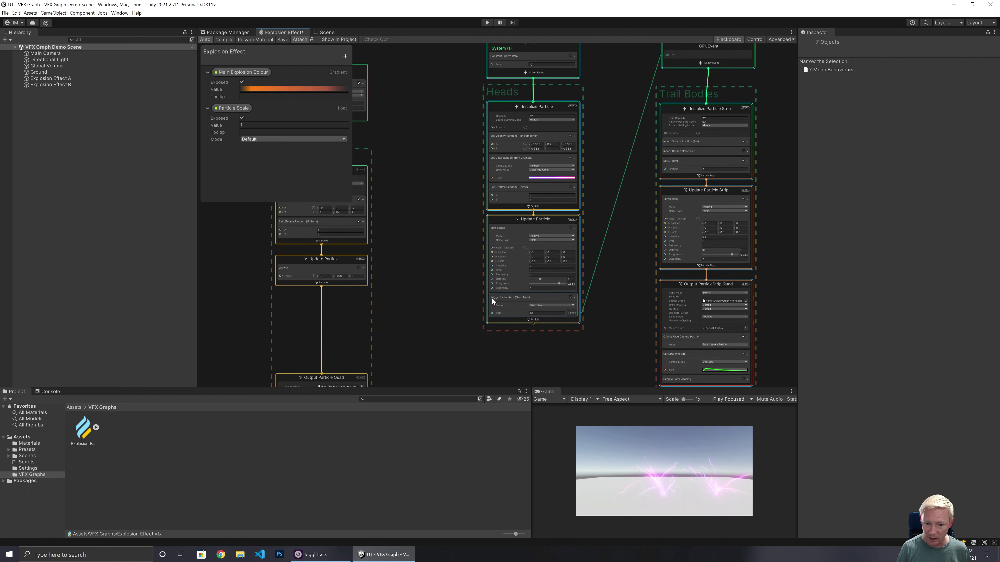
{"action": "left_click", "coordinate": [514, 298]}
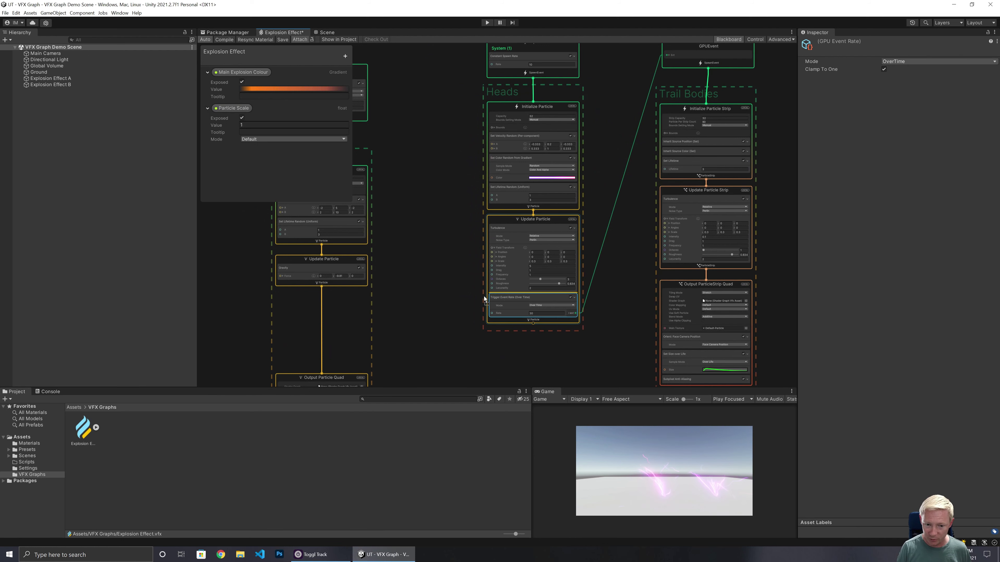
{"action": "left_click_drag", "start_coordinate": [328, 287], "coordinate": [328, 290]}
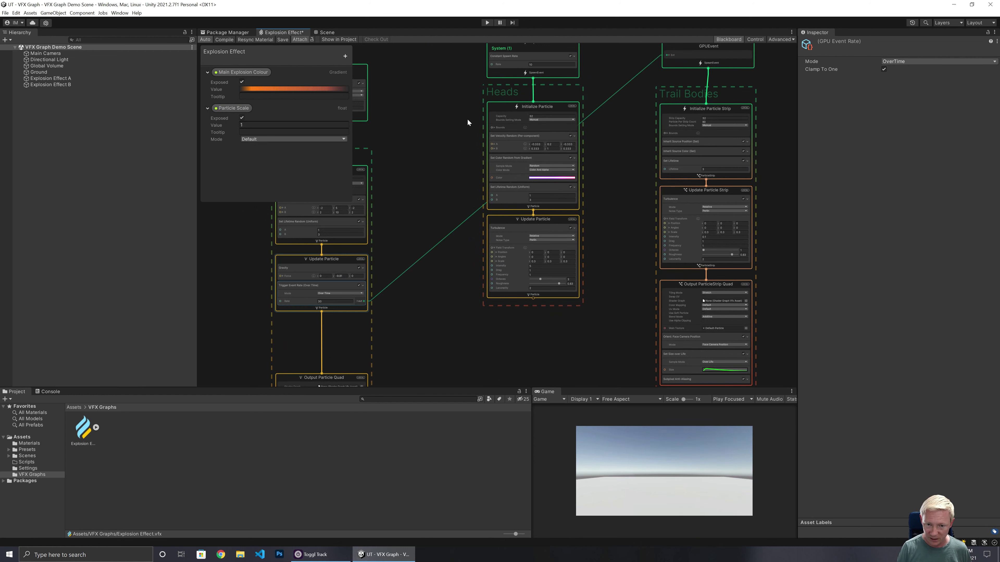
Delete the Heads system's Spawn, Initialize Particle and Update Particle contexts
{"action": "left_click_drag", "start_coordinate": [459, 53], "coordinate": [505, 124]}
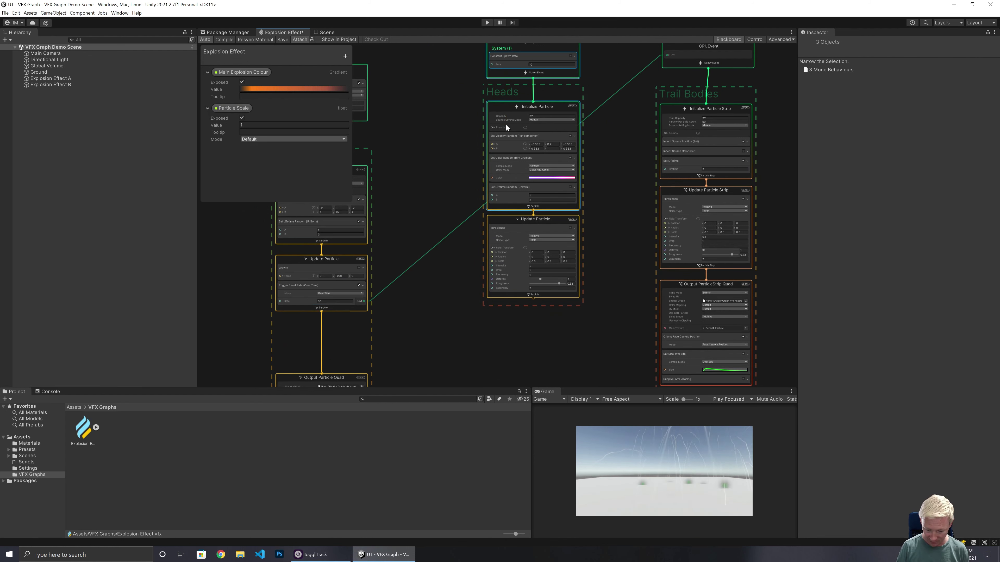
{"action": "key", "text": "Delete"}
{"action": "left_click", "coordinate": [525, 220]}
{"action": "key", "text": "Delete"}
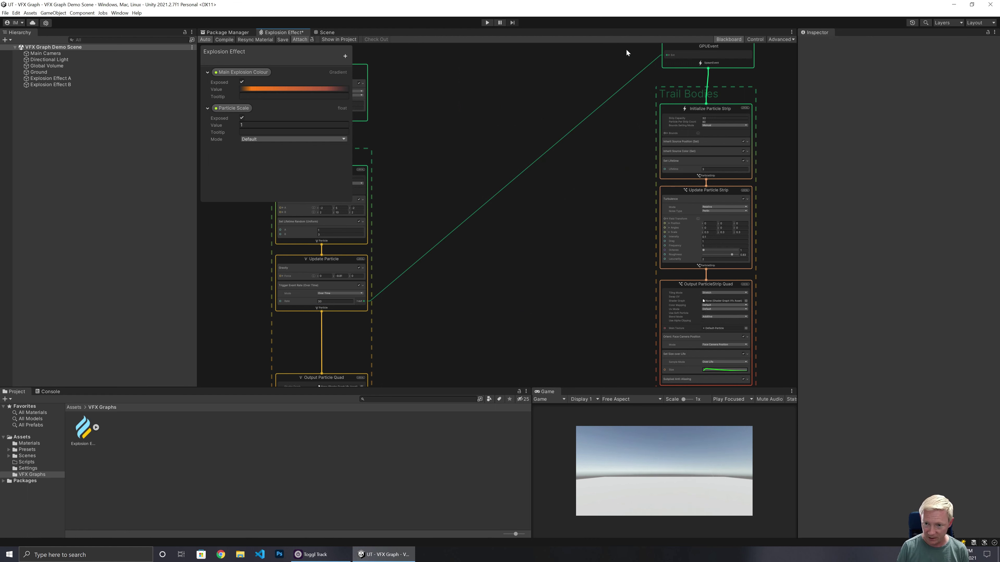
Move the GPUEvent and the whole Trail Bodies system next to the main particle system
{"action": "left_click_drag", "start_coordinate": [726, 321], "coordinate": [726, 321]}
{"action": "left_click_drag", "start_coordinate": [679, 111], "coordinate": [423, 152]}
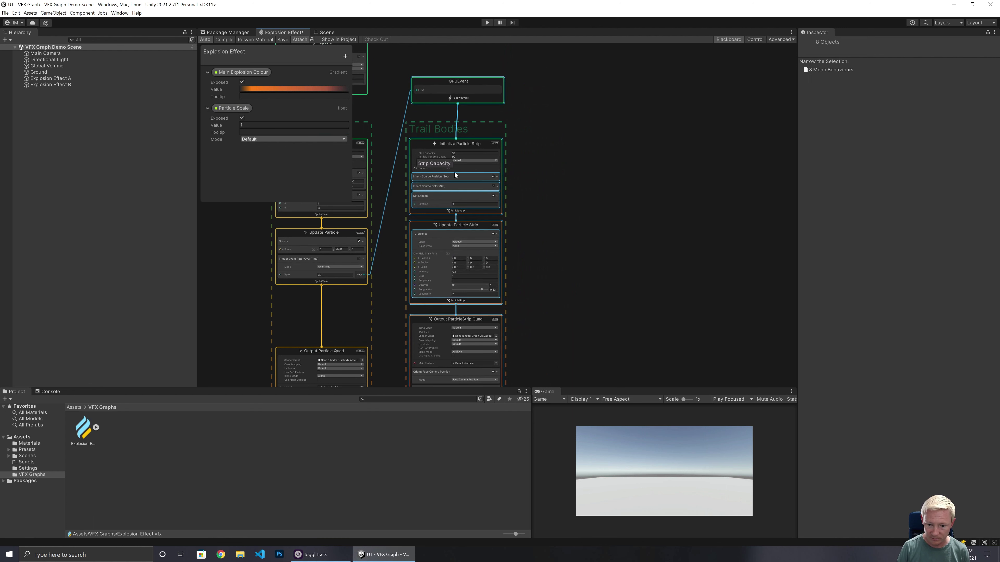
{"action": "left_click", "coordinate": [525, 238]}
Align the GPUEvent context directly above Initialize Particle Strip
{"action": "scroll", "coordinate": [390, 264], "scroll_direction": "up", "scroll_amount": 4}
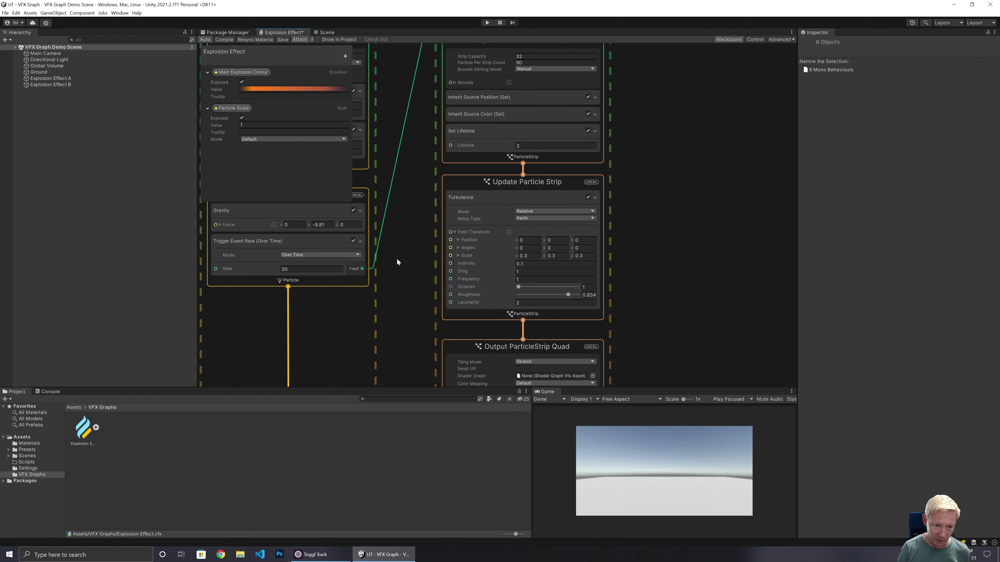
{"action": "middle_click_drag", "start_coordinate": [396, 258], "coordinate": [543, 252]}
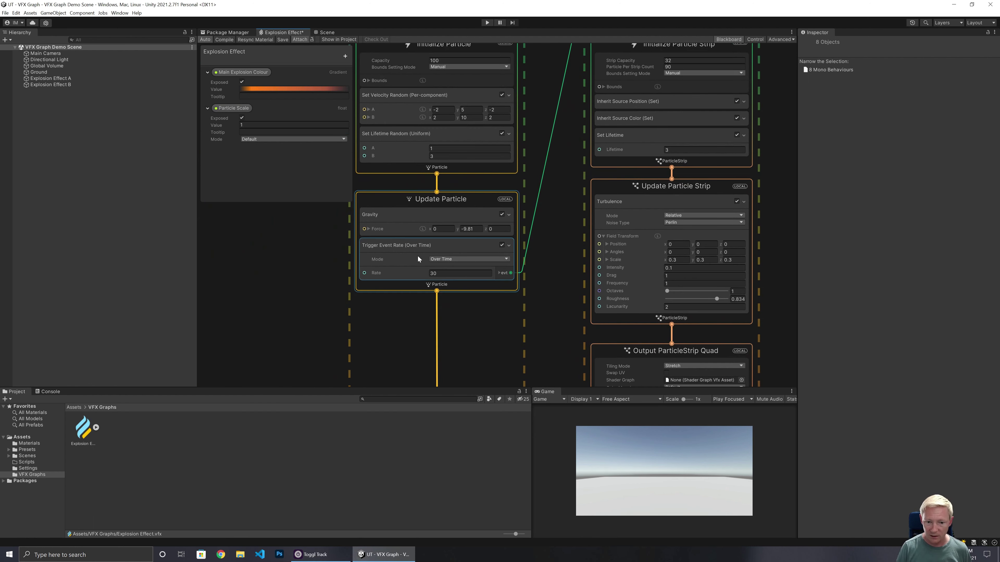
{"action": "left_click", "coordinate": [547, 205]}
{"action": "middle_click_drag", "start_coordinate": [550, 202], "coordinate": [453, 294]}
{"action": "middle_click_drag", "start_coordinate": [682, 110], "coordinate": [674, 205]}
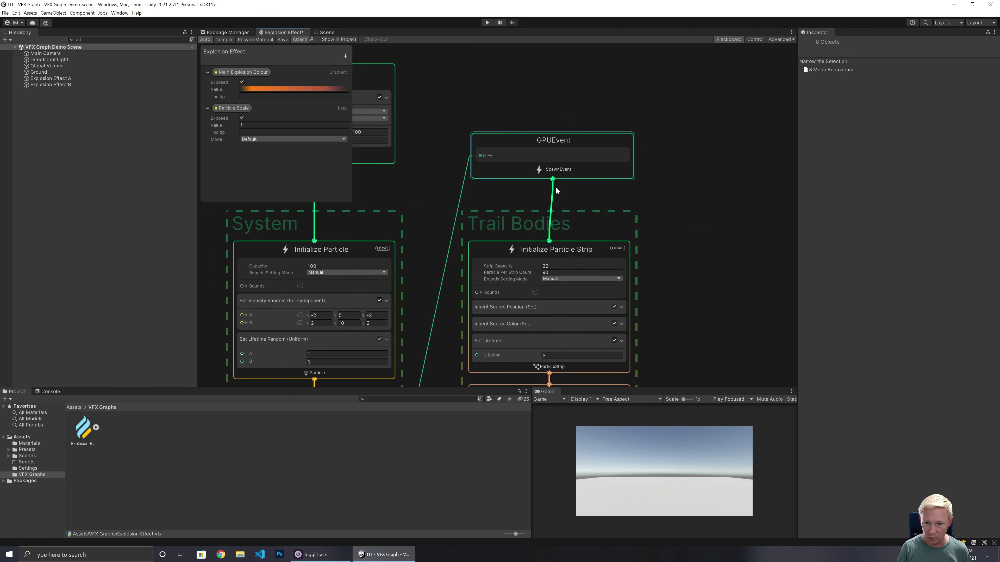
{"action": "left_click_drag", "start_coordinate": [579, 141], "coordinate": [578, 138]}
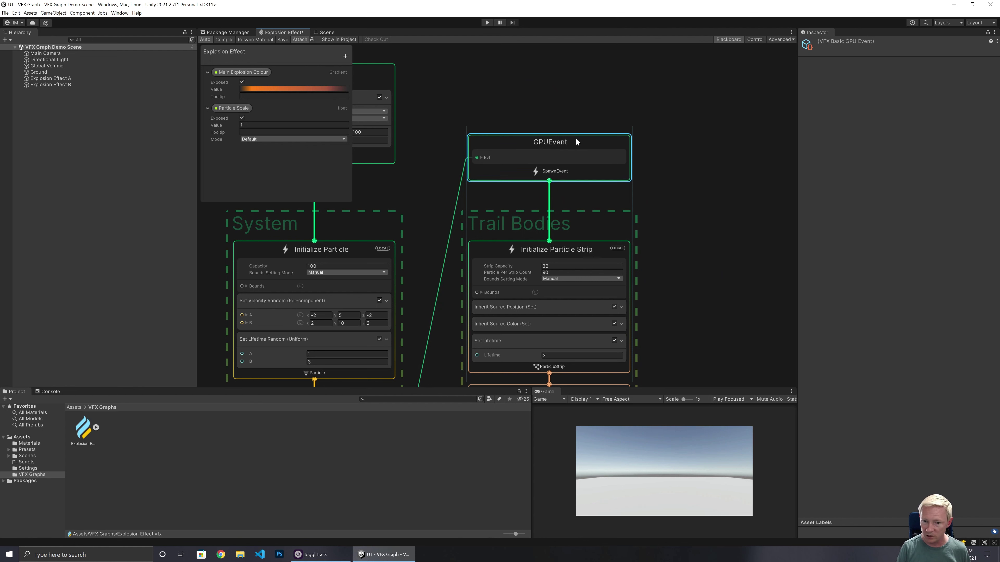
Inspect the Inherit Source Position and Inherit Source Color blocks in Initialize Particle Strip
{"action": "middle_click_drag", "start_coordinate": [655, 280], "coordinate": [643, 193]}
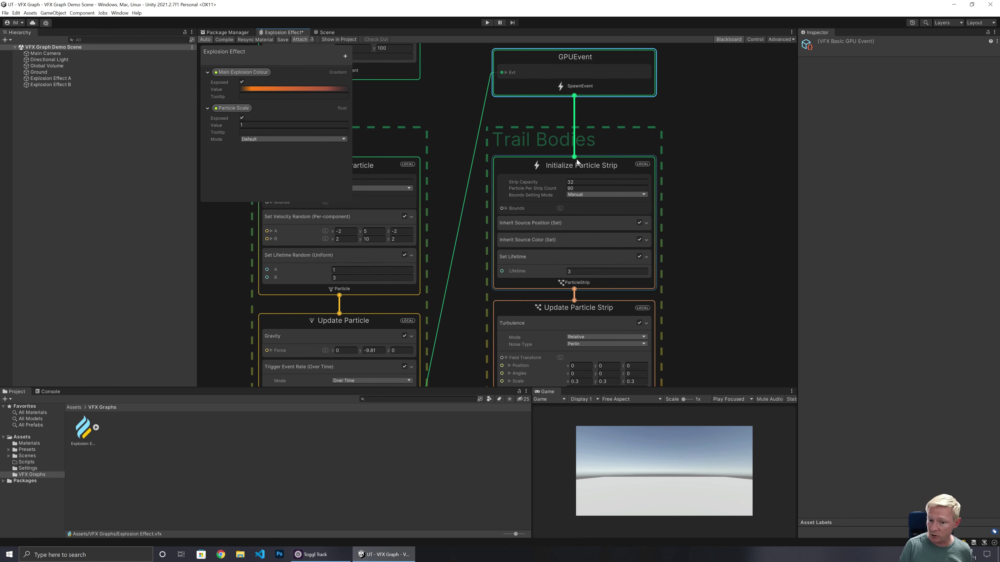
{"action": "left_click", "coordinate": [531, 223]}
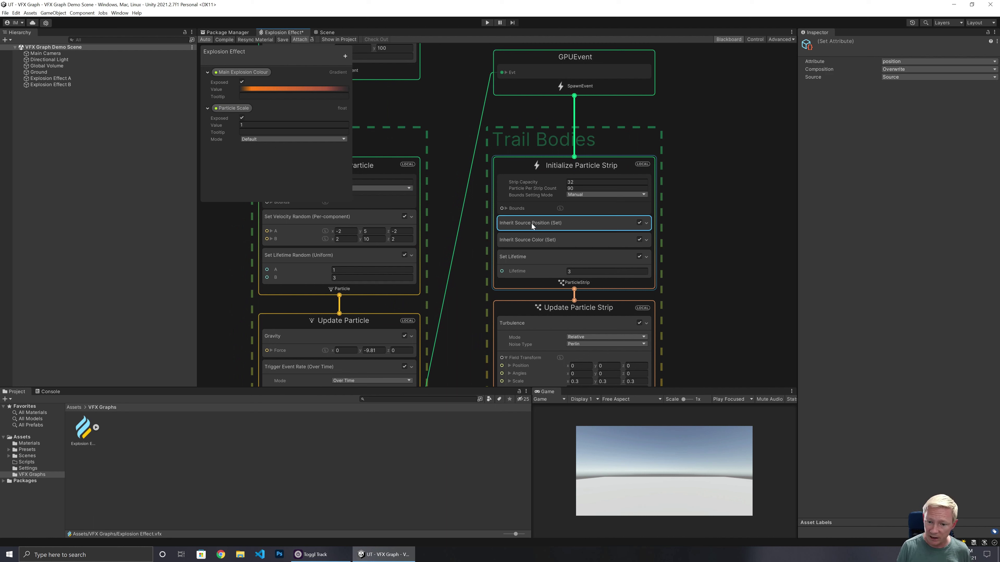
{"action": "left_click", "coordinate": [541, 242]}
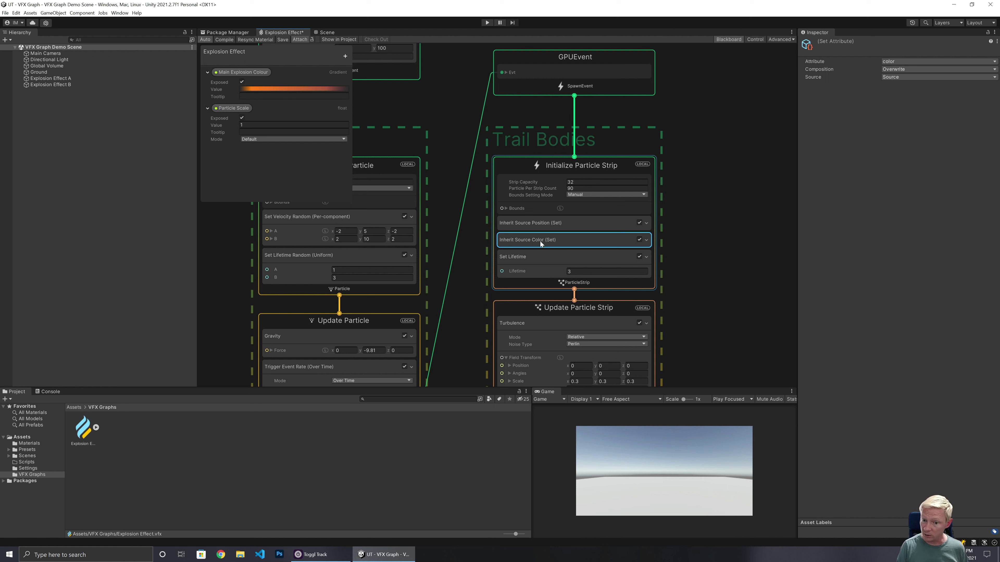
{"action": "middle_click_drag", "start_coordinate": [736, 316], "coordinate": [737, 157]}
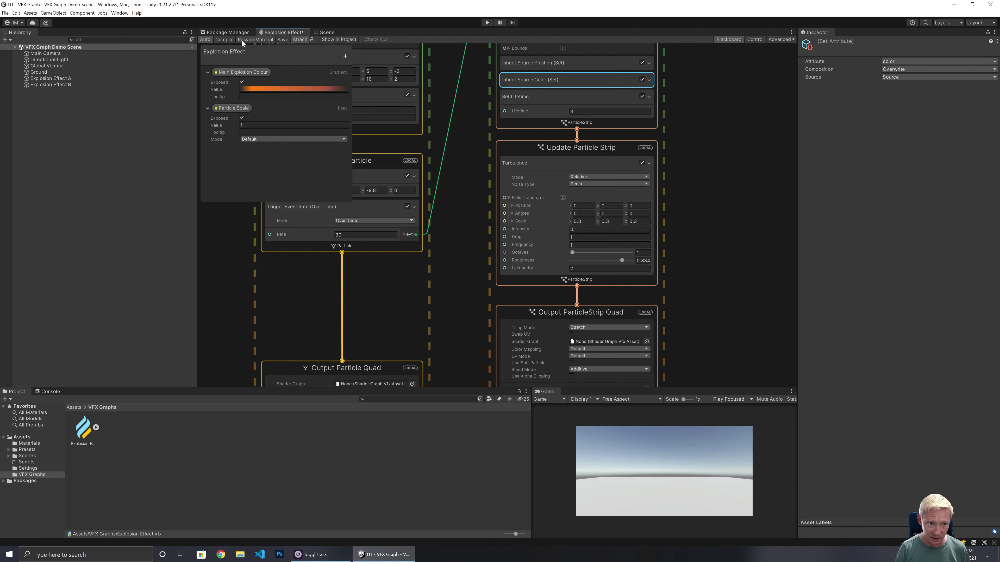
Save the Explosion Effect graph and replay Explosion Effect B in the scene
{"action": "left_click", "coordinate": [317, 32]}
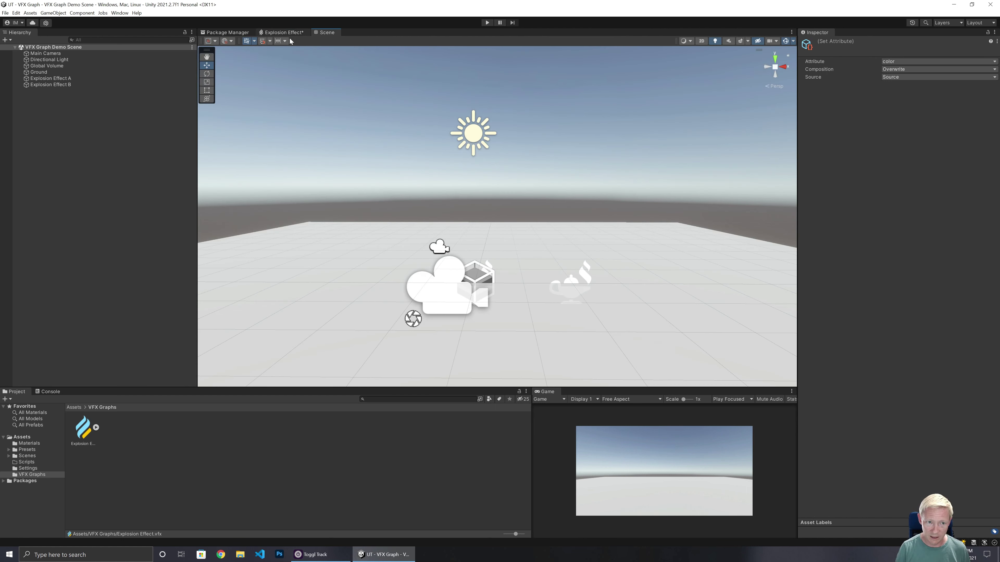
{"action": "left_click", "coordinate": [280, 32]}
{"action": "left_click", "coordinate": [283, 39]}
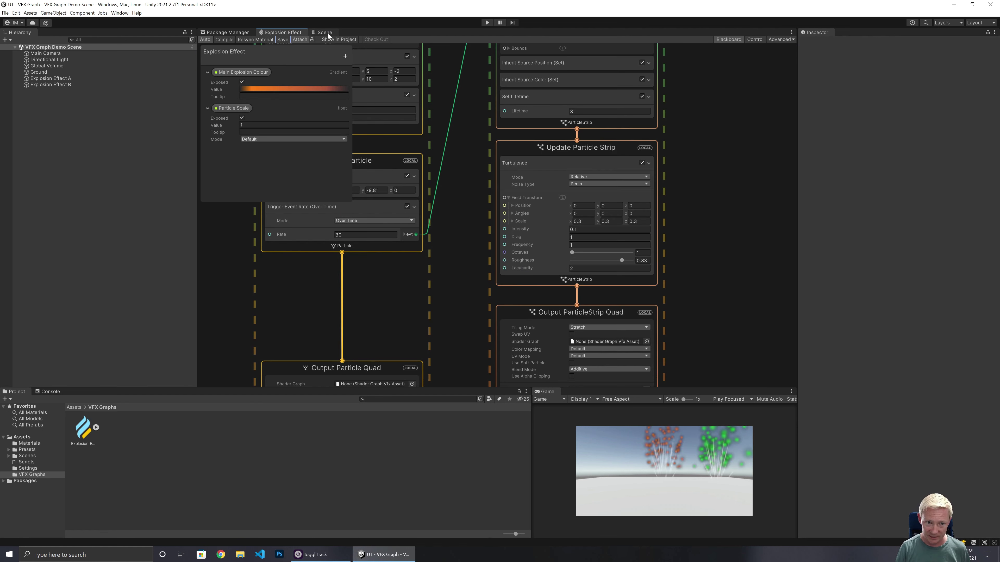
{"action": "left_click", "coordinate": [326, 33]}
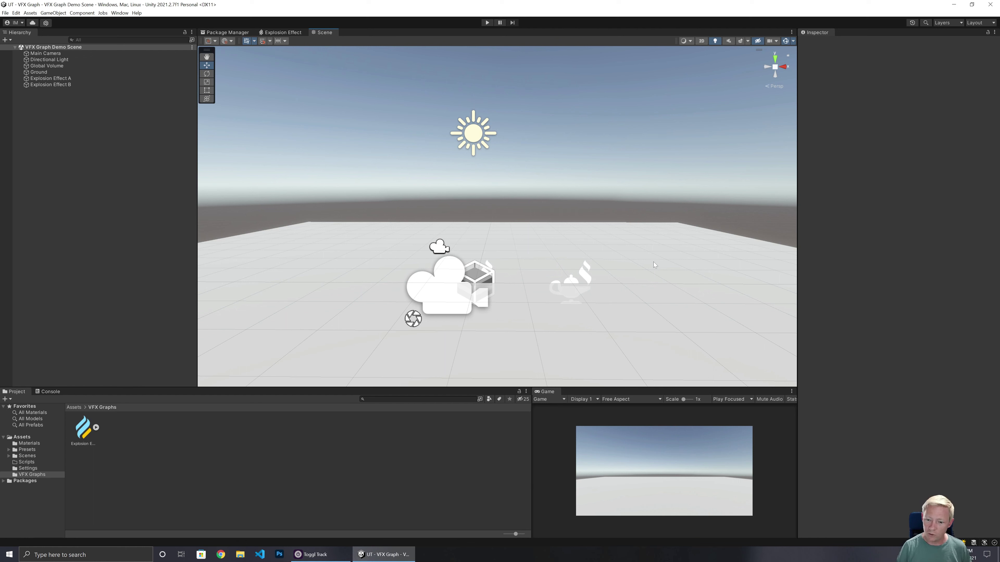
{"action": "left_click", "coordinate": [50, 85]}
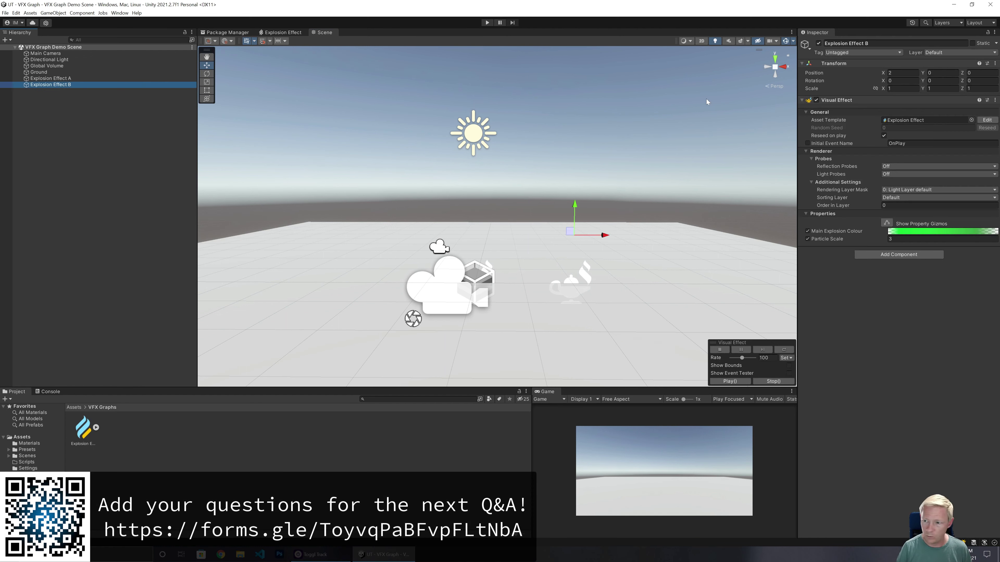
{"action": "left_click", "coordinate": [783, 350]}
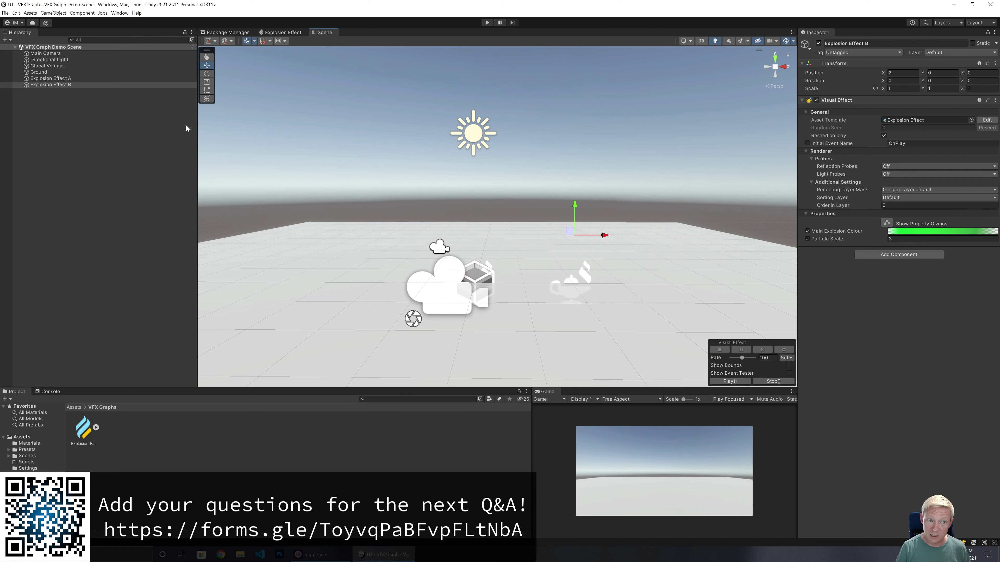
Disable the Turbulence block in the graph's Update Particle Strip context
{"action": "left_click", "coordinate": [286, 33]}
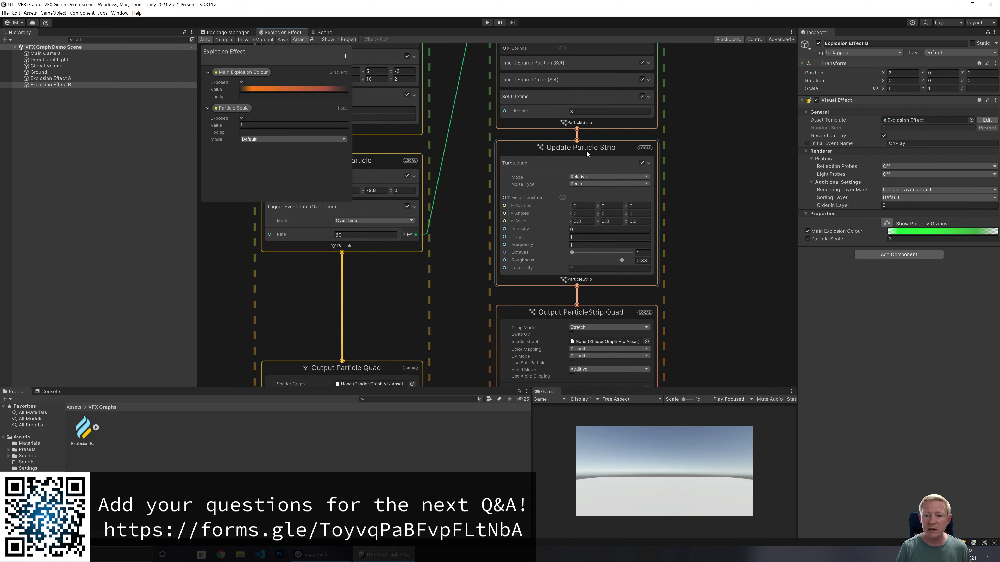
{"action": "left_click", "coordinate": [641, 165]}
{"action": "left_click", "coordinate": [641, 163]}
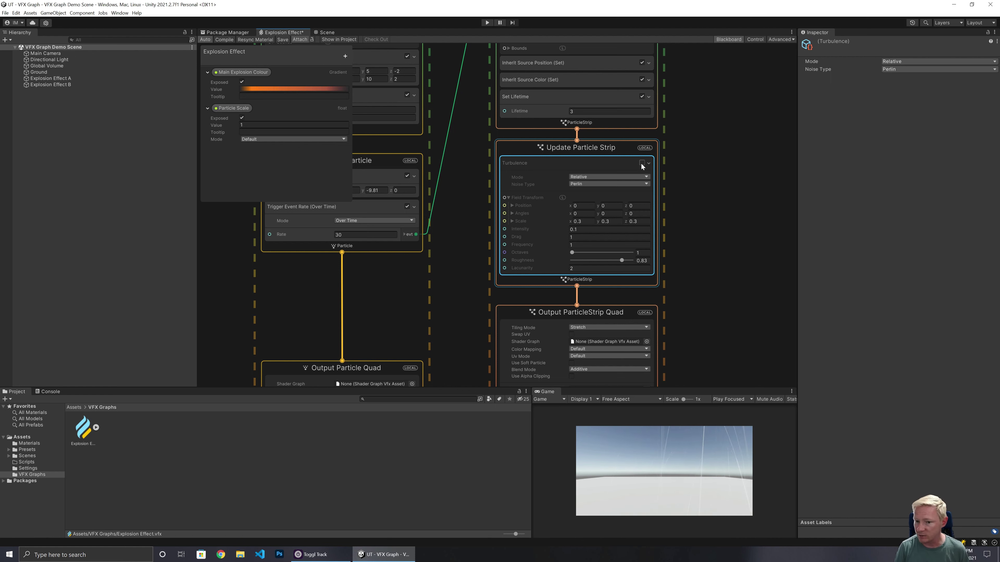
Re-enable the Turbulence block in the Update Particle Strip context
{"action": "left_click", "coordinate": [641, 163]}
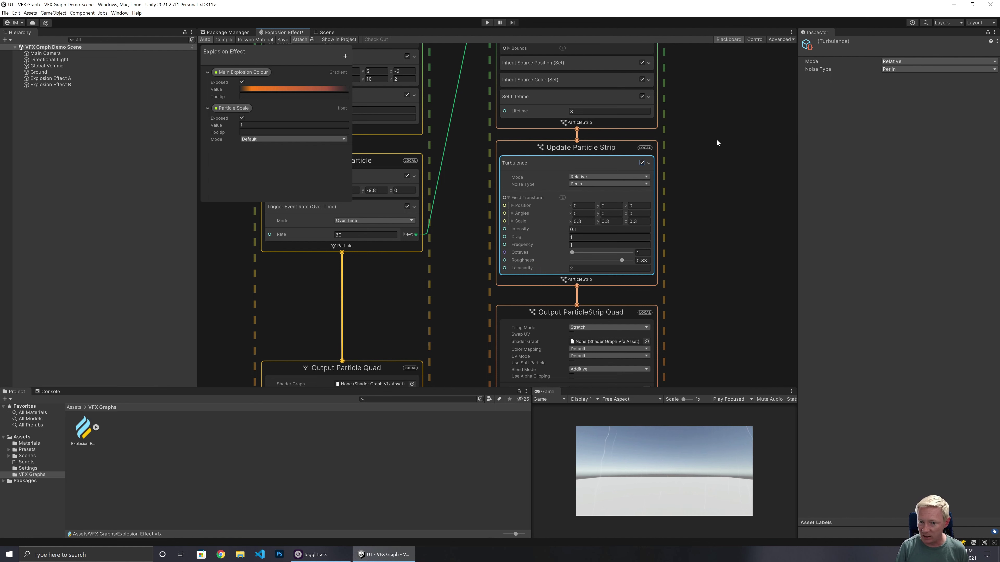
{"action": "middle_click_drag", "start_coordinate": [716, 138], "coordinate": [741, 34]}
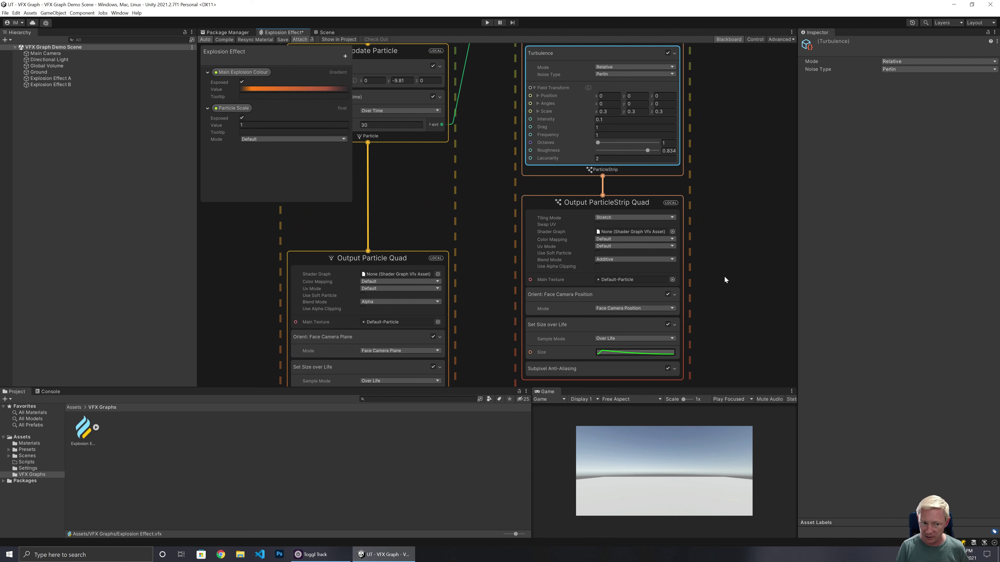
{"action": "middle_click_drag", "start_coordinate": [725, 279], "coordinate": [758, 247]}
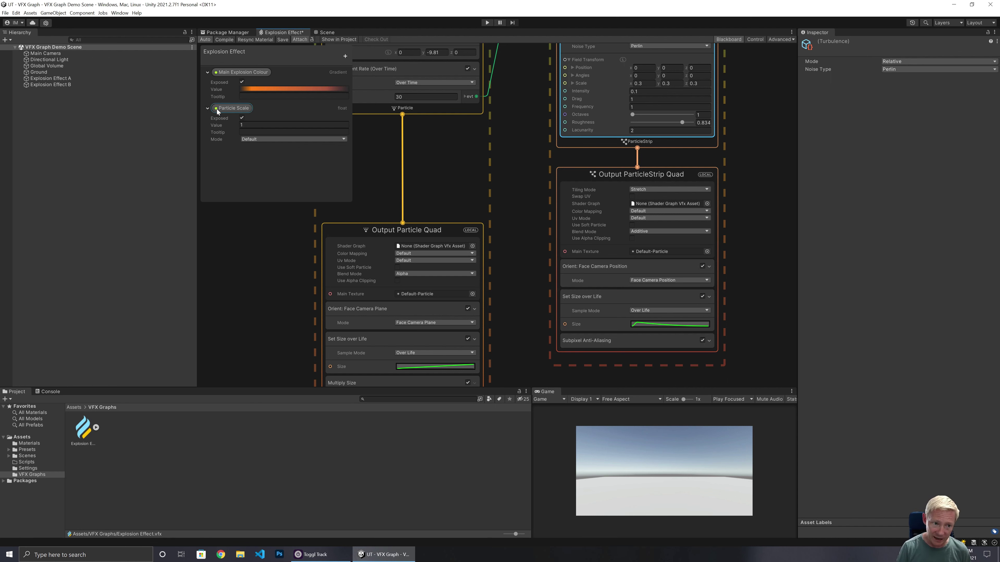
Add a float property named Trail Scale to the Explosion Effect graph's blackboard
{"action": "right_click", "coordinate": [229, 153]}
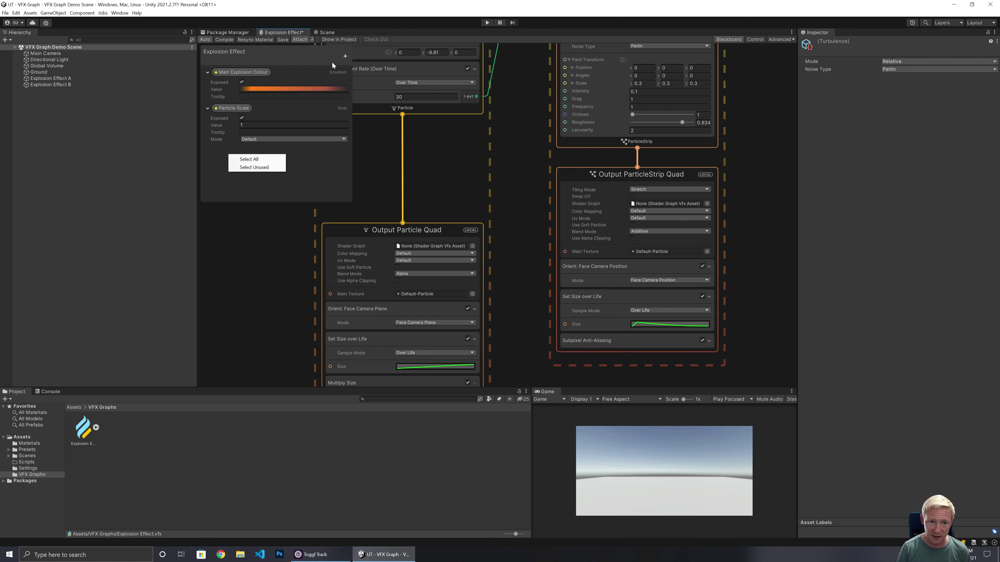
{"action": "left_click", "coordinate": [345, 55]}
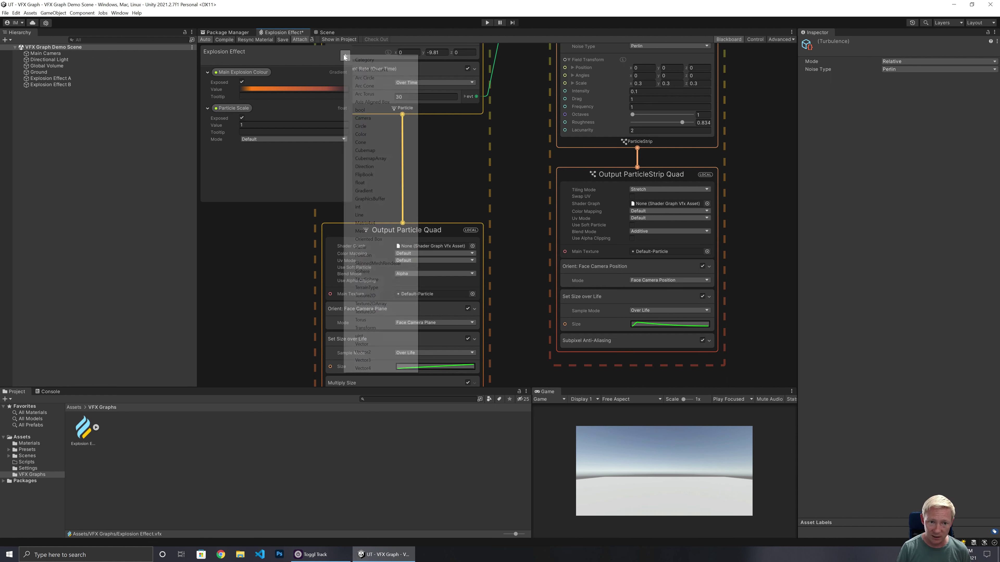
{"action": "left_click", "coordinate": [373, 183]}
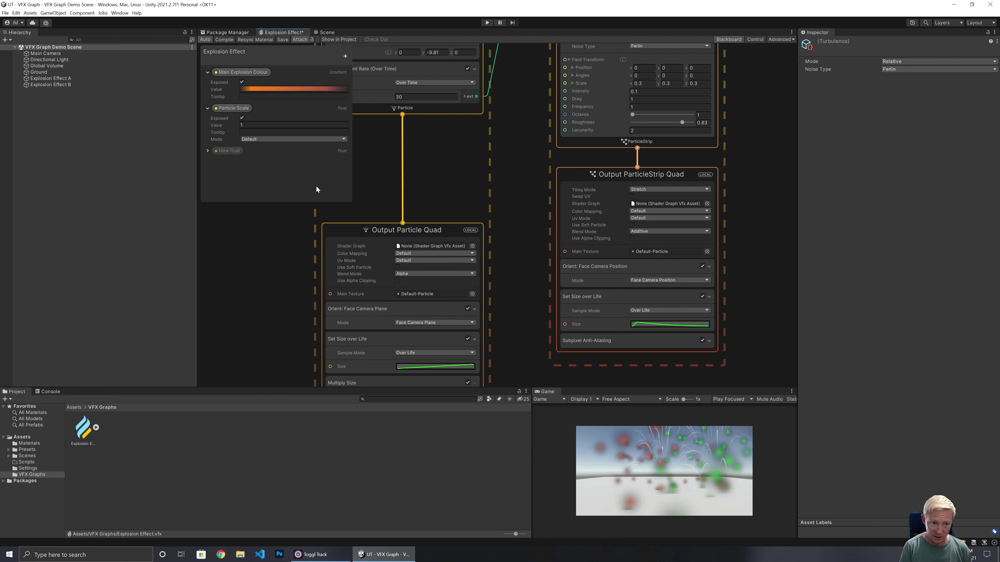
{"action": "double_click", "coordinate": [230, 151]}
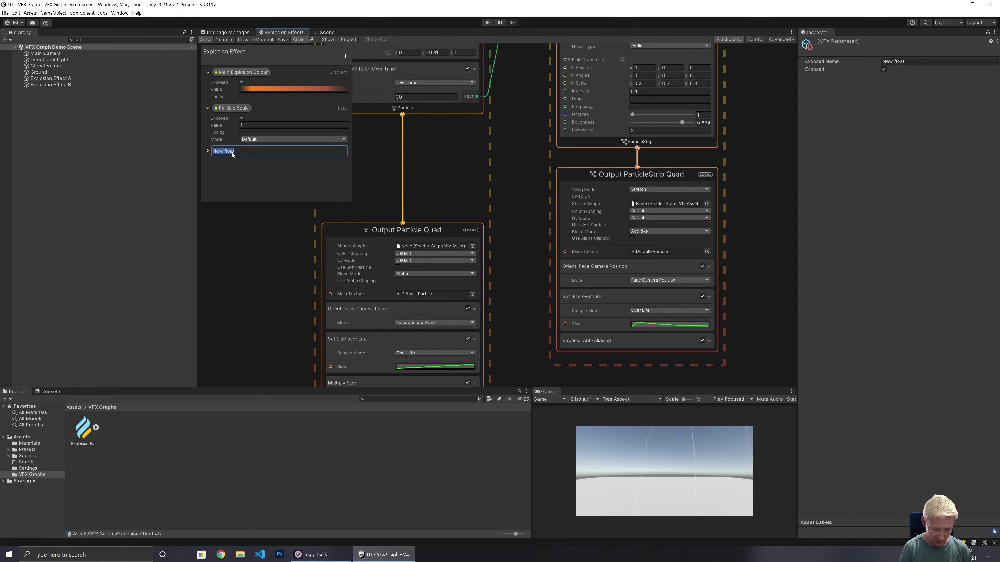
{"action": "type", "text": "Trail Scal"}
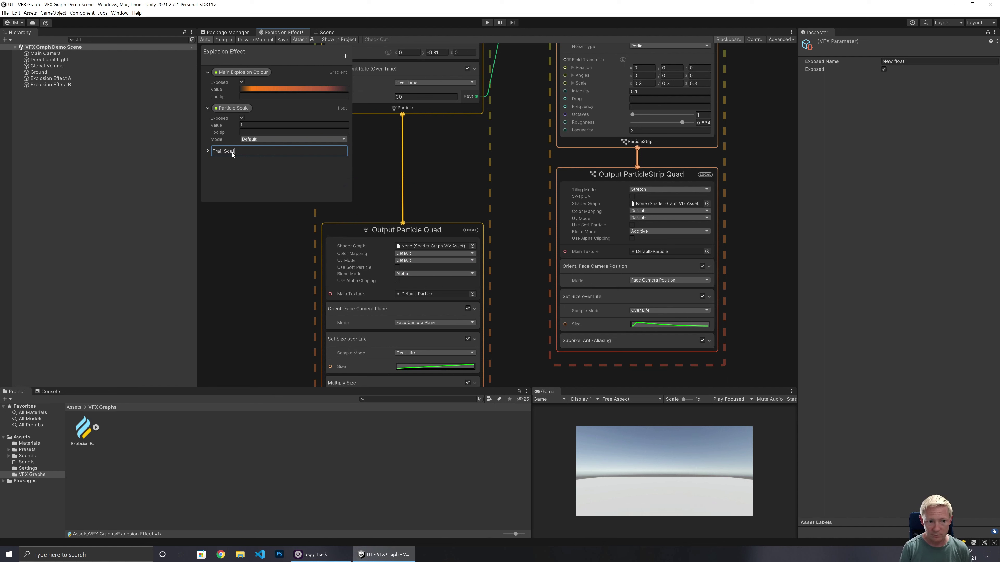
{"action": "type", "text": "e"}
{"action": "key", "text": "Return"}
Set the Trail Scale property's default value to 1 and place its node beside the Output ParticleStrip Quad context
{"action": "left_click", "coordinate": [207, 151]}
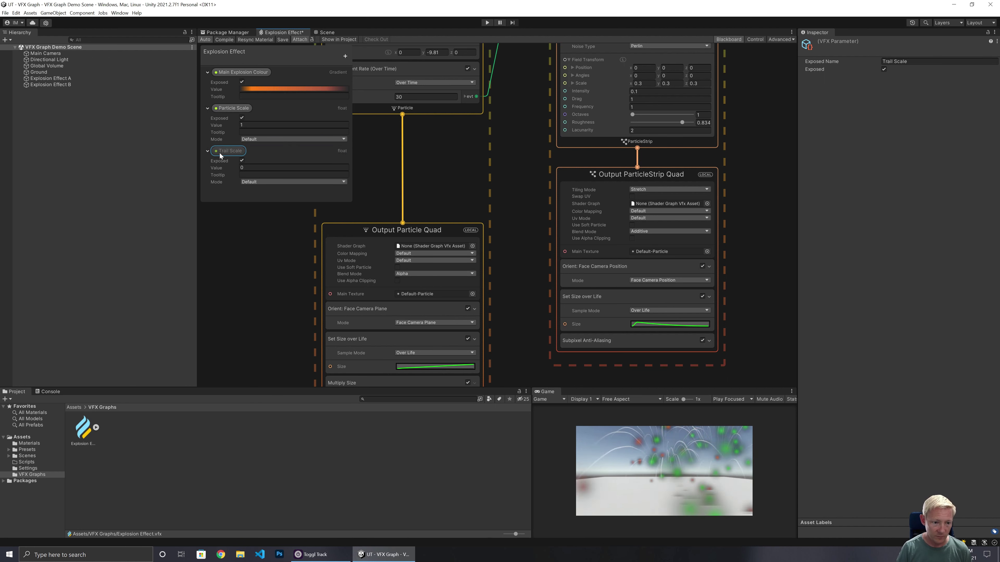
{"action": "left_click", "coordinate": [259, 168]}
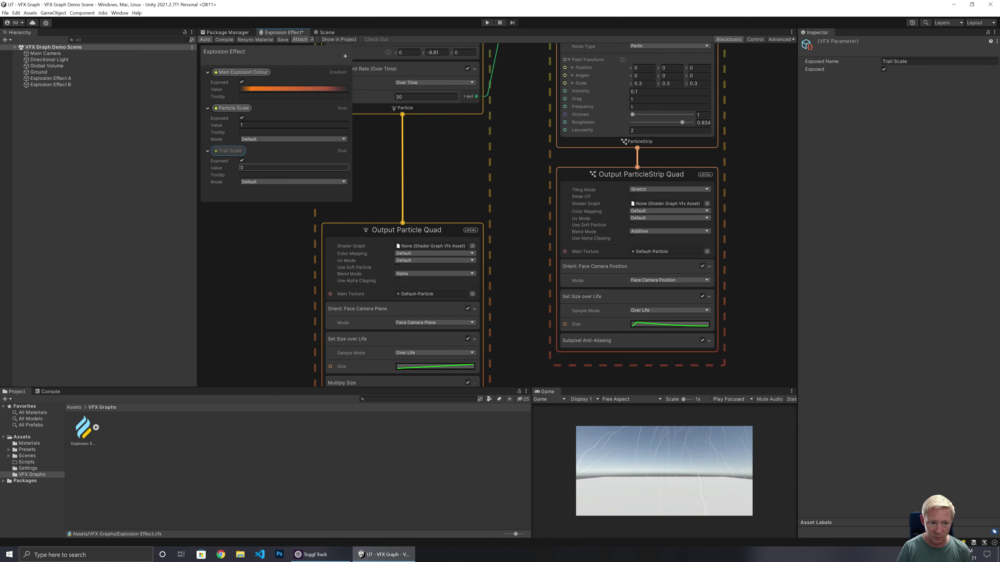
{"action": "left_click", "coordinate": [233, 194]}
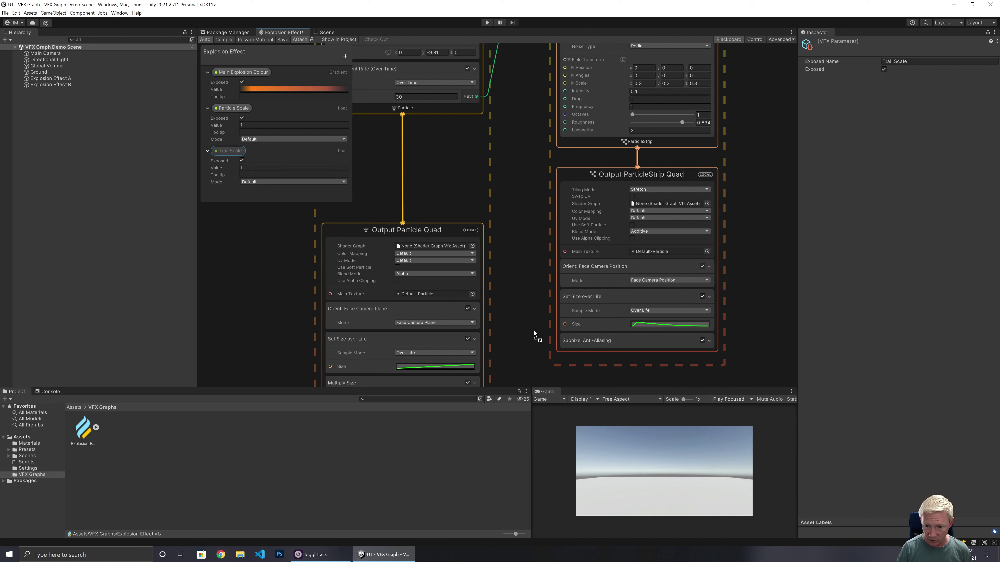
{"action": "left_click_drag", "start_coordinate": [533, 330], "coordinate": [515, 334]}
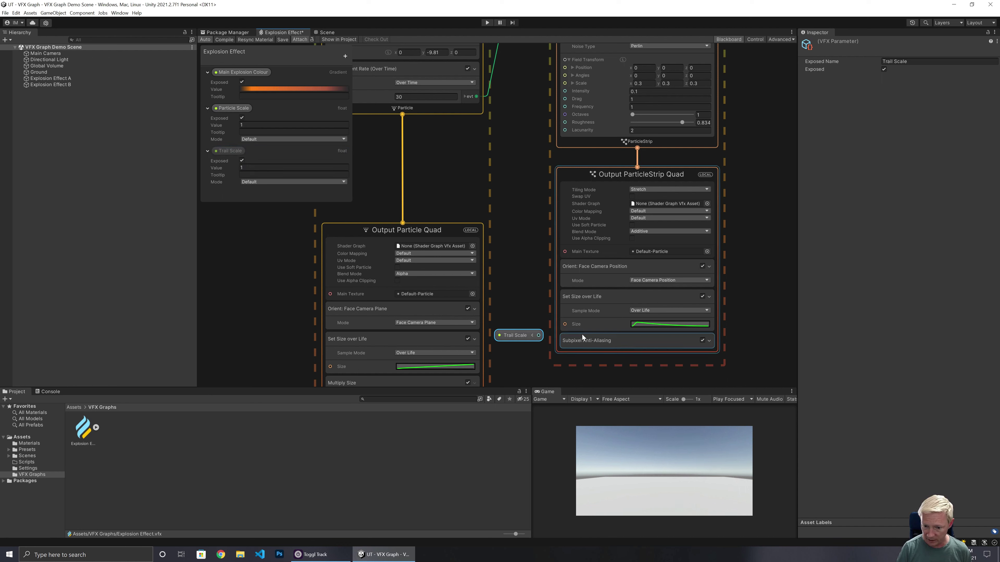
{"action": "left_click", "coordinate": [571, 329]}
{"action": "key", "text": "space"}
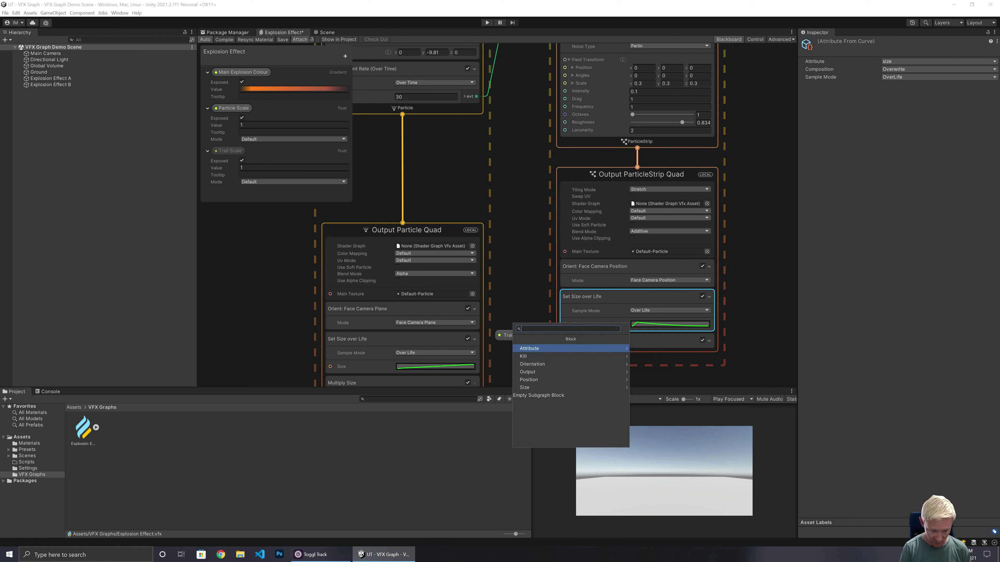
{"action": "type", "text": "multip"}
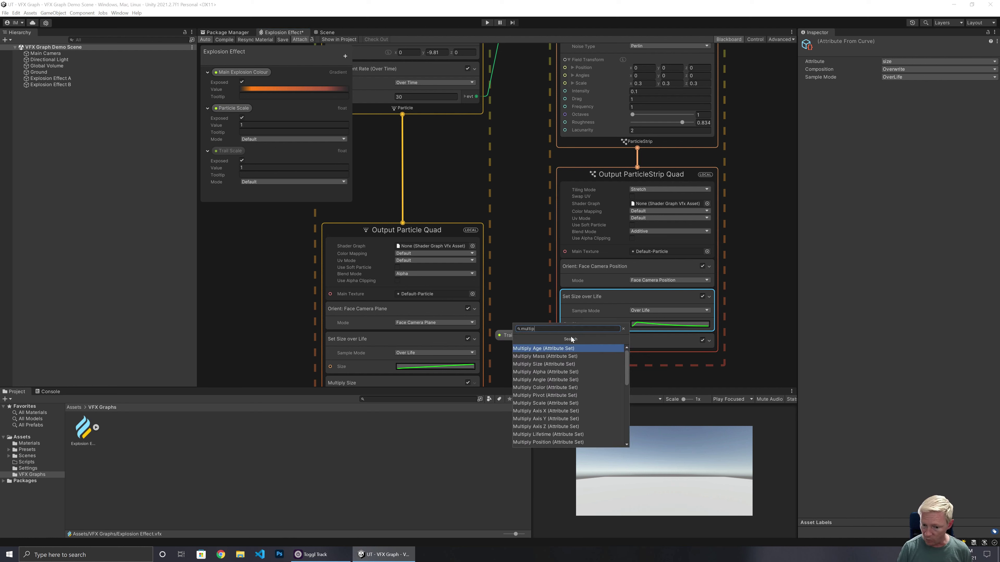
{"action": "left_click", "coordinate": [545, 402]}
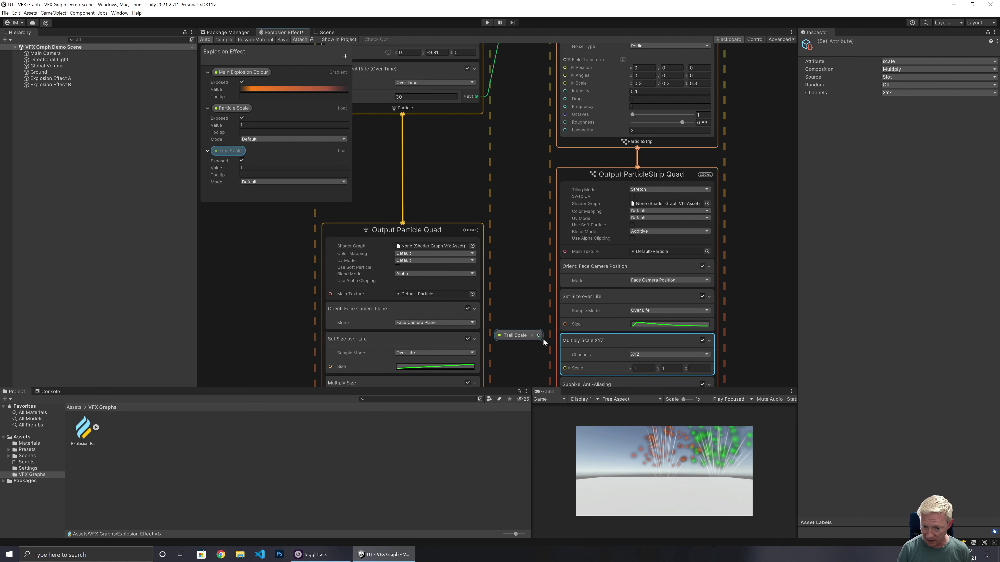
{"action": "left_click_drag", "start_coordinate": [539, 338], "coordinate": [564, 323]}
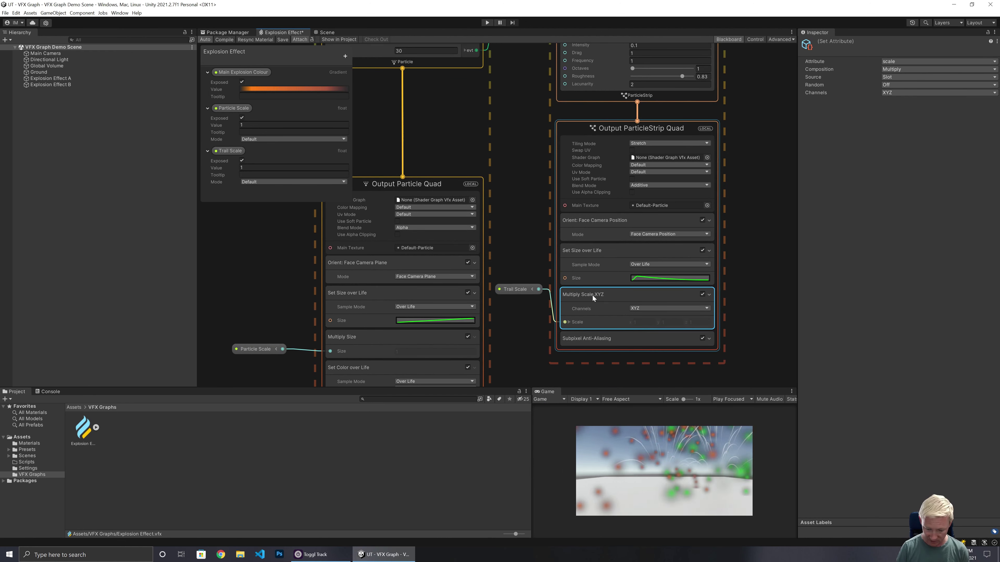
{"action": "key", "text": "Delete"}
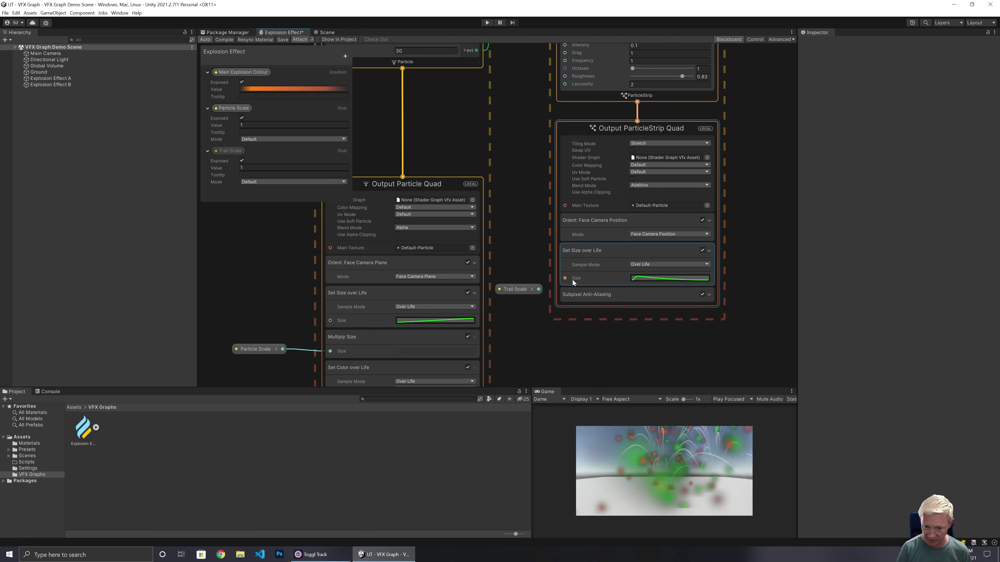
Add a Multiply Size block driven by Trail Scale below Set Size over Life in Output ParticleStrip Quad, and save the graph
{"action": "left_click", "coordinate": [574, 252]}
{"action": "key", "text": "space"}
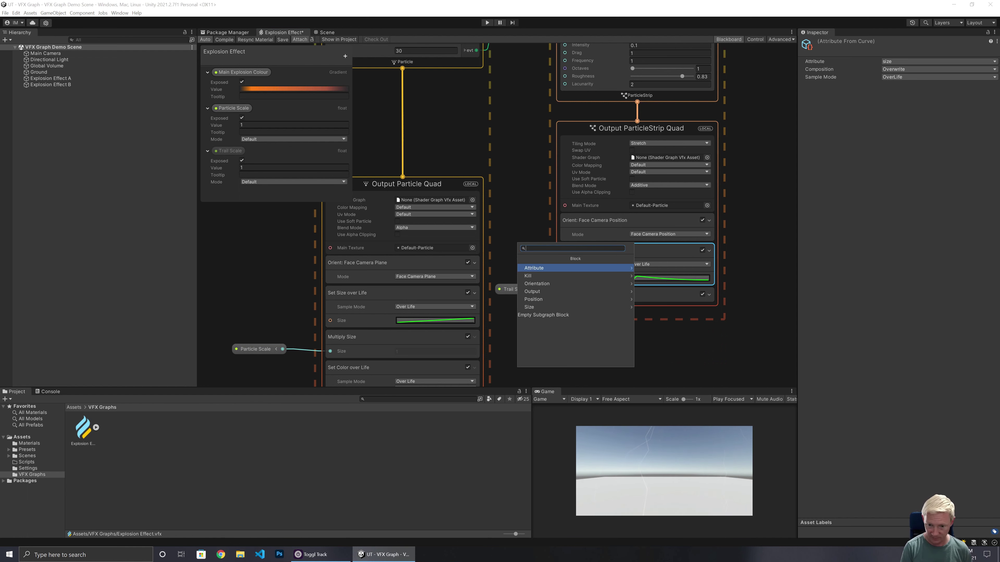
{"action": "type", "text": "size"}
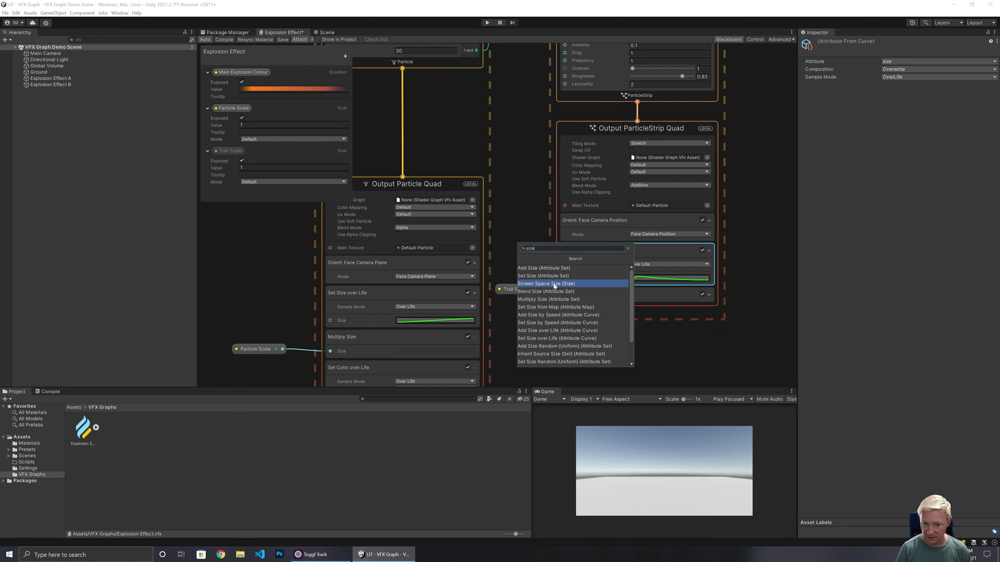
{"action": "left_click", "coordinate": [548, 300]}
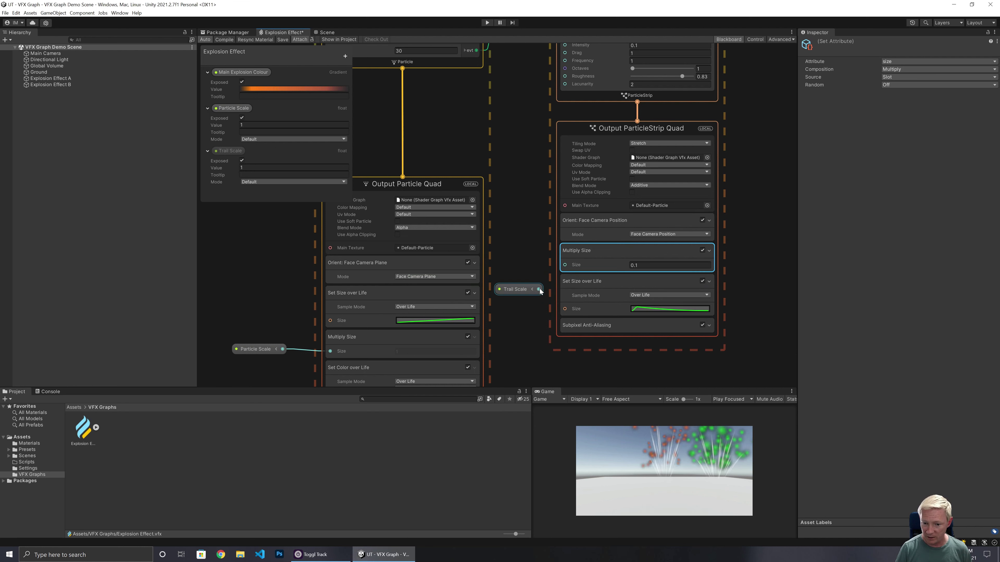
{"action": "left_click_drag", "start_coordinate": [539, 289], "coordinate": [587, 308]}
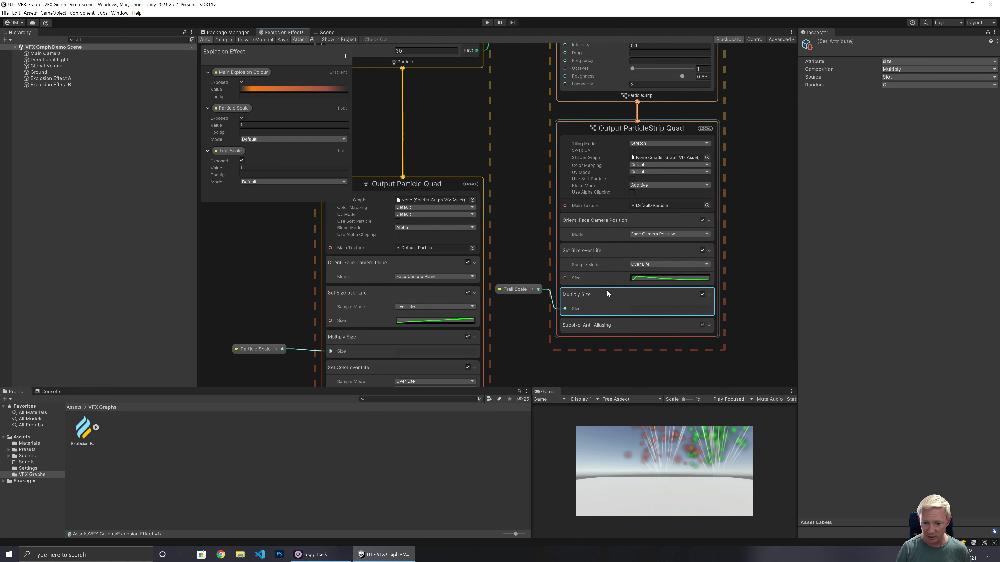
{"action": "left_click_drag", "start_coordinate": [522, 292], "coordinate": [525, 311]}
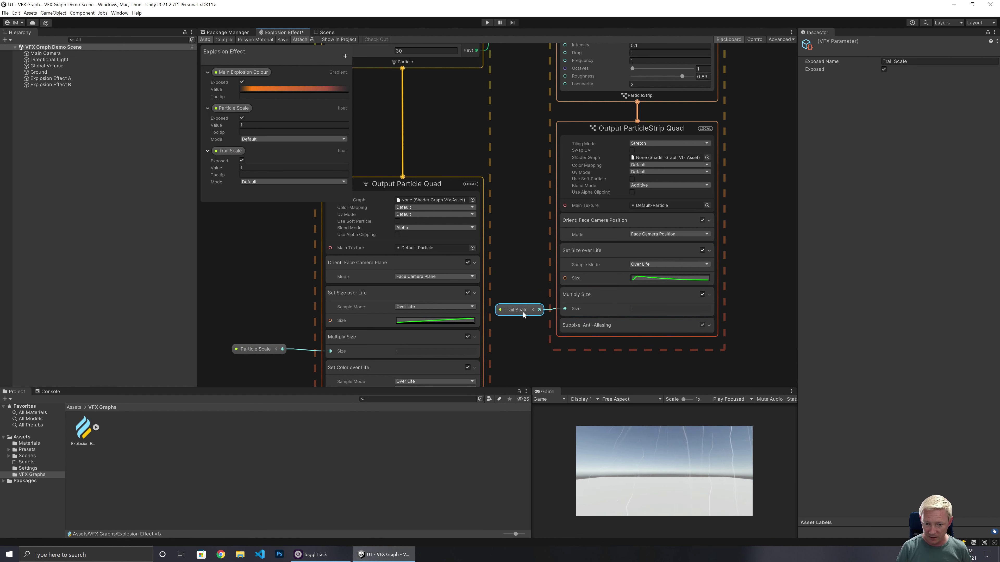
{"action": "left_click", "coordinate": [283, 39]}
Override Explosion Effect A's Trail Scale with 10 in the scene and replay the effect
{"action": "left_click", "coordinate": [51, 78]}
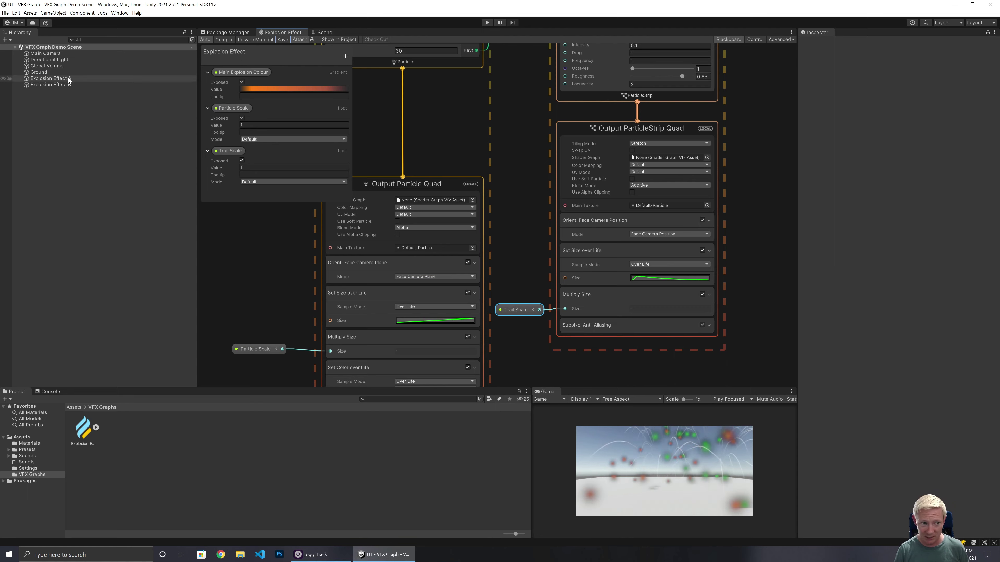
{"action": "left_click", "coordinate": [330, 32]}
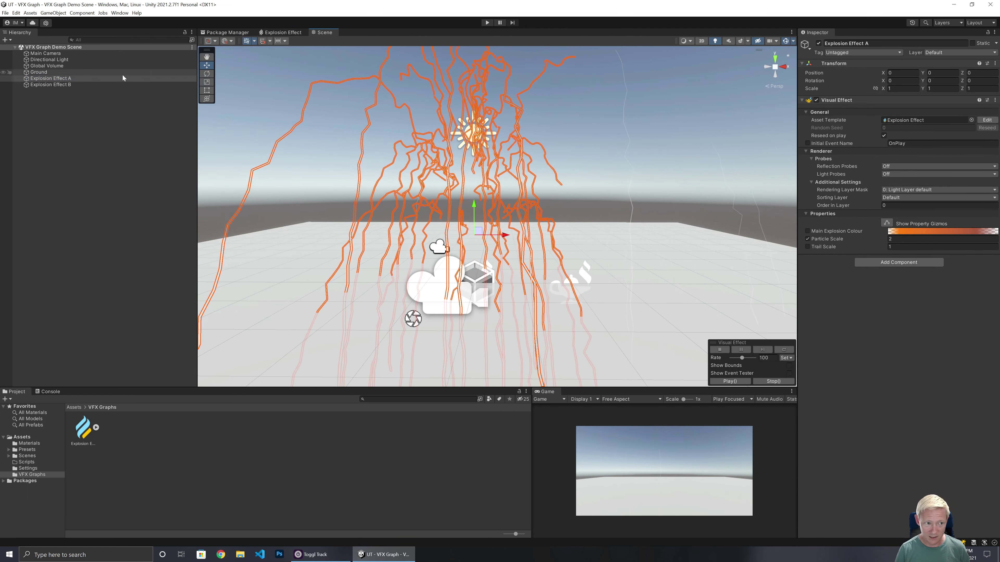
{"action": "left_click", "coordinate": [859, 246]}
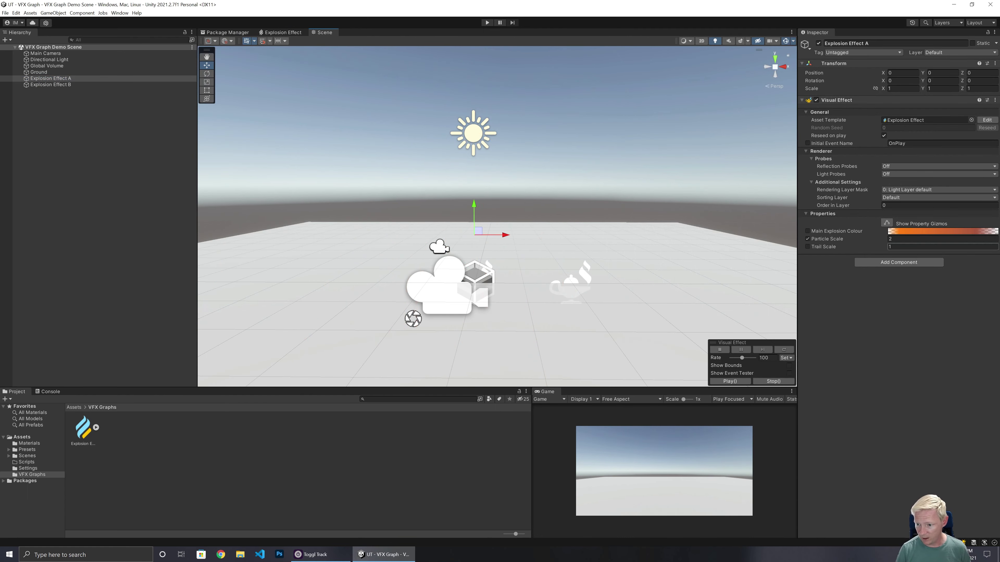
{"action": "type", "text": "0"}
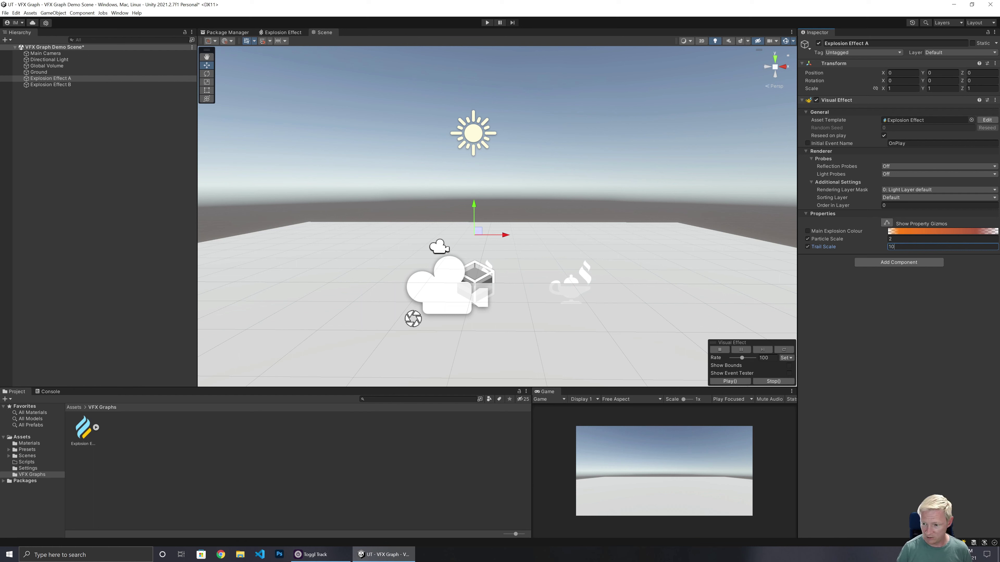
{"action": "left_click", "coordinate": [783, 350]}
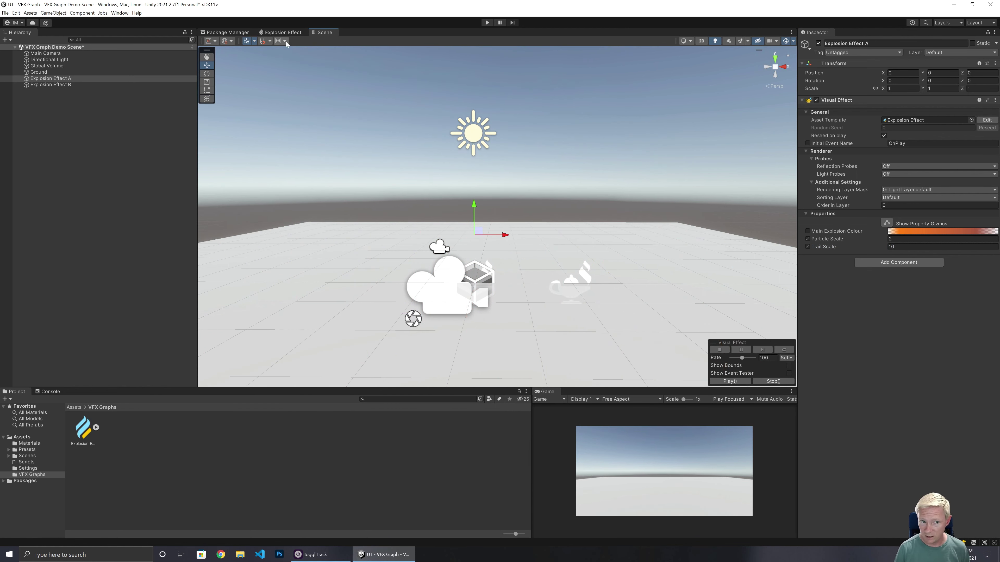
Collapse the Main Explosion Colour, Particle Scale and Trail Scale properties in the Explosion Effect graph's blackboard
{"action": "left_click", "coordinate": [287, 31]}
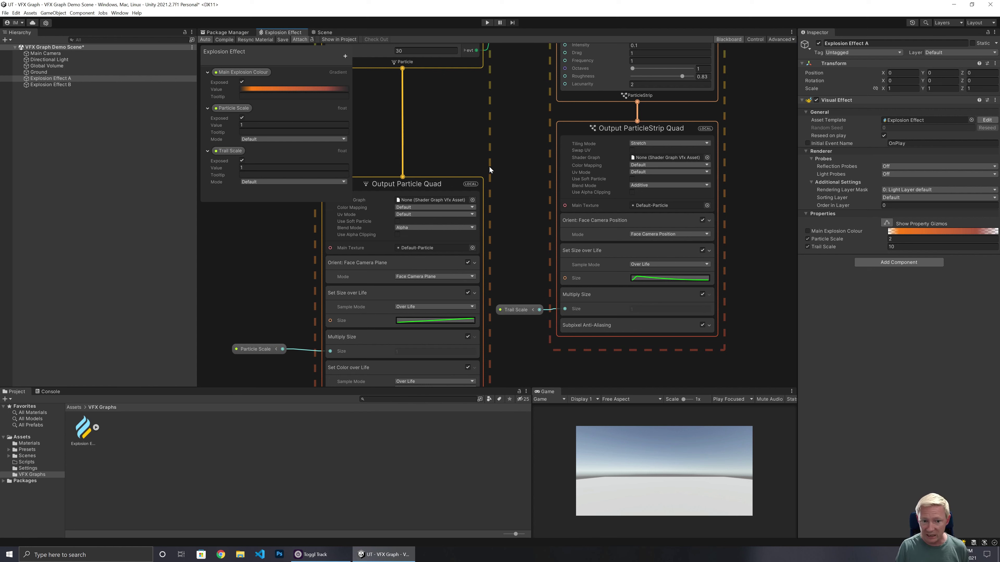
{"action": "middle_click_drag", "start_coordinate": [526, 211], "coordinate": [535, 373]}
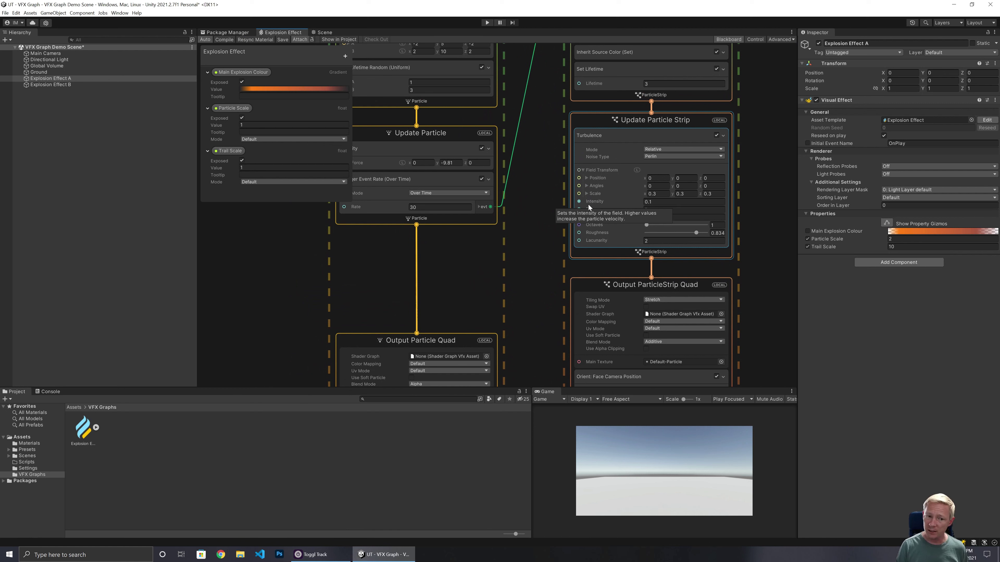
{"action": "left_click", "coordinate": [208, 72]}
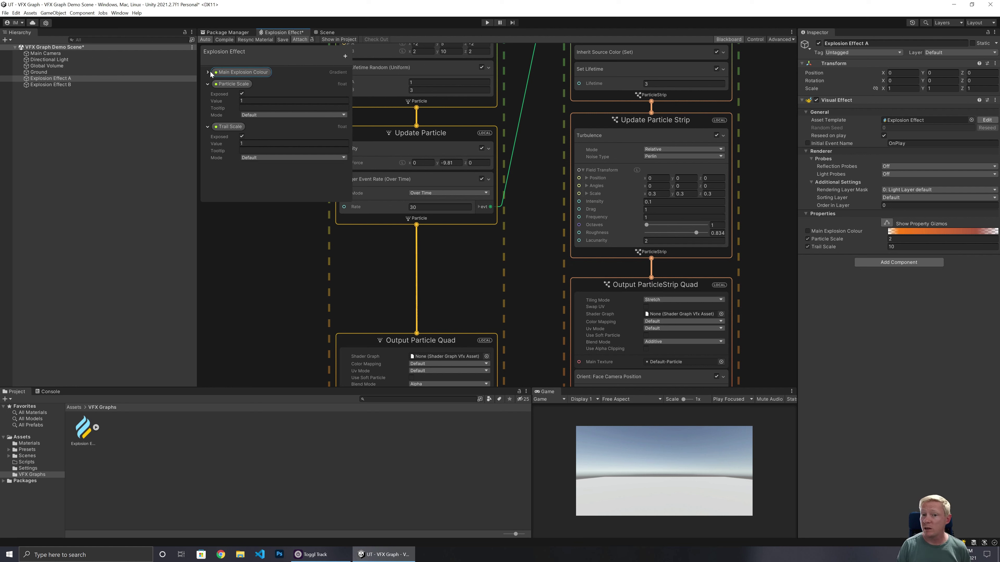
{"action": "left_click", "coordinate": [207, 84]}
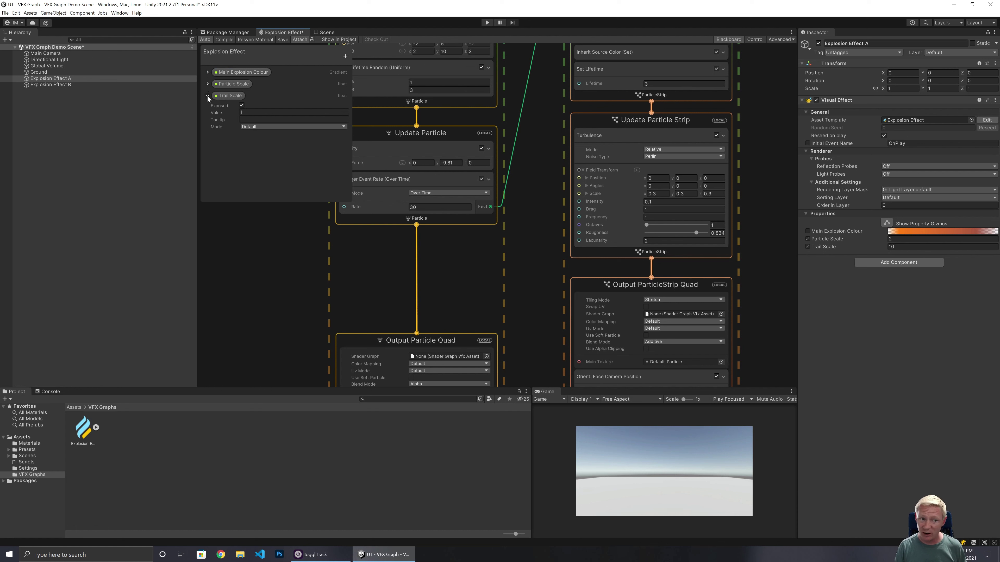
{"action": "left_click", "coordinate": [208, 96]}
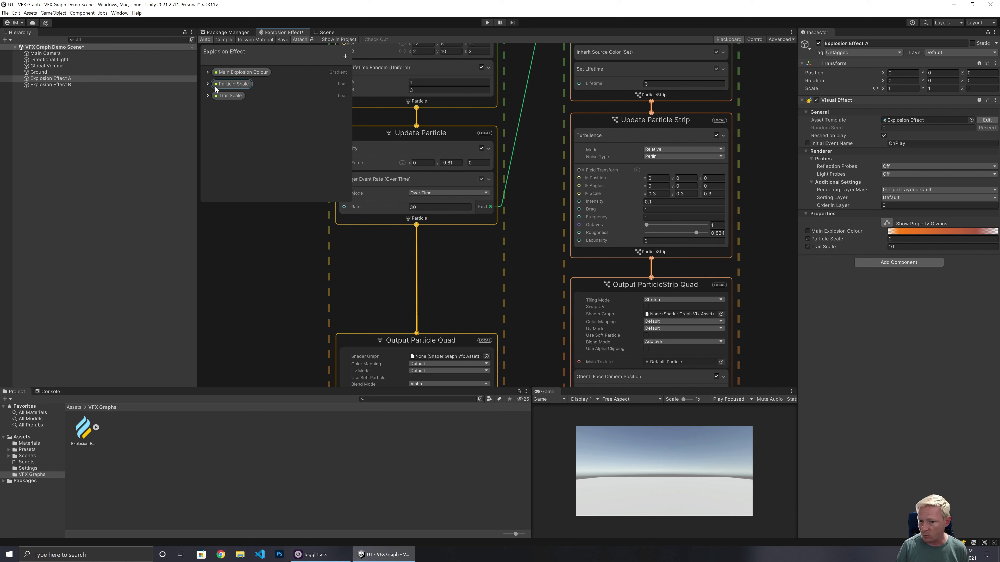
Review the strip capacity and particle-per-strip count in Initialize Particle Strip and the Update contexts beneath it
{"action": "middle_click_drag", "start_coordinate": [539, 143], "coordinate": [513, 240]}
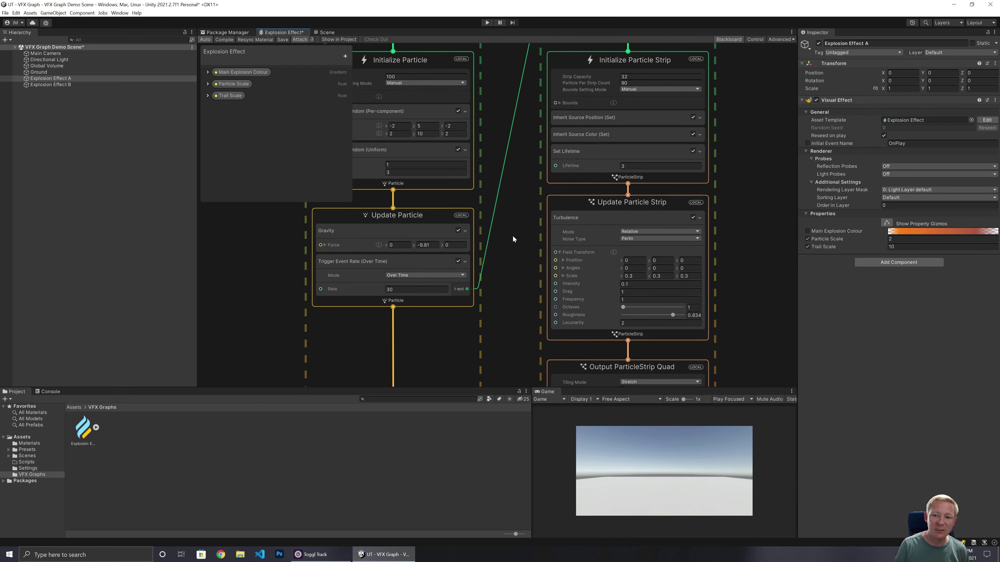
{"action": "middle_click_drag", "start_coordinate": [523, 192], "coordinate": [526, 299]}
{"action": "left_click", "coordinate": [634, 173]}
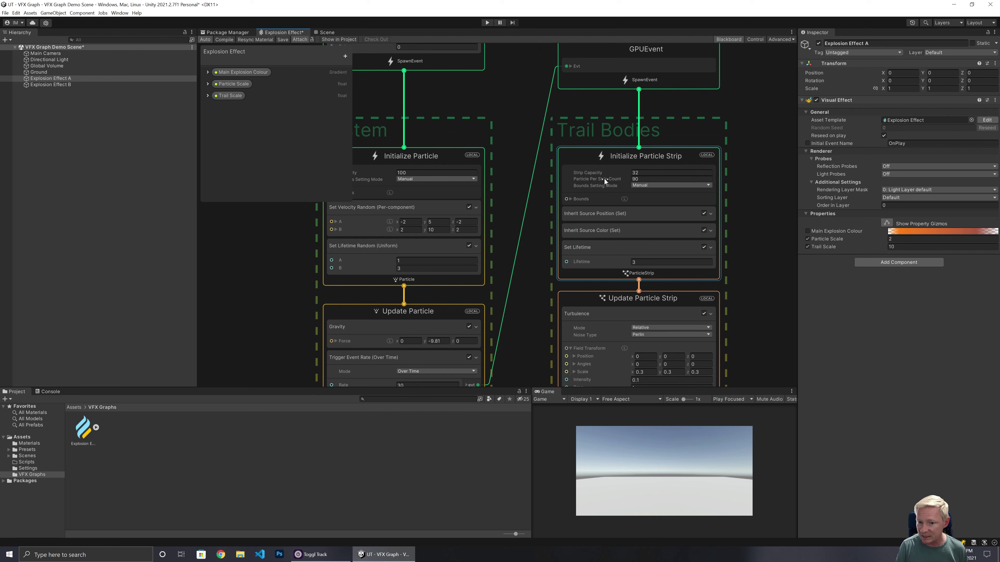
{"action": "left_click", "coordinate": [551, 244]}
{"action": "middle_click_drag", "start_coordinate": [541, 285], "coordinate": [554, 167]}
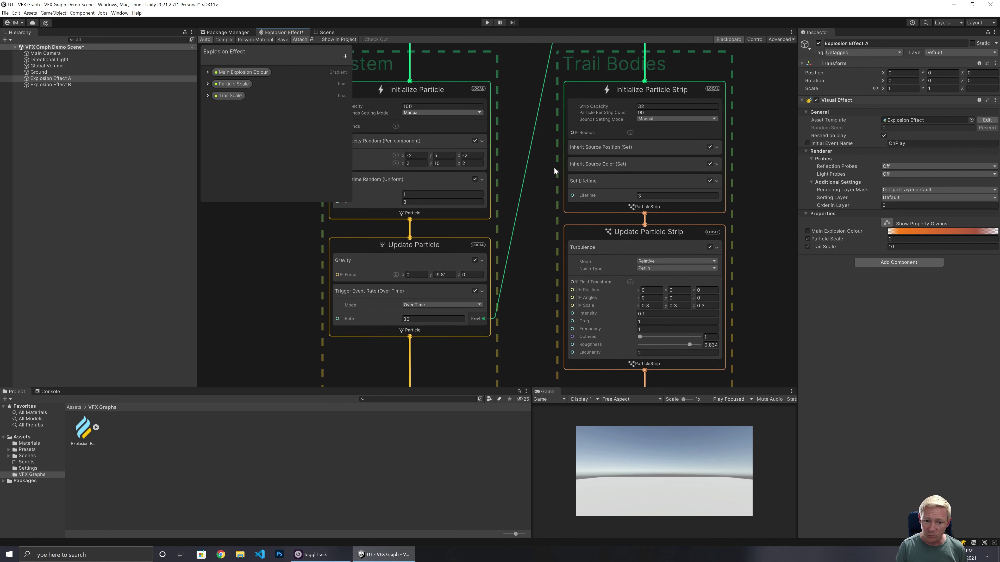
Set Initialize Particle Strip's Strip Capacity to 64 and its Particle Per Strip Count to 180
{"action": "left_click", "coordinate": [414, 298]}
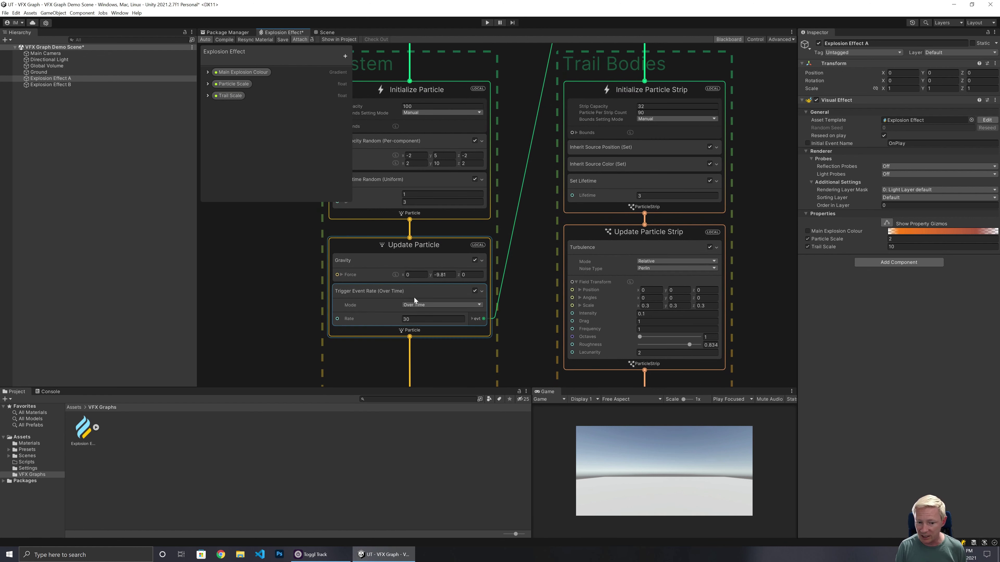
{"action": "left_click", "coordinate": [425, 319]}
{"action": "left_click", "coordinate": [520, 234]}
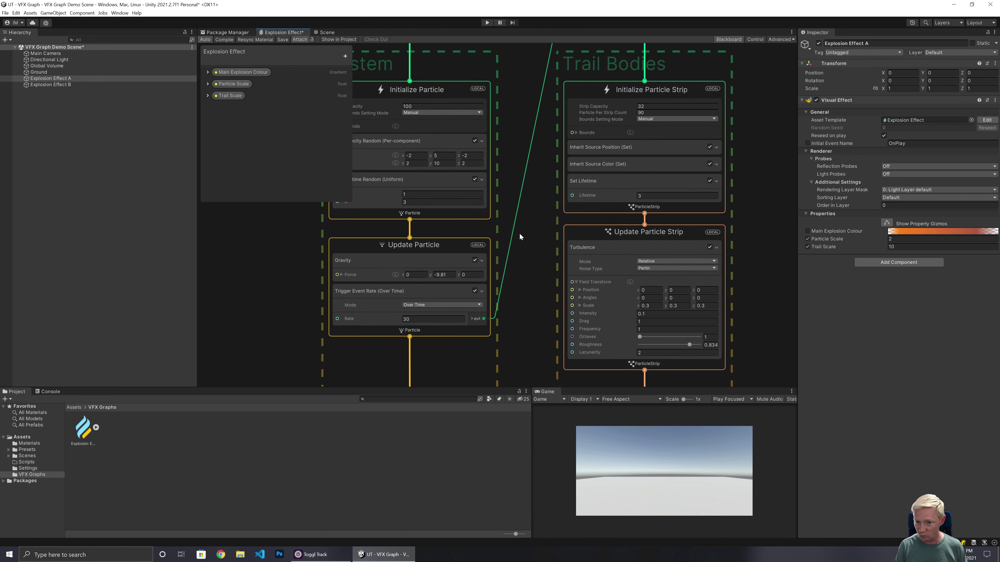
{"action": "left_click", "coordinate": [646, 131]}
{"action": "left_click", "coordinate": [661, 107]}
{"action": "double_click", "coordinate": [631, 105]}
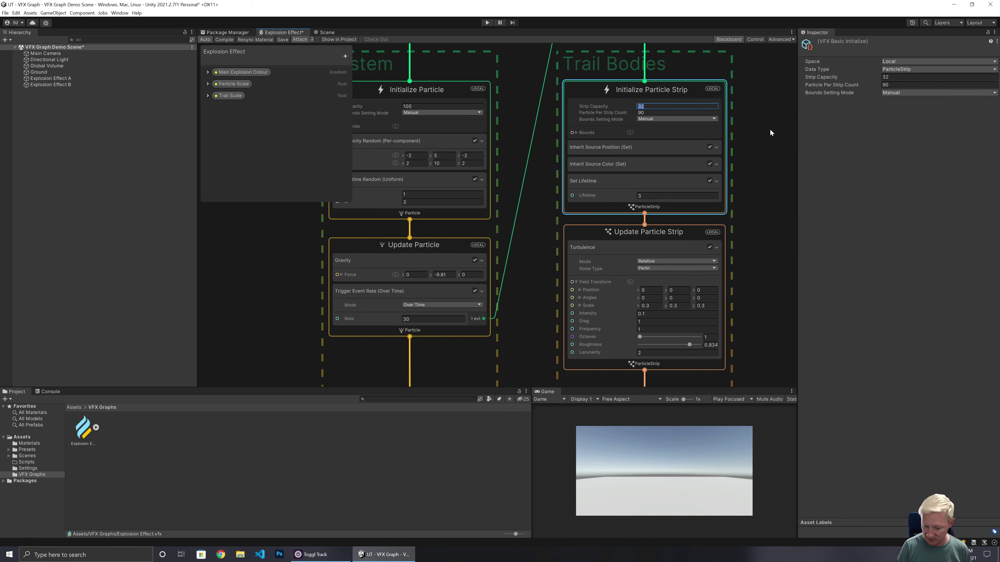
{"action": "type", "text": "64"}
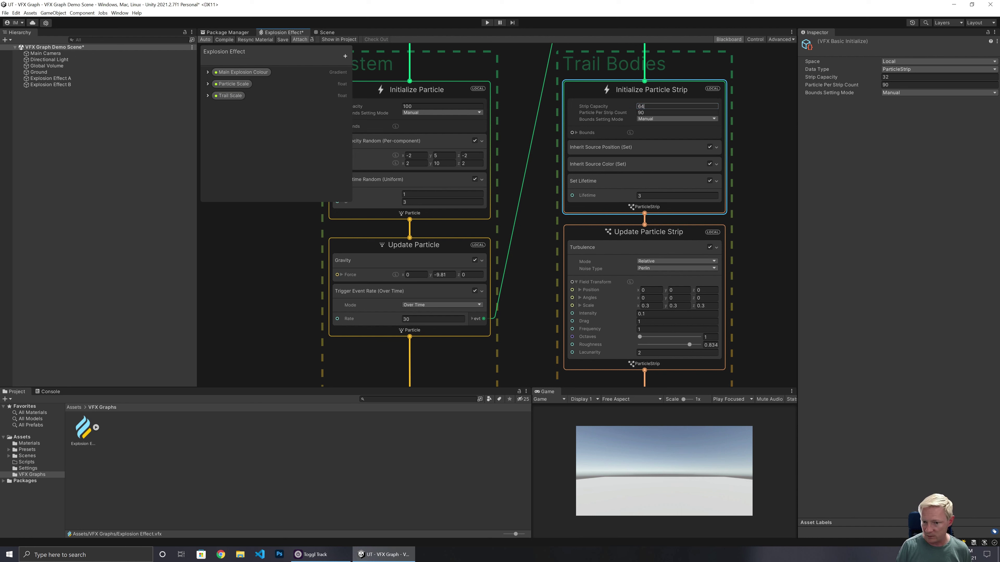
{"action": "key", "text": "Tab"}
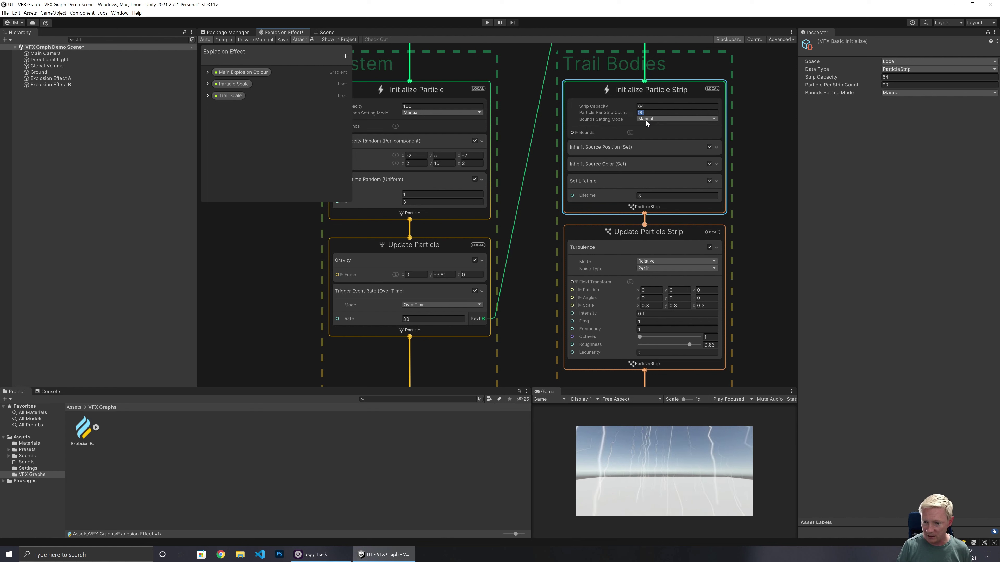
{"action": "type", "text": "18"}
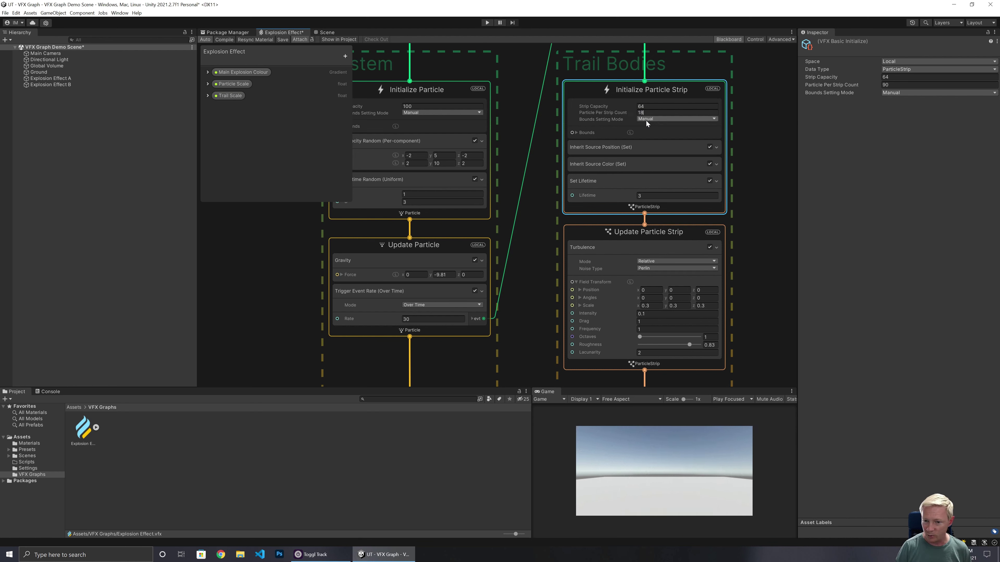
{"action": "type", "text": "0"}
{"action": "key", "text": "Return"}
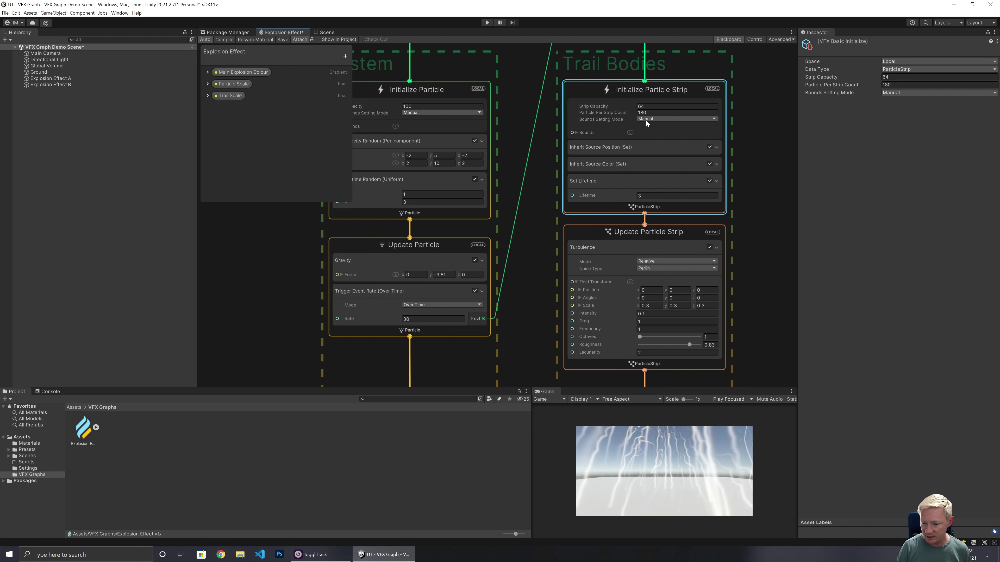
Test the Trigger Event Rate block's Rate at 3 and at 30, saving the graph after each change
{"action": "left_click", "coordinate": [420, 319]}
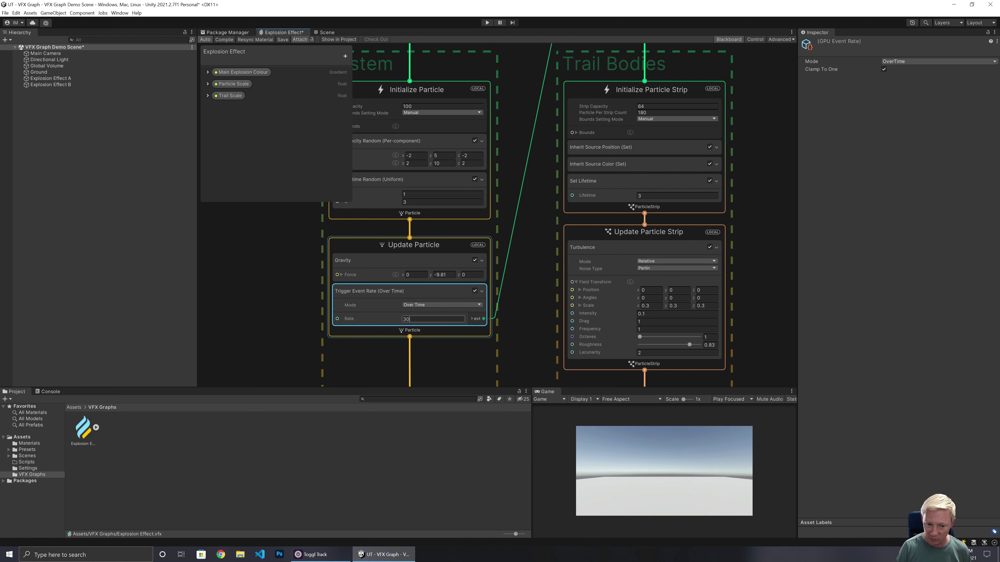
{"action": "left_click_drag", "start_coordinate": [409, 319], "coordinate": [376, 319]}
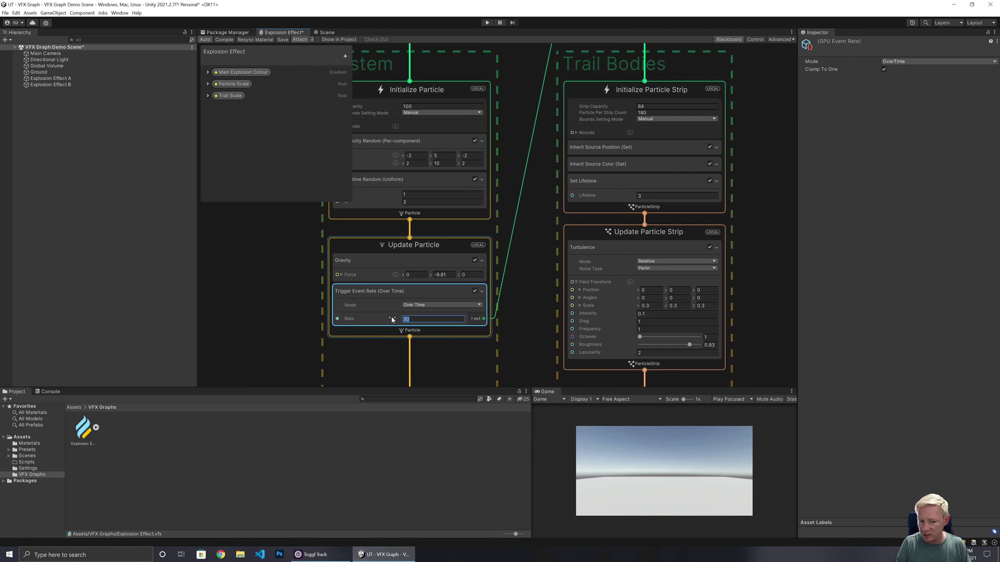
{"action": "type", "text": "3"}
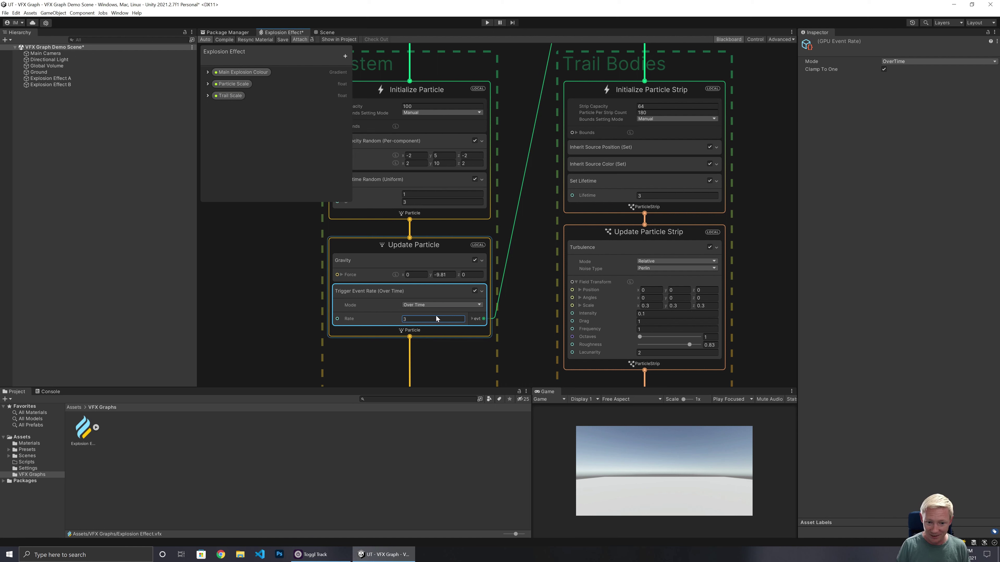
{"action": "left_click", "coordinate": [283, 40]}
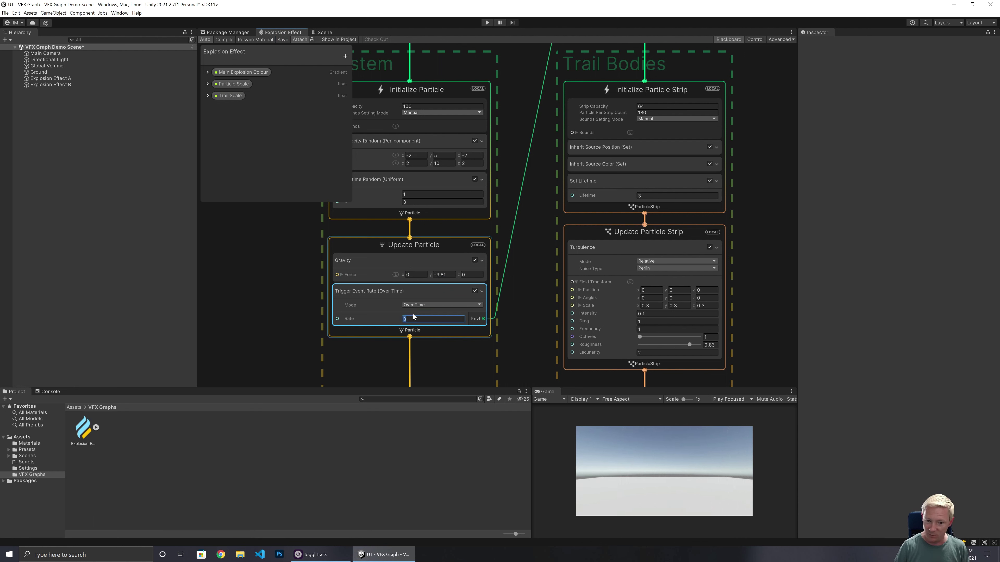
{"action": "type", "text": "30"}
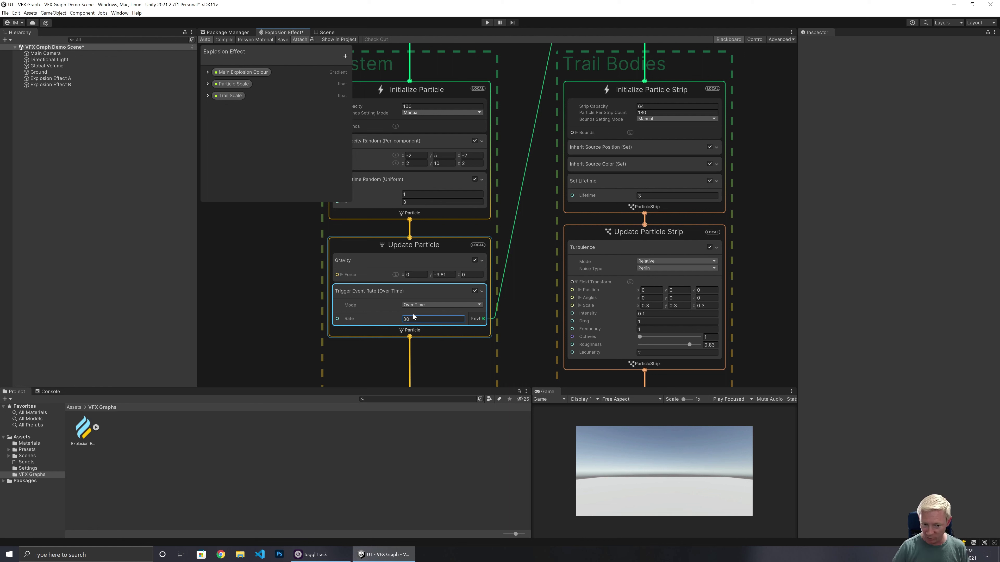
{"action": "left_click", "coordinate": [282, 39]}
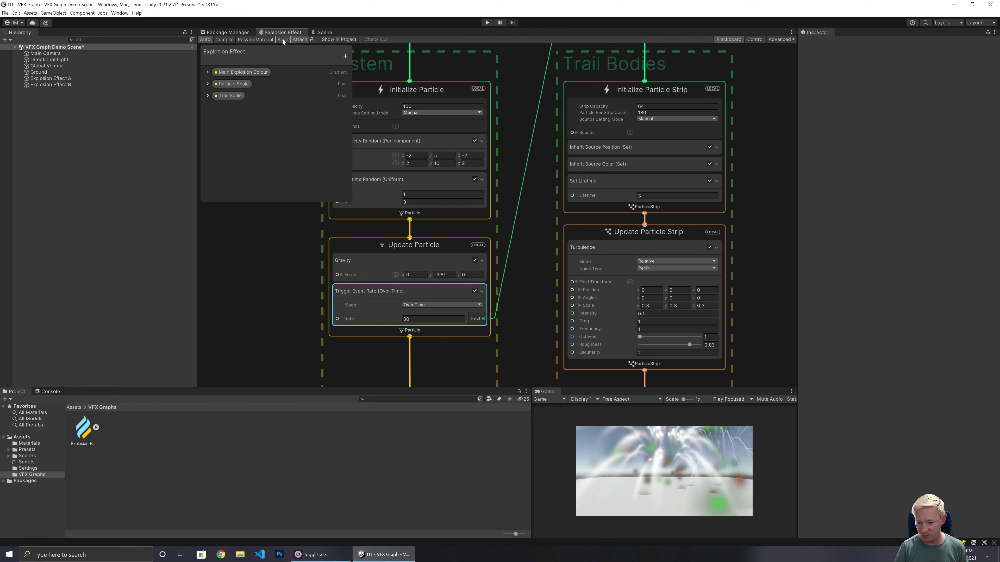
Set the Trigger Event Rate block's Rate to 60 in Update Particle and save the graph
{"action": "left_click", "coordinate": [417, 319]}
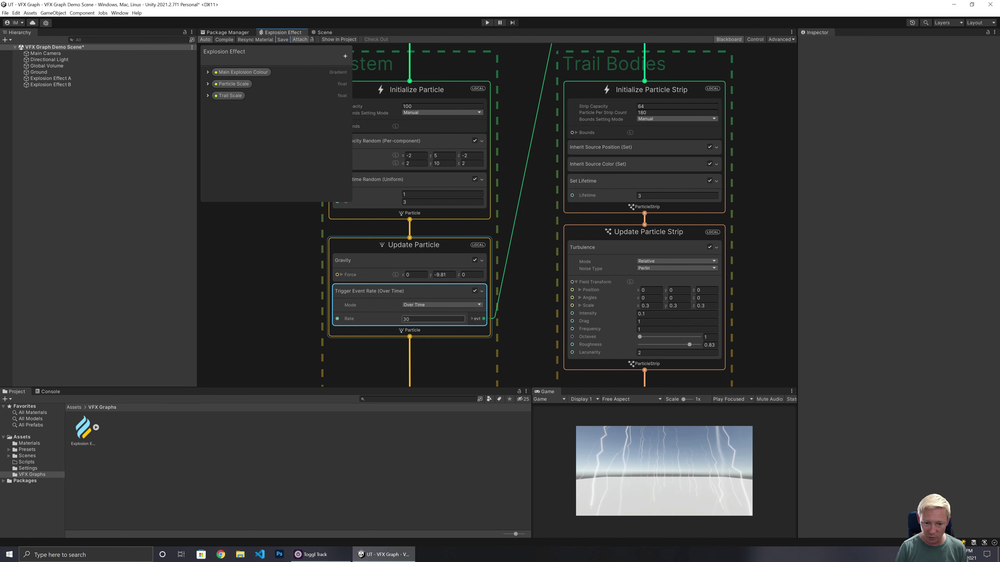
{"action": "type", "text": "60"}
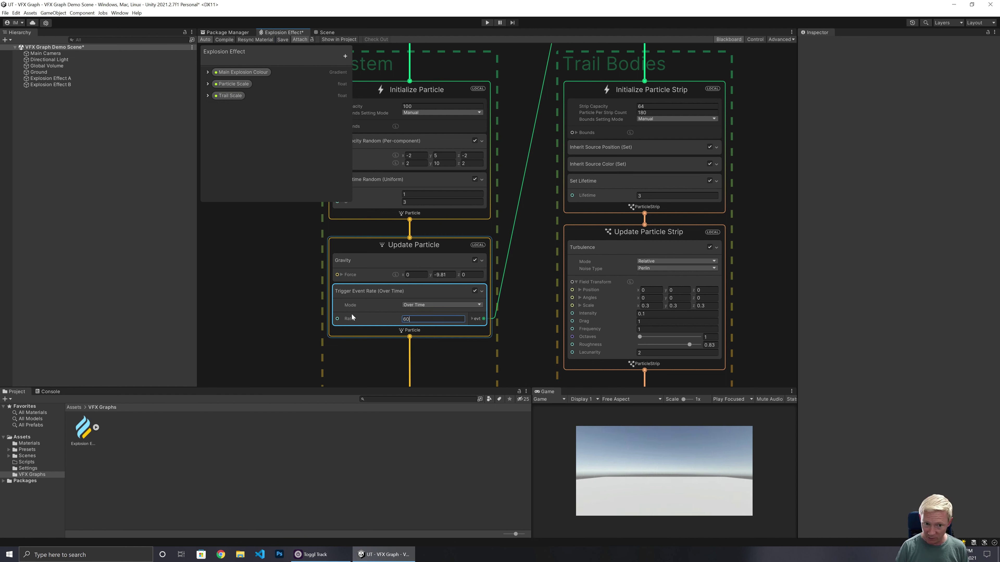
{"action": "left_click", "coordinate": [282, 40]}
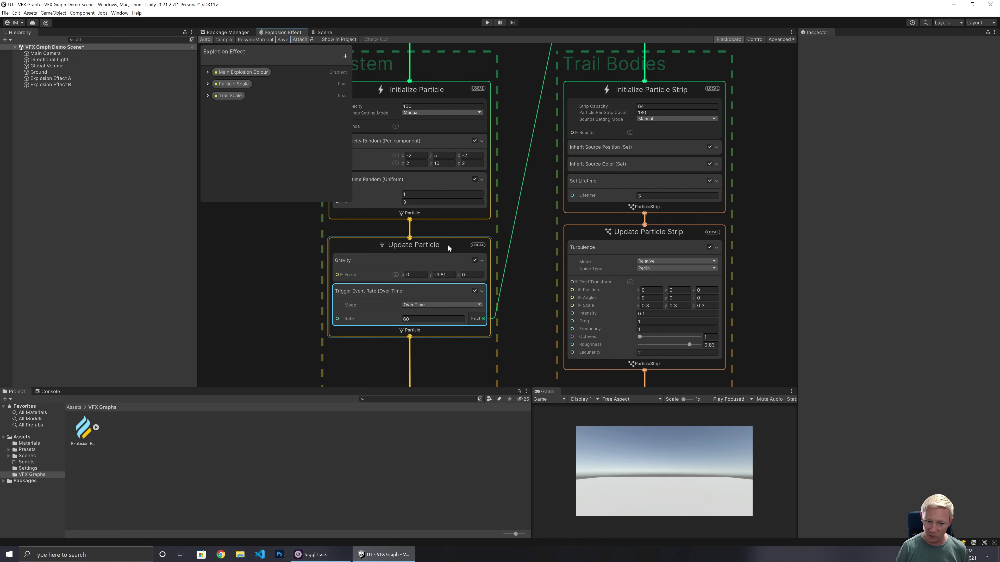
Return the Trigger Event Rate block's Rate to 30 and save the graph
{"action": "left_click", "coordinate": [403, 319]}
{"action": "type", "text": "30"}
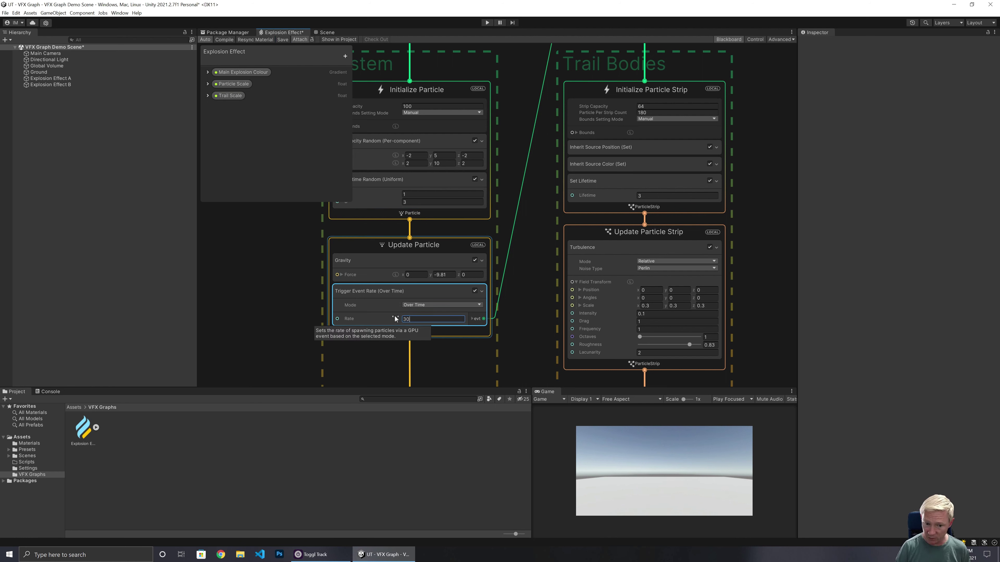
{"action": "left_click", "coordinate": [282, 39]}
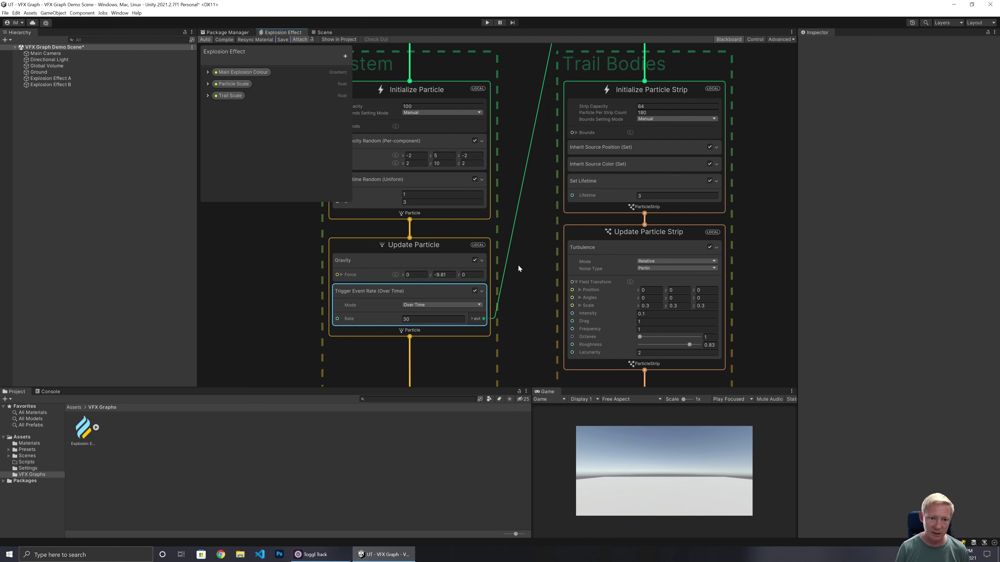
Move the GPUEvent and all Trail Bodies contexts together further right, leaving free space beside the main System
{"action": "middle_click_drag", "start_coordinate": [519, 174], "coordinate": [497, 289]}
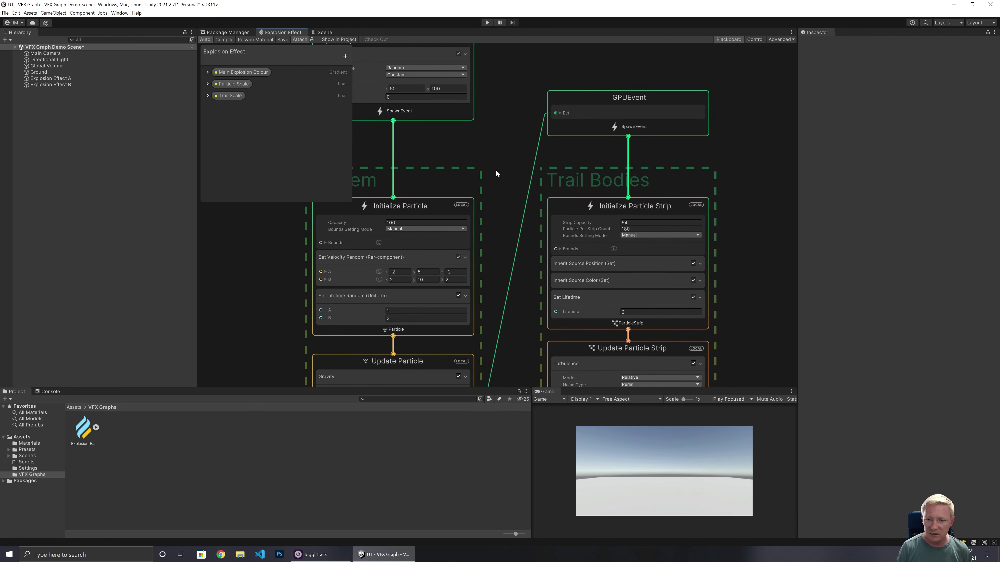
{"action": "scroll", "coordinate": [507, 111], "scroll_direction": "down", "scroll_amount": 3}
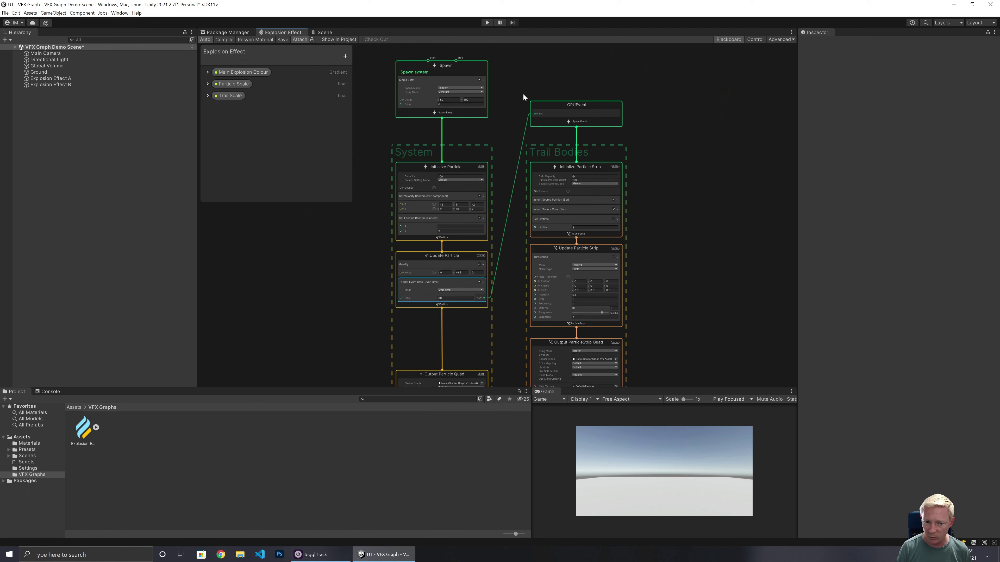
{"action": "left_click_drag", "start_coordinate": [510, 100], "coordinate": [595, 265]}
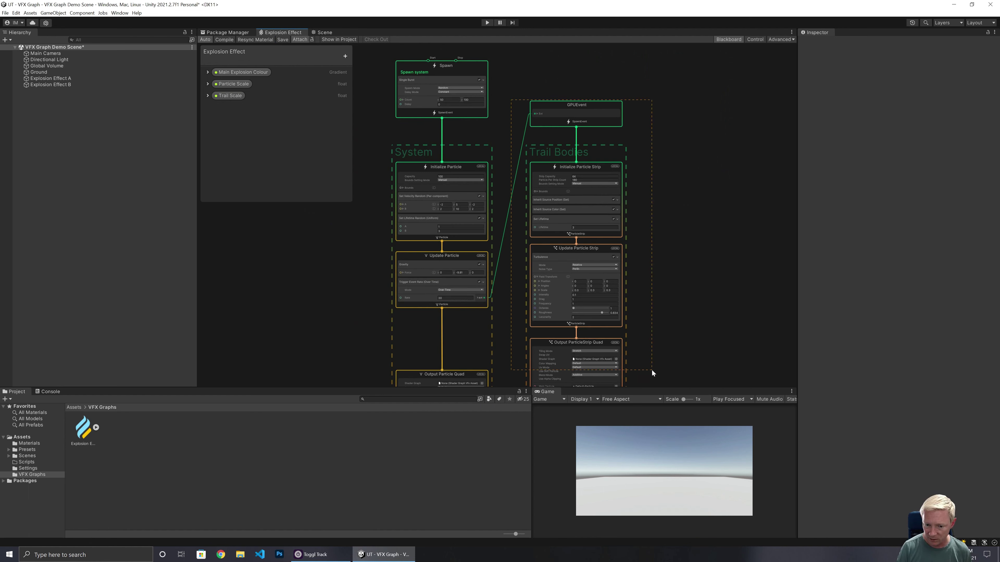
{"action": "left_click_drag", "start_coordinate": [653, 369], "coordinate": [653, 369]}
{"action": "middle_click_drag", "start_coordinate": [682, 333], "coordinate": [693, 350]}
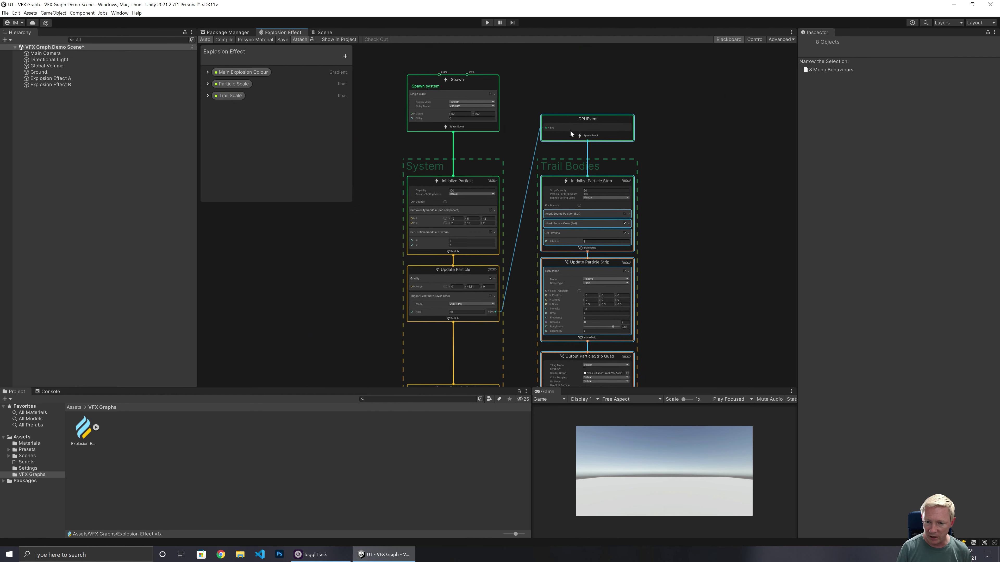
{"action": "left_click_drag", "start_coordinate": [570, 130], "coordinate": [712, 123]}
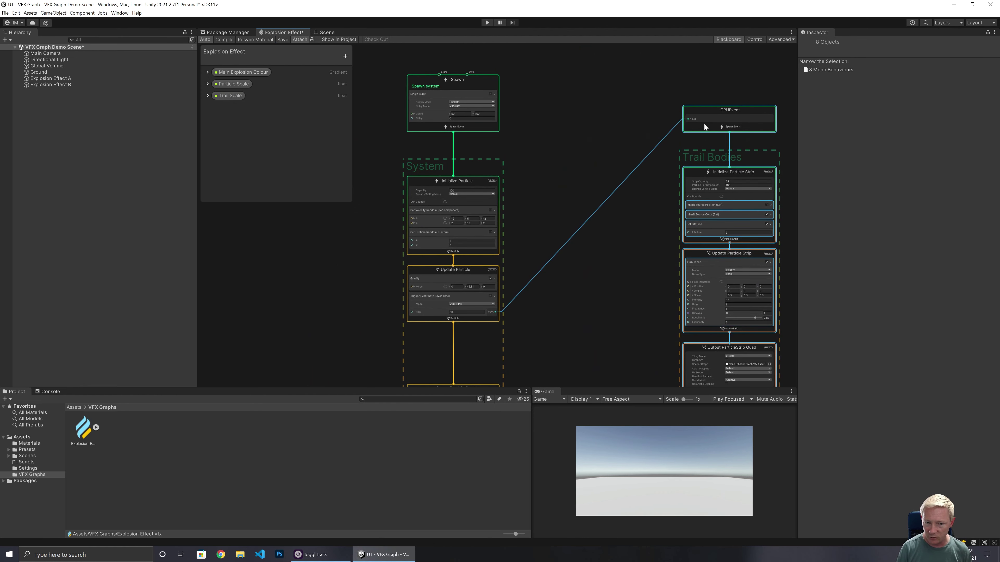
{"action": "left_click", "coordinate": [546, 116]}
Create a new Spawn context and align it beside the existing Spawn system context
{"action": "scroll", "coordinate": [528, 134], "scroll_direction": "up", "scroll_amount": 4}
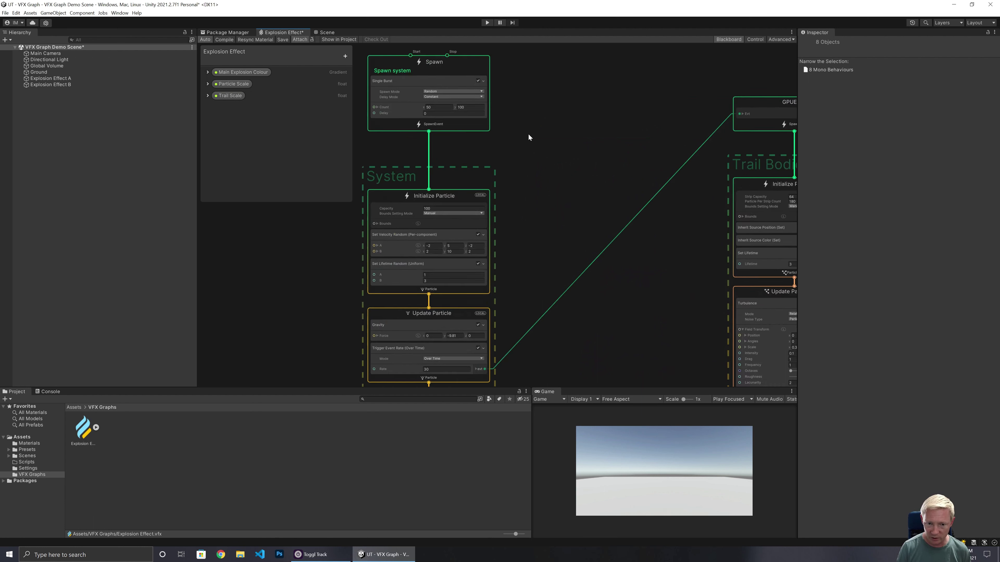
{"action": "middle_click_drag", "start_coordinate": [517, 139], "coordinate": [569, 170]}
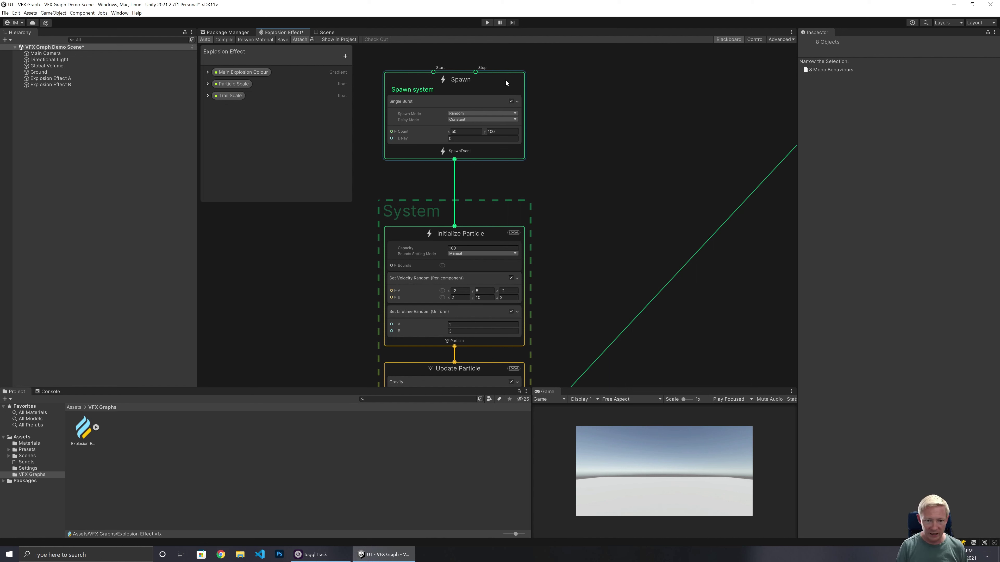
{"action": "right_click", "coordinate": [566, 80]}
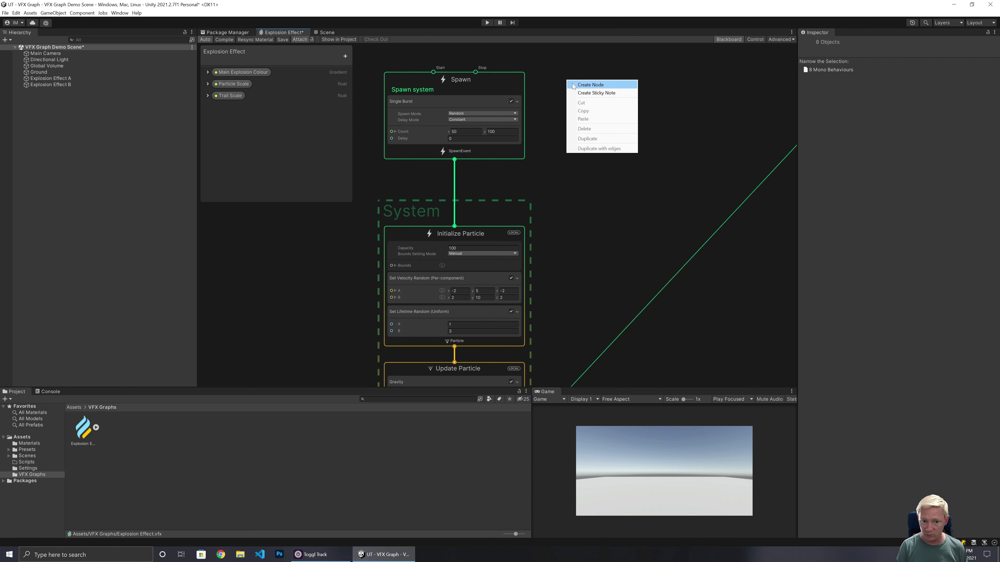
{"action": "left_click", "coordinate": [591, 85]}
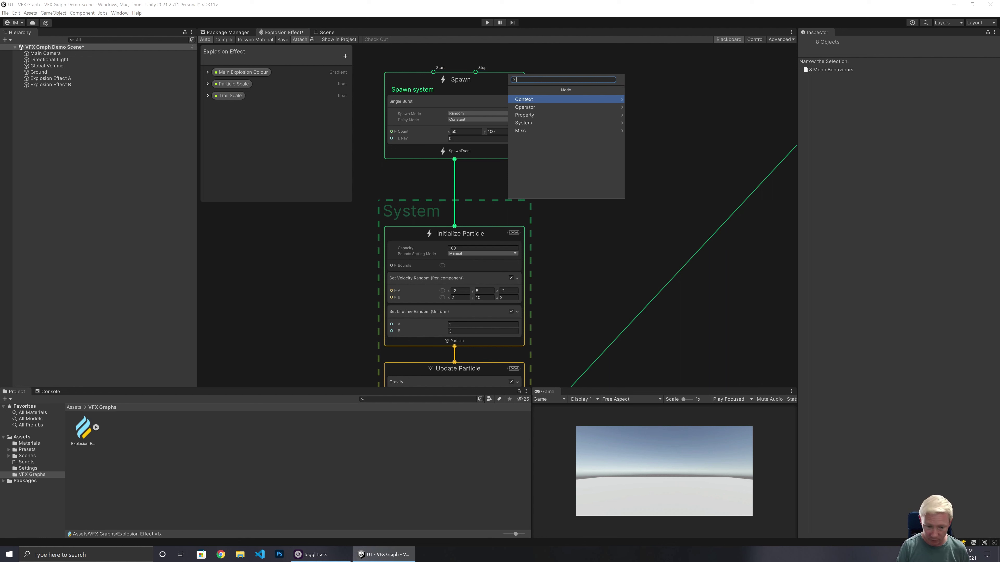
{"action": "type", "text": "spawn"}
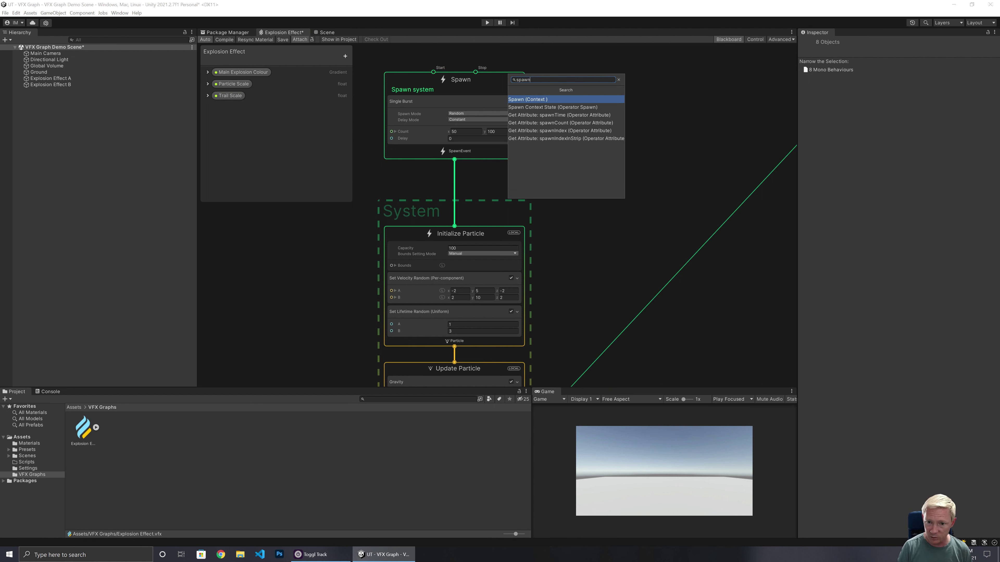
{"action": "left_click", "coordinate": [548, 99]}
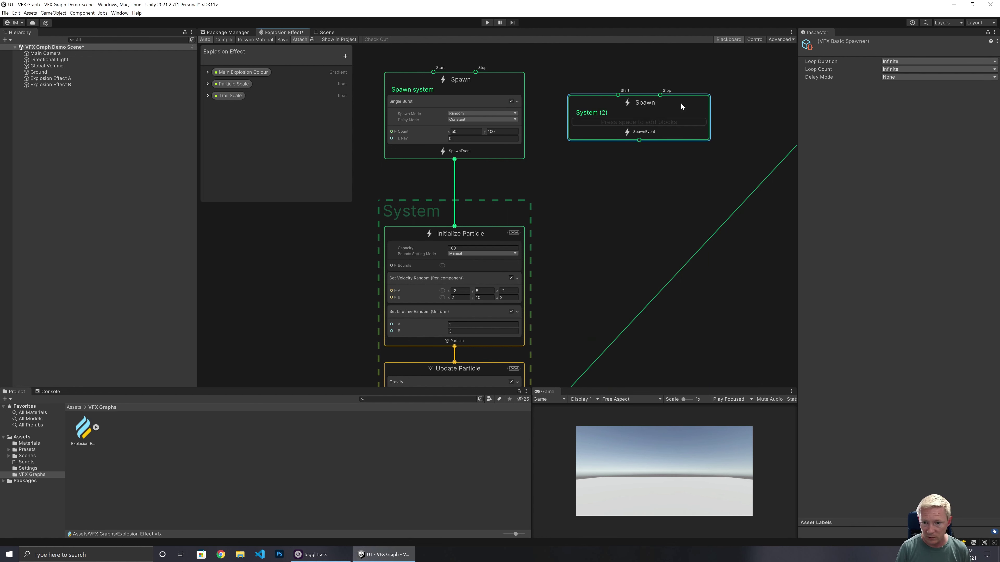
{"action": "left_click_drag", "start_coordinate": [605, 102], "coordinate": [588, 79]}
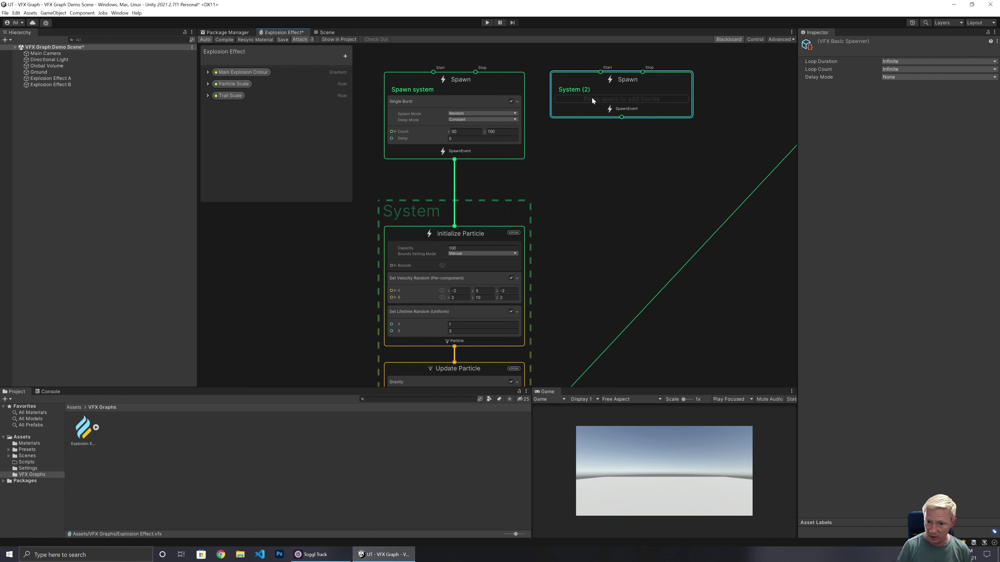
Add a Constant Spawn Rate block to the new Spawn context
{"action": "key", "text": "space"}
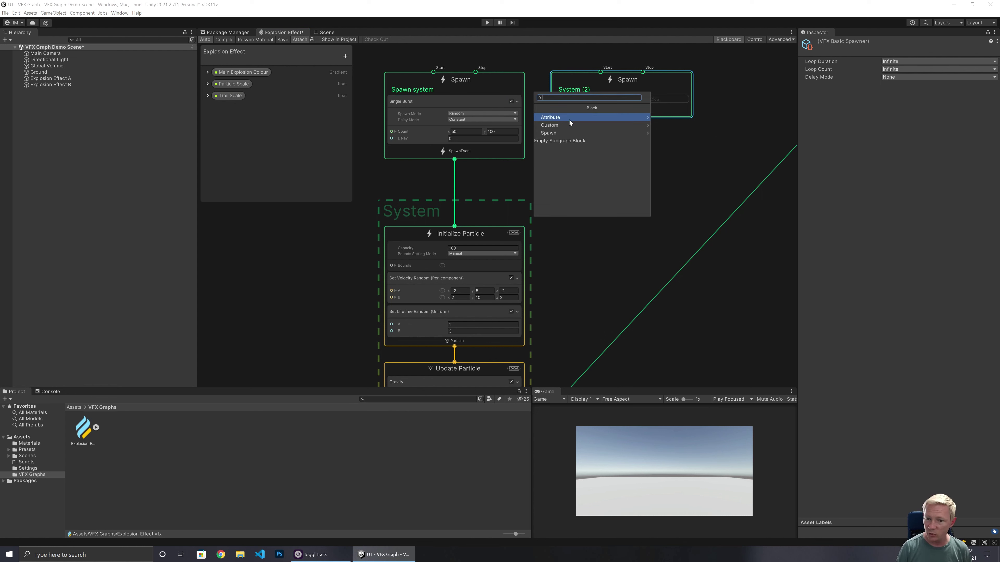
{"action": "left_click", "coordinate": [555, 133]}
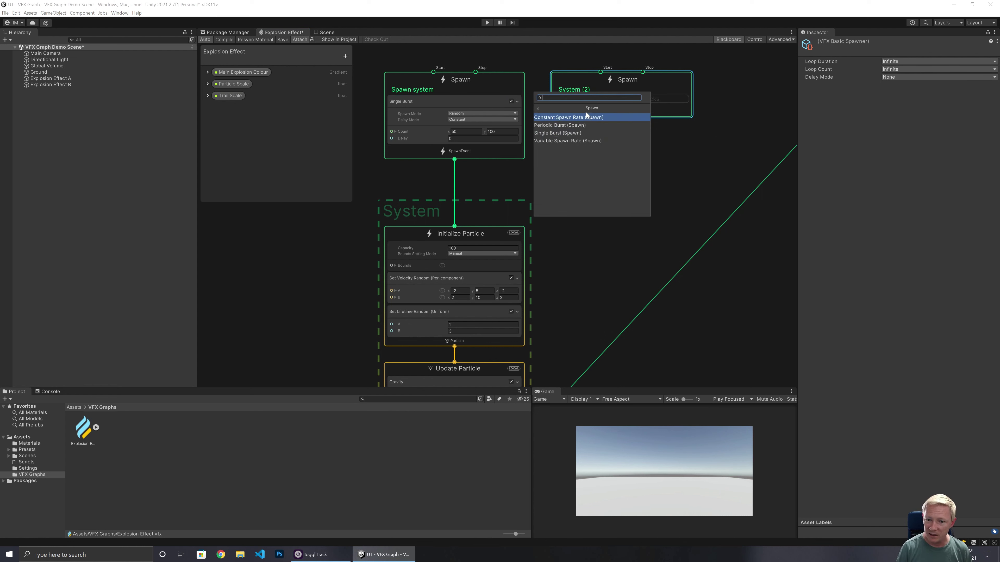
{"action": "left_click", "coordinate": [575, 118]}
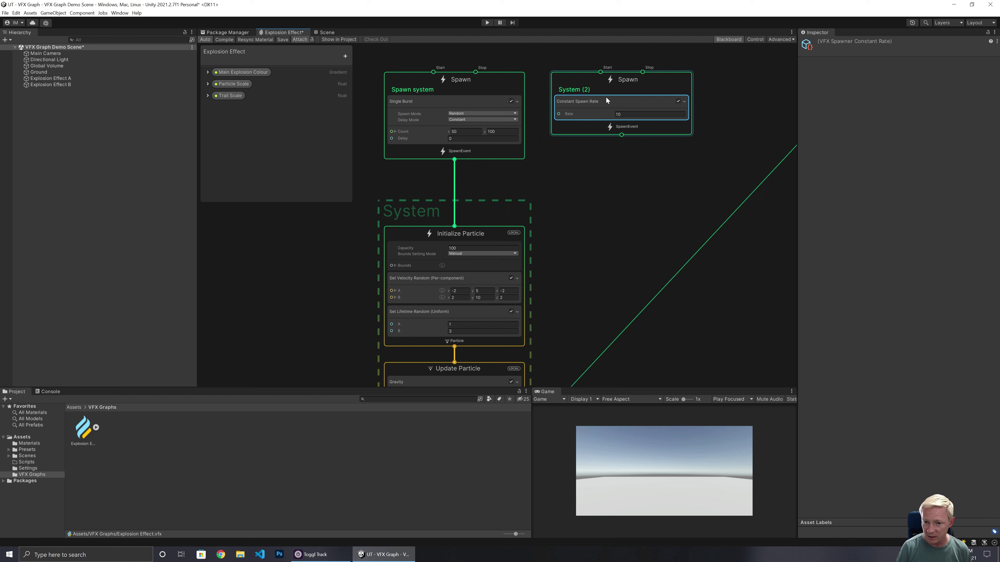
{"action": "left_click", "coordinate": [619, 114]}
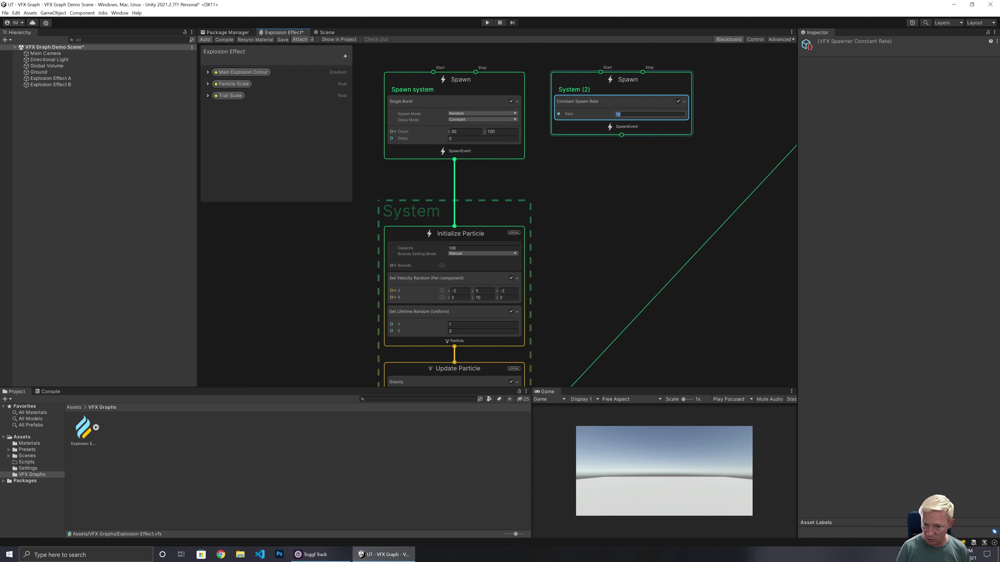
Add a Periodic Burst block to the new Spawn context and delete its Constant Spawn Rate block
{"action": "left_click", "coordinate": [620, 88]}
{"action": "key", "text": "space"}
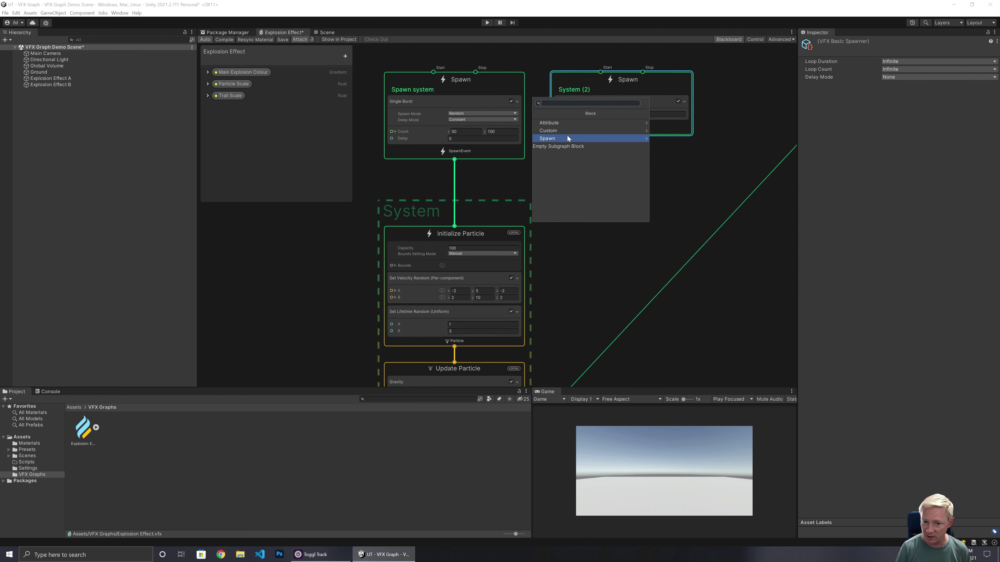
{"action": "left_click", "coordinate": [567, 136]}
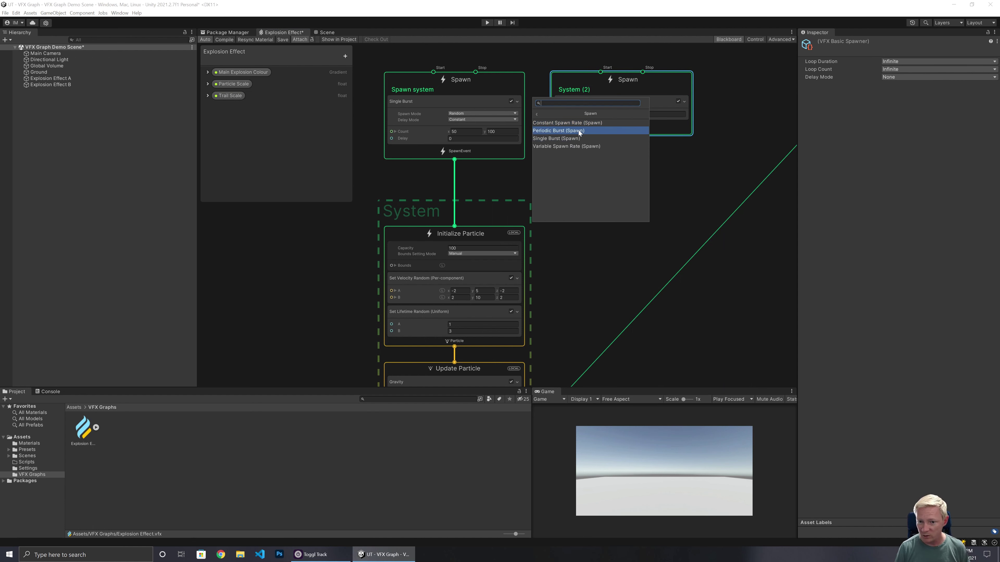
{"action": "left_click", "coordinate": [578, 130]}
{"action": "left_click", "coordinate": [593, 152]}
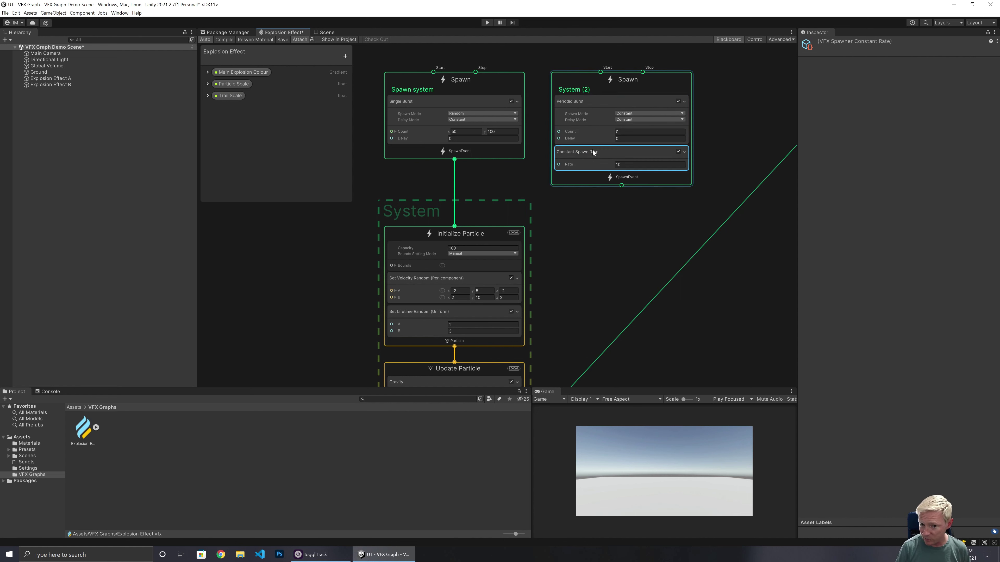
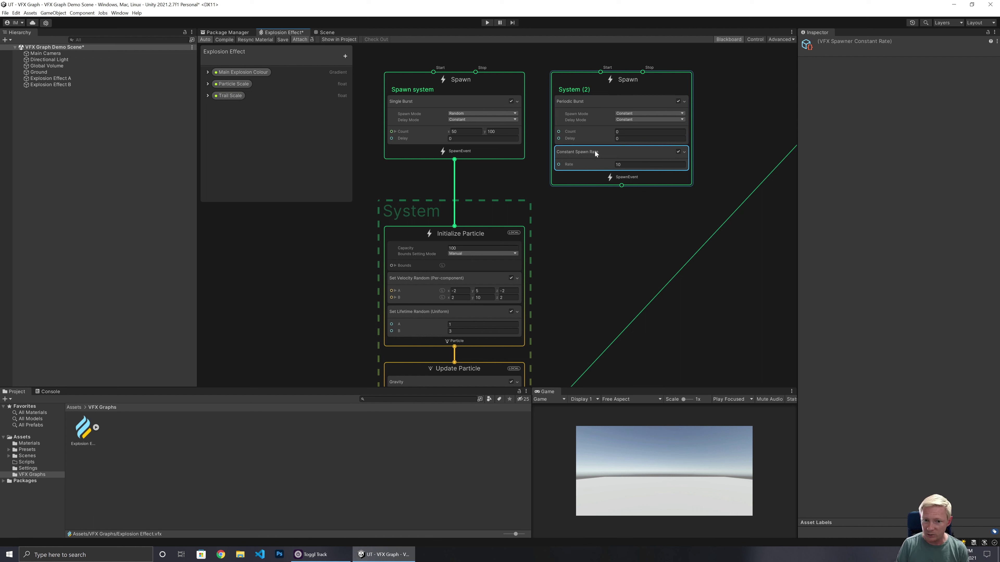
{"action": "key", "text": "Delete"}
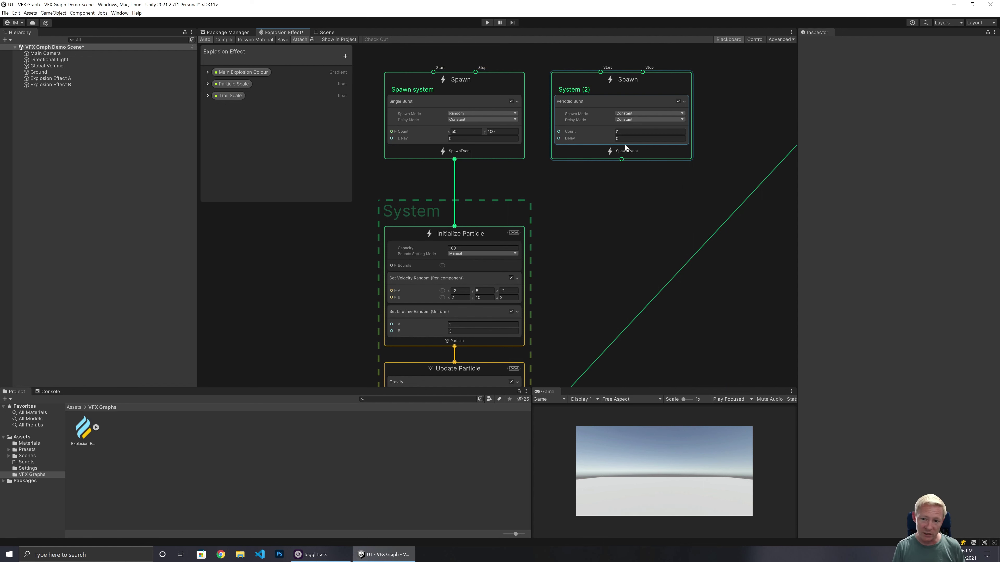
Set the Periodic Burst's Delay Mode to Random with a delay range of 1 to 2
{"action": "left_click", "coordinate": [630, 120]}
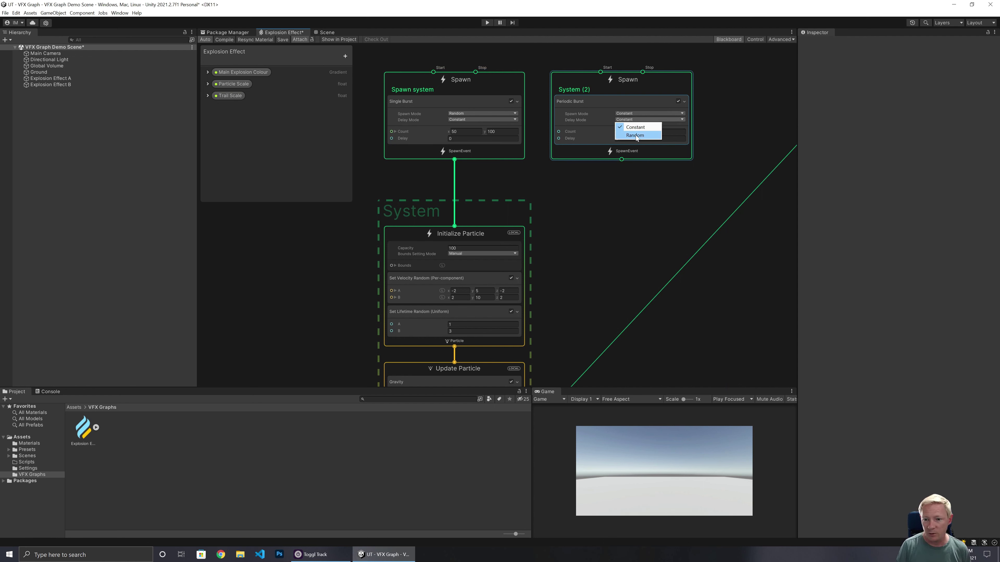
{"action": "left_click", "coordinate": [630, 130]}
{"action": "left_click", "coordinate": [607, 137]}
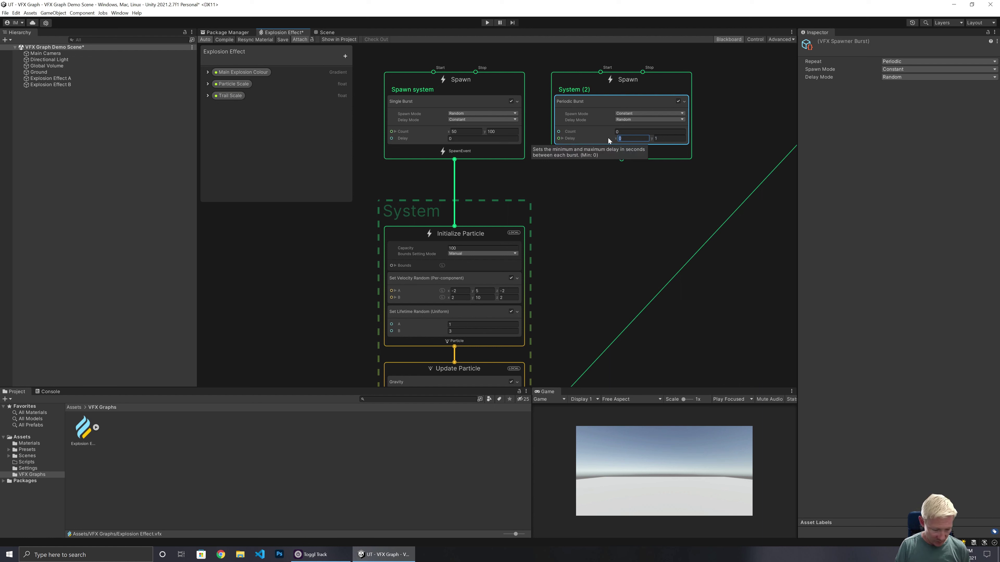
{"action": "left_click", "coordinate": [633, 138]}
{"action": "type", "text": "1"}
{"action": "left_click", "coordinate": [656, 138]}
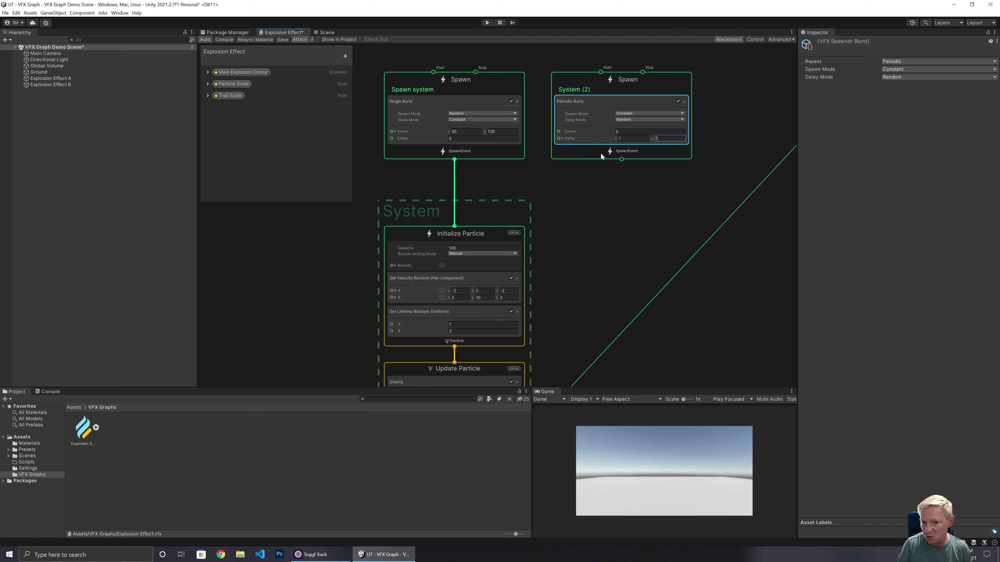
{"action": "type", "text": "2"}
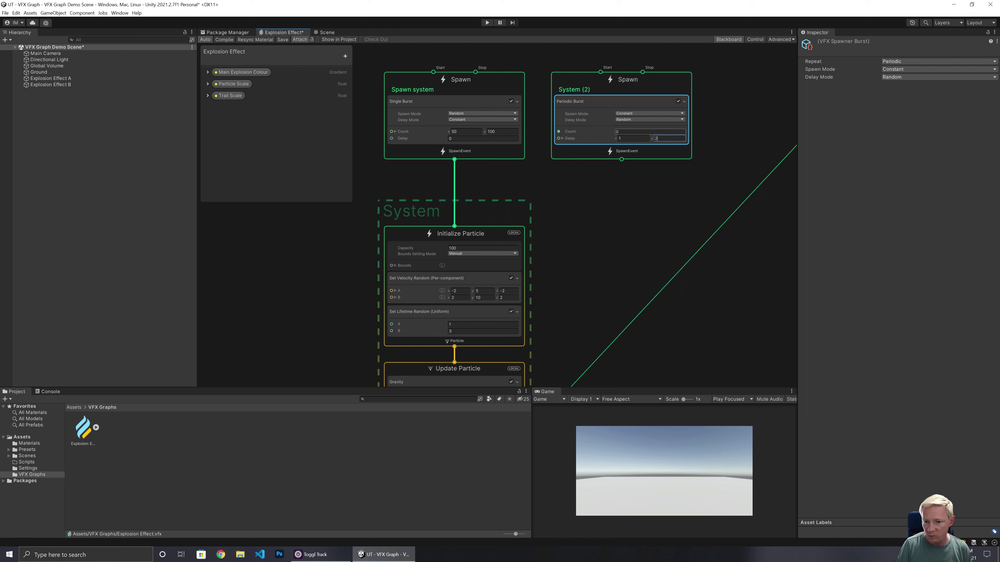
Set the Periodic Burst's Spawn Mode to Random with a Count range of 25 to 50
{"action": "left_click", "coordinate": [632, 114]}
{"action": "left_click", "coordinate": [635, 129]}
{"action": "scroll", "coordinate": [632, 142], "scroll_direction": "up", "scroll_amount": 2}
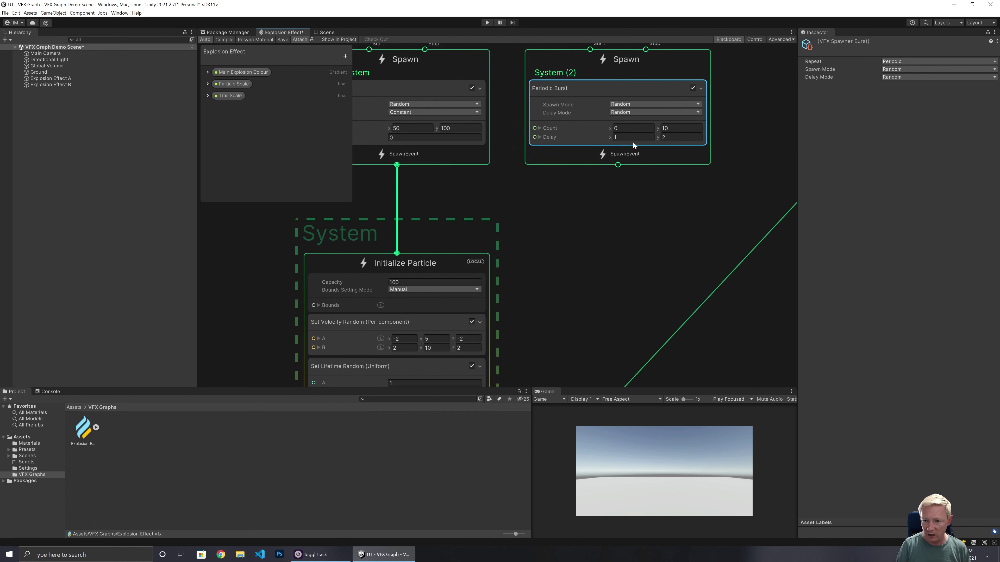
{"action": "middle_click_drag", "start_coordinate": [496, 216], "coordinate": [558, 244]}
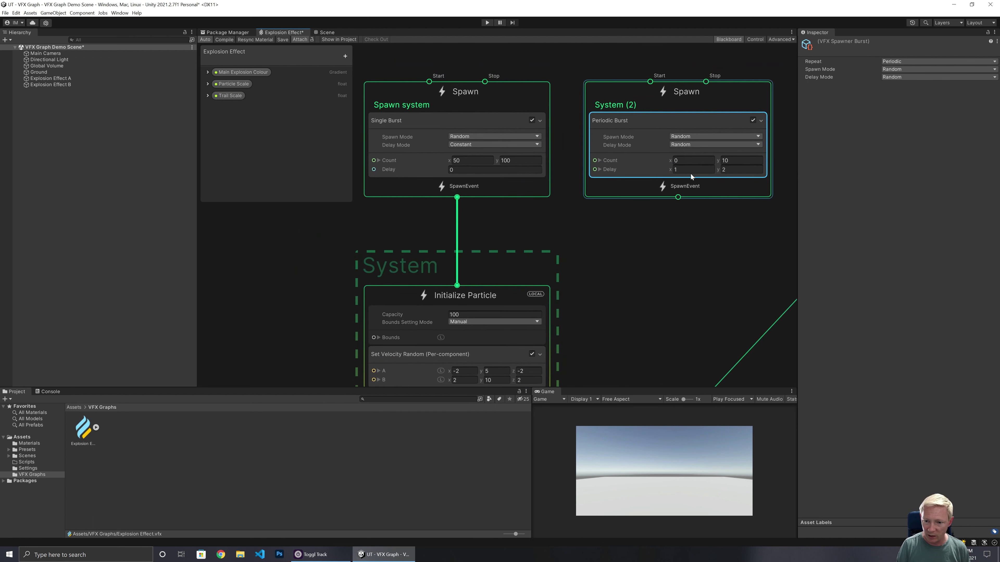
{"action": "left_click", "coordinate": [675, 160]}
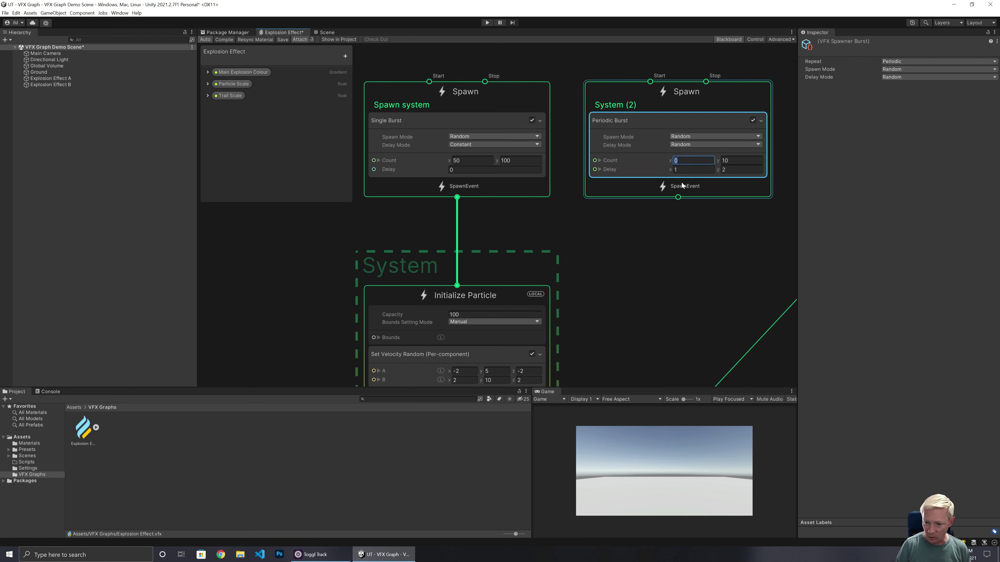
{"action": "type", "text": "25"}
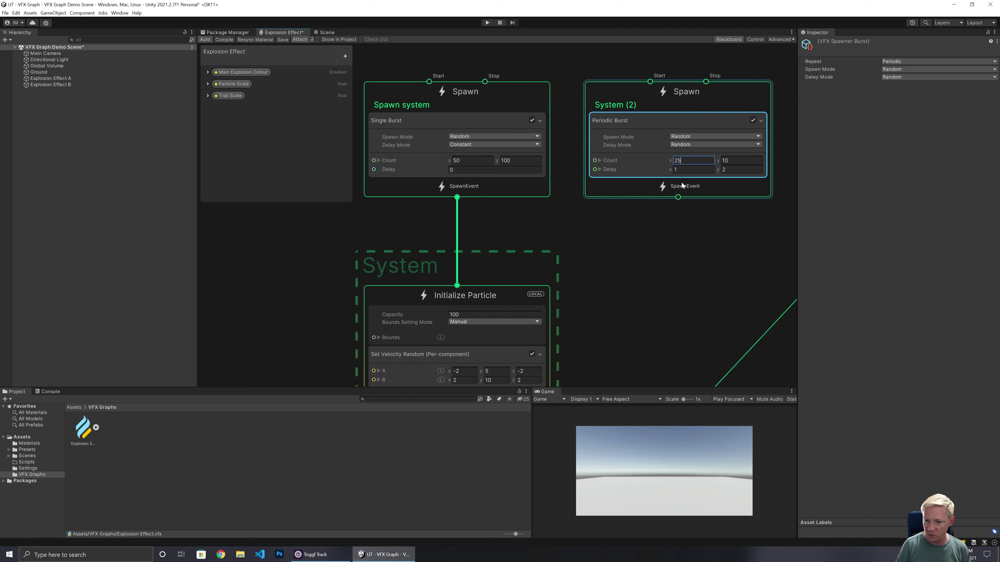
{"action": "key", "text": "Tab"}
{"action": "type", "text": "50"}
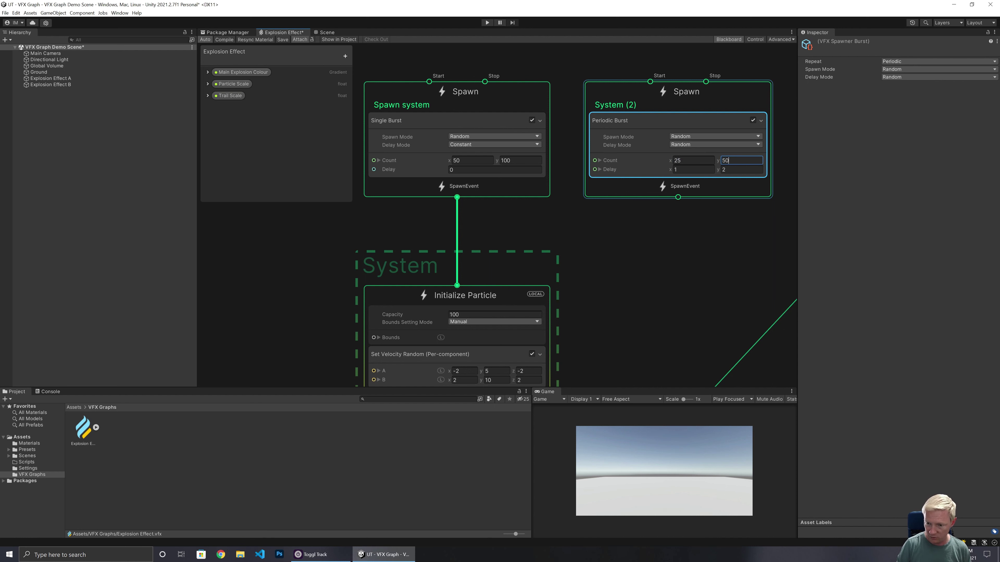
{"action": "key", "text": "Return"}
Connect the new Spawn context's SpawnEvent output to the main System's Initialize Particle context
{"action": "middle_click_drag", "start_coordinate": [641, 260], "coordinate": [648, 179]}
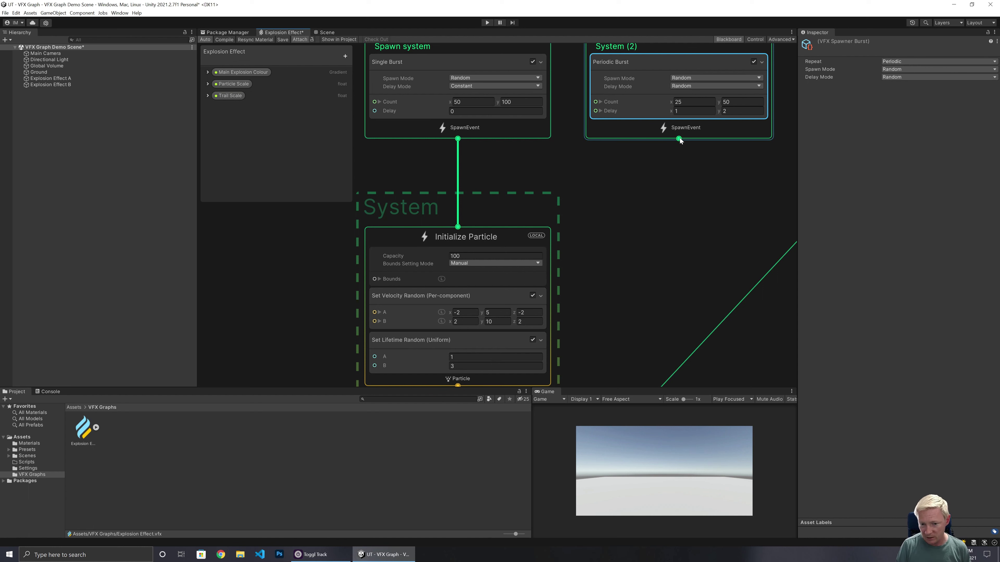
{"action": "left_click_drag", "start_coordinate": [679, 139], "coordinate": [457, 228]}
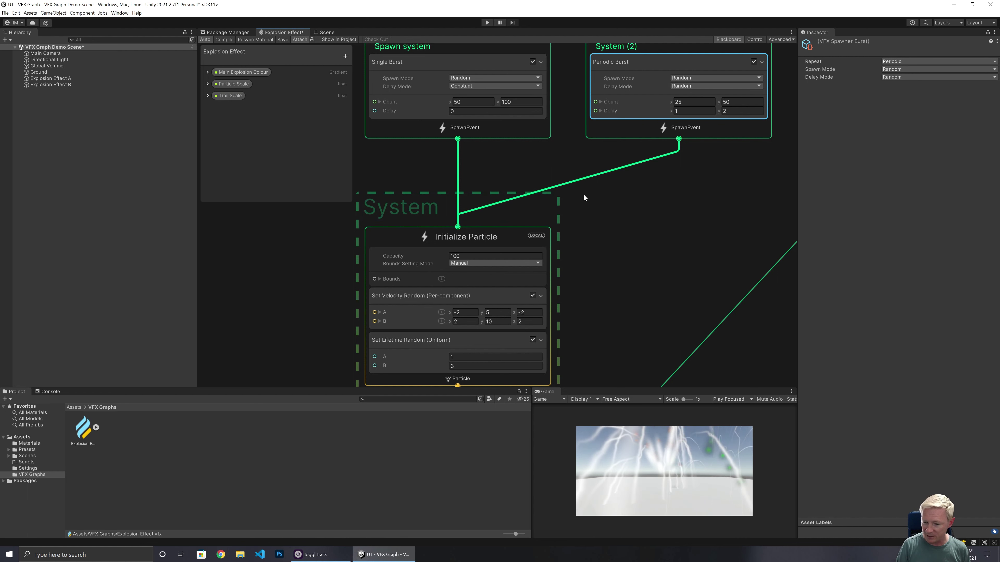
{"action": "scroll", "coordinate": [606, 194], "scroll_direction": "down", "scroll_amount": 2}
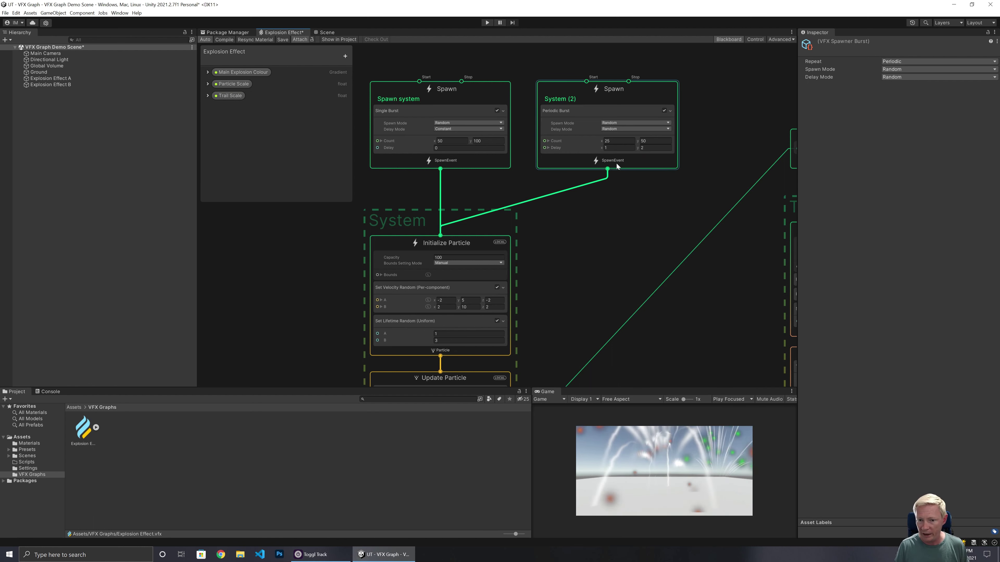
{"action": "mouse_move", "coordinate": [575, 129]}
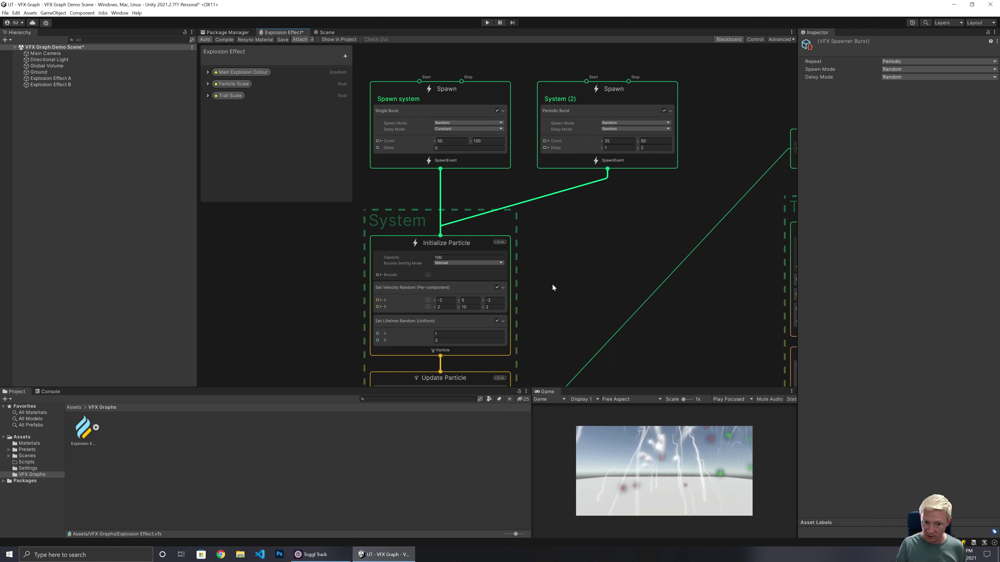
Open the node creation search beside the main System's Initialize Particle context
{"action": "middle_click_drag", "start_coordinate": [542, 293], "coordinate": [616, 123]}
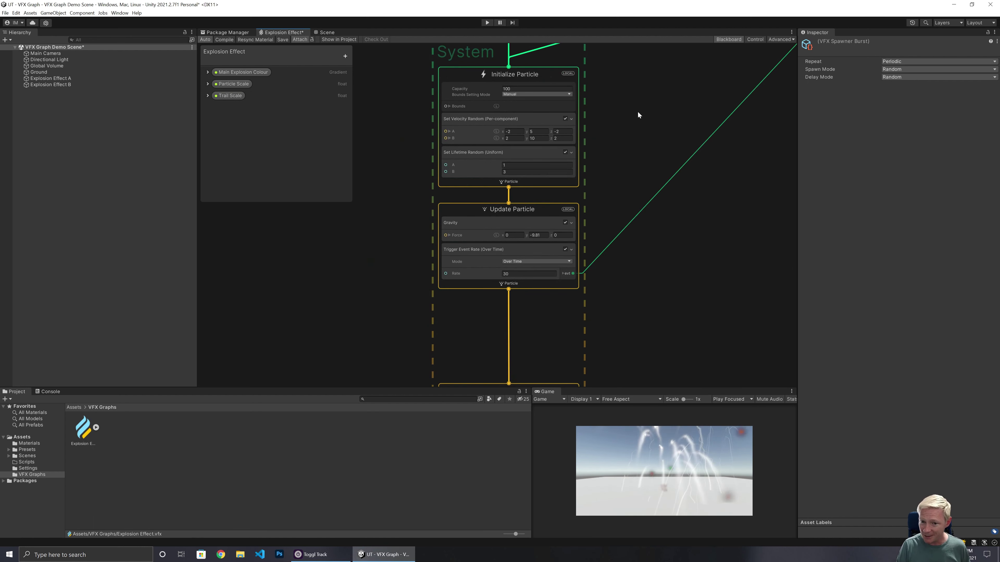
{"action": "middle_click_drag", "start_coordinate": [638, 114], "coordinate": [560, 253]}
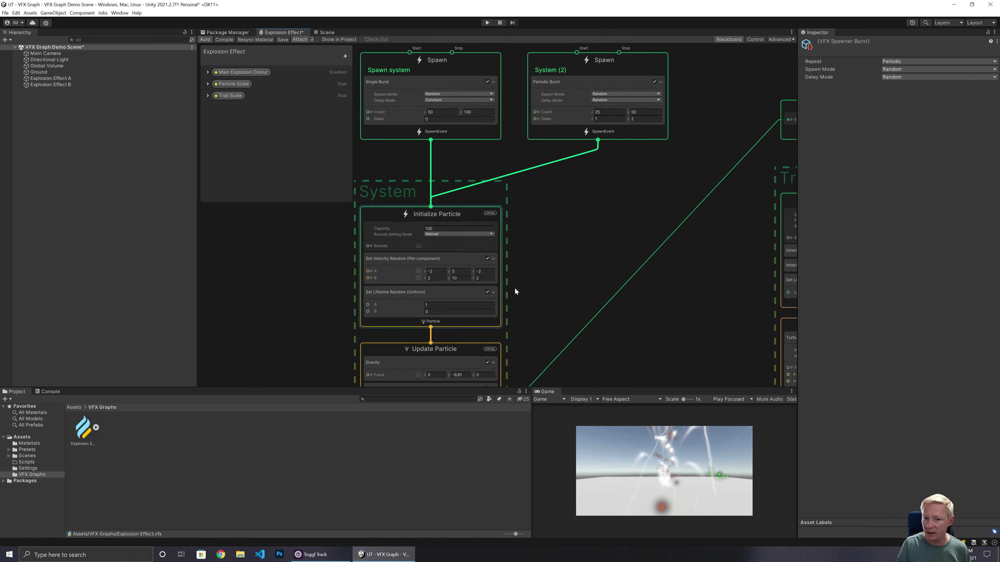
{"action": "middle_click_drag", "start_coordinate": [589, 232], "coordinate": [596, 100]}
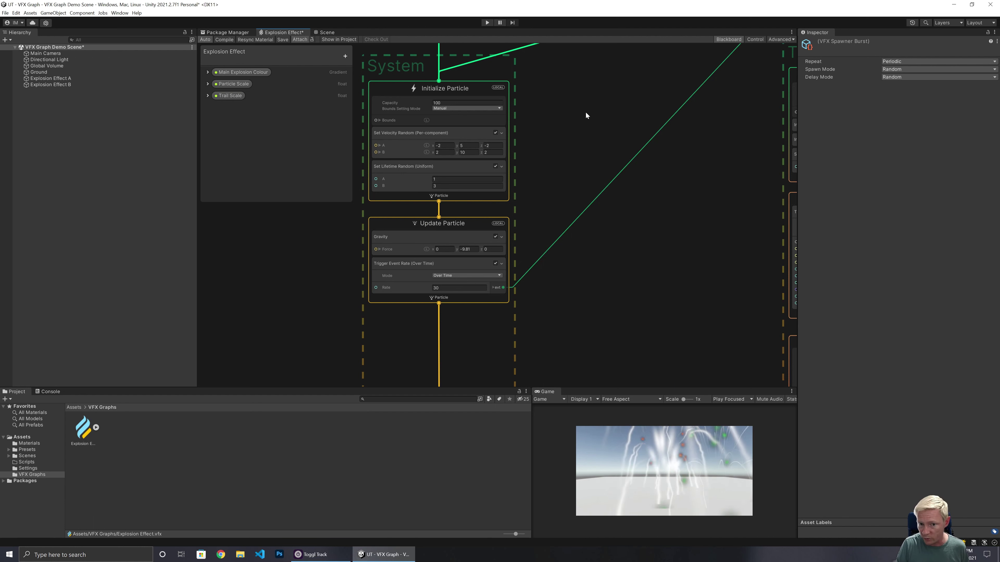
{"action": "middle_click_drag", "start_coordinate": [585, 115], "coordinate": [606, 174]}
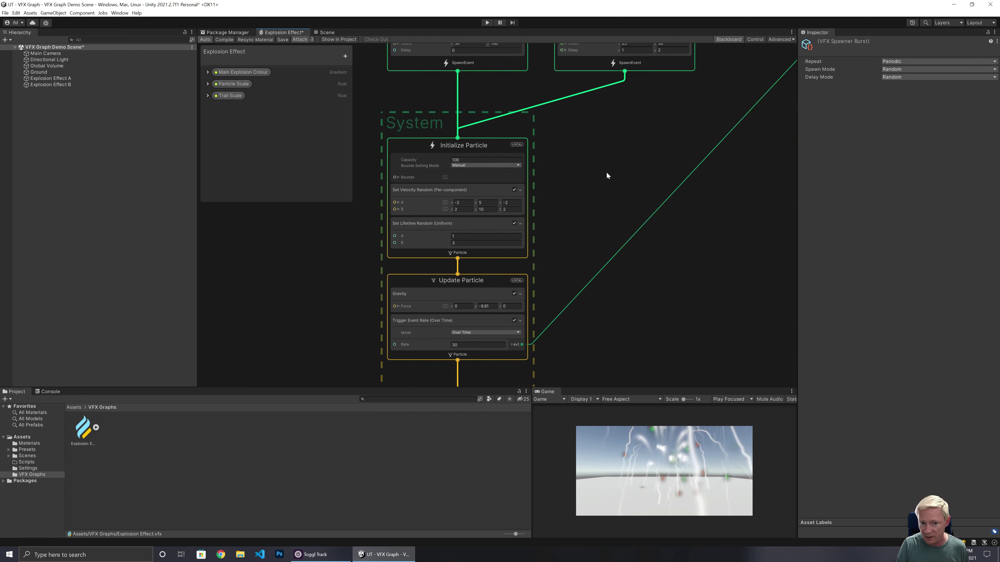
{"action": "right_click", "coordinate": [497, 129]}
{"action": "left_click", "coordinate": [508, 134]}
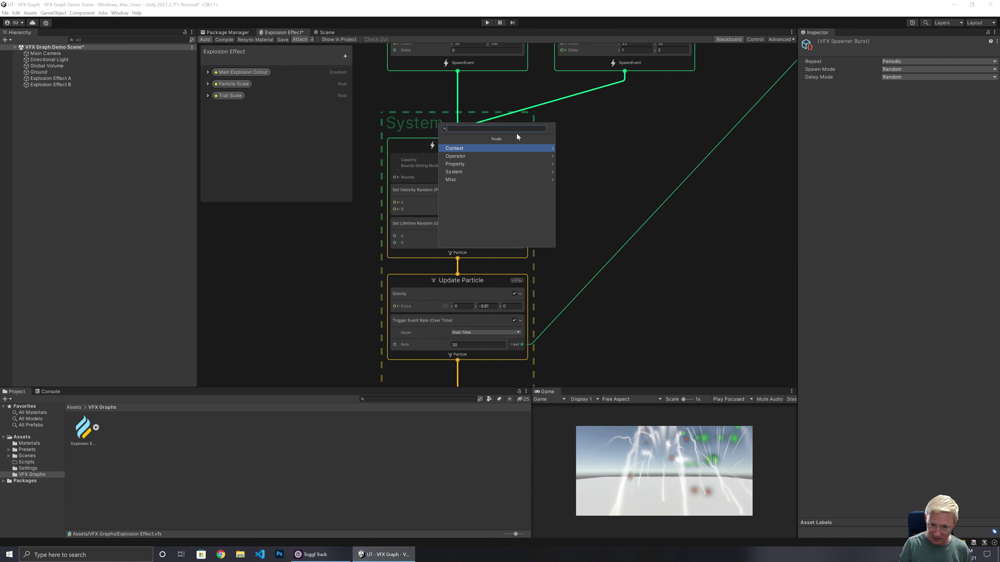
Add a second Initialize Particle context below the periodic burst spawner, link the spawner to it and delete the spawner's link to the original context
{"action": "type", "text": "initi"}
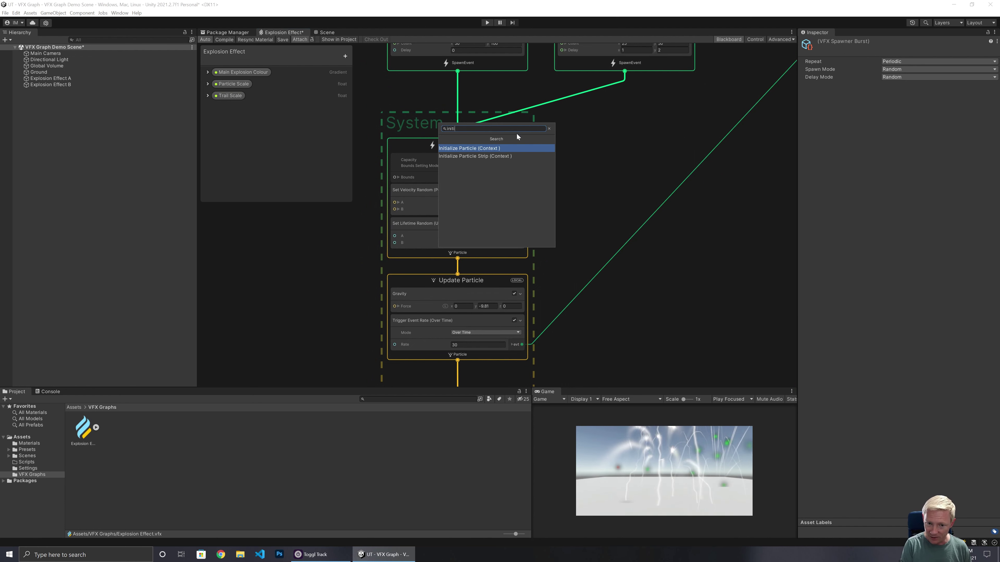
{"action": "key", "text": "Return"}
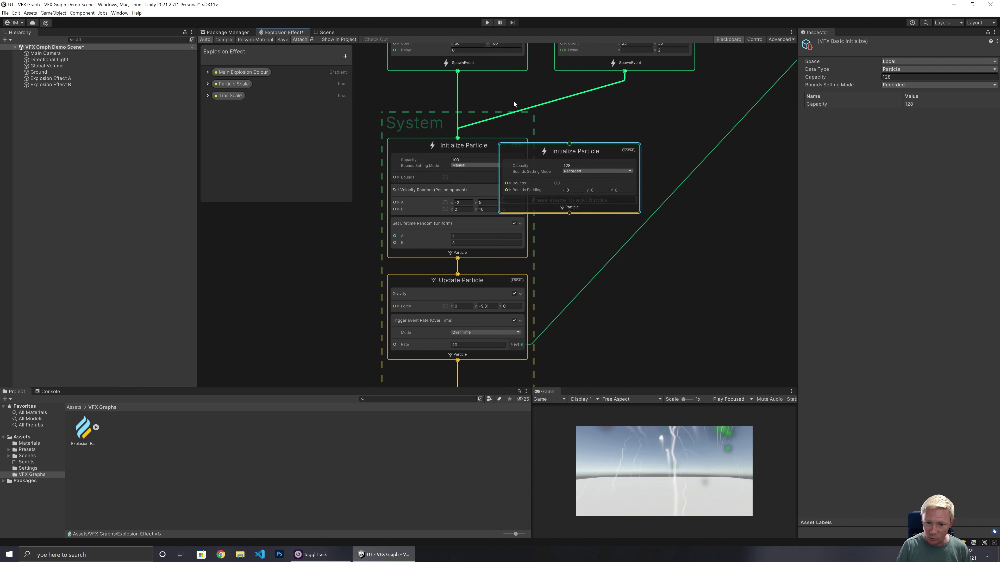
{"action": "left_click_drag", "start_coordinate": [560, 148], "coordinate": [614, 145]}
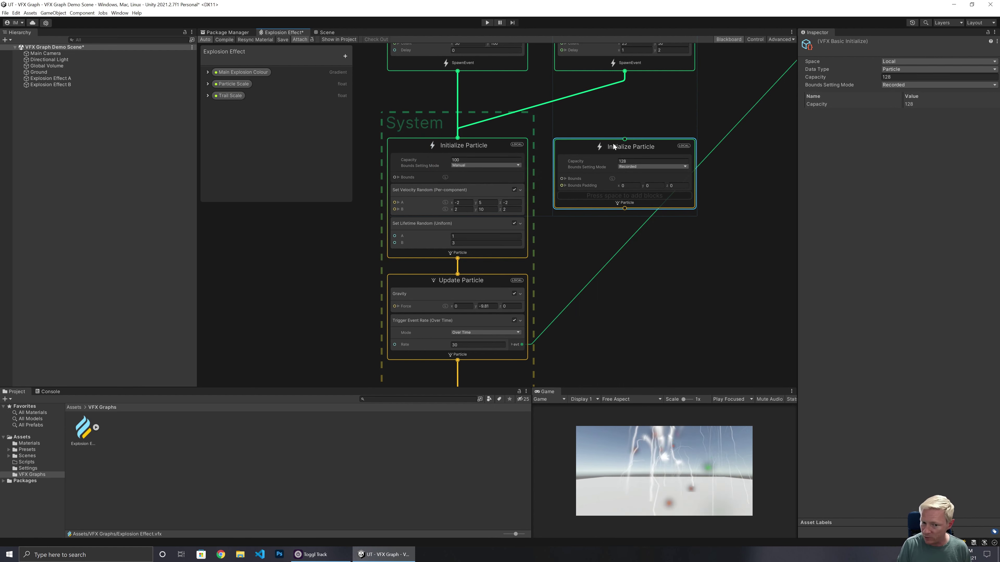
{"action": "left_click_drag", "start_coordinate": [625, 71], "coordinate": [625, 139]}
{"action": "left_click", "coordinate": [575, 95]}
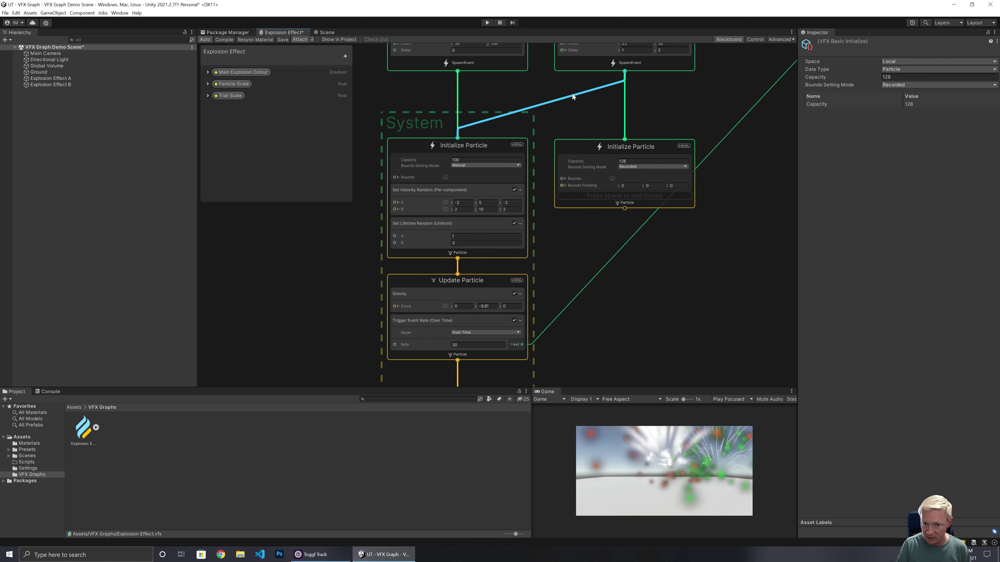
{"action": "key", "text": "Delete"}
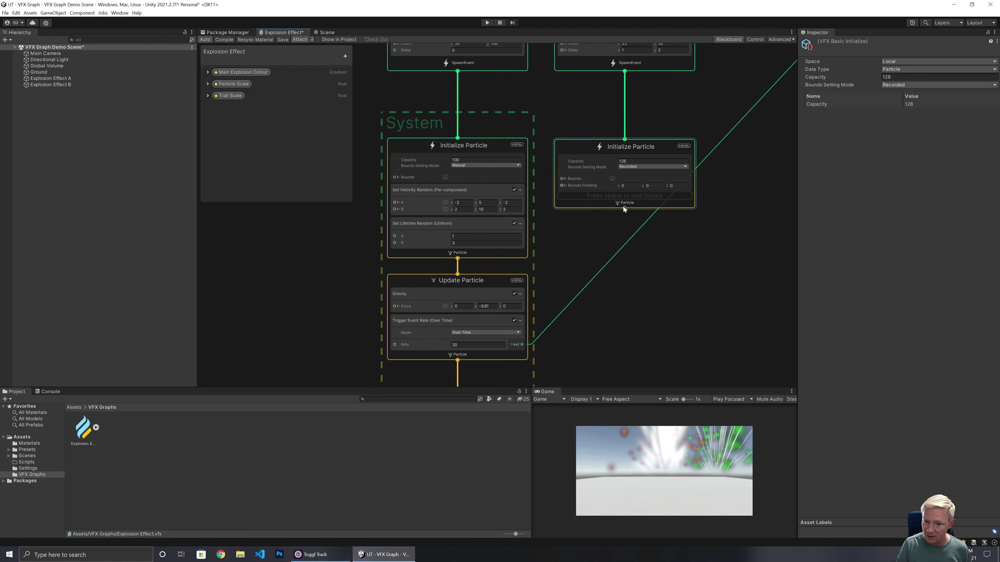
Try to link the new Initialize Particle context to the existing Update Particle context, undo the link and delete the new context
{"action": "left_click_drag", "start_coordinate": [624, 209], "coordinate": [458, 274]}
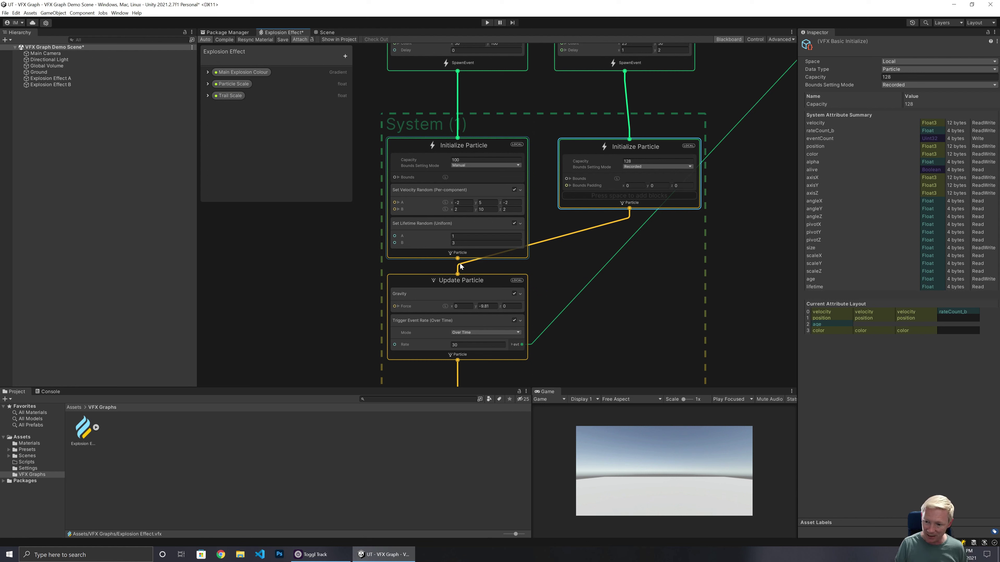
{"action": "key", "text": "ctrl+z"}
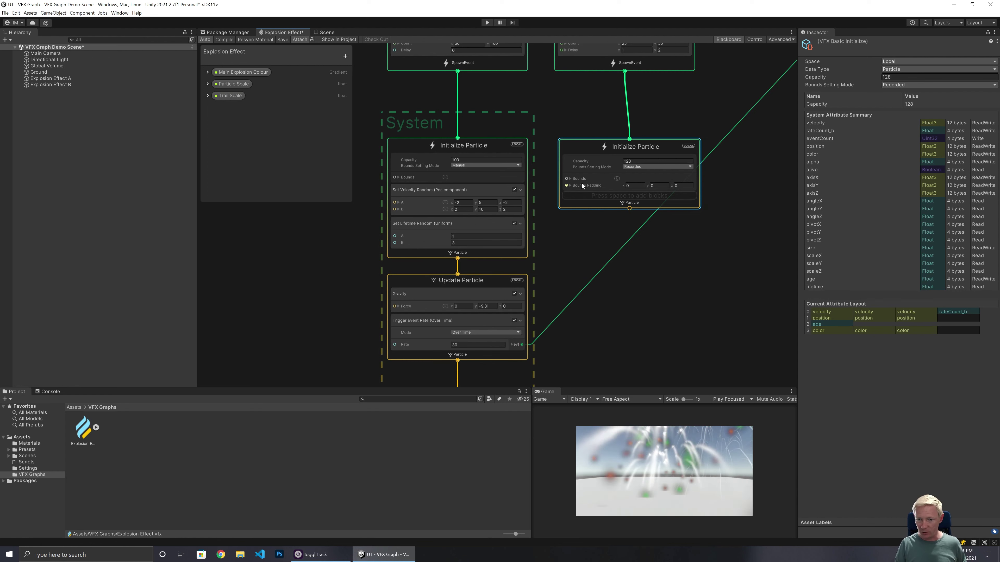
{"action": "key", "text": "Delete"}
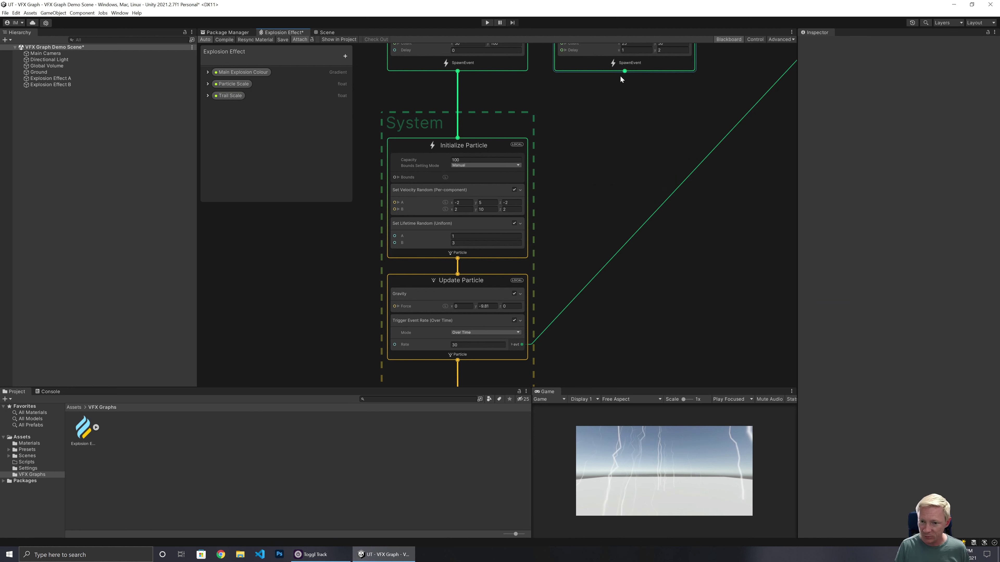
Link the periodic burst Spawn context to the original Initialize Particle context and save the Explosion Effect graph
{"action": "scroll", "coordinate": [604, 120], "scroll_direction": "up", "scroll_amount": 3}
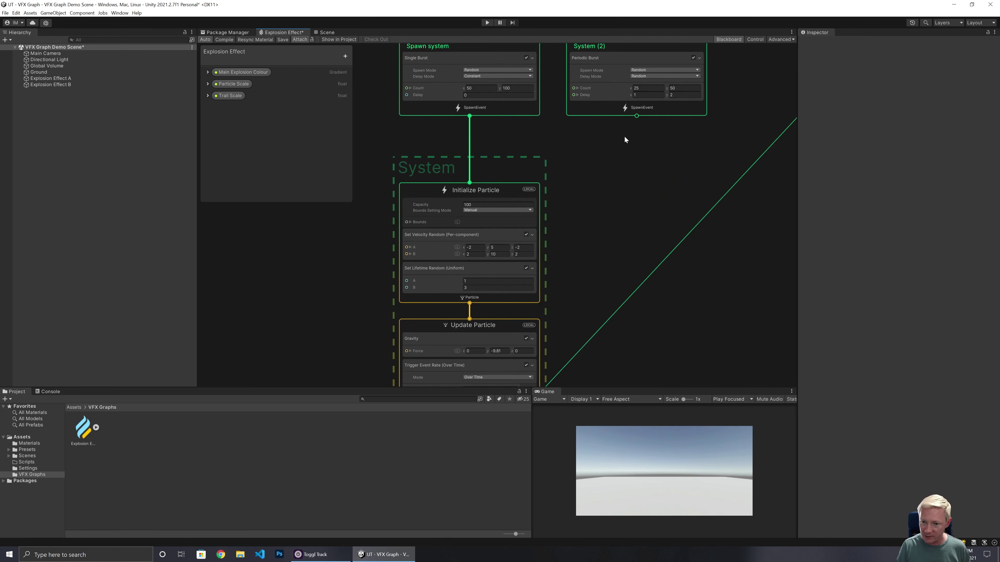
{"action": "left_click_drag", "start_coordinate": [635, 116], "coordinate": [469, 182]}
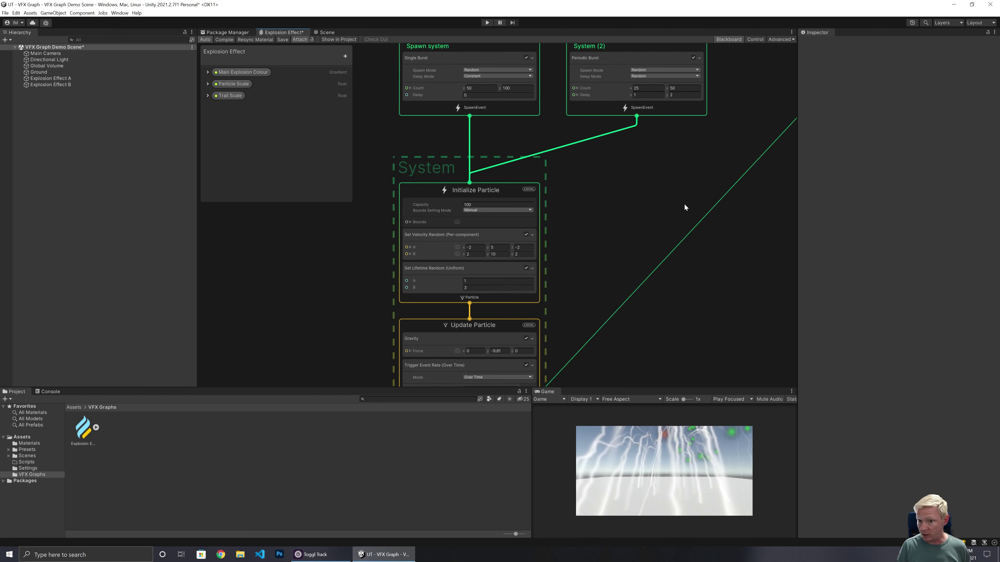
{"action": "left_click", "coordinate": [600, 107]}
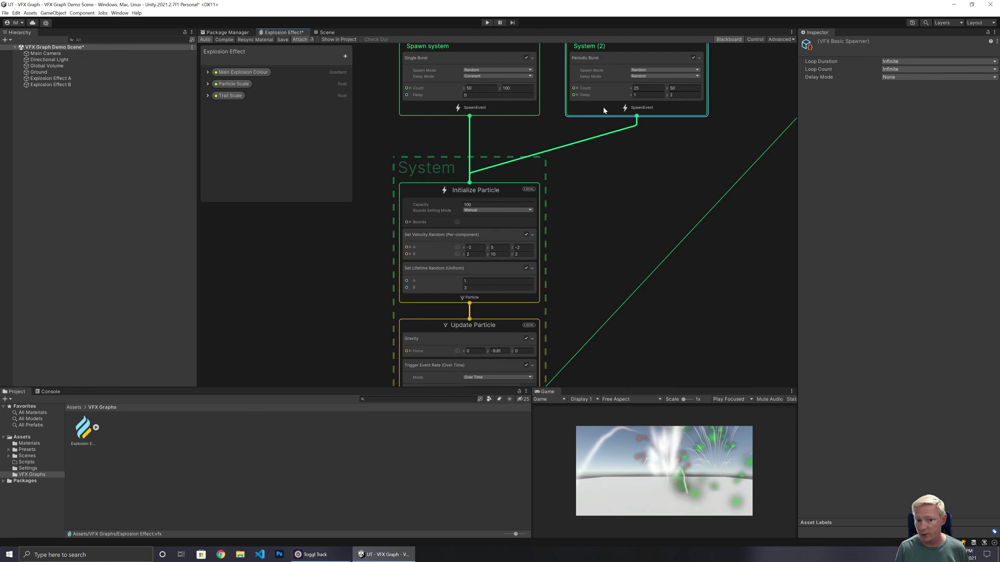
{"action": "middle_click_drag", "start_coordinate": [603, 107], "coordinate": [614, 166]}
{"action": "left_click", "coordinate": [650, 208]}
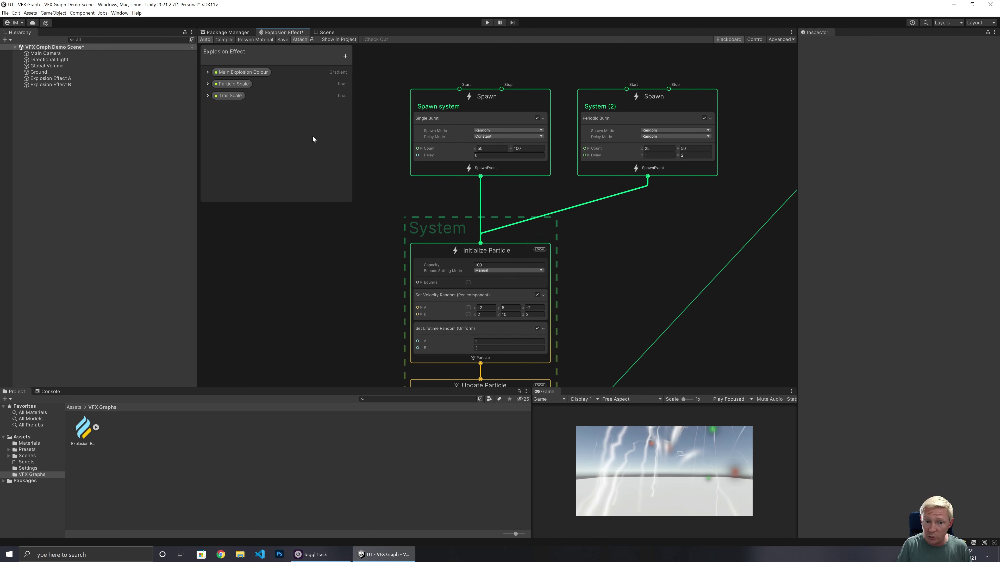
{"action": "left_click", "coordinate": [282, 40]}
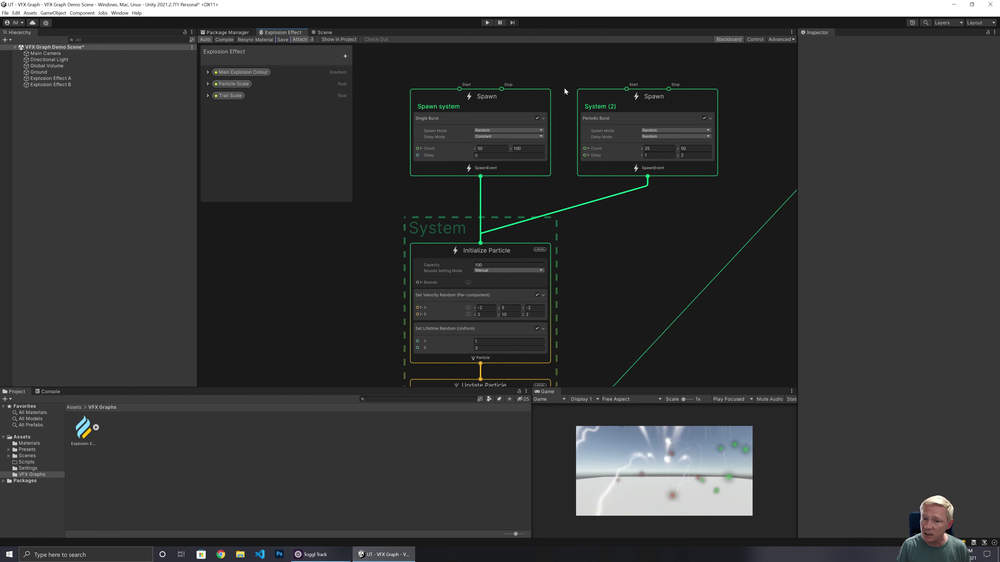
Create a C# script named VFXDemo in the project's Scripts folder
{"action": "left_click", "coordinate": [57, 79]}
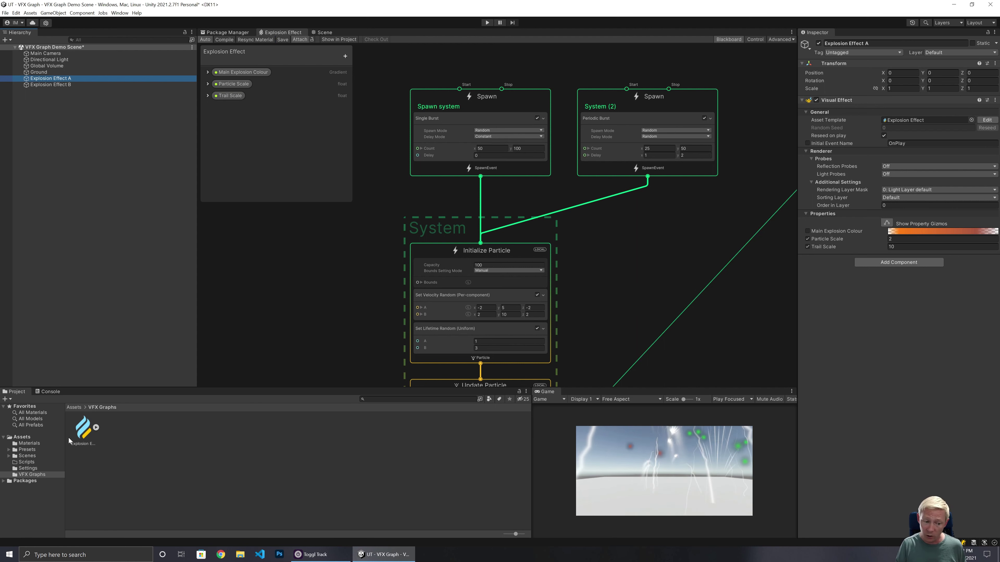
{"action": "left_click", "coordinate": [14, 460]}
{"action": "right_click", "coordinate": [98, 441]}
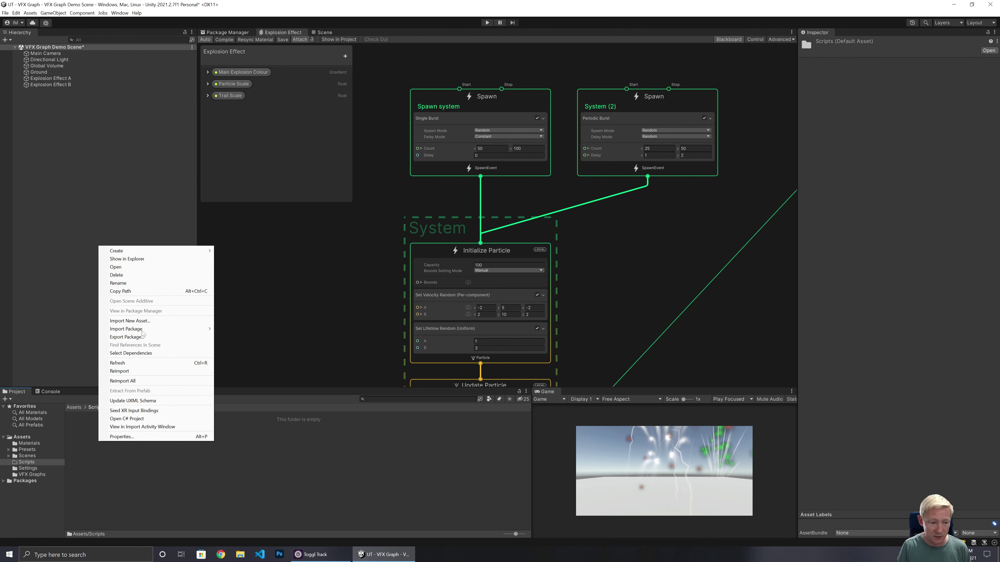
{"action": "mouse_move", "coordinate": [174, 248]}
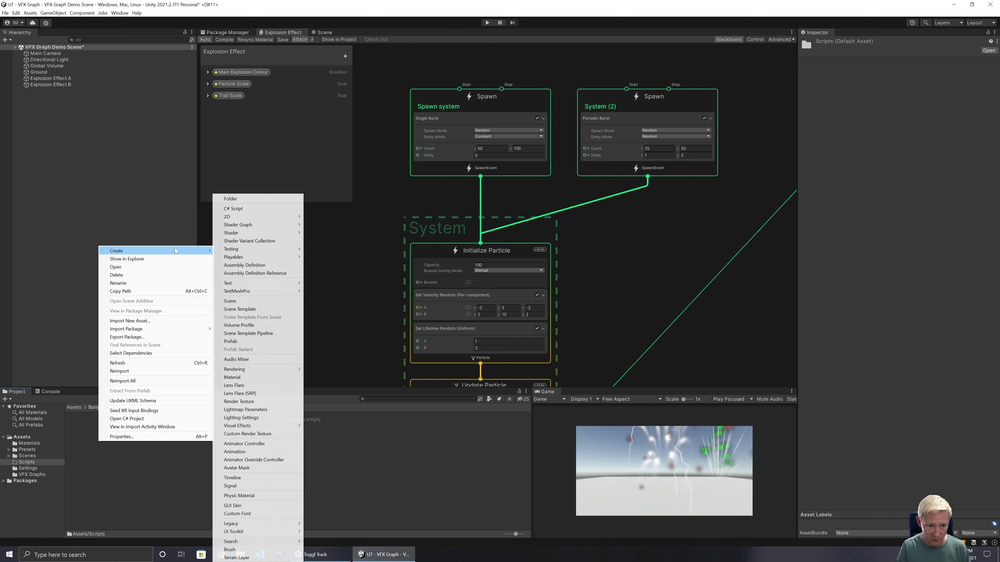
{"action": "left_click", "coordinate": [270, 209]}
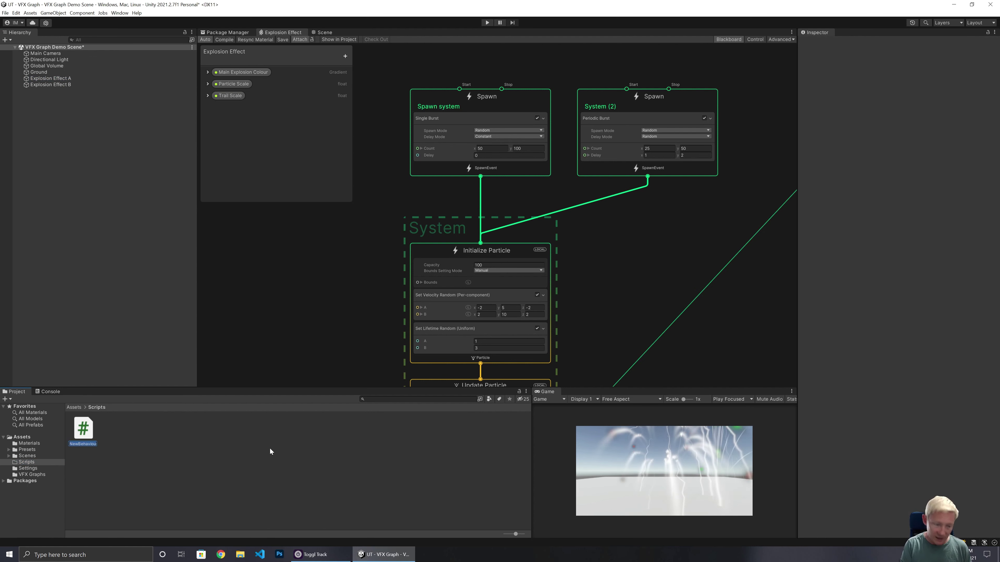
{"action": "type", "text": "VFXDemo"}
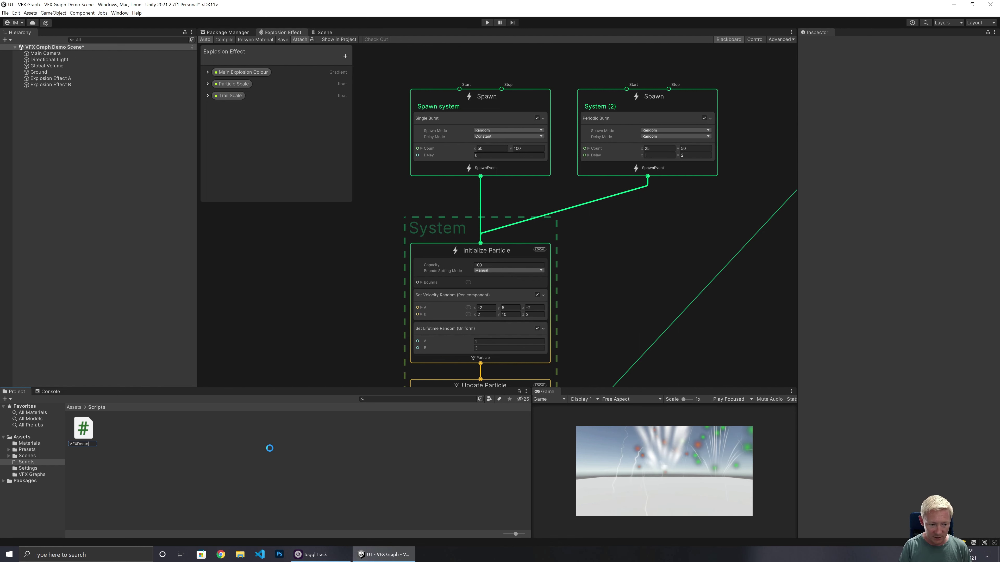
{"action": "key", "text": "Return"}
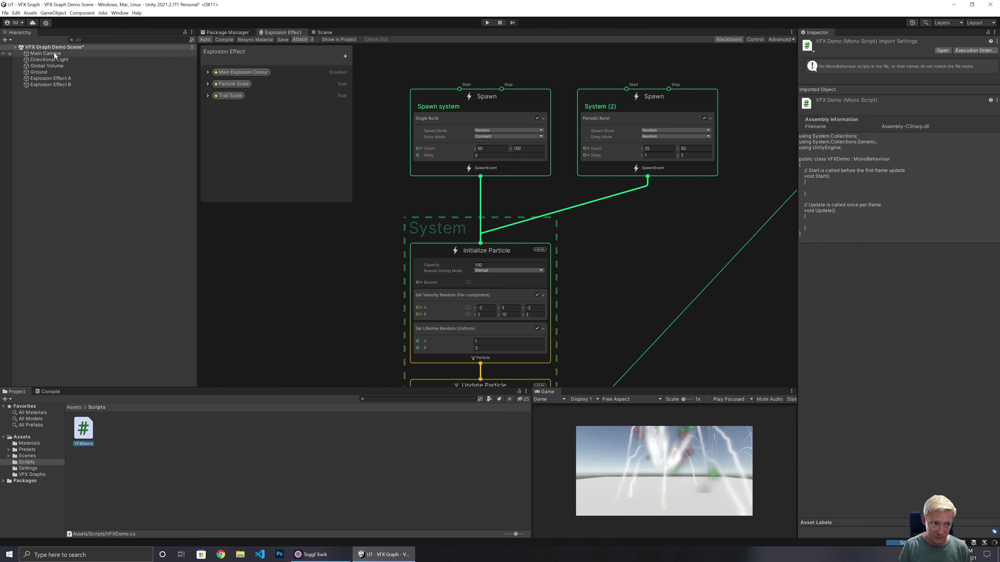
Attach the VFXDemo script to both the Explosion Effect A and Explosion Effect B objects
{"action": "left_click", "coordinate": [59, 79]}
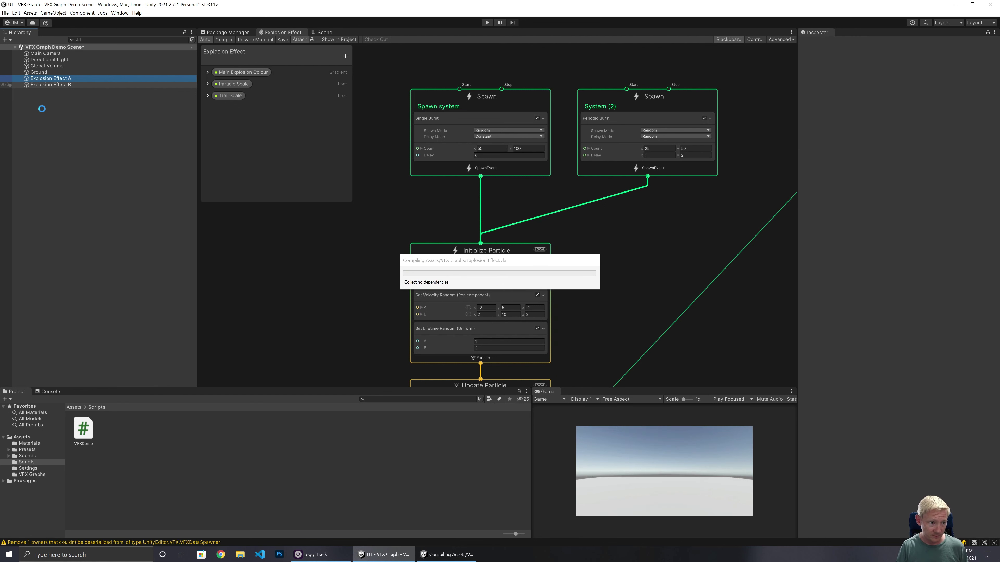
{"action": "left_click", "coordinate": [50, 84], "text": "shift"}
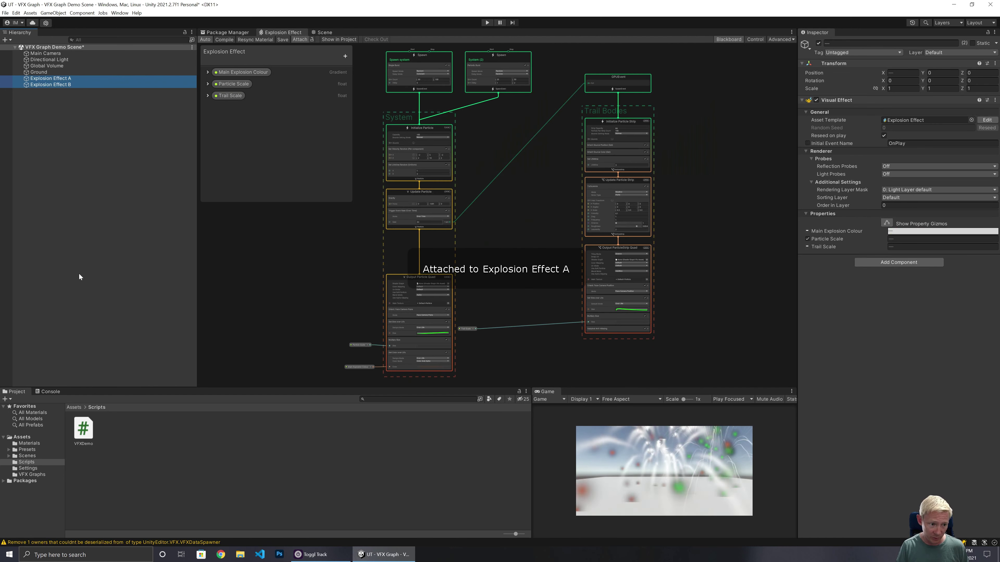
{"action": "left_click_drag", "start_coordinate": [84, 430], "coordinate": [849, 311]}
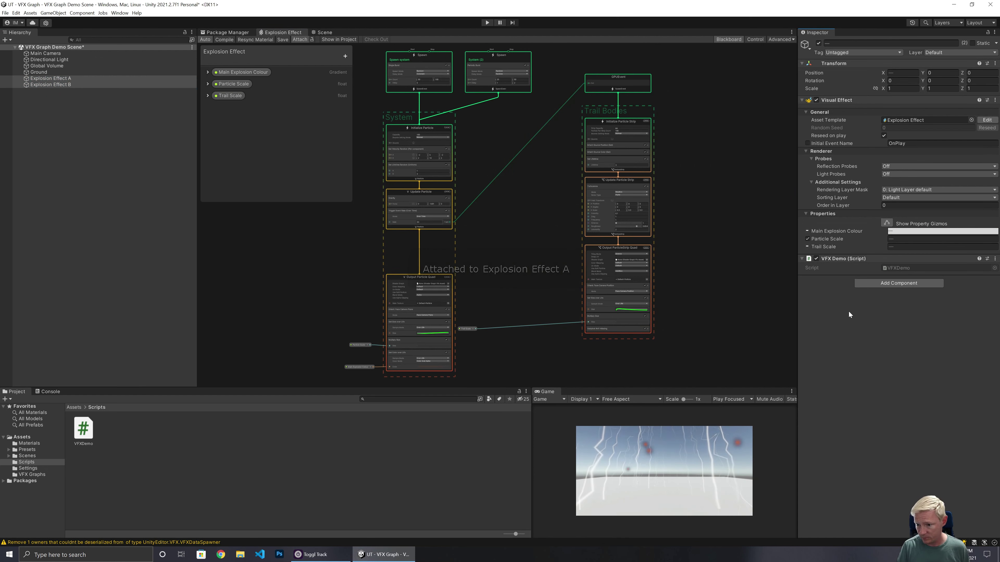
Open the VFXDemo script in Visual Studio and add the directive "using UnityEngine.VFX;" below the existing using lines
{"action": "double_click", "coordinate": [900, 267]}
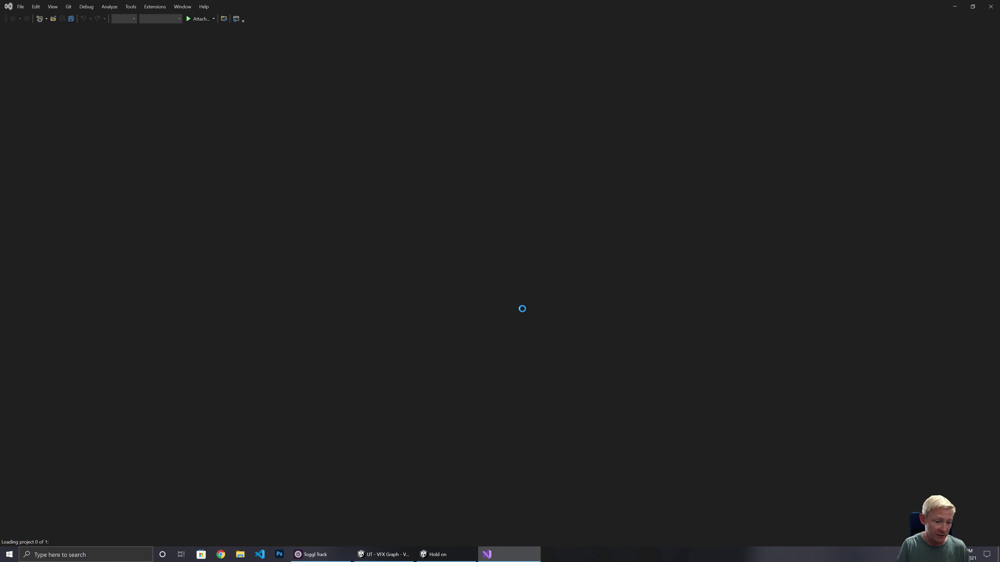
{"action": "key", "text": "Return"}
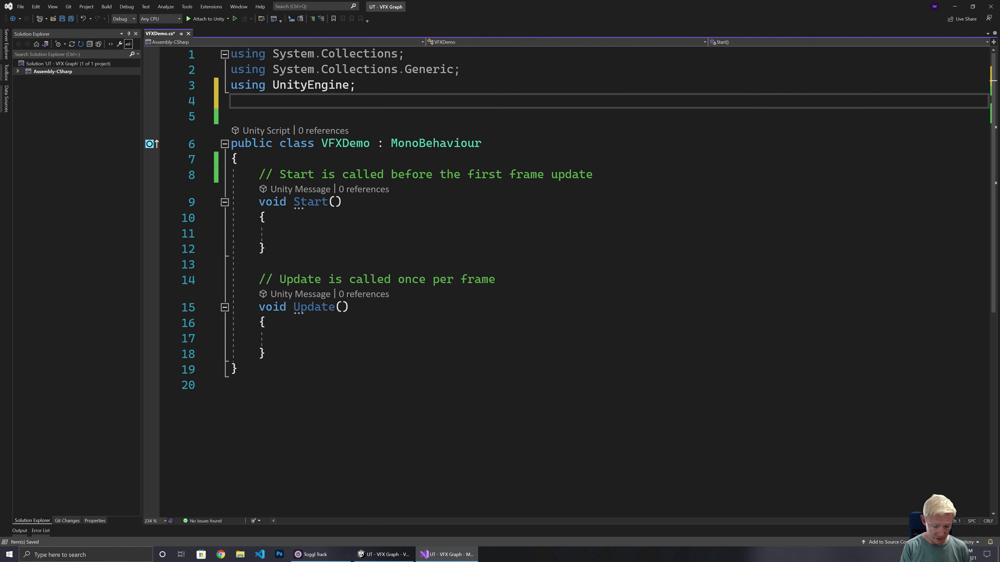
{"action": "type", "text": "using UnityEn"}
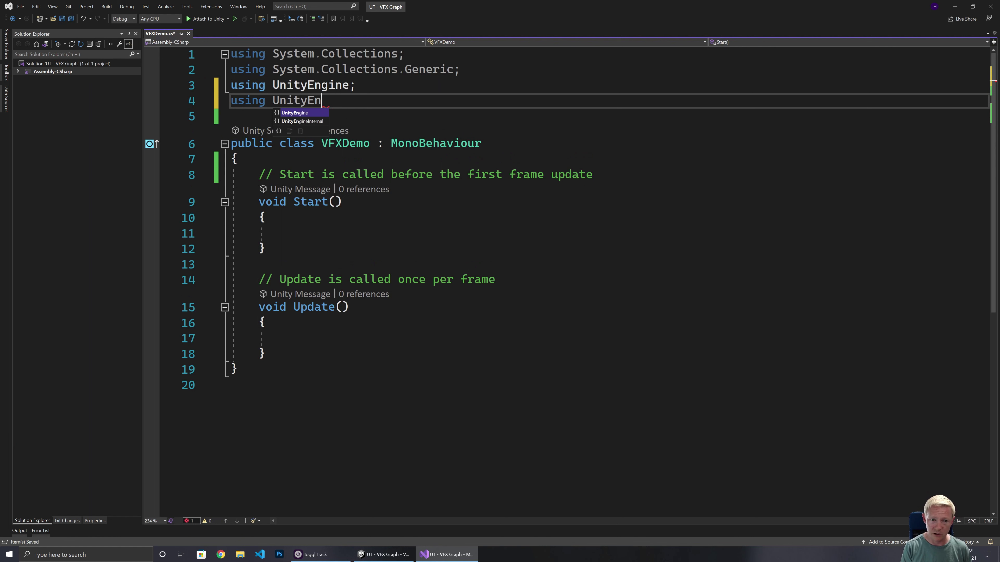
{"action": "type", "text": "gine.VFX;"}
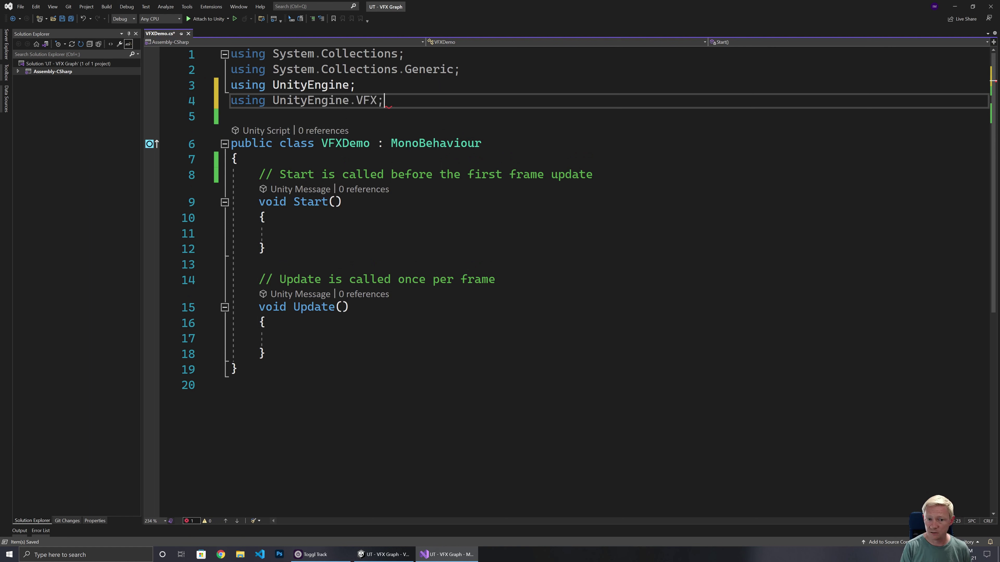
Declare the field "[SerializeField] VisualEffect LinkedEffect;" at the start of the VFXDemo class
{"action": "left_click", "coordinate": [239, 159]}
{"action": "key", "text": "Return"}
{"action": "type", "text": "["}
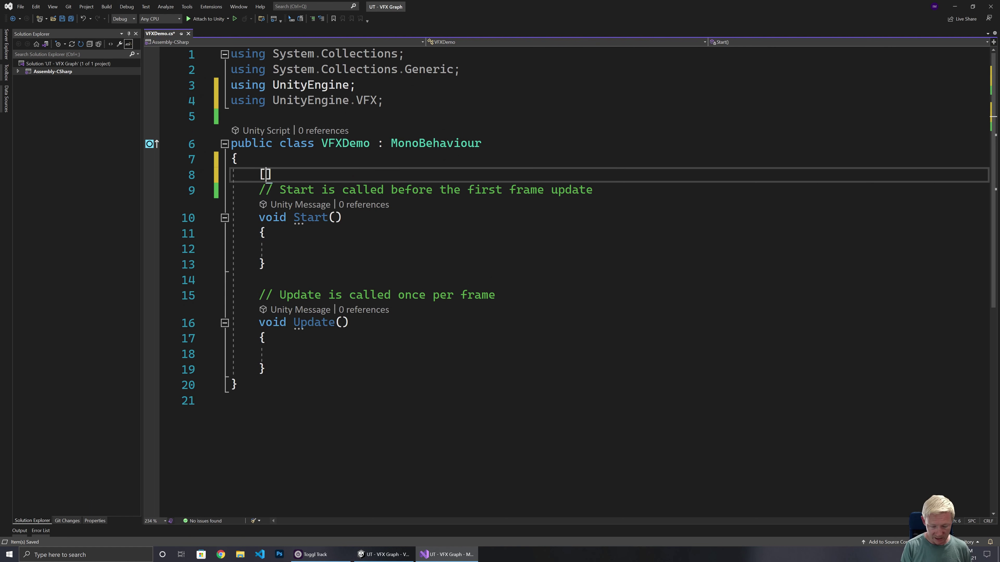
{"action": "type", "text": "SerializeField] "}
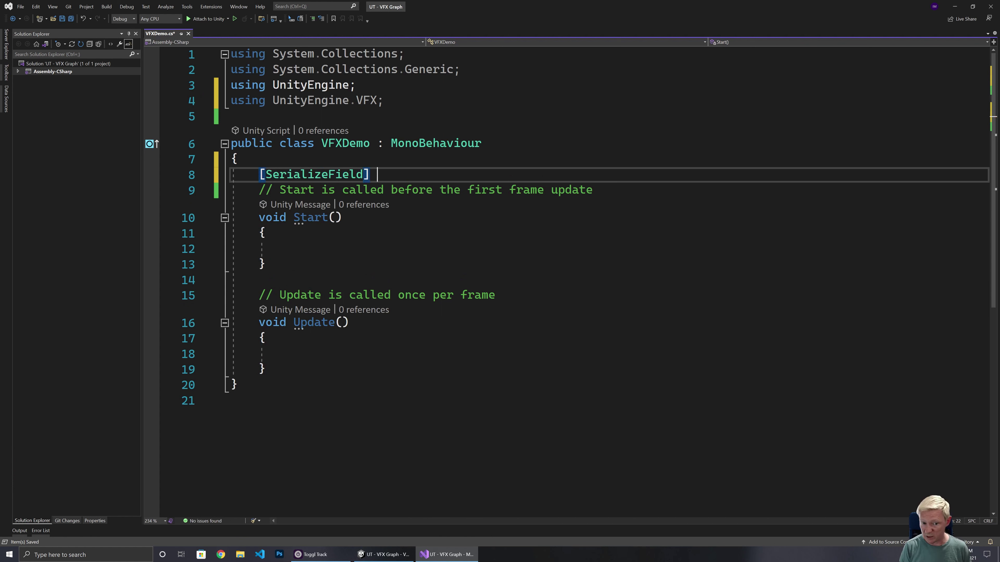
{"action": "type", "text": "Visua"}
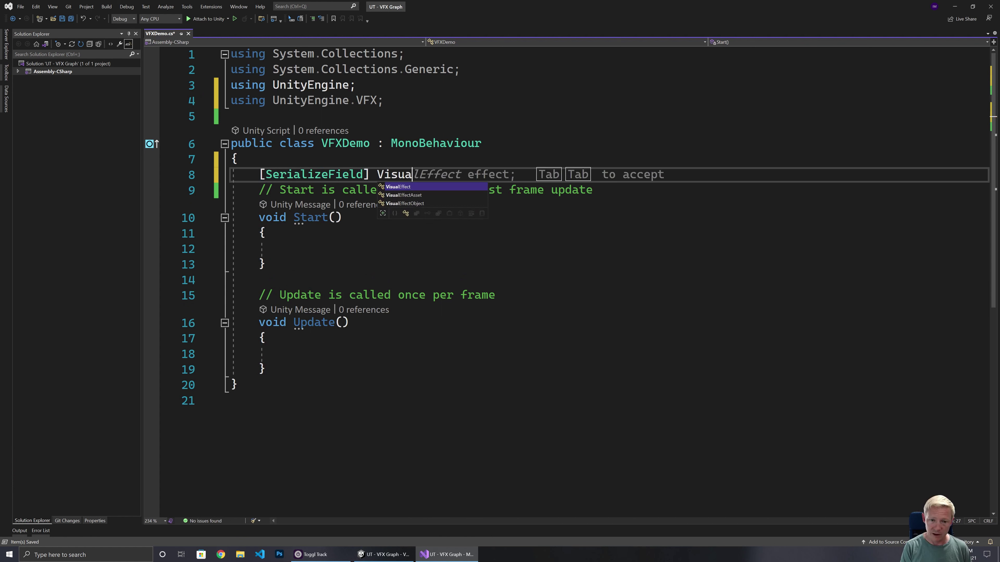
{"action": "type", "text": "lE"}
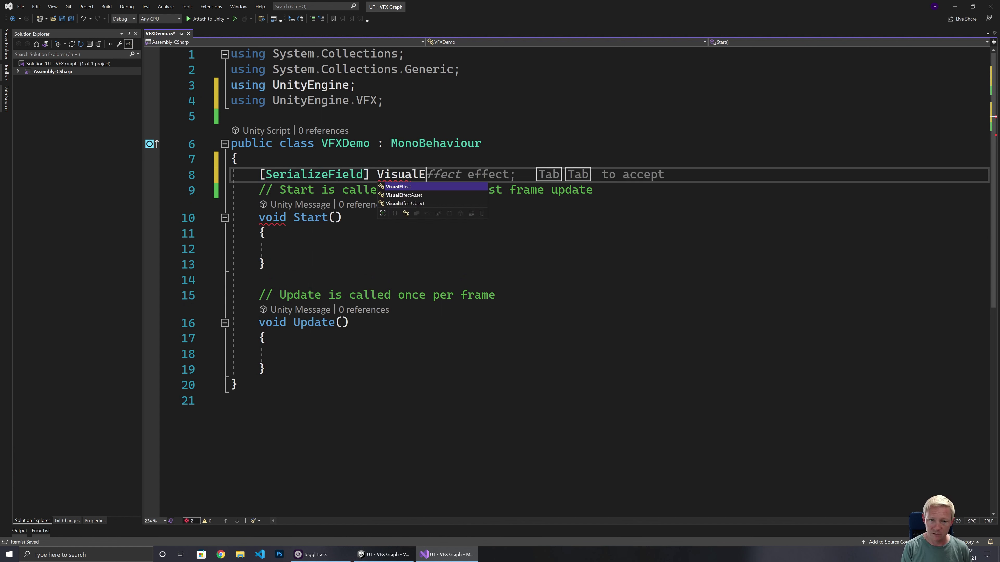
{"action": "type", "text": "ffect L"}
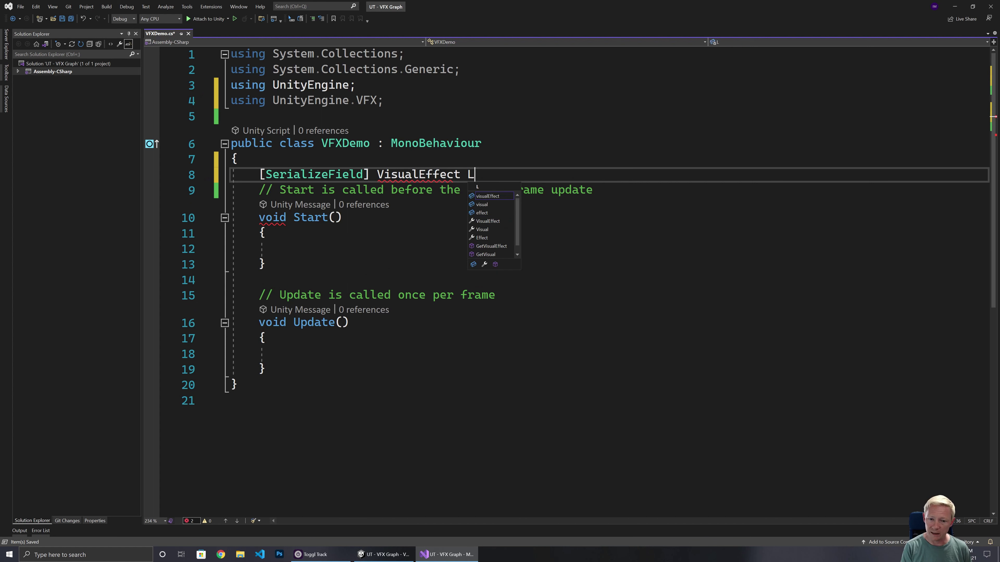
{"action": "type", "text": "inkedEffect;"}
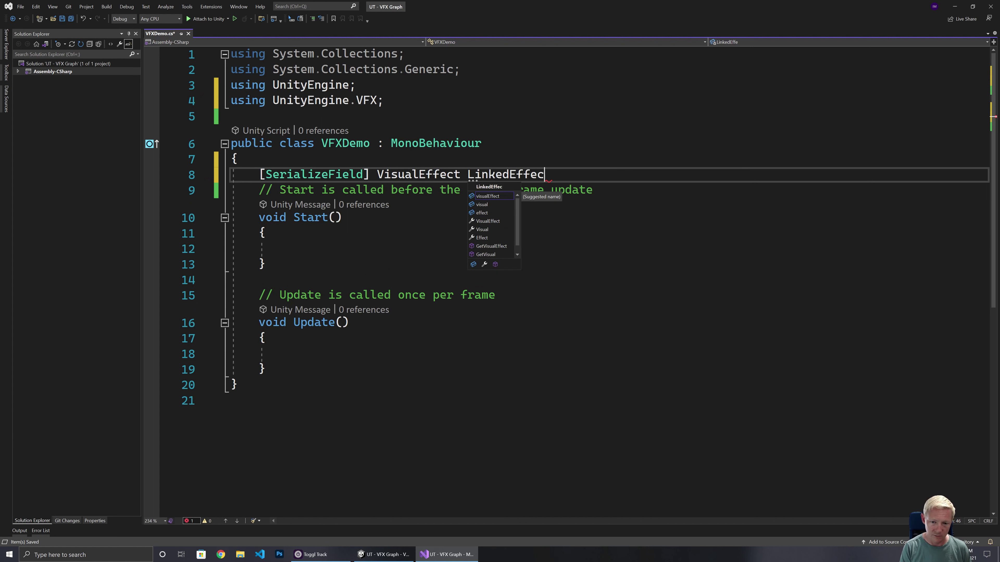
Declare the field "[SerializeField] float ParticleScale = 1f;" directly below the LinkedEffect declaration
{"action": "key", "text": "Return"}
{"action": "key", "text": "Up"}
{"action": "key", "text": "Return"}
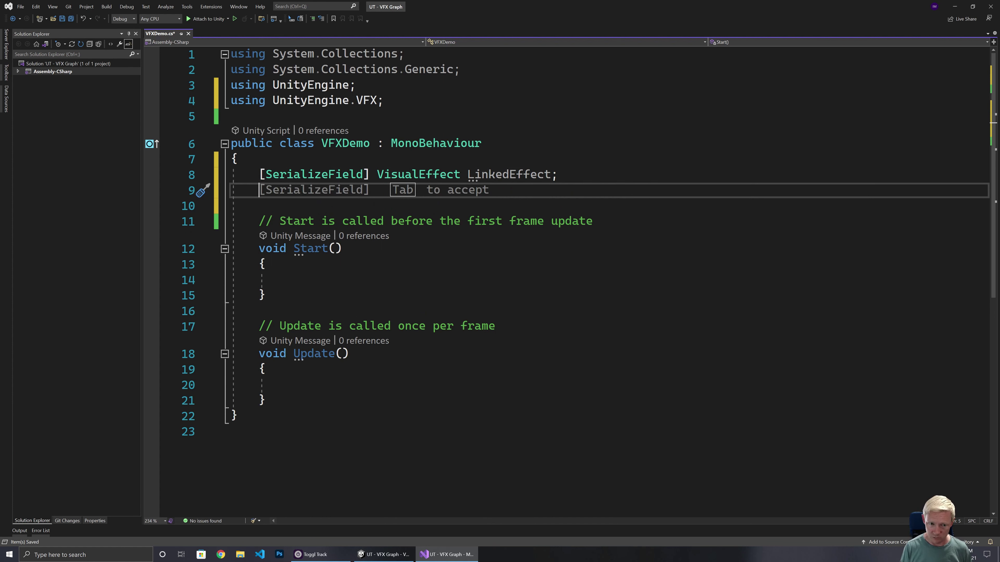
{"action": "type", "text": "[SerializeField]"}
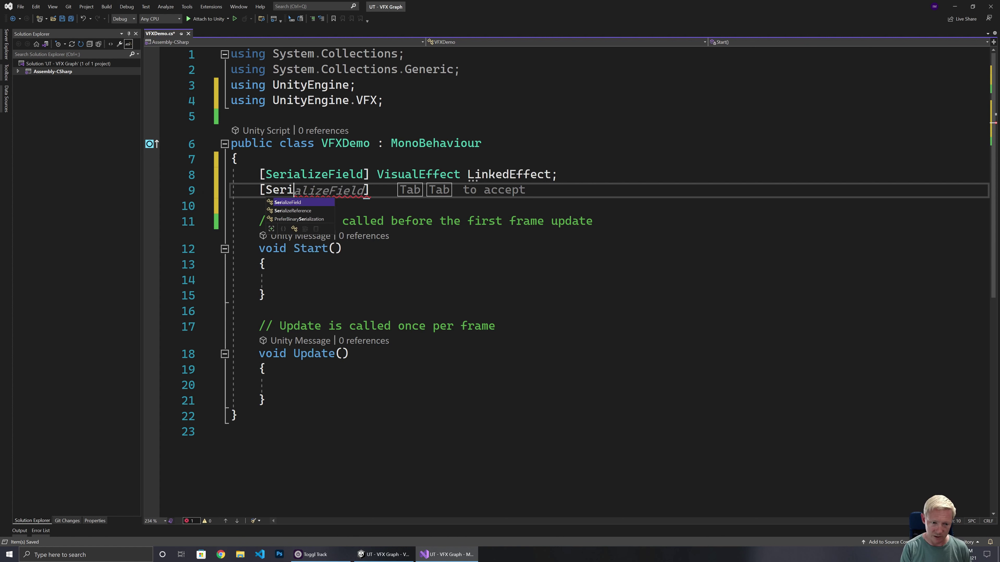
{"action": "type", "text": " float"}
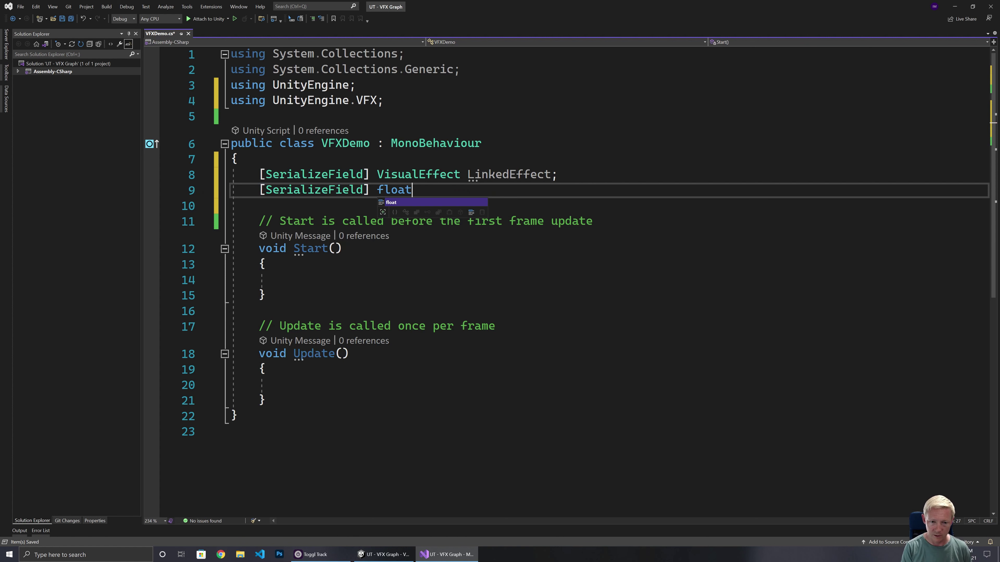
{"action": "type", "text": " ParticleS"}
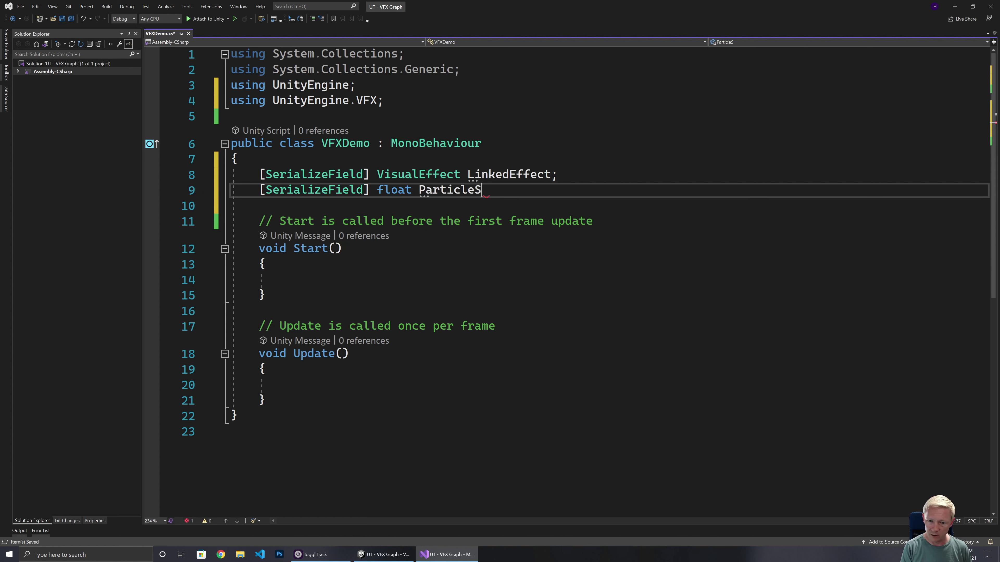
{"action": "type", "text": "cale;"}
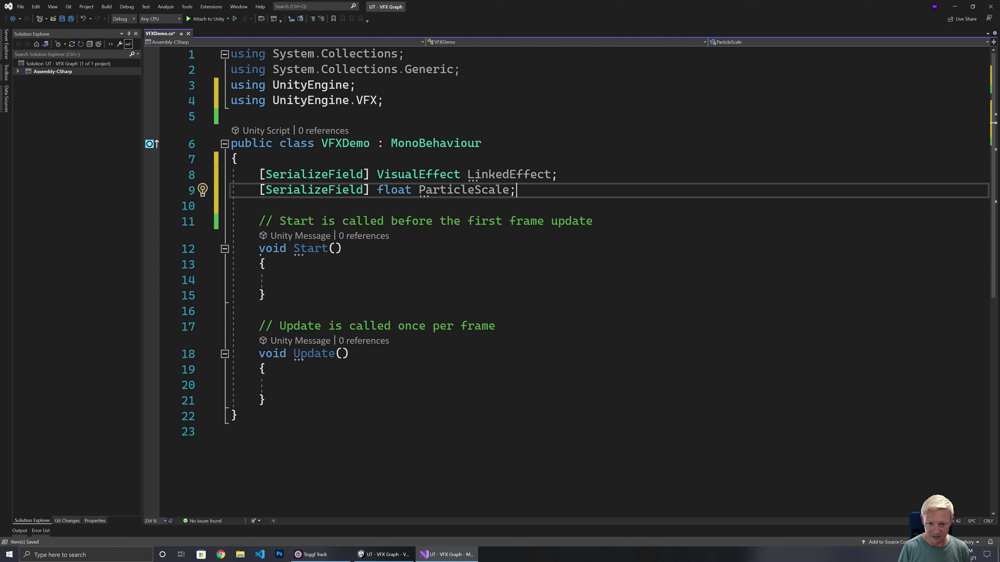
{"action": "key", "text": "Left"}
{"action": "type", "text": "= 1f"}
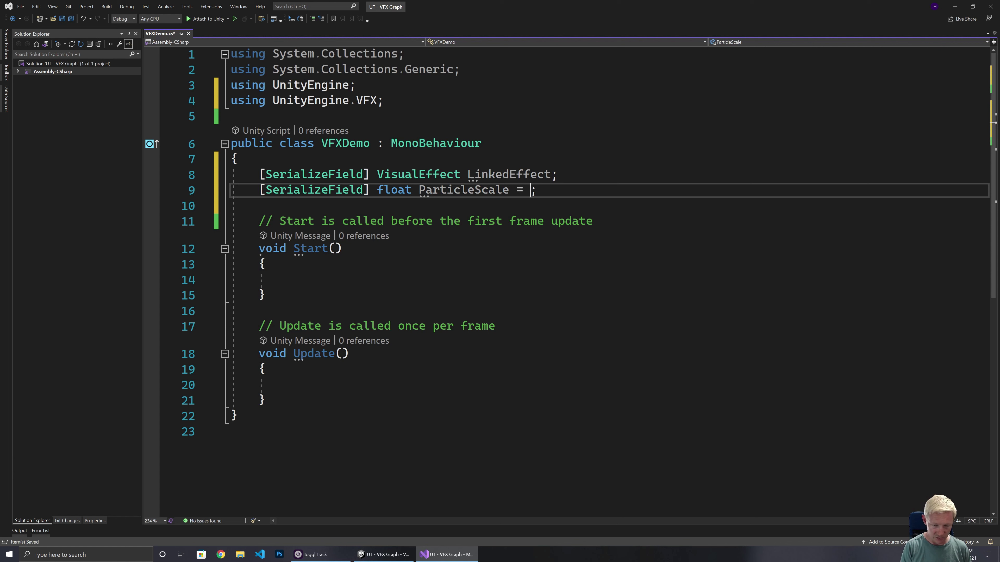
{"action": "key", "text": "Right"}
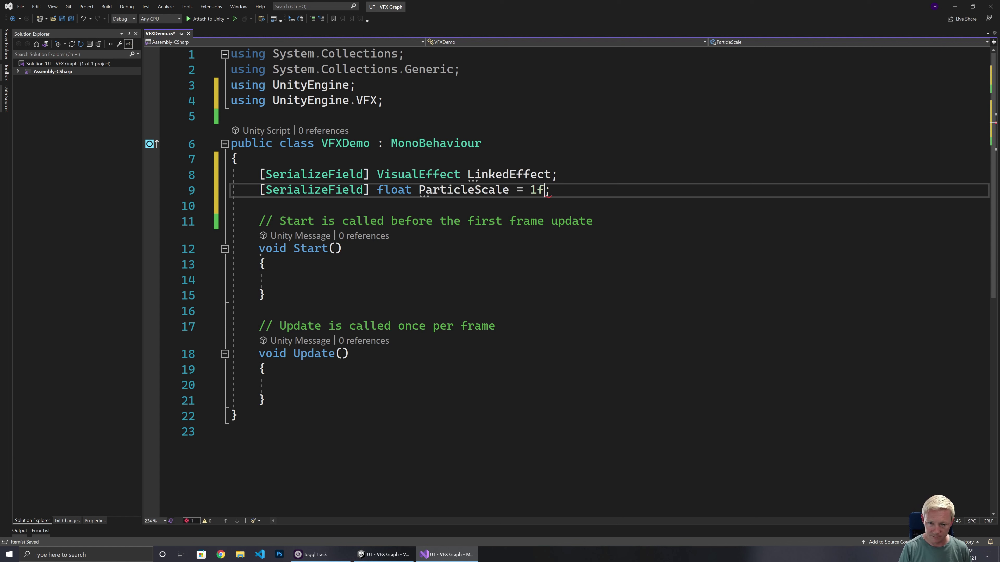
Declare the variable "float LastParticleScale = -1f;" below the serialized fields, separated by a blank line
{"action": "key", "text": "Return"}
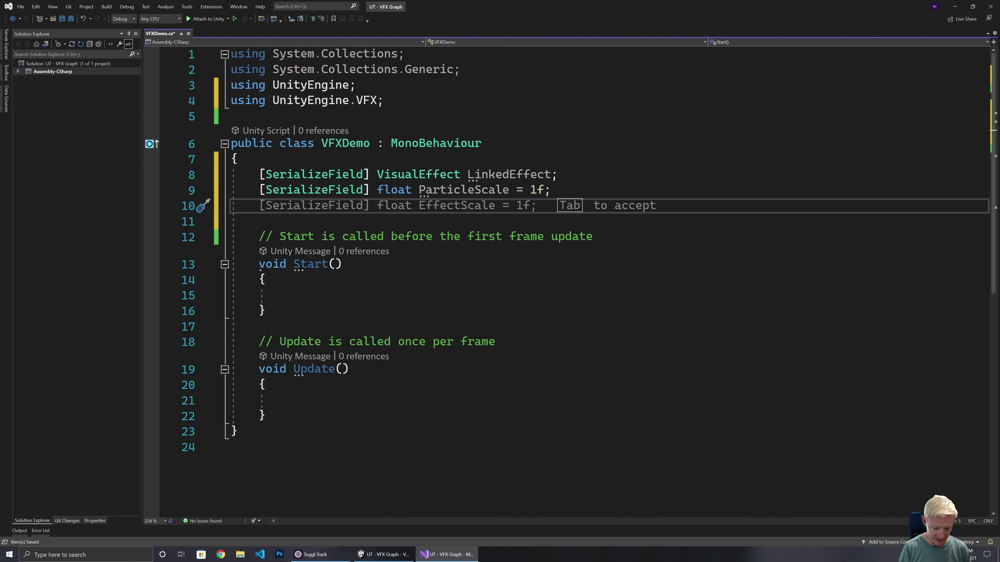
{"action": "key", "text": "Return"}
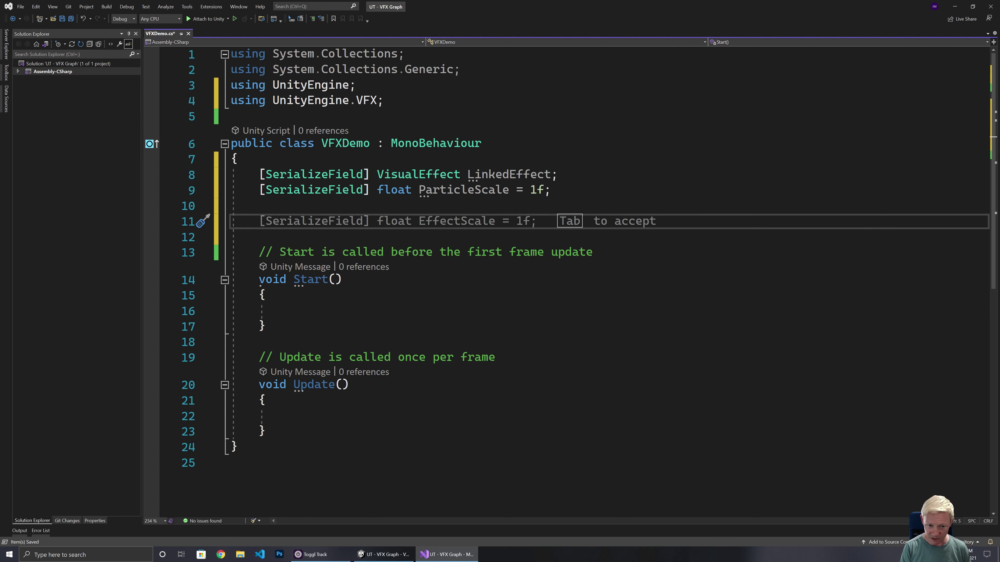
{"action": "type", "text": "float oldP"}
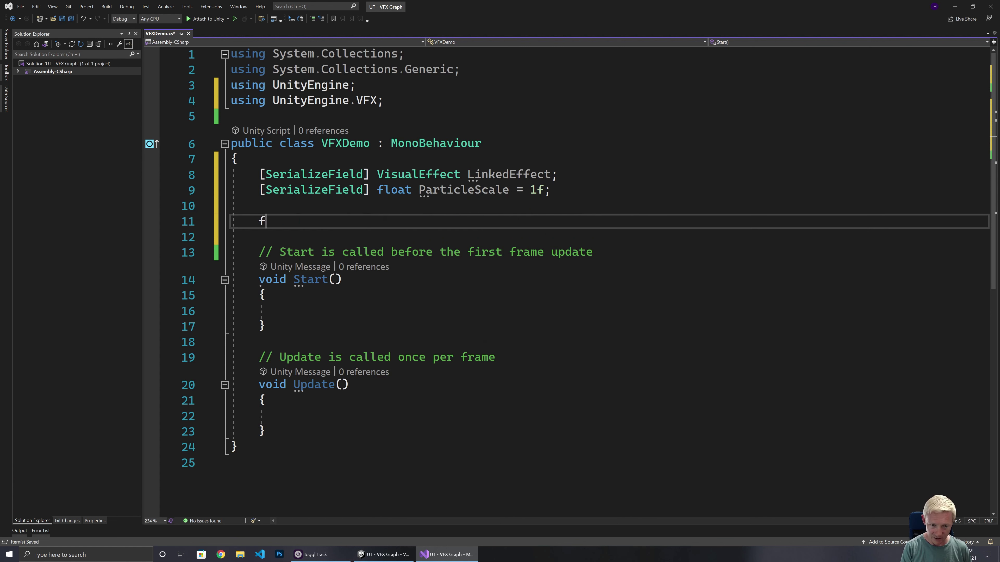
{"action": "key", "text": "BackSpace"}
{"action": "key", "text": "BackSpace"}
{"action": "key", "text": "BackSpace"}
{"action": "key", "text": "BackSpace"}
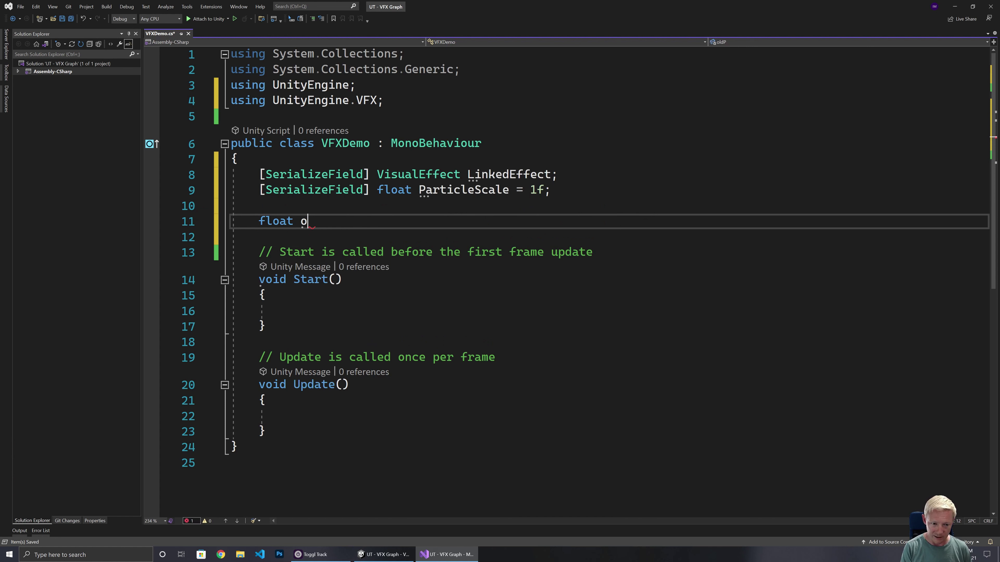
{"action": "type", "text": "LastParticle"}
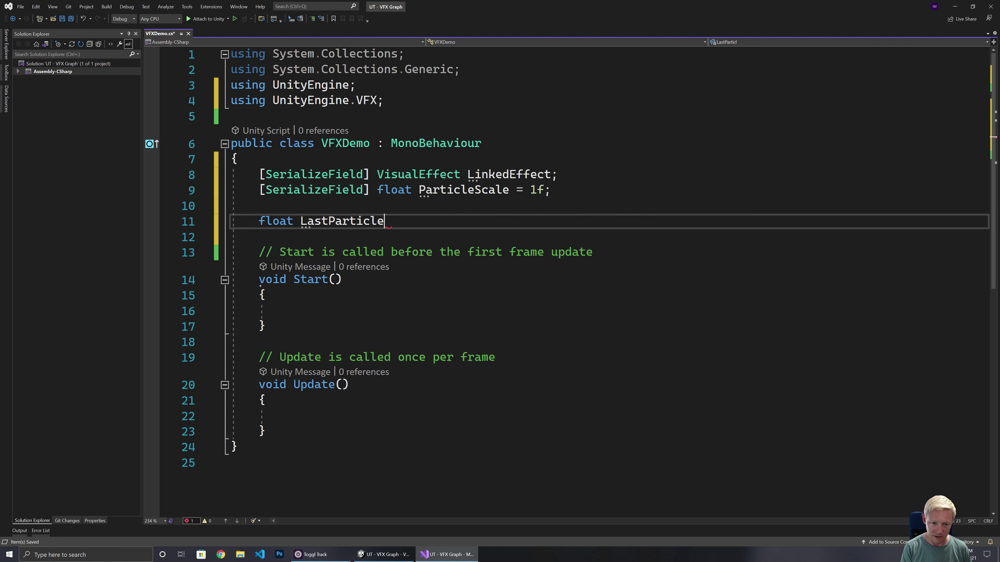
{"action": "type", "text": "Scale = -1f;"}
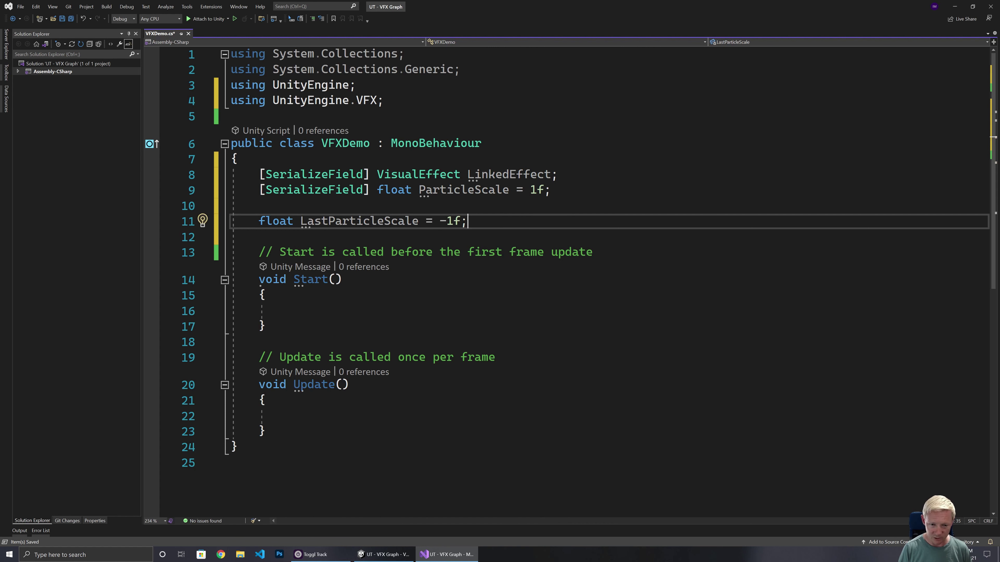
In Update, add the block "if (LastParticleScale != ParticleScale)" containing the statement "LastParticleScale = ParticleScale;"
{"action": "scroll", "coordinate": [575, 276], "scroll_direction": "down", "scroll_amount": 1}
{"action": "left_click", "coordinate": [288, 369]}
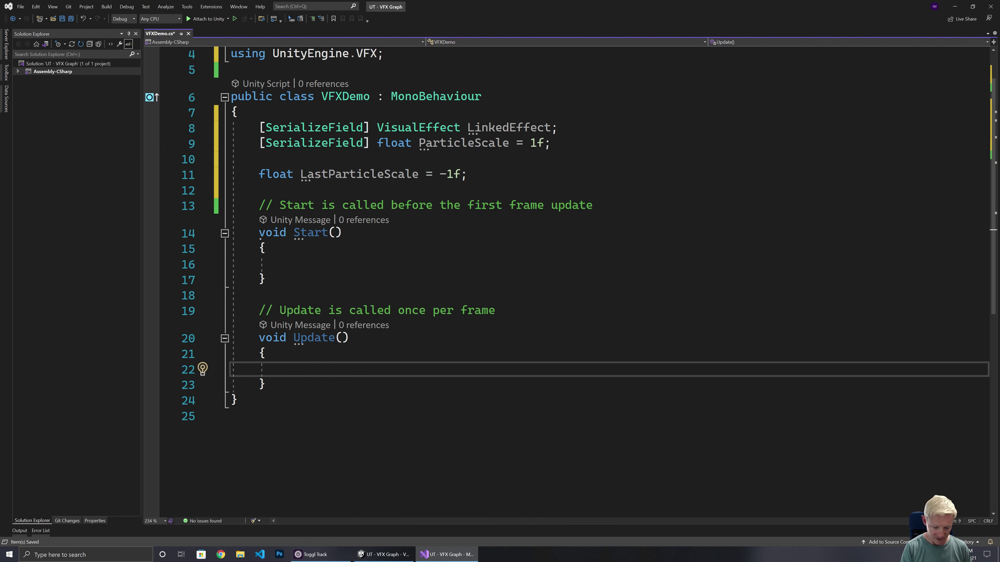
{"action": "type", "text": "if (L"}
{"action": "type", "text": "astParticleScale"}
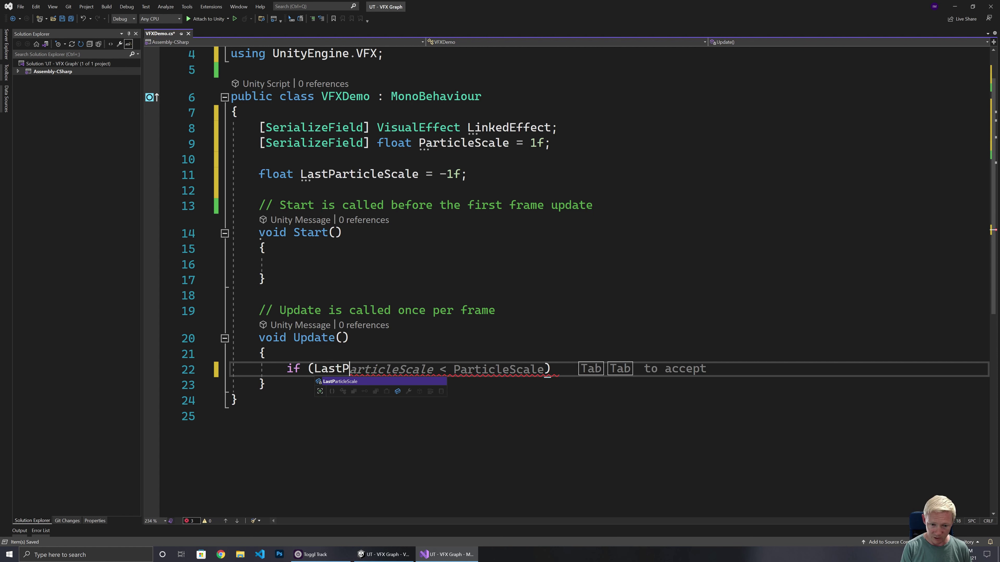
{"action": "type", "text": "Part"}
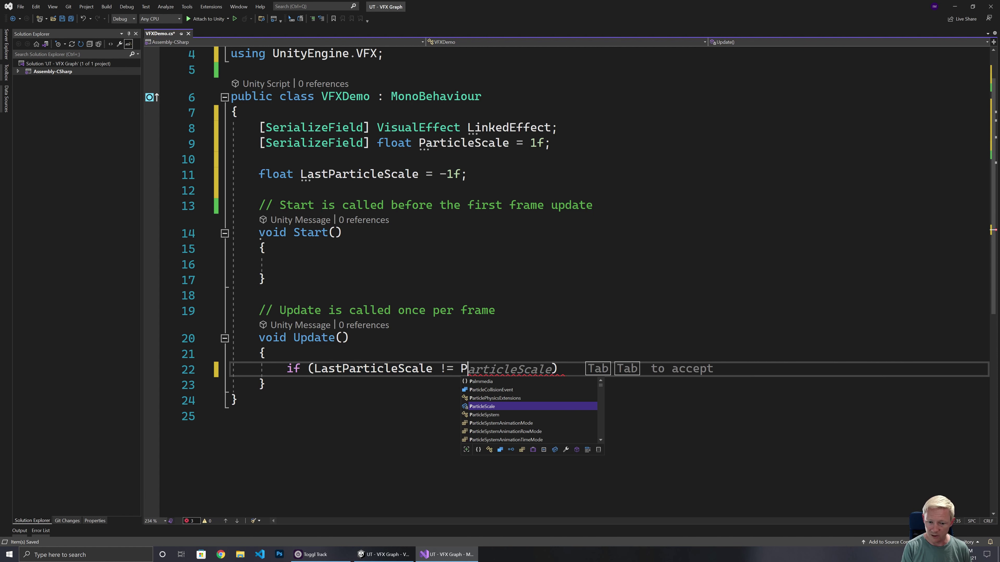
{"action": "key", "text": "Tab"}
{"action": "key", "text": "Return"}
{"action": "type", "text": "{"}
{"action": "key", "text": "Return"}
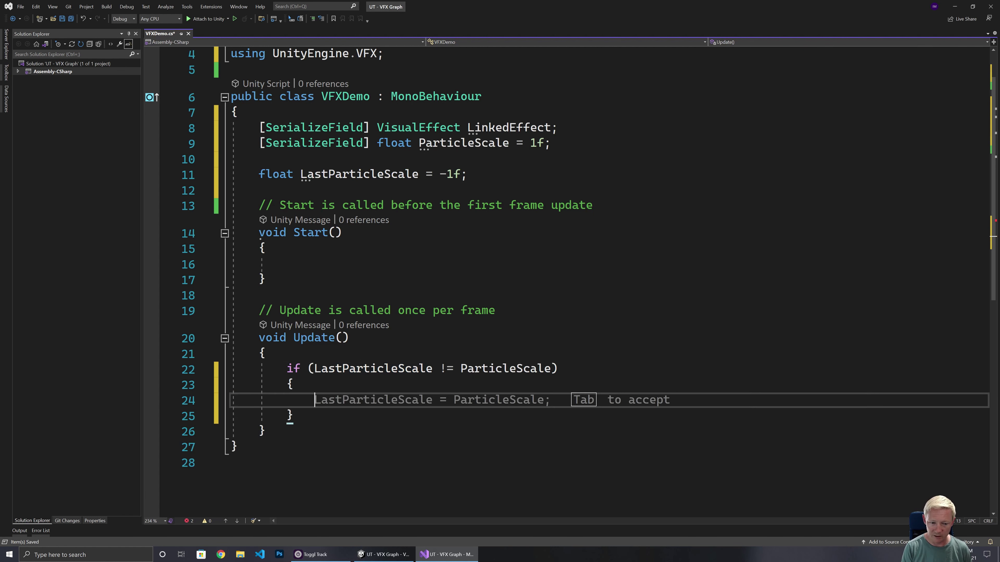
{"action": "type", "text": "LastParticleScale = ParticleScale;"}
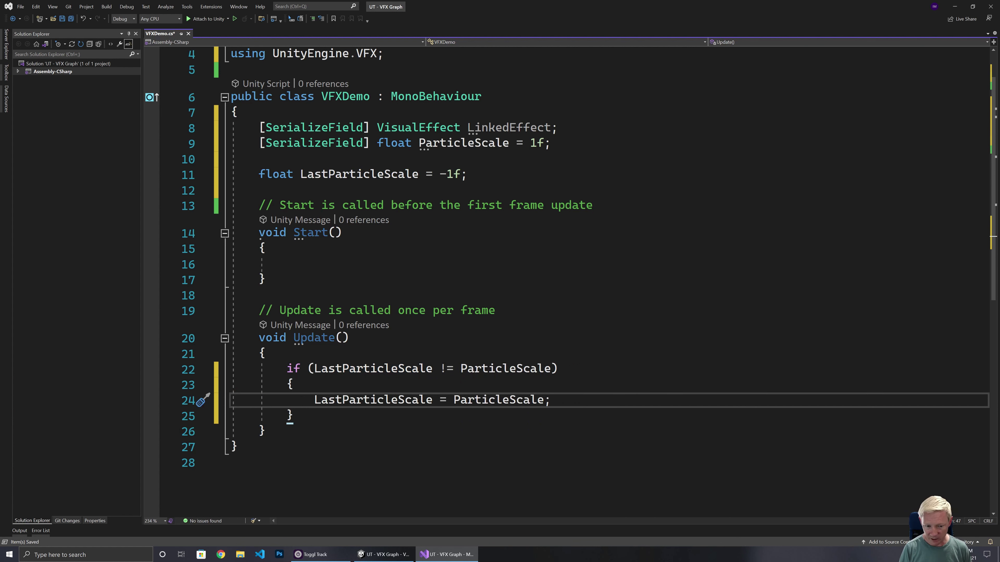
Begin a LinkedEffect.SetFloat call inside the if block, one blank line below the assignment
{"action": "key", "text": "Return"}
{"action": "key", "text": "Return"}
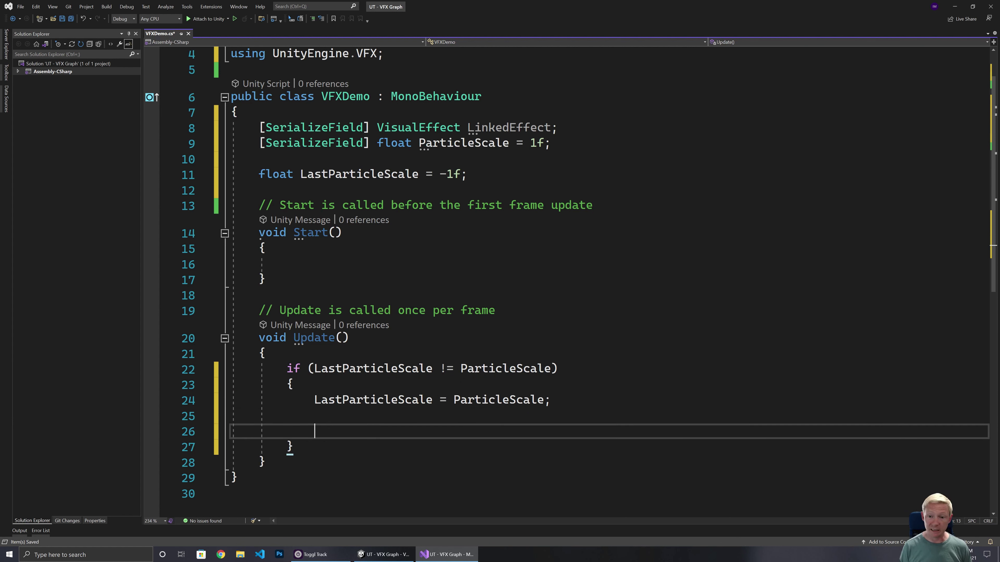
{"action": "type", "text": "Linke"}
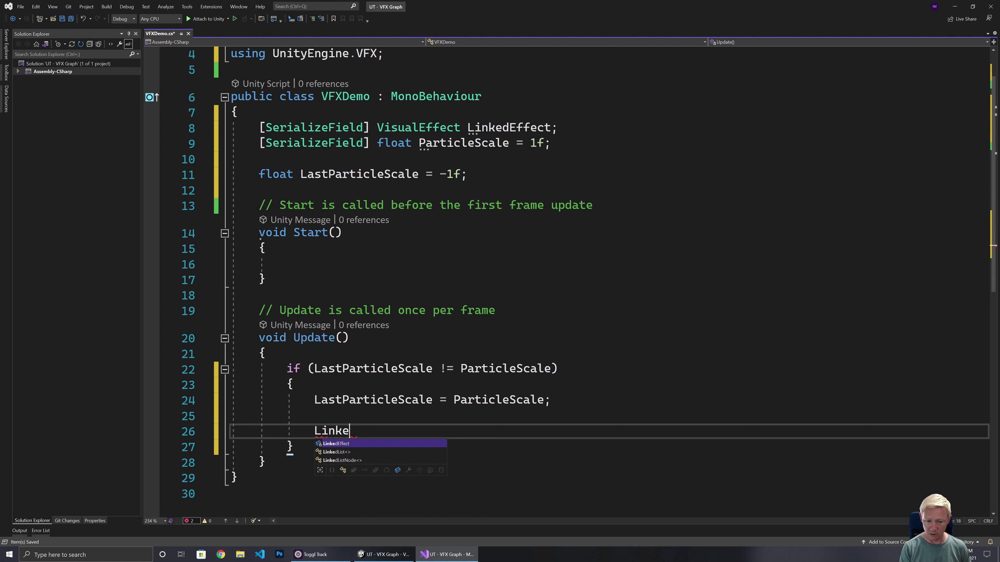
{"action": "key", "text": "Tab"}
{"action": "type", "text": ".S"}
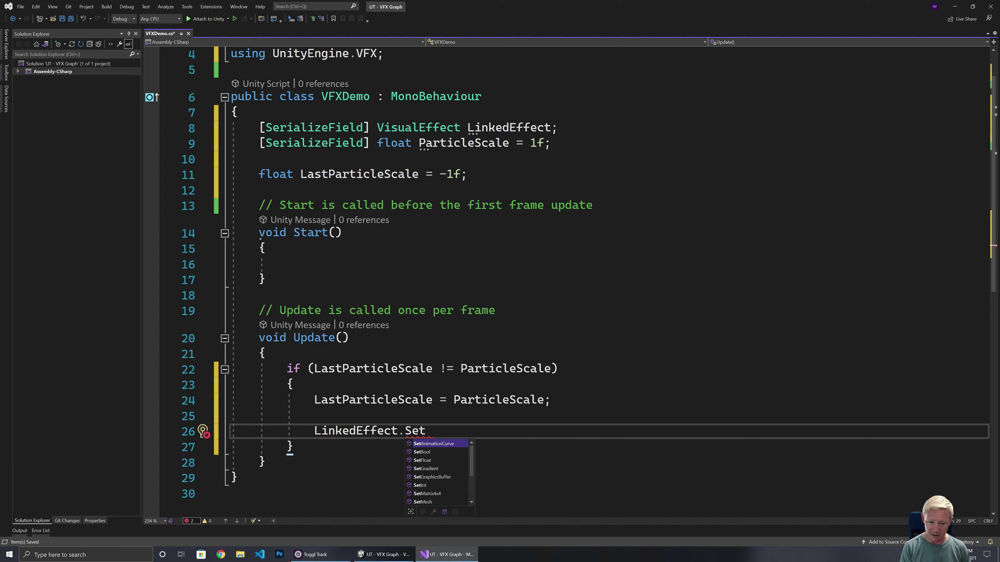
{"action": "type", "text": "("}
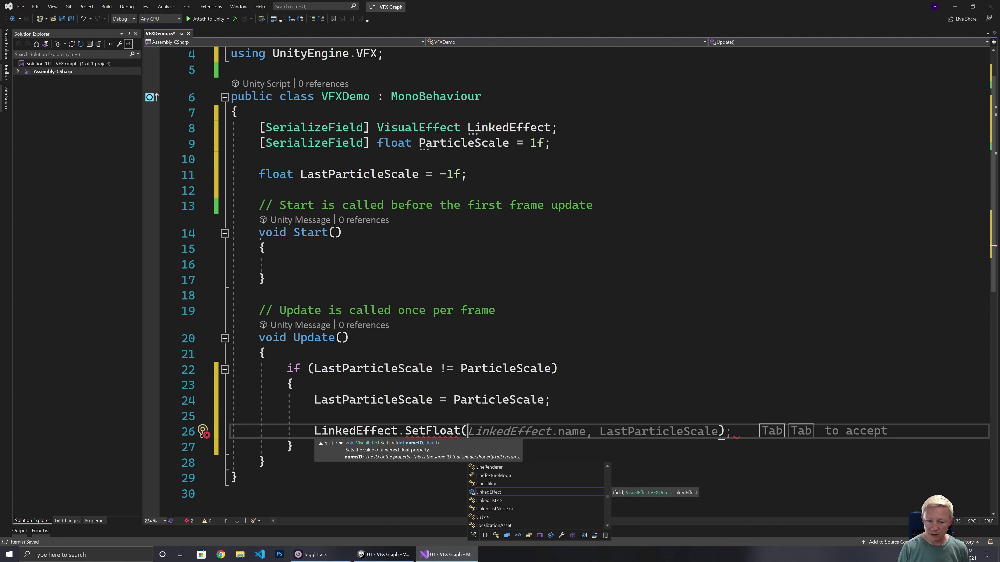
Check the exact name of the particle scale property in Unity's Explosion Effect graph and return to the script in Visual Studio
{"action": "left_click", "coordinate": [381, 554]}
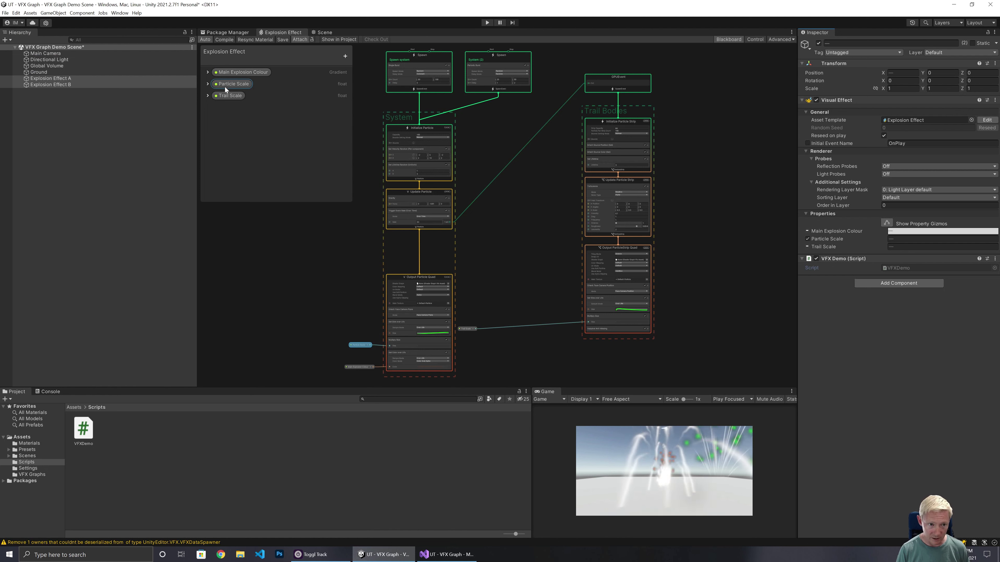
{"action": "left_click", "coordinate": [249, 89]}
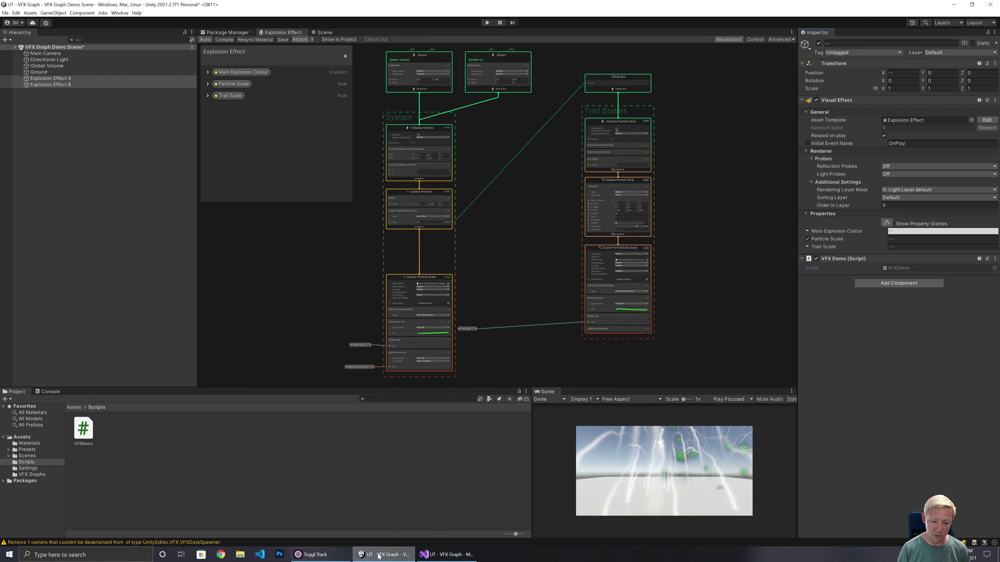
{"action": "left_click", "coordinate": [460, 555]}
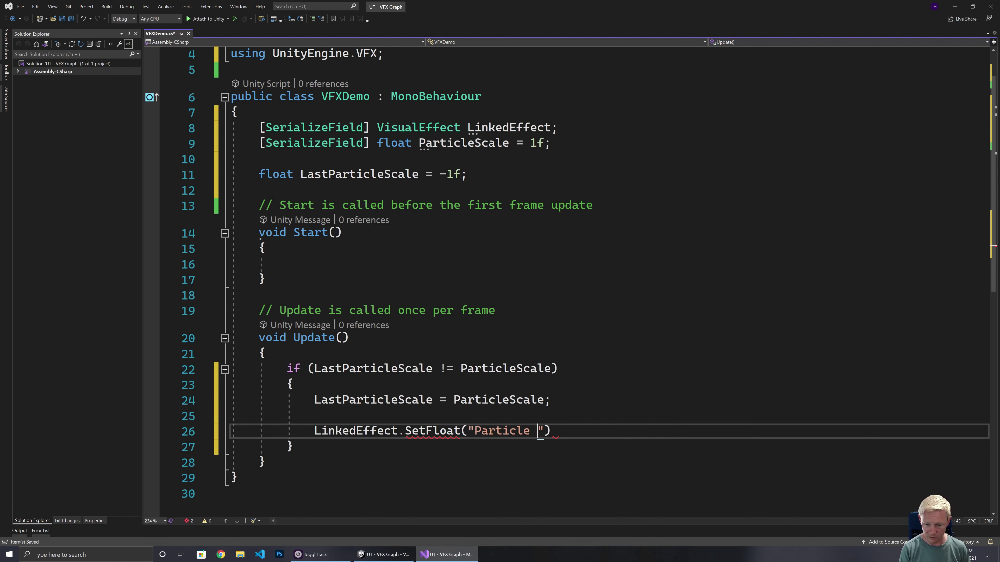
Complete the SetFloat call with the arguments "Particle Scale" and ParticleScale, and save the VFXDemo script
{"action": "type", "text": ", "}
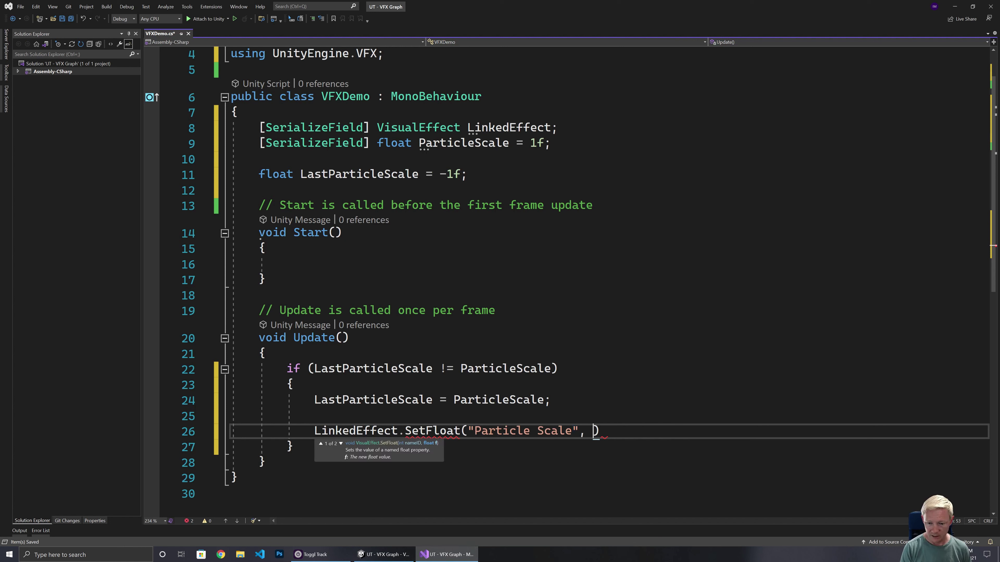
{"action": "type", "text": "Par"}
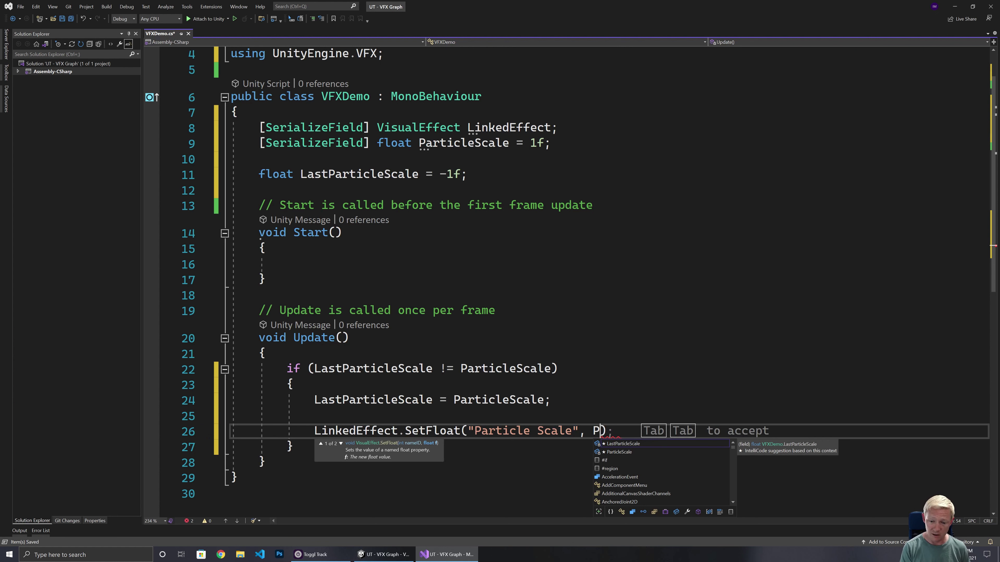
{"action": "key", "text": "Tab"}
{"action": "type", "text": ")"}
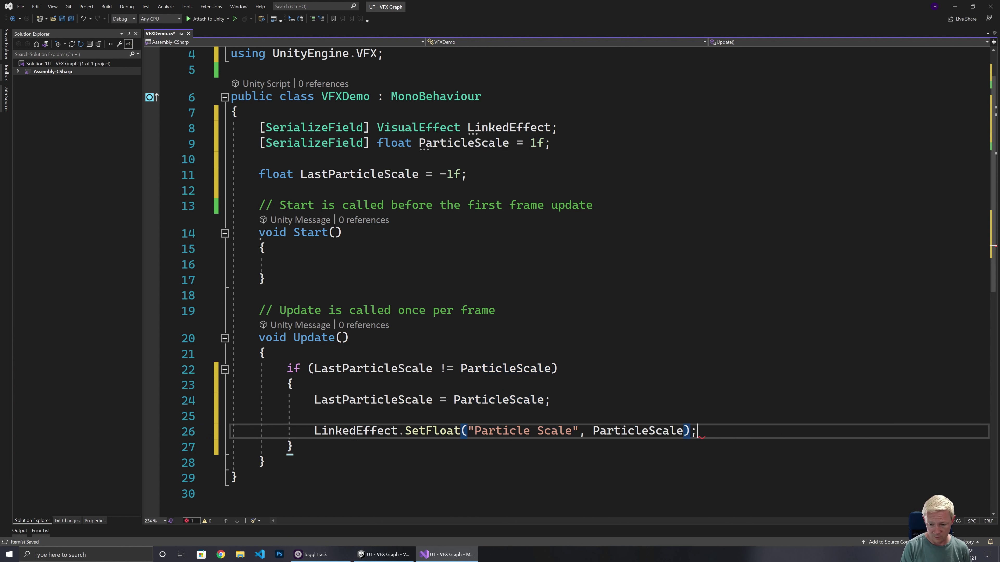
{"action": "left_click", "coordinate": [266, 279]}
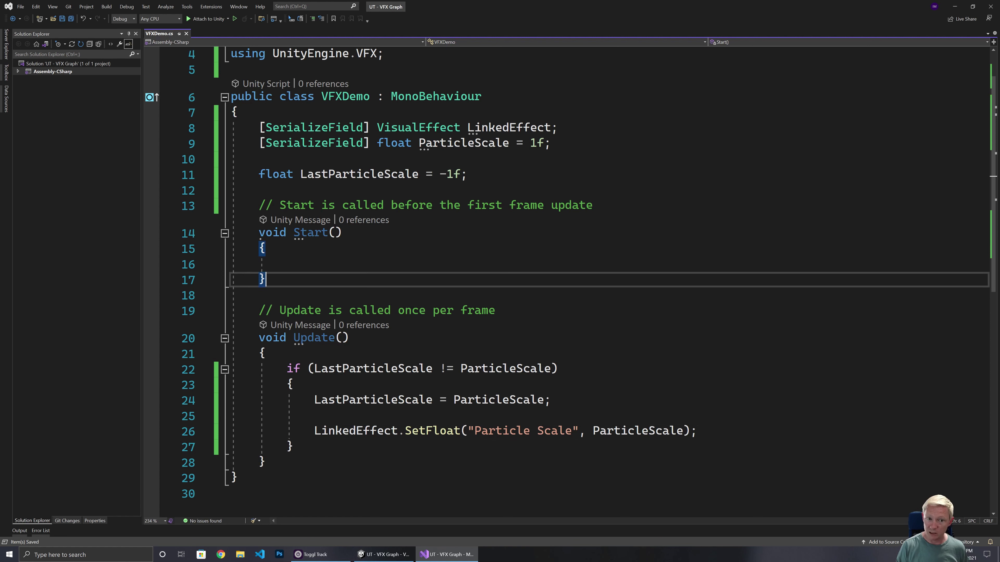
Switch to Unity, show the Scene view and select only the Explosion Effect A object
{"action": "left_click", "coordinate": [389, 555]}
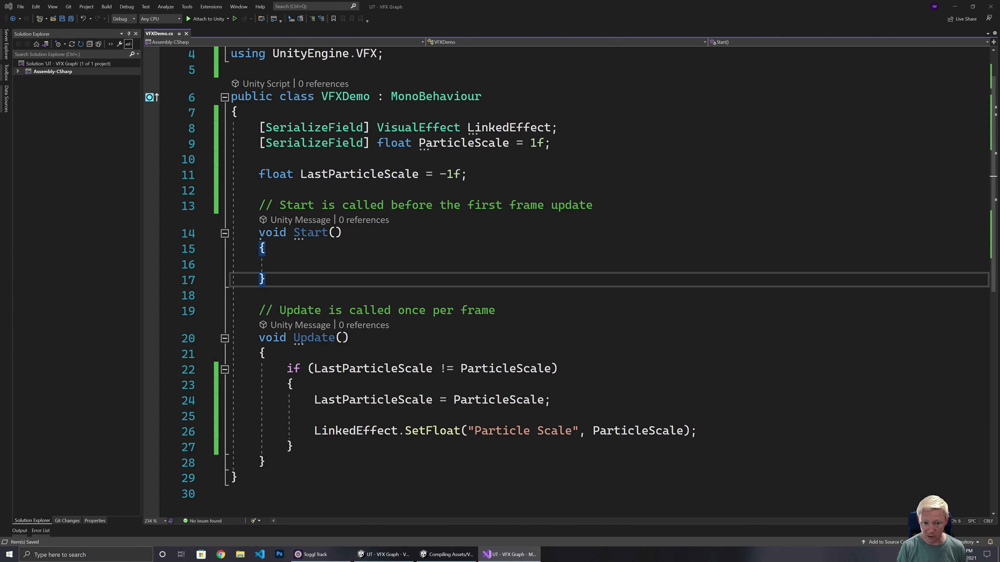
{"action": "key", "text": "alt+Tab"}
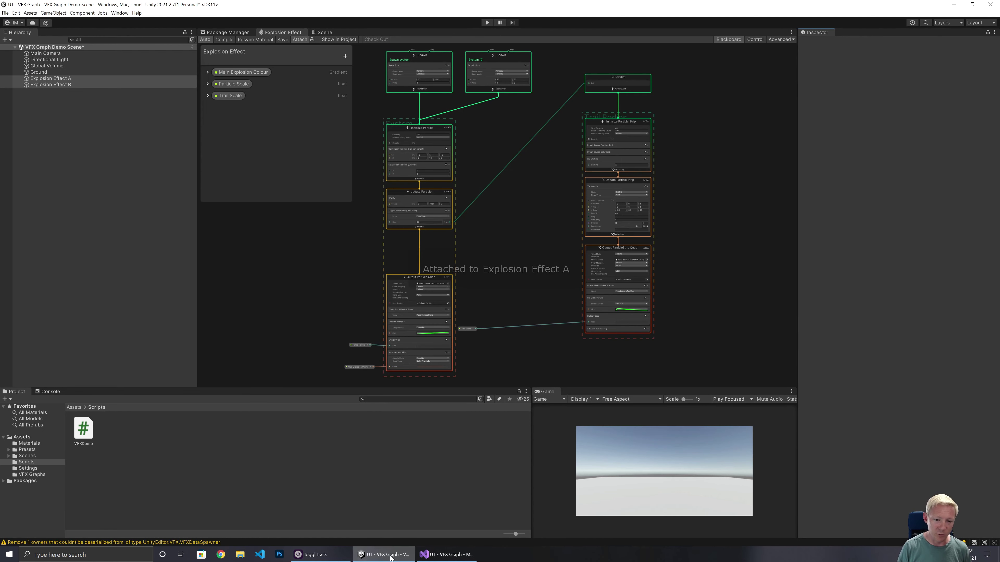
{"action": "left_click", "coordinate": [323, 33]}
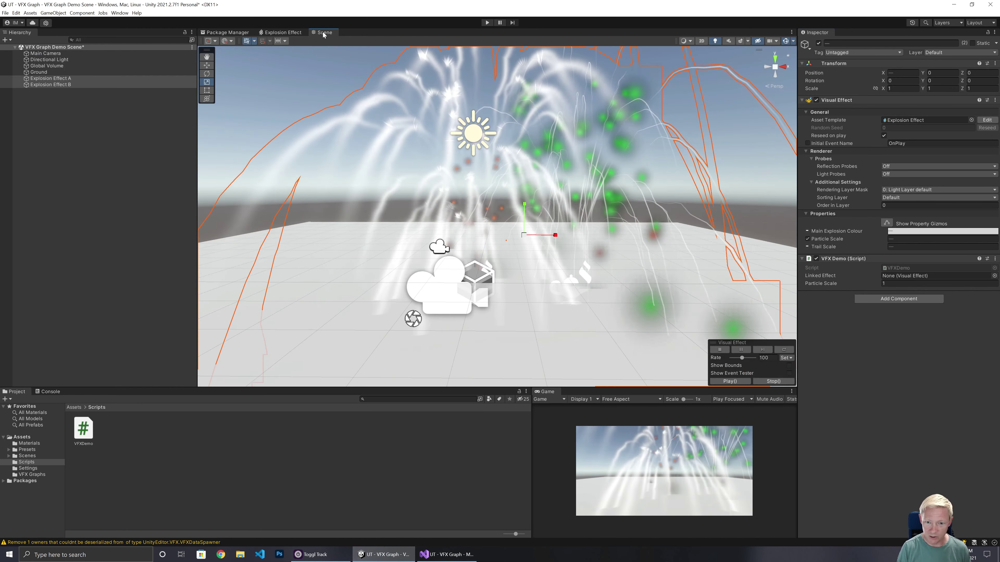
{"action": "left_click", "coordinate": [56, 95]}
{"action": "left_click", "coordinate": [63, 78]}
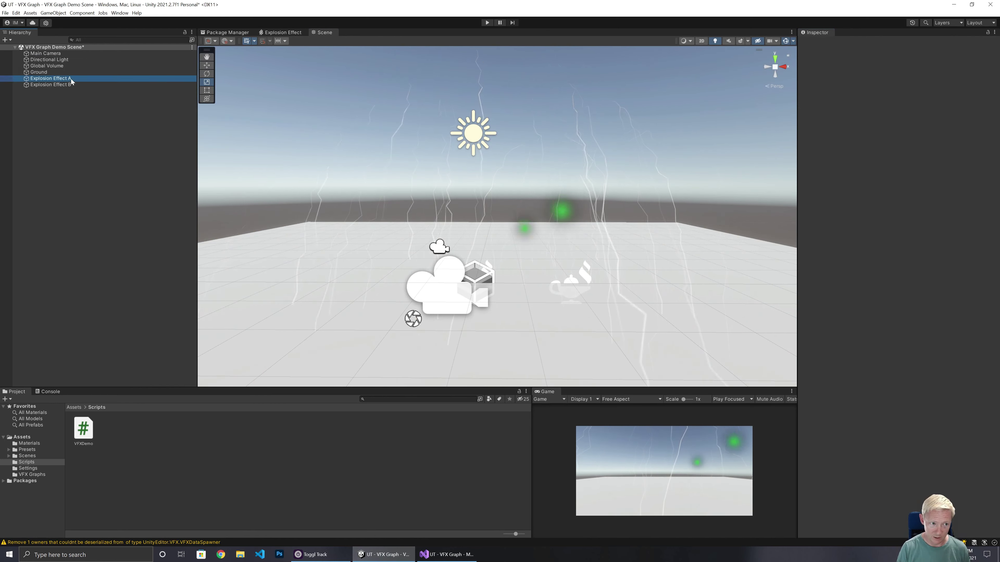
{"action": "key", "text": "alt+Tab"}
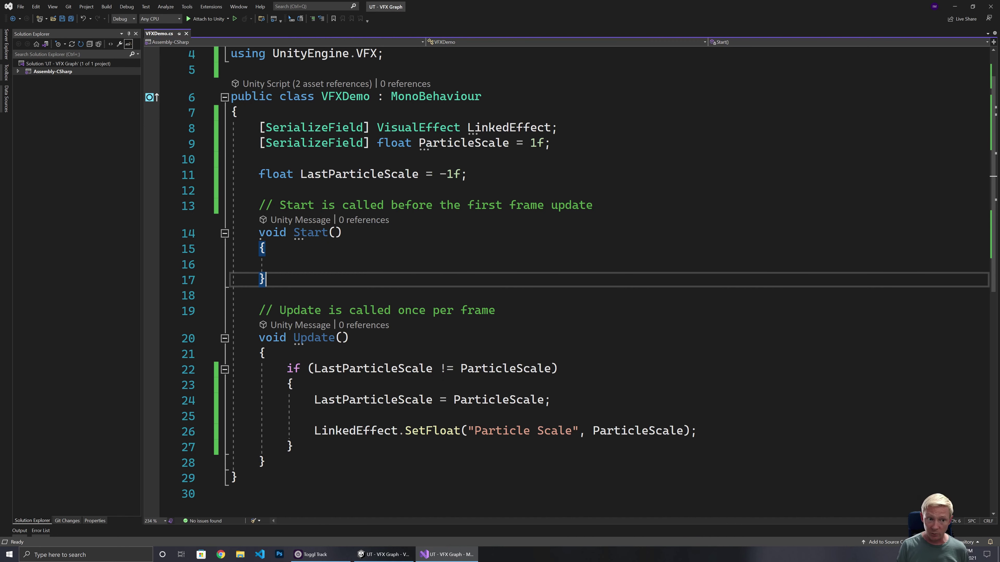
{"action": "left_click", "coordinate": [376, 555]}
{"action": "left_click", "coordinate": [63, 79]}
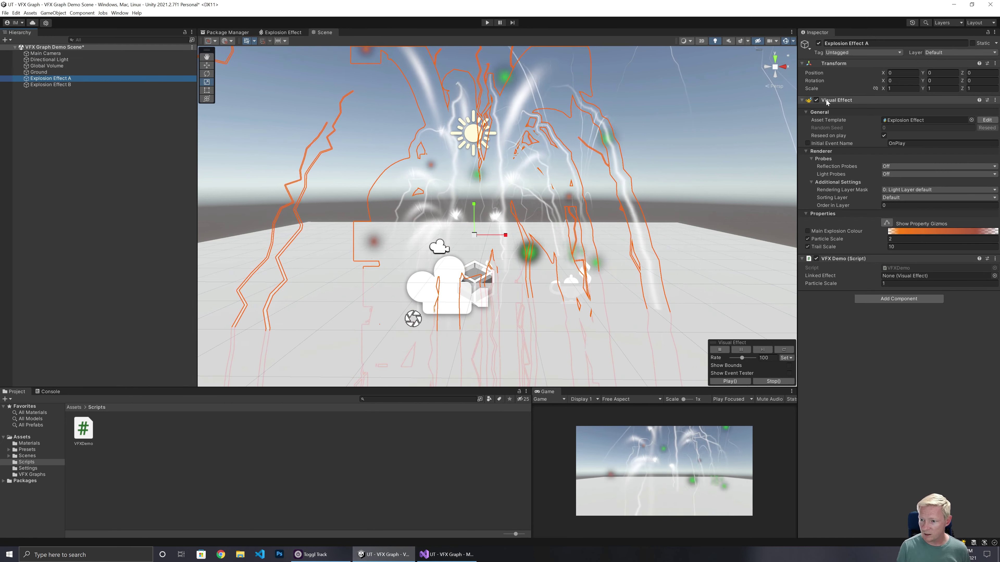
Assign each explosion effect object's own Visual Effect component as the Linked Effect of its VFX Demo script
{"action": "left_click_drag", "start_coordinate": [836, 100], "coordinate": [913, 275]}
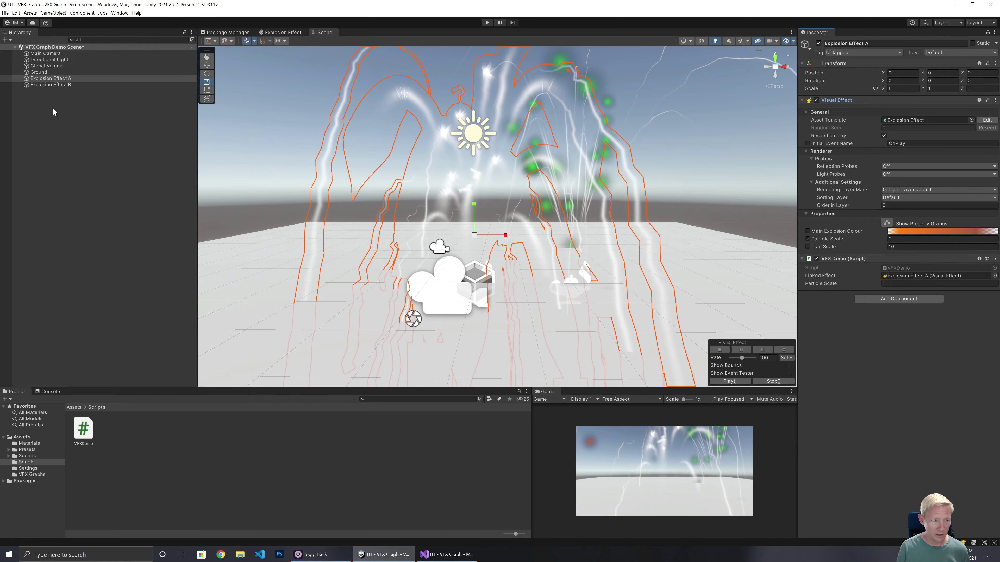
{"action": "left_click", "coordinate": [50, 85]}
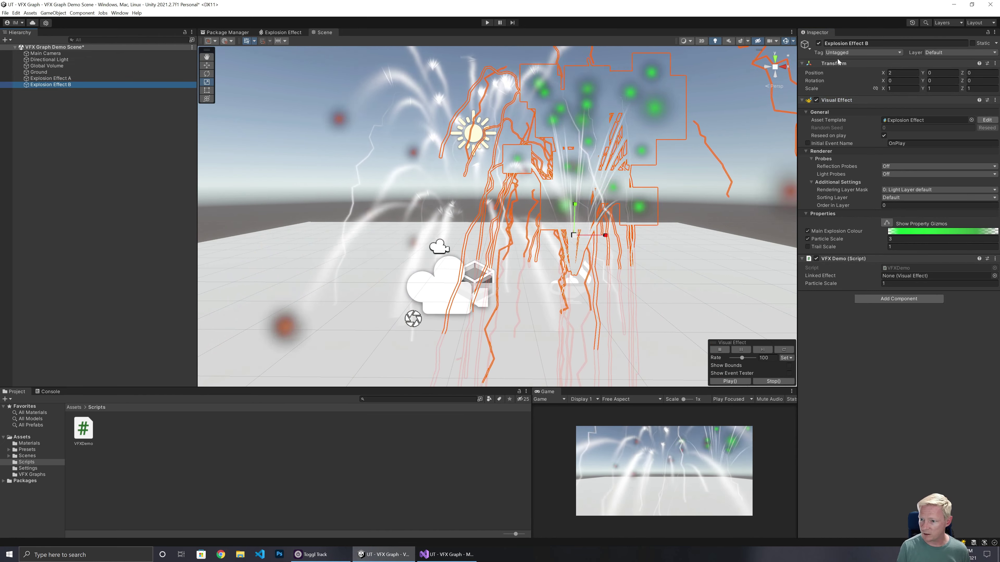
{"action": "left_click_drag", "start_coordinate": [846, 101], "coordinate": [903, 276]}
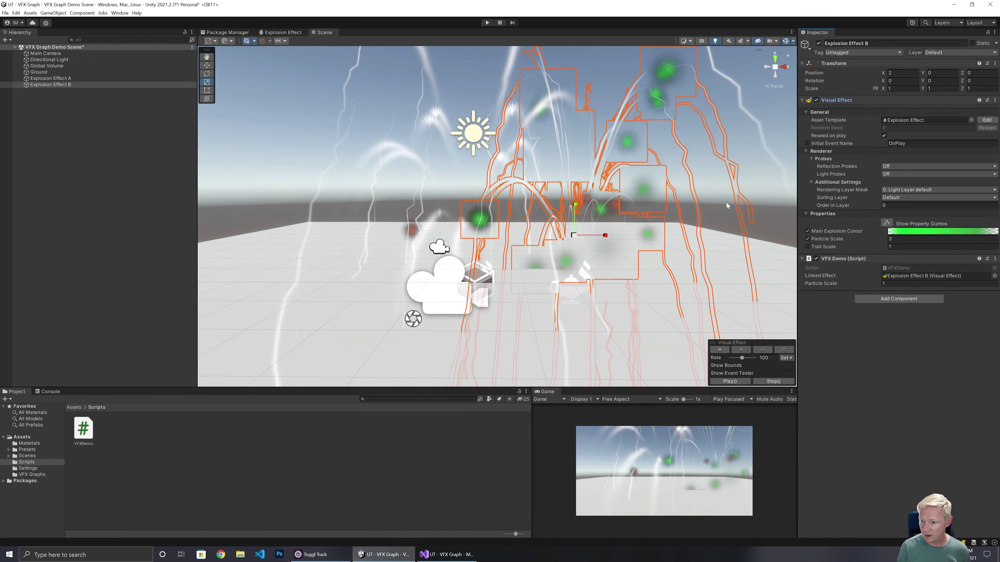
Test Explosion Effect A in play mode with the VFX Demo script's Particle Scale at 5 and then 20, and stop playing
{"action": "left_click", "coordinate": [59, 78]}
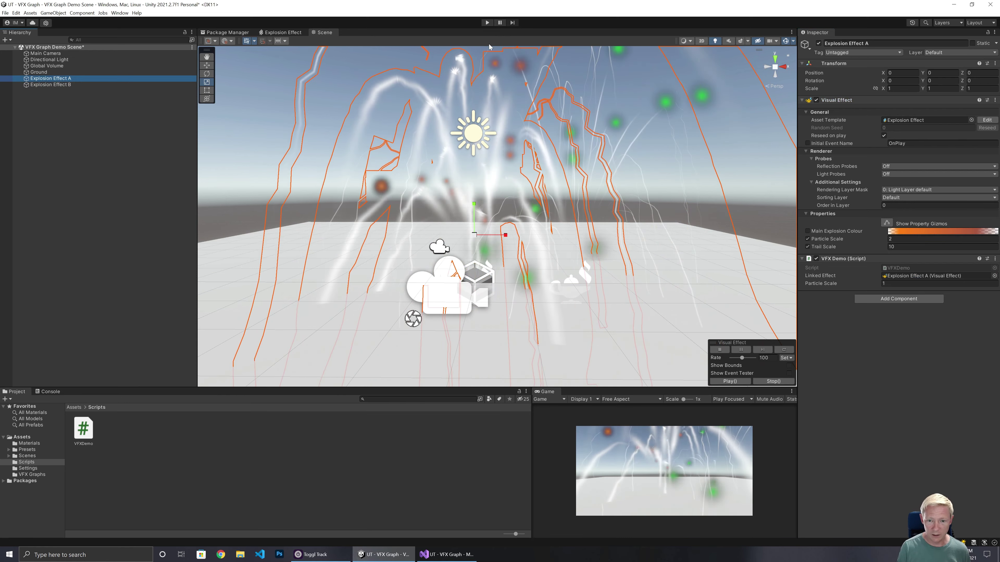
{"action": "left_click", "coordinate": [486, 22]}
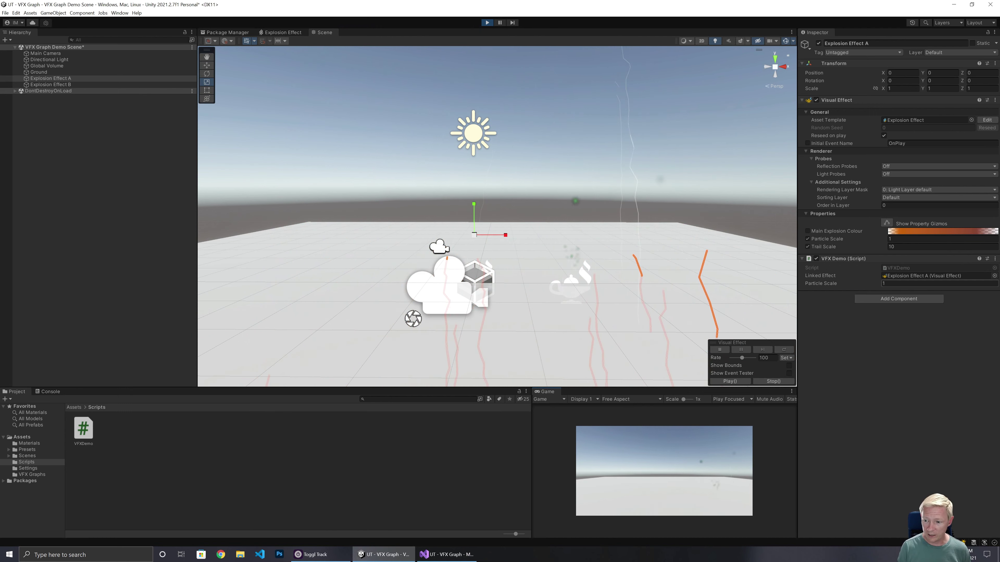
{"action": "left_click", "coordinate": [901, 283]}
{"action": "type", "text": "5"}
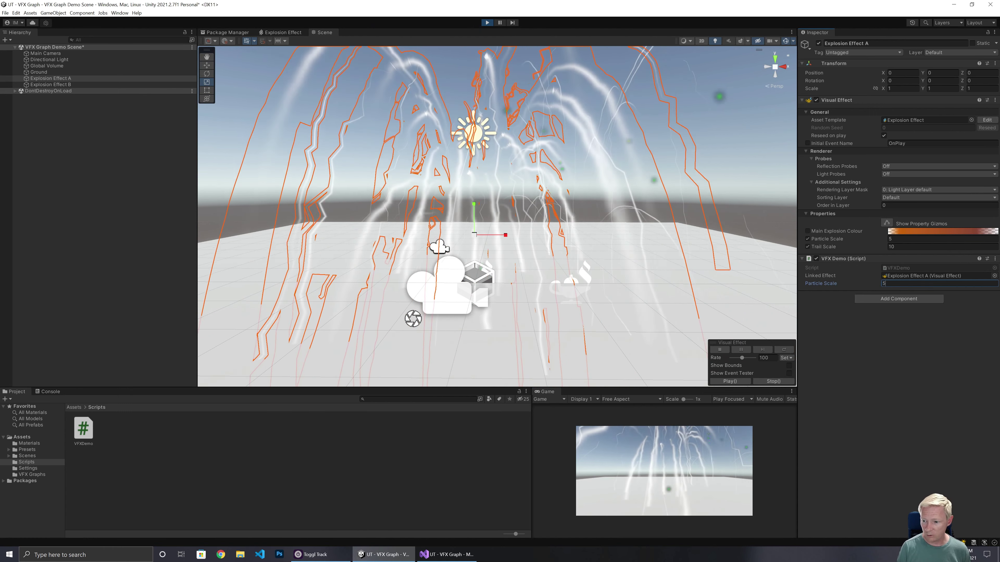
{"action": "type", "text": "20"}
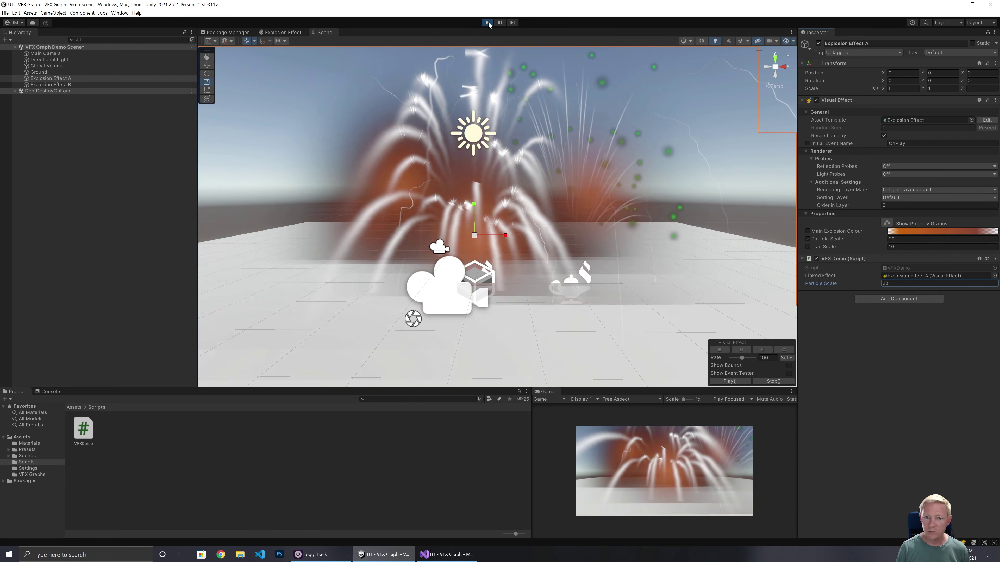
{"action": "left_click", "coordinate": [487, 23]}
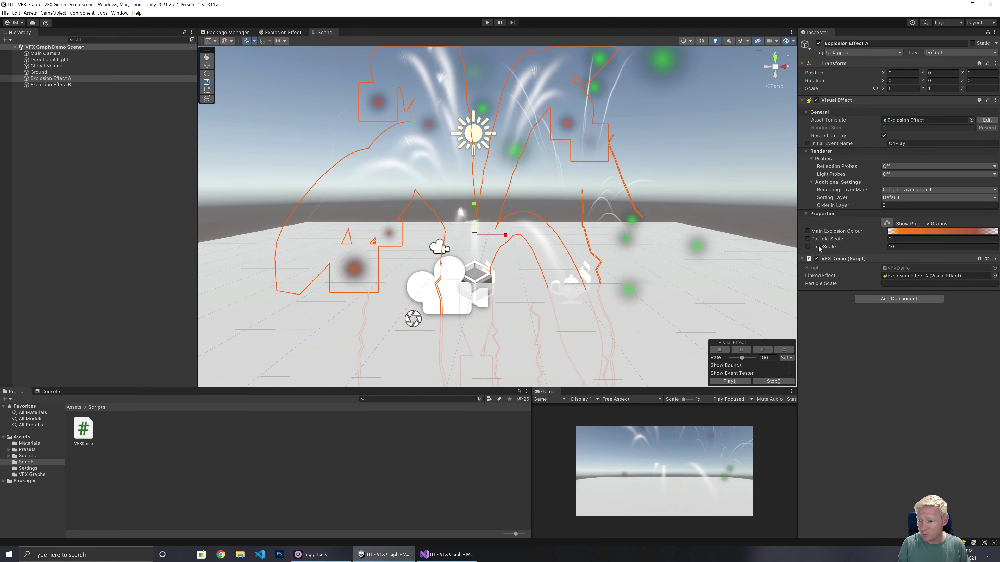
{"action": "left_click", "coordinate": [807, 247]}
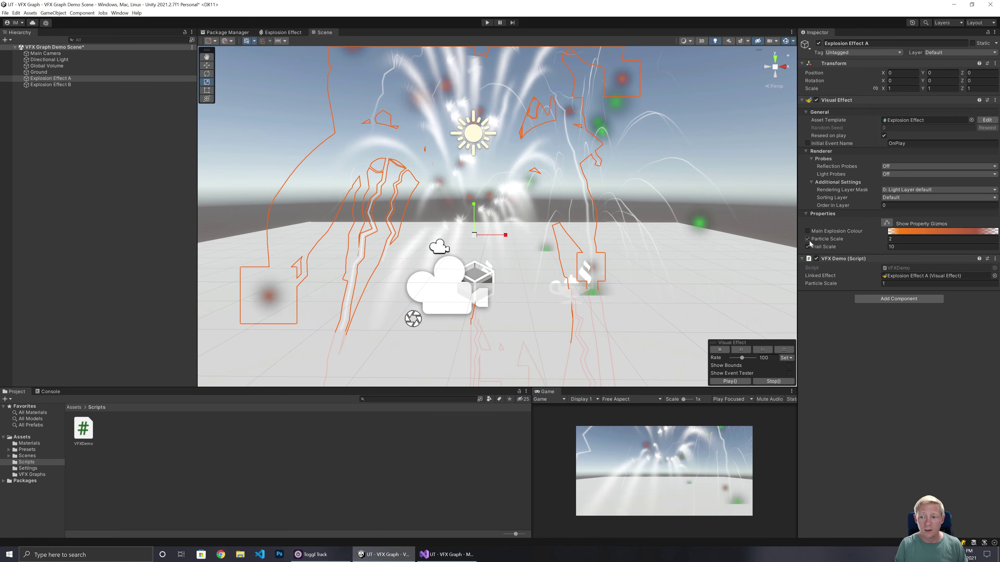
{"action": "left_click", "coordinate": [807, 239]}
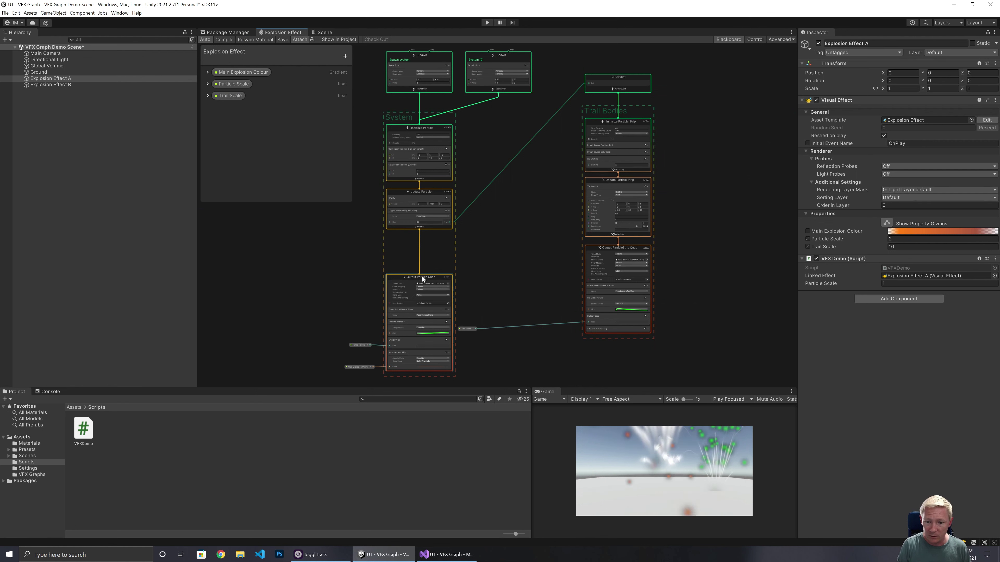
In the Explosion Effect graph, create an Output Particle Mesh context beside the Output Particle Quad context
{"action": "scroll", "coordinate": [478, 296], "scroll_direction": "up", "scroll_amount": 5}
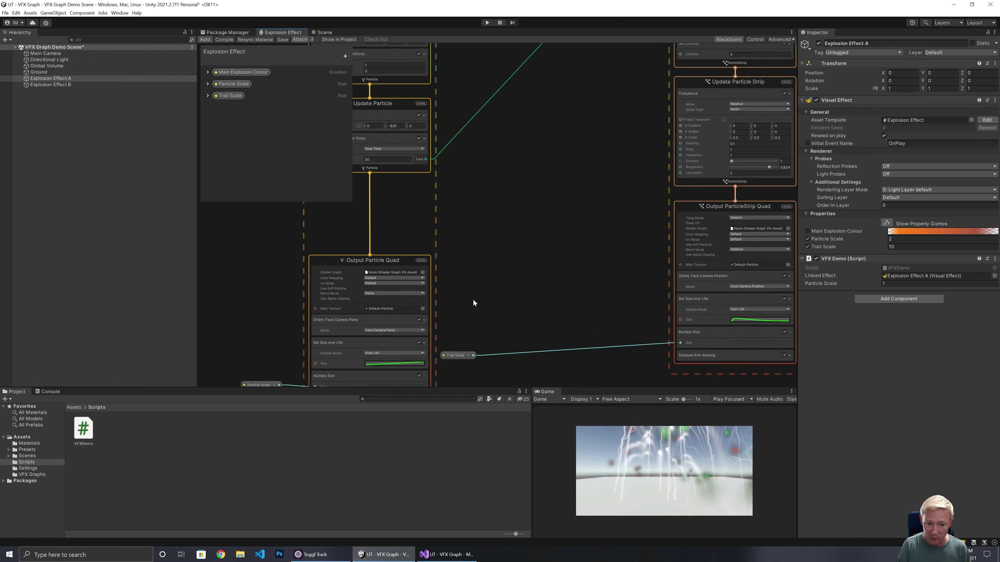
{"action": "middle_click_drag", "start_coordinate": [480, 308], "coordinate": [625, 201]}
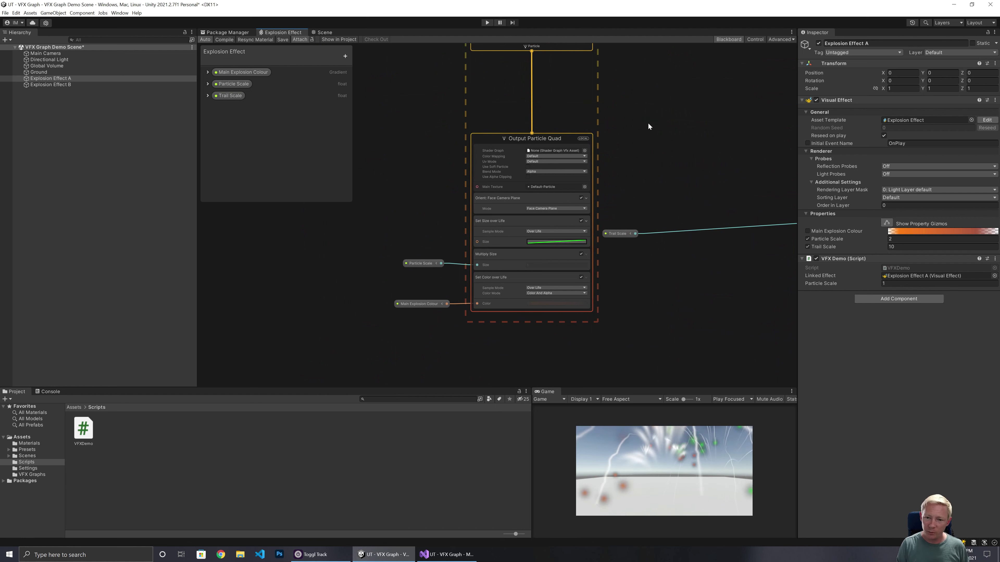
{"action": "middle_click_drag", "start_coordinate": [680, 158], "coordinate": [620, 195]}
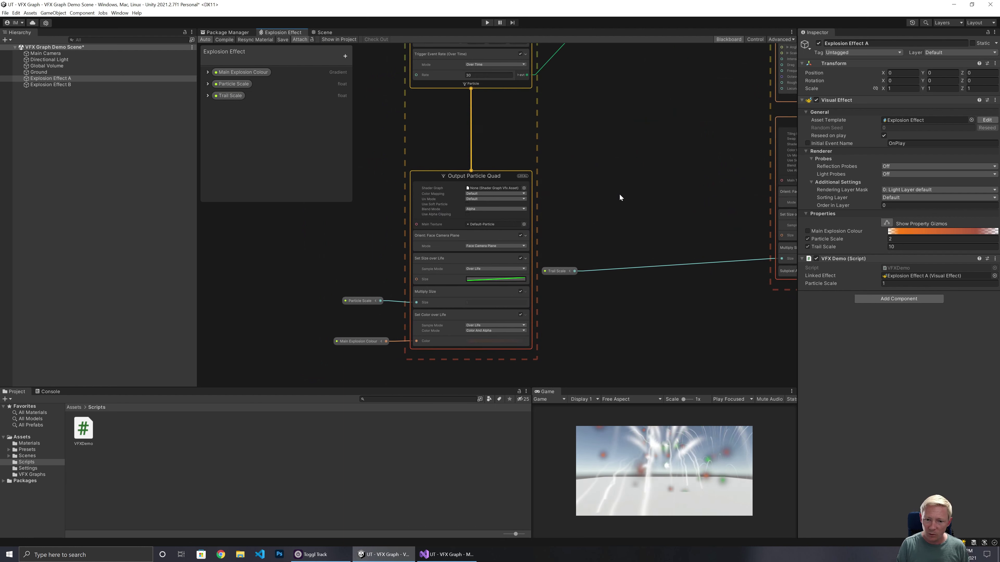
{"action": "right_click", "coordinate": [506, 117]}
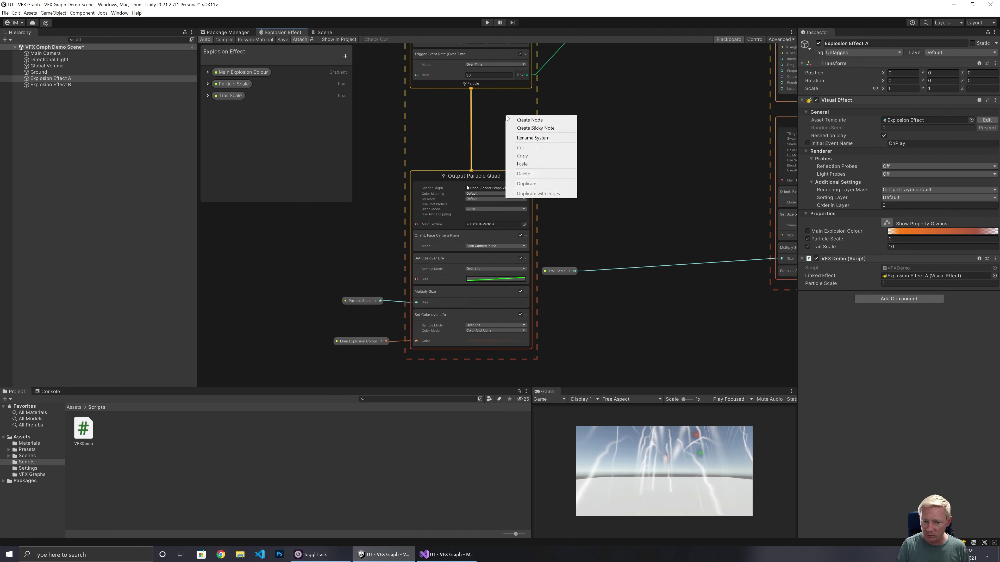
{"action": "left_click", "coordinate": [525, 120]}
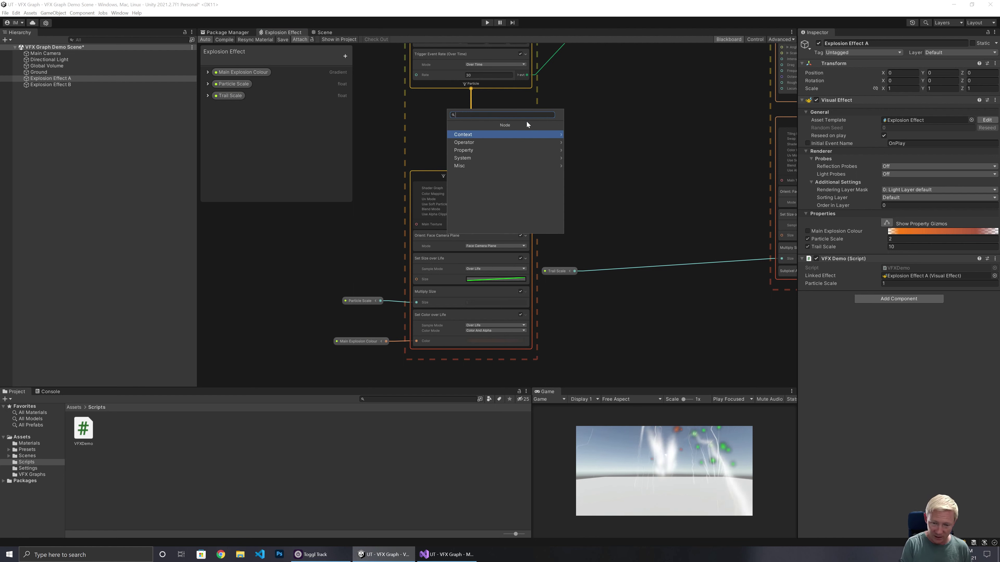
{"action": "type", "text": "output"}
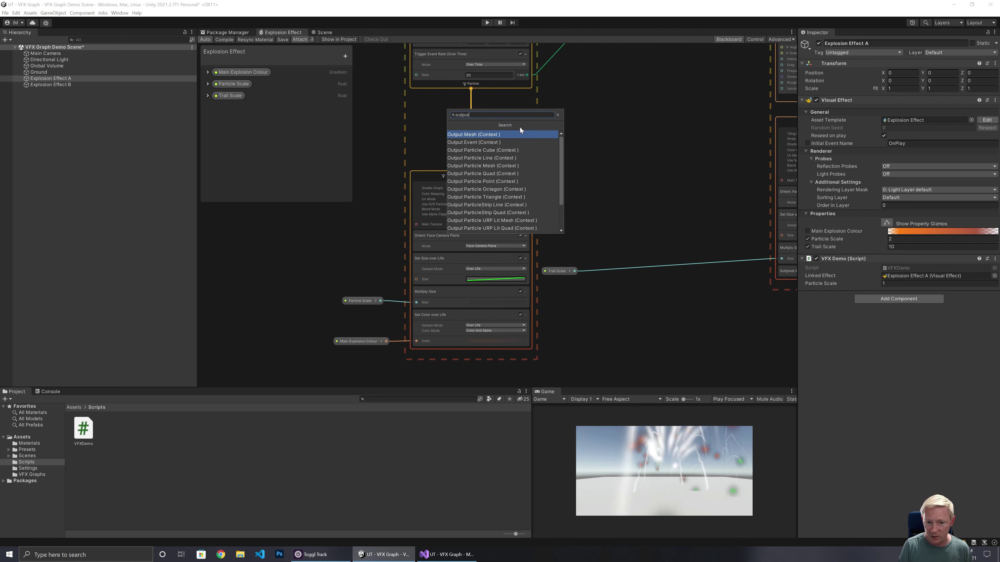
{"action": "left_click", "coordinate": [464, 166]}
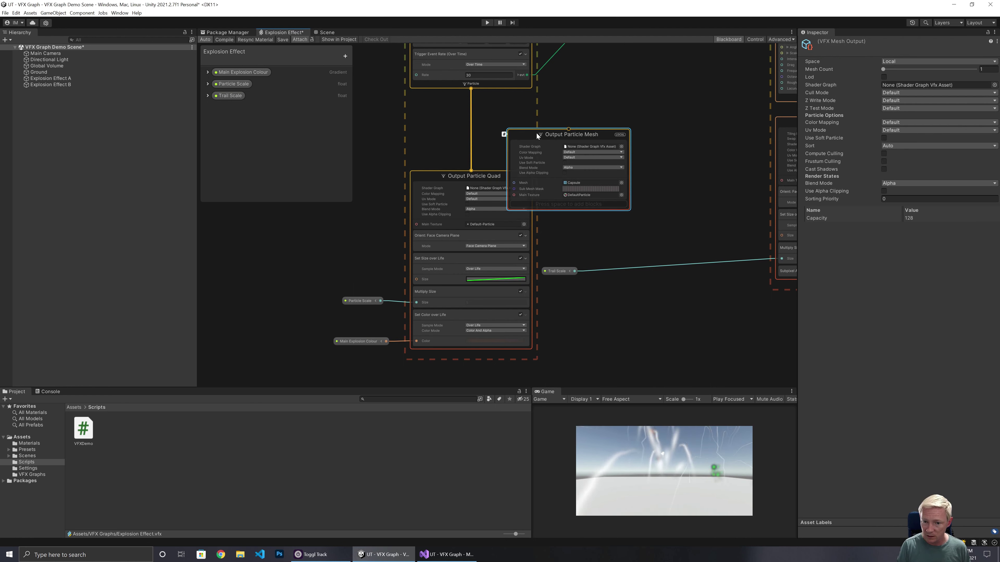
Move the Set Size over Life, Multiply Size and Set Color over Life blocks into Output Particle Mesh and connect Update Particle to it
{"action": "left_click_drag", "start_coordinate": [445, 253], "coordinate": [553, 199]}
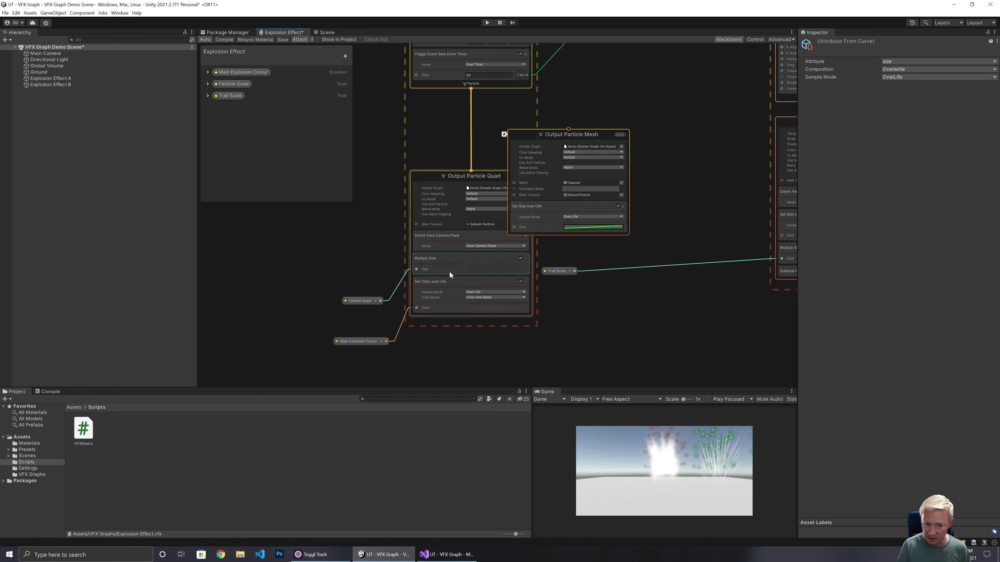
{"action": "left_click_drag", "start_coordinate": [449, 259], "coordinate": [552, 238]}
{"action": "left_click_drag", "start_coordinate": [439, 262], "coordinate": [558, 254]}
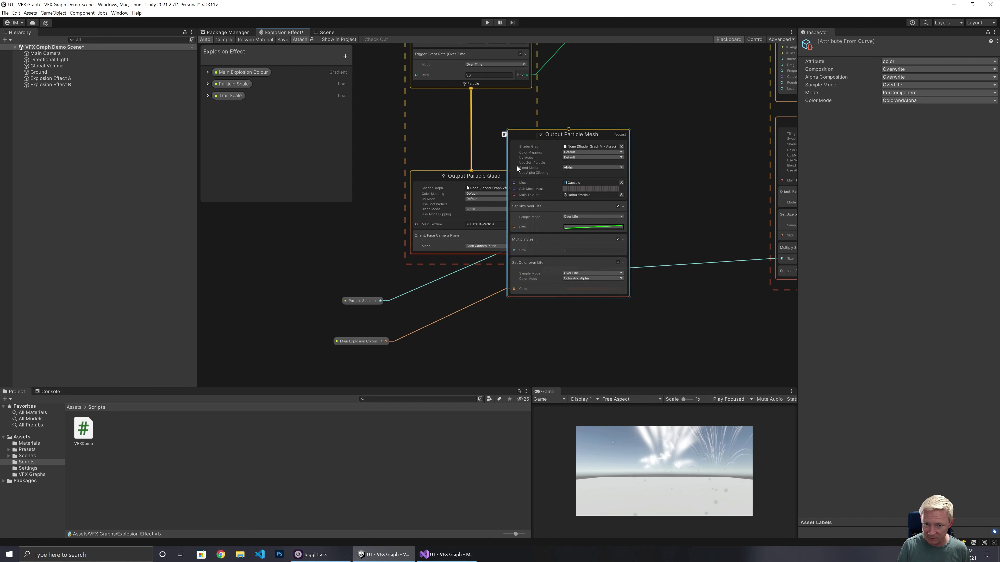
{"action": "left_click_drag", "start_coordinate": [471, 88], "coordinate": [570, 131]}
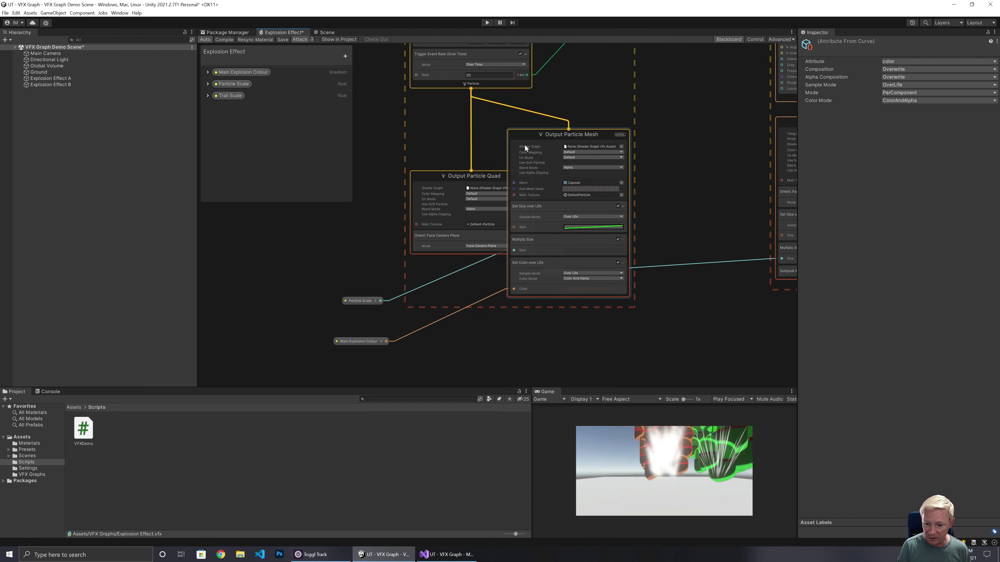
Delete the Output Particle Quad context and arrange Output Particle Mesh in its place, with the Particle Scale and Main Explosion Colour nodes beside their inputs
{"action": "left_click", "coordinate": [457, 180]}
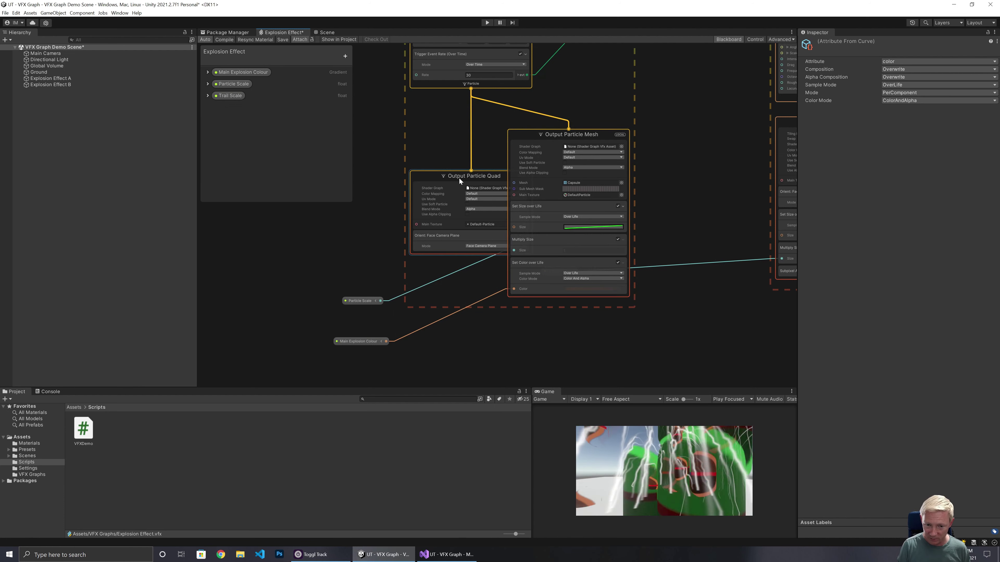
{"action": "left_click", "coordinate": [525, 151], "text": "shift"}
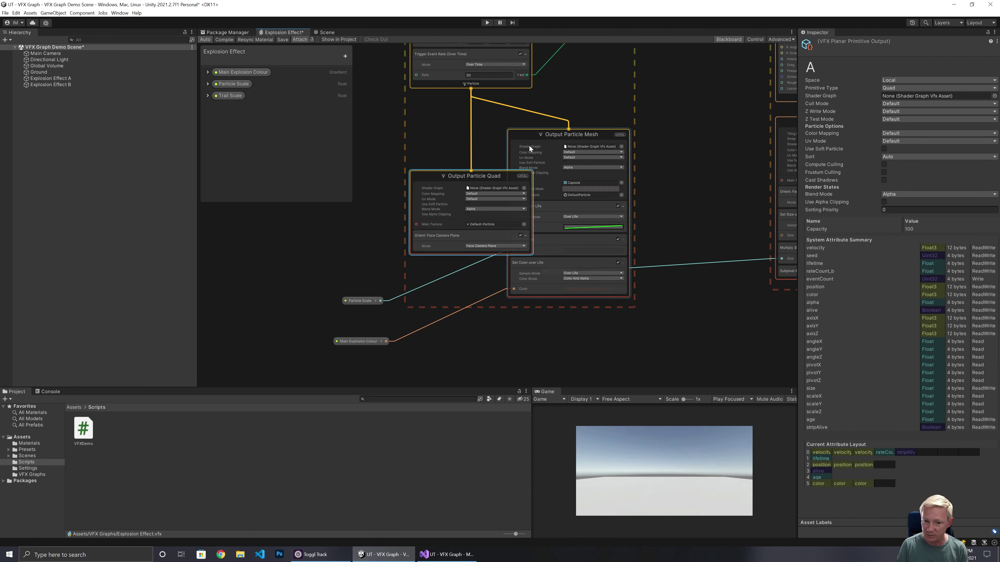
{"action": "key", "text": "Delete"}
{"action": "left_click_drag", "start_coordinate": [538, 132], "coordinate": [445, 142]}
{"action": "left_click_drag", "start_coordinate": [321, 264], "coordinate": [339, 303]}
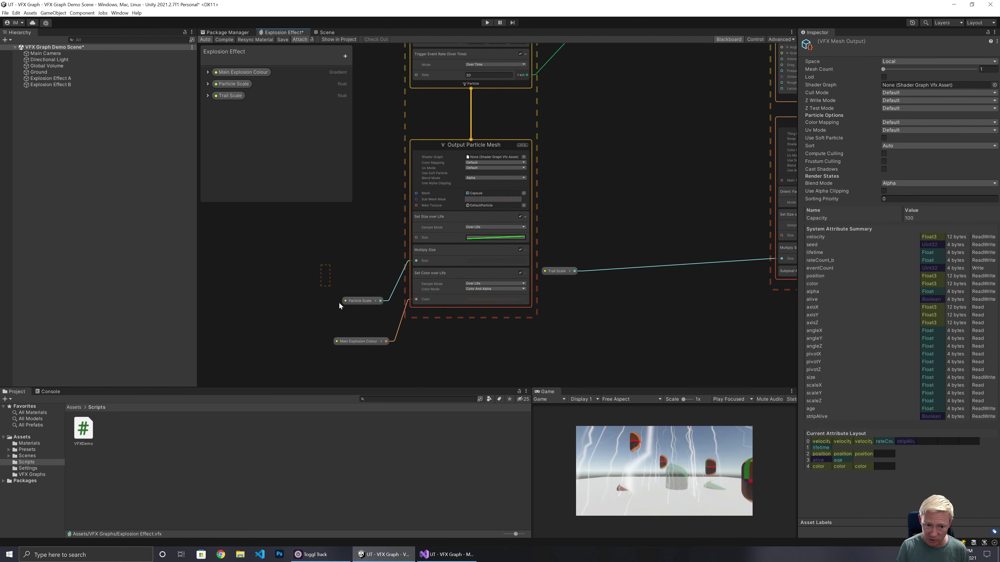
{"action": "left_click_drag", "start_coordinate": [356, 341], "coordinate": [366, 290]}
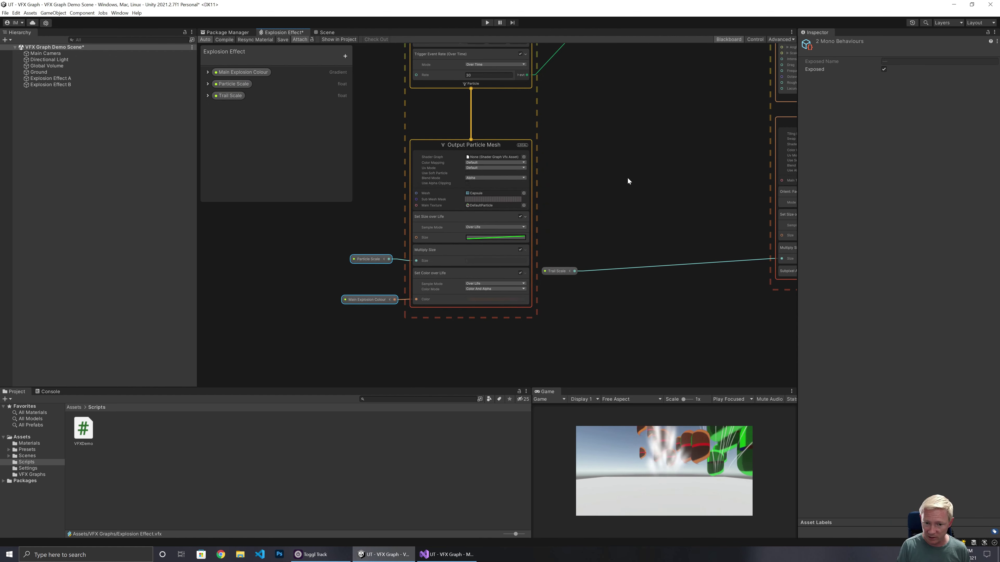
Set the Output Particle Mesh context's mesh to Cube and its main texture to White1px
{"action": "left_click", "coordinate": [523, 193]}
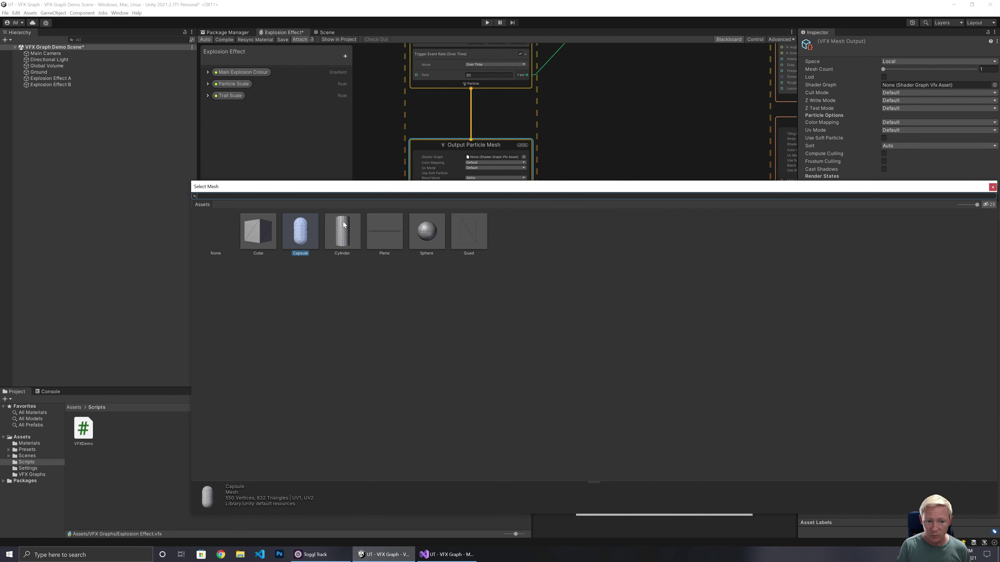
{"action": "double_click", "coordinate": [256, 231]}
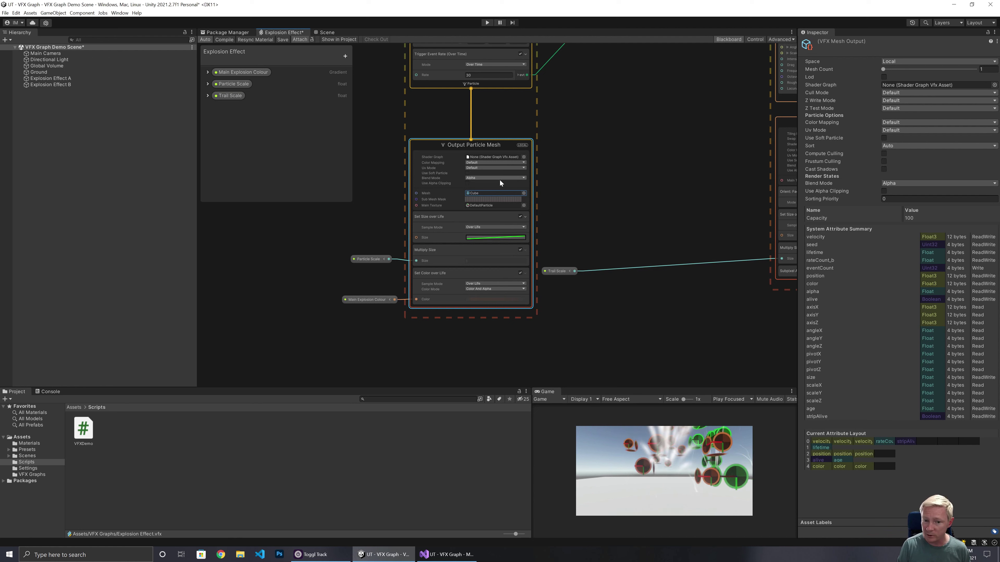
{"action": "scroll", "coordinate": [523, 205], "scroll_direction": "up", "scroll_amount": 2}
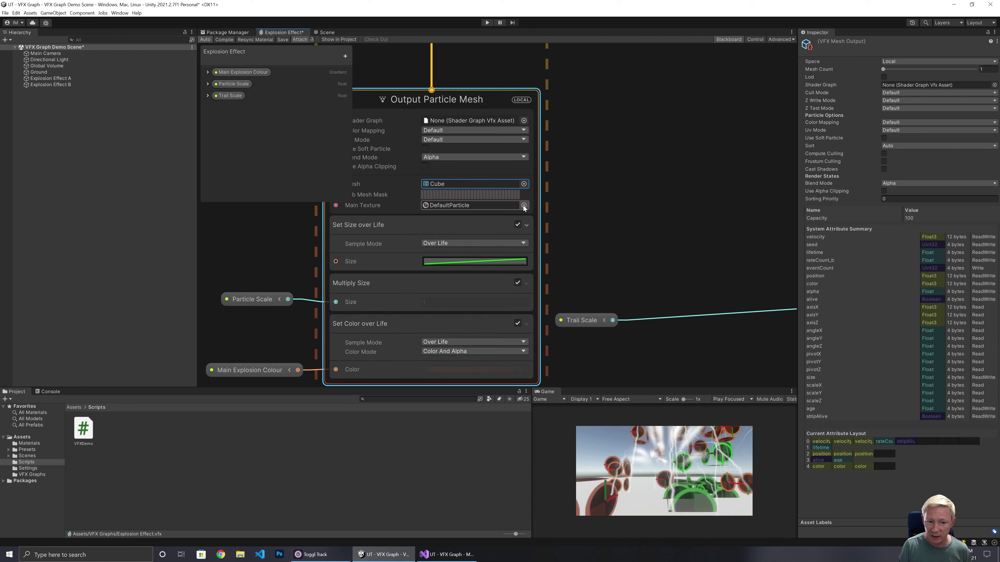
{"action": "key", "text": "f"}
{"action": "left_click", "coordinate": [619, 166]}
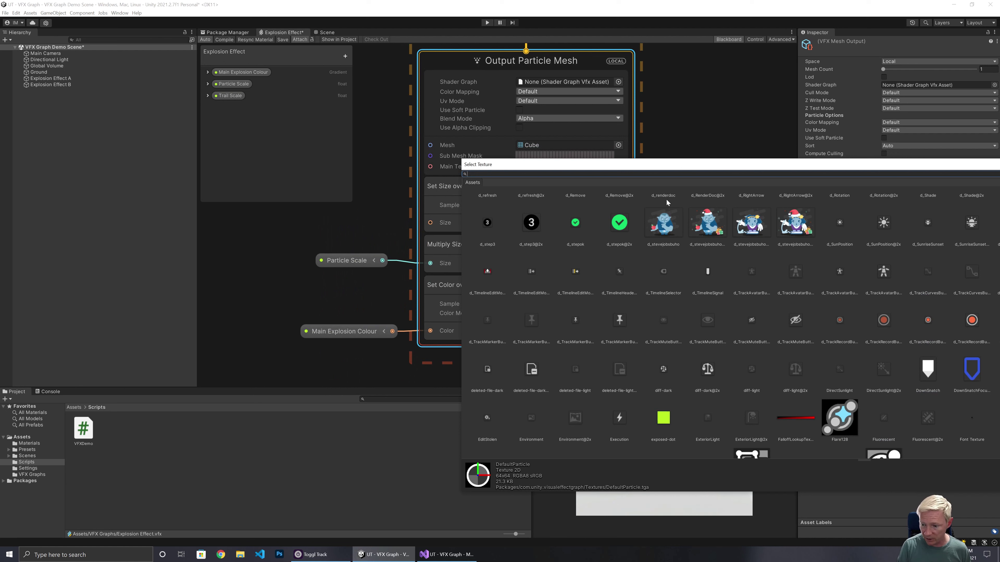
{"action": "type", "text": "white"}
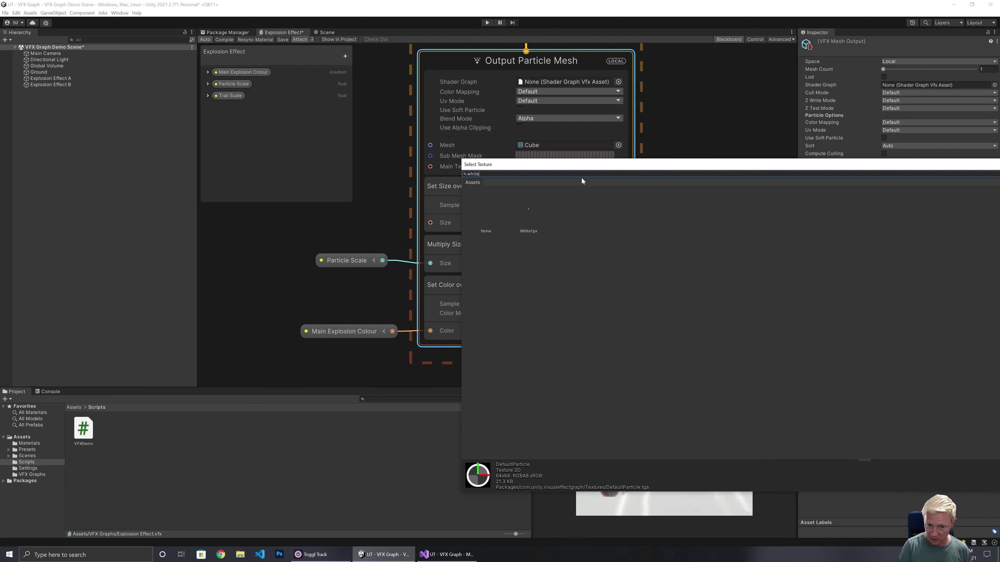
{"action": "double_click", "coordinate": [532, 208]}
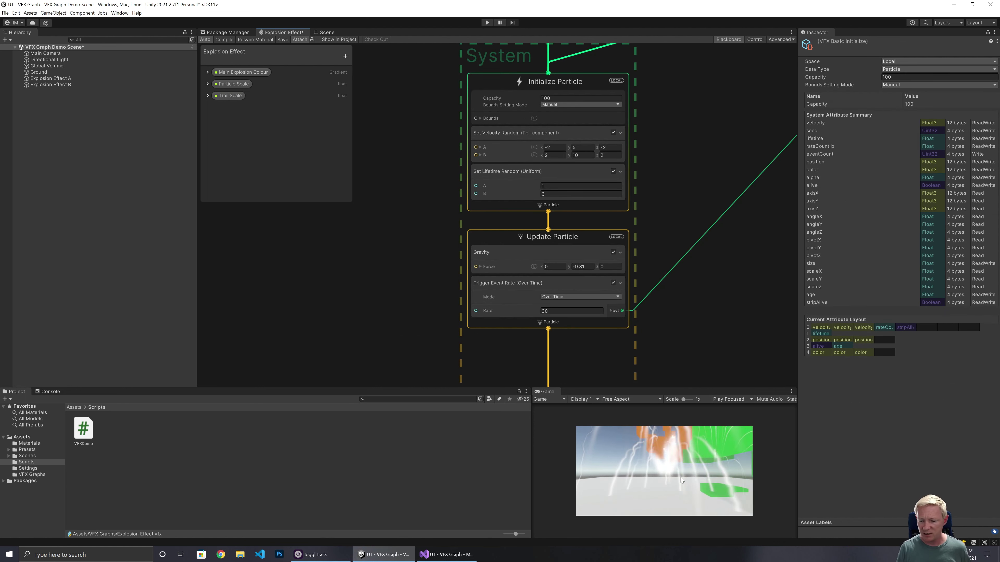
Add a Set Position (Shape: AABox) block to Initialize Particle and place it above the Set Velocity Random block
{"action": "left_click", "coordinate": [562, 84]}
{"action": "right_click", "coordinate": [562, 84]}
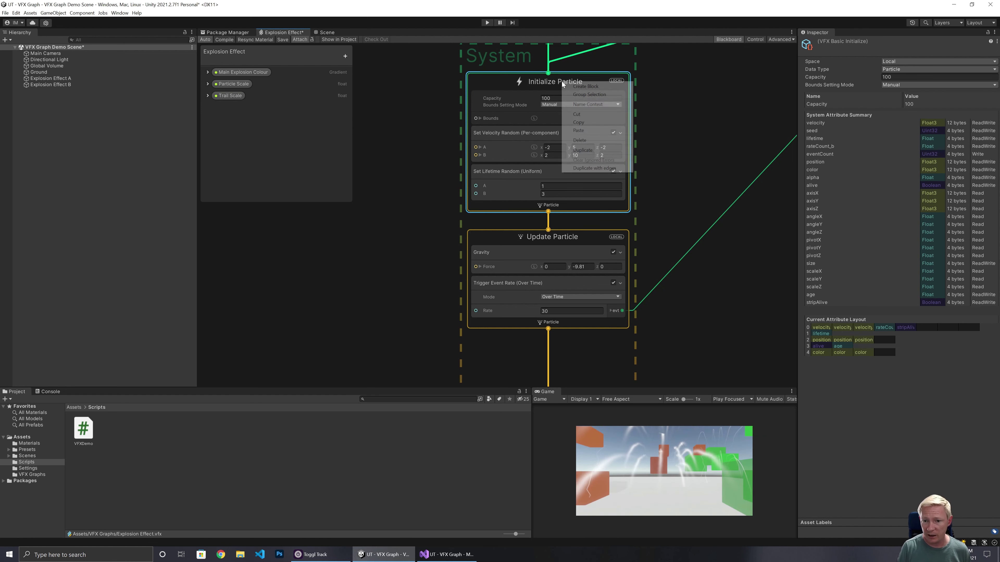
{"action": "left_click", "coordinate": [571, 88]}
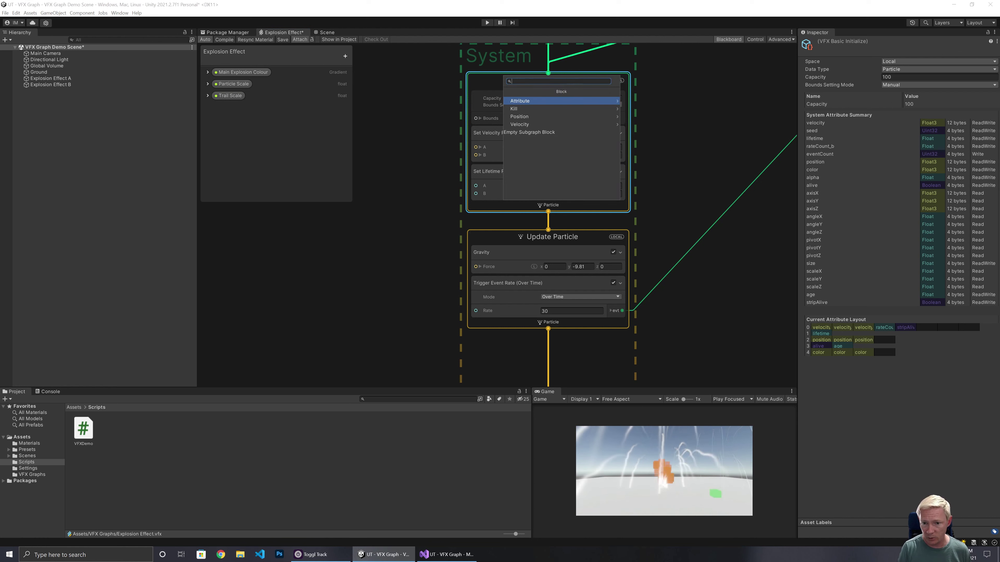
{"action": "left_click", "coordinate": [587, 118]}
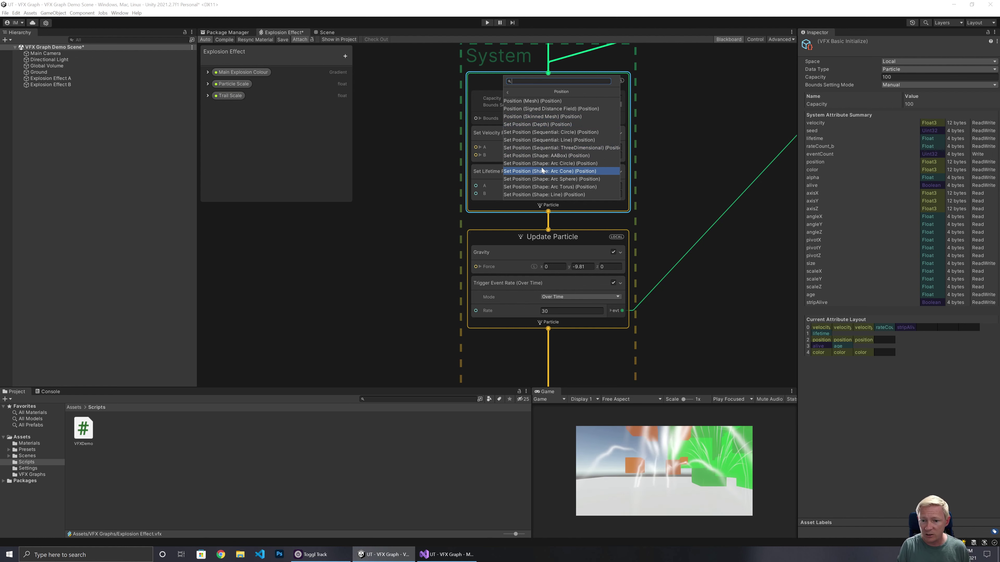
{"action": "left_click", "coordinate": [548, 155]}
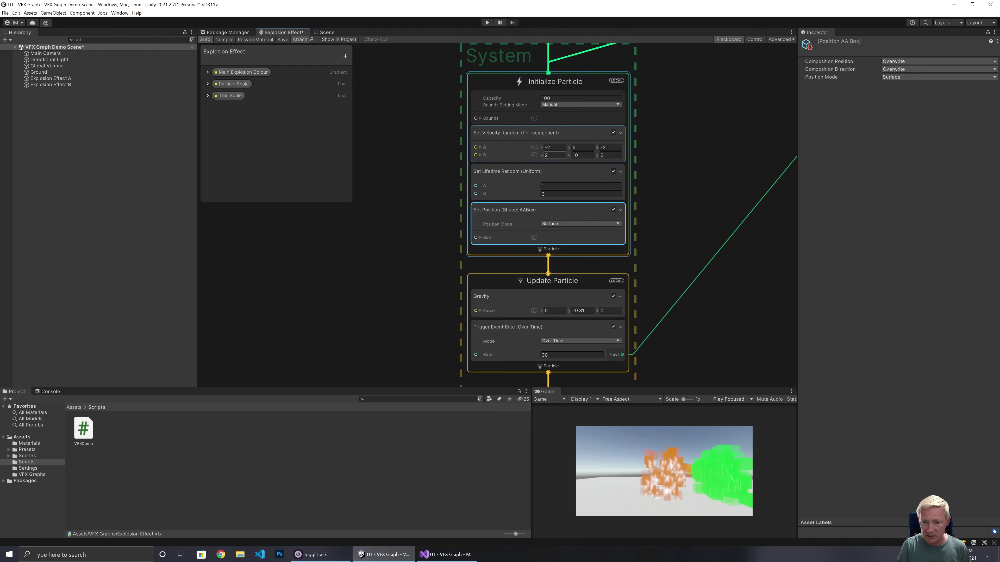
{"action": "left_click_drag", "start_coordinate": [495, 209], "coordinate": [508, 133]}
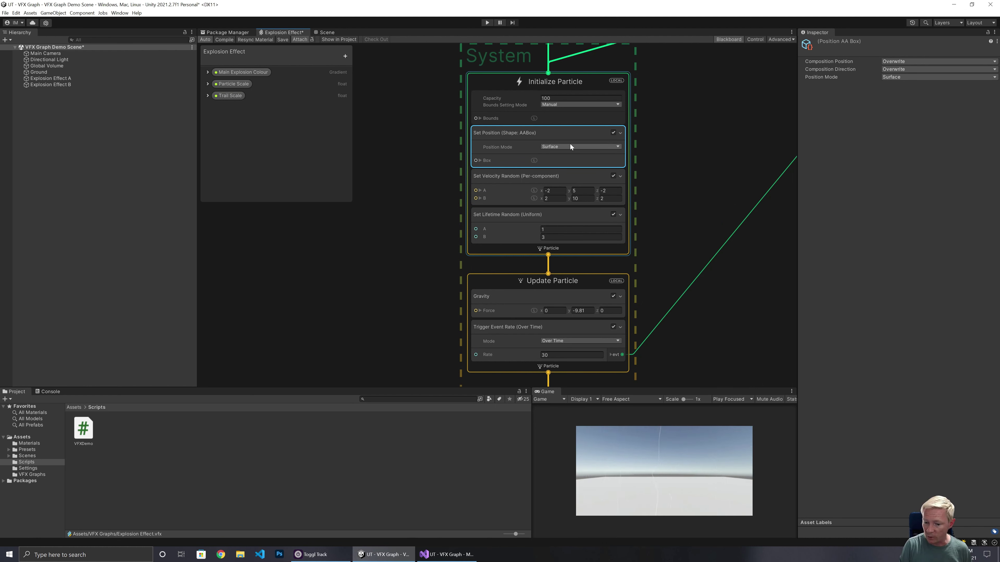
Set the Set Position (Shape: AABox) block's Position Mode to Volume and add an Axis Aligned Box property named Emission Bounds
{"action": "left_click", "coordinate": [555, 146]}
{"action": "left_click", "coordinate": [558, 163]}
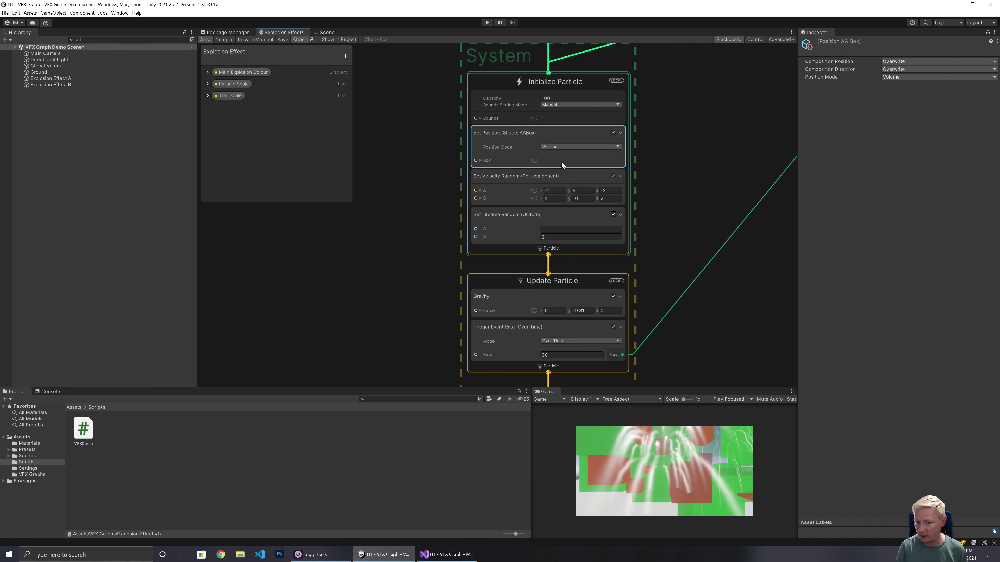
{"action": "left_click", "coordinate": [345, 55]}
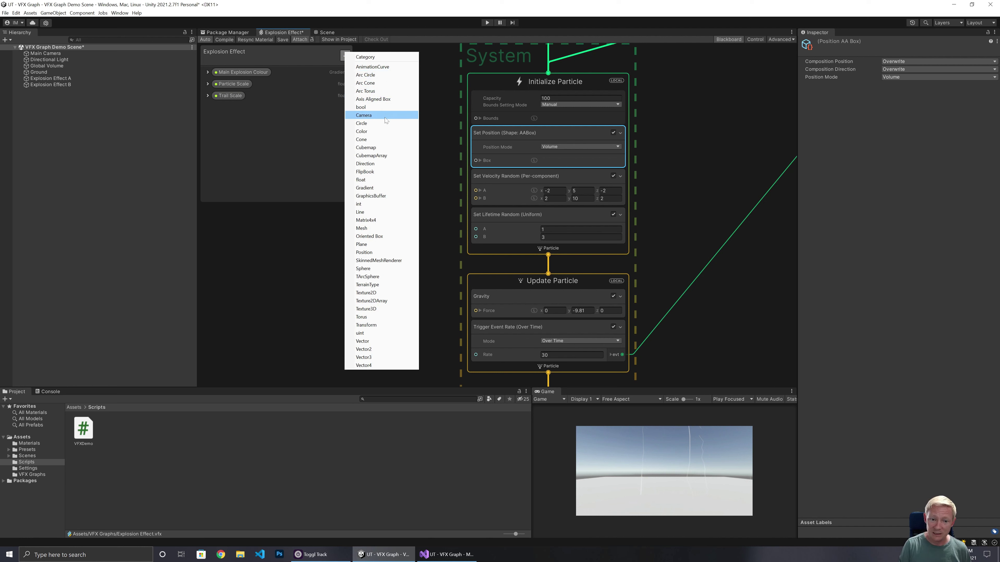
{"action": "left_click", "coordinate": [384, 100]}
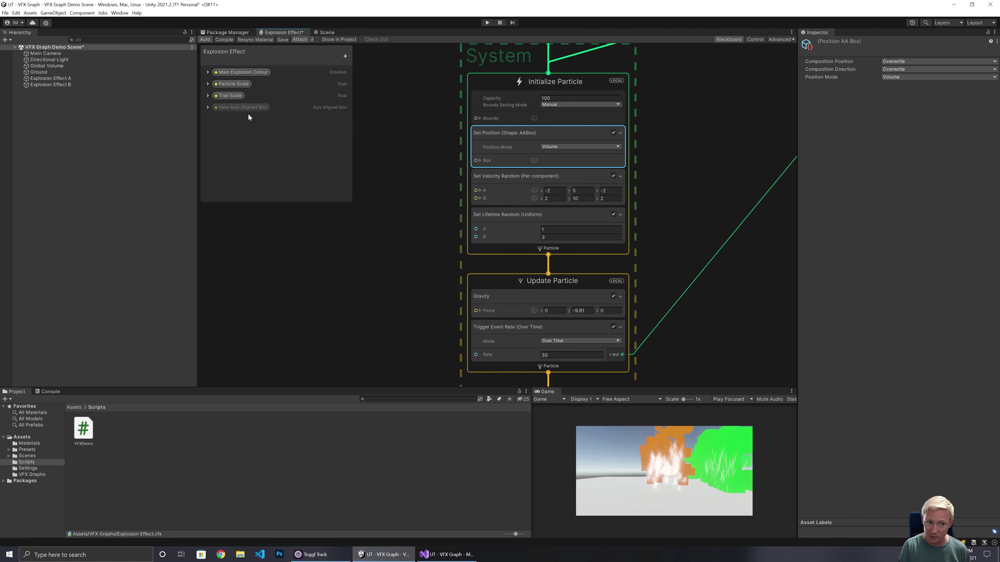
{"action": "double_click", "coordinate": [242, 106]}
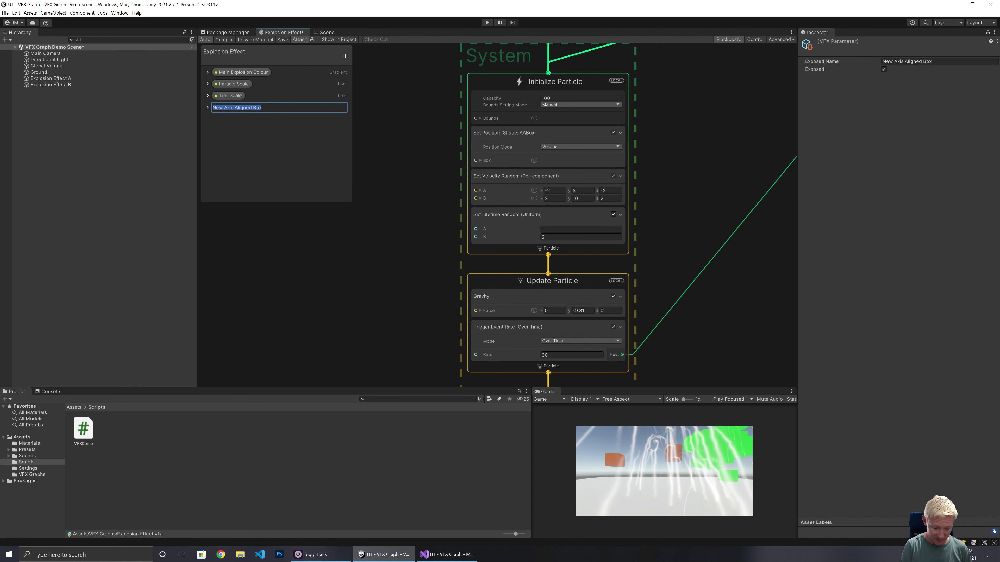
{"action": "type", "text": "Emission B"}
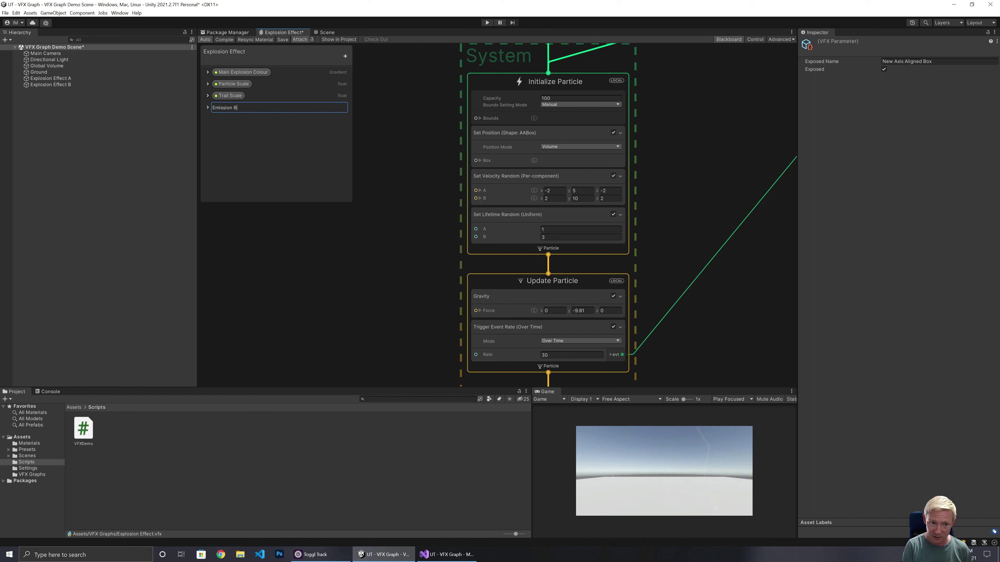
{"action": "type", "text": "ounds"}
{"action": "key", "text": "Return"}
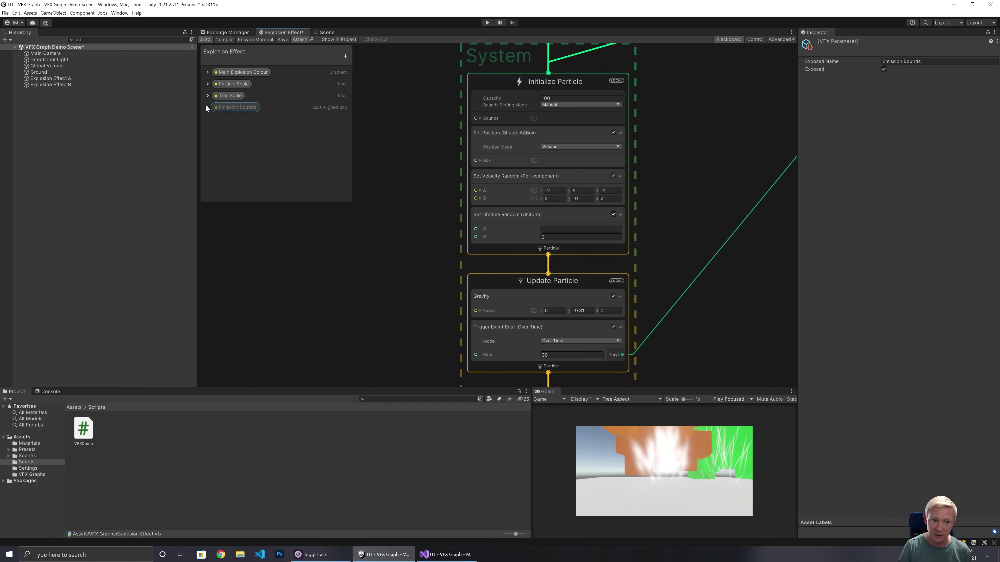
Place an Emission Bounds node beside Initialize Particle, connect it to the Set Position block's Box input and save the graph
{"action": "left_click", "coordinate": [207, 107]}
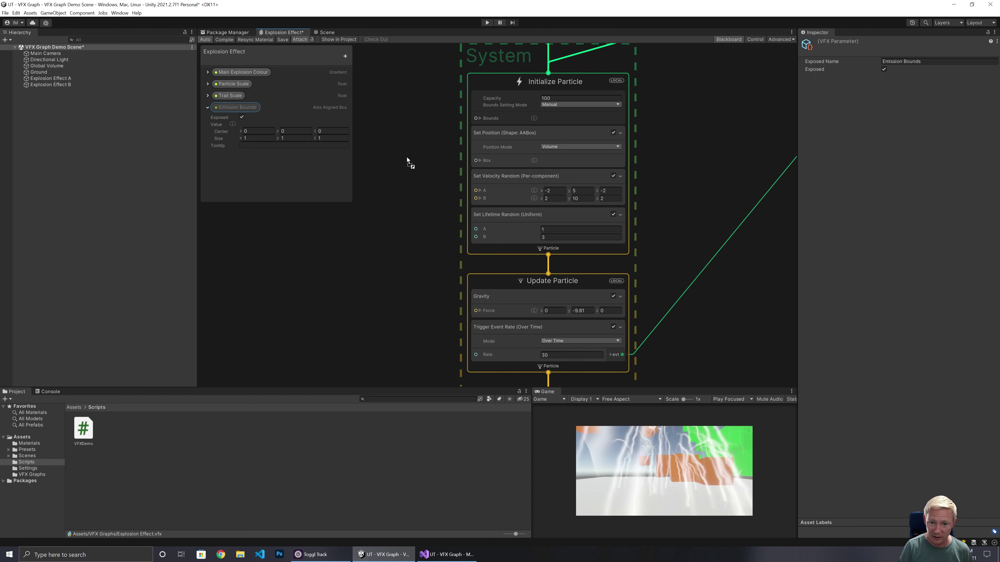
{"action": "left_click_drag", "start_coordinate": [407, 158], "coordinate": [475, 162]}
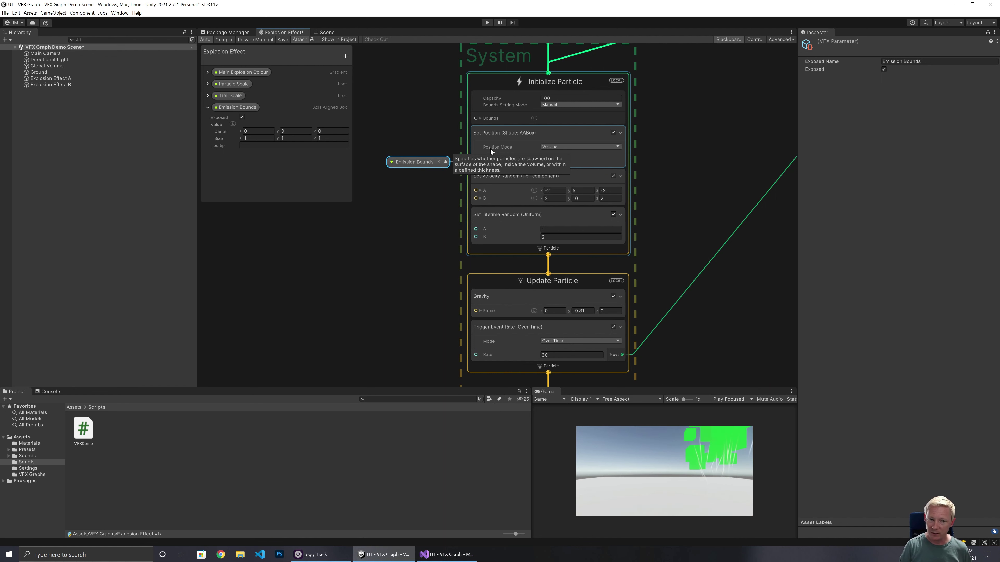
{"action": "left_click", "coordinate": [283, 40]}
View Explosion Effect A's exposed Emission Bounds properties with the effect playing in the scene
{"action": "left_click", "coordinate": [325, 32]}
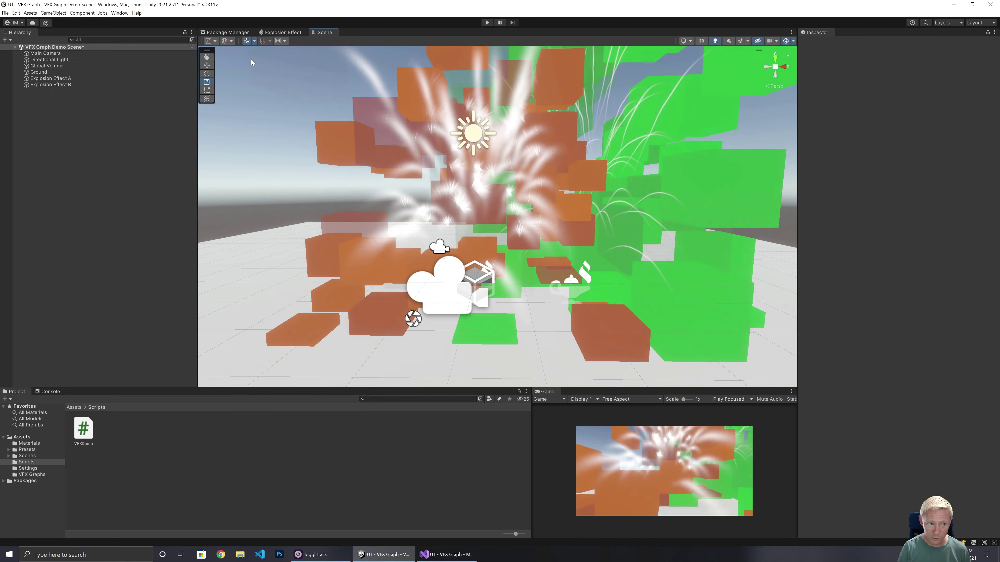
{"action": "left_click", "coordinate": [50, 78]}
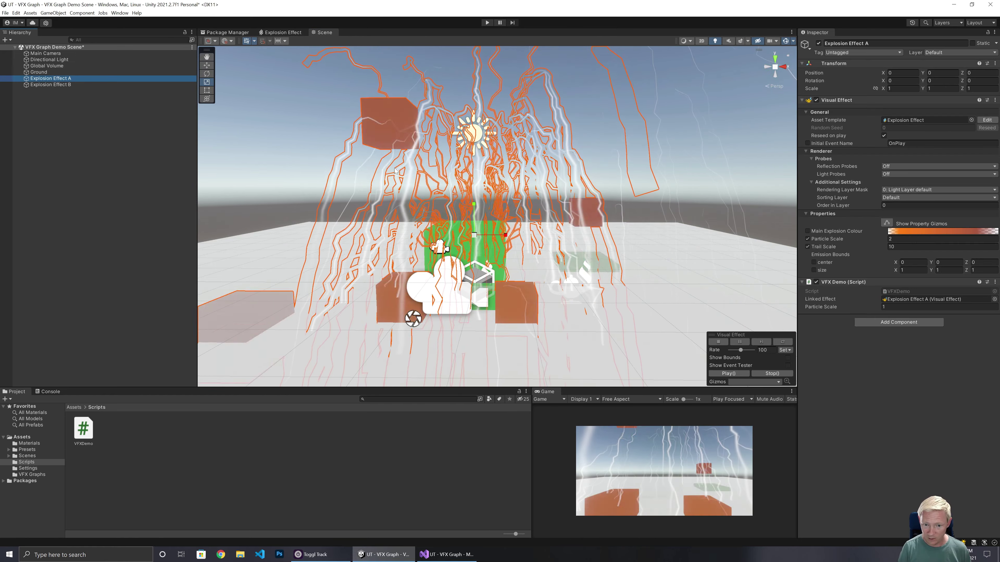
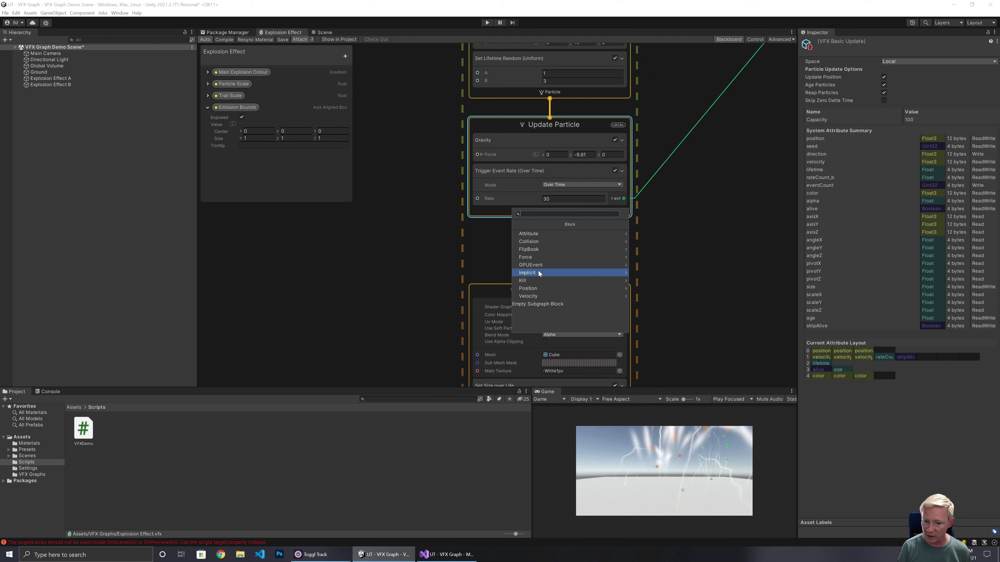
Add a Kill (AABox) block in Solid mode to the Update Particle context
{"action": "left_click", "coordinate": [529, 279]}
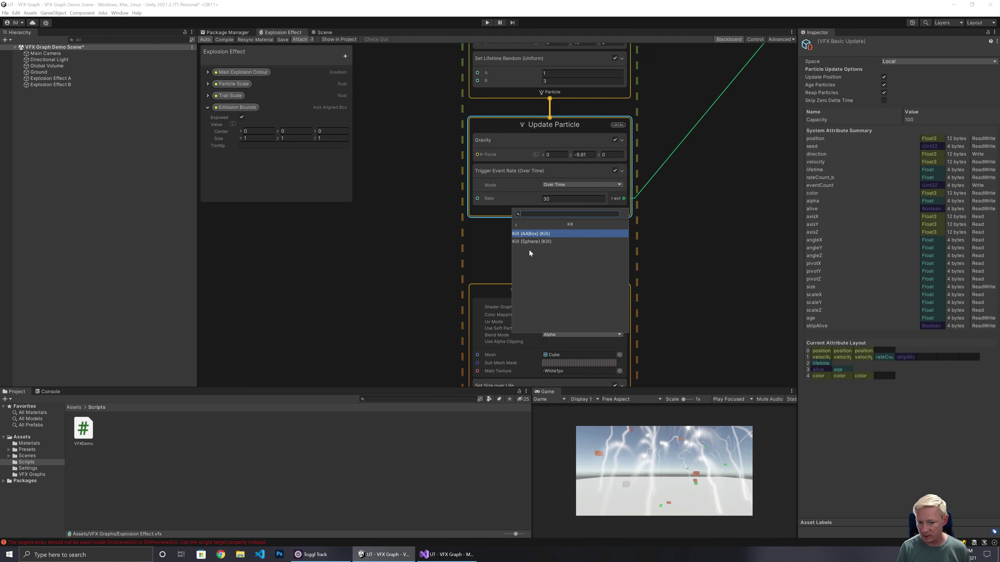
{"action": "left_click", "coordinate": [536, 233]}
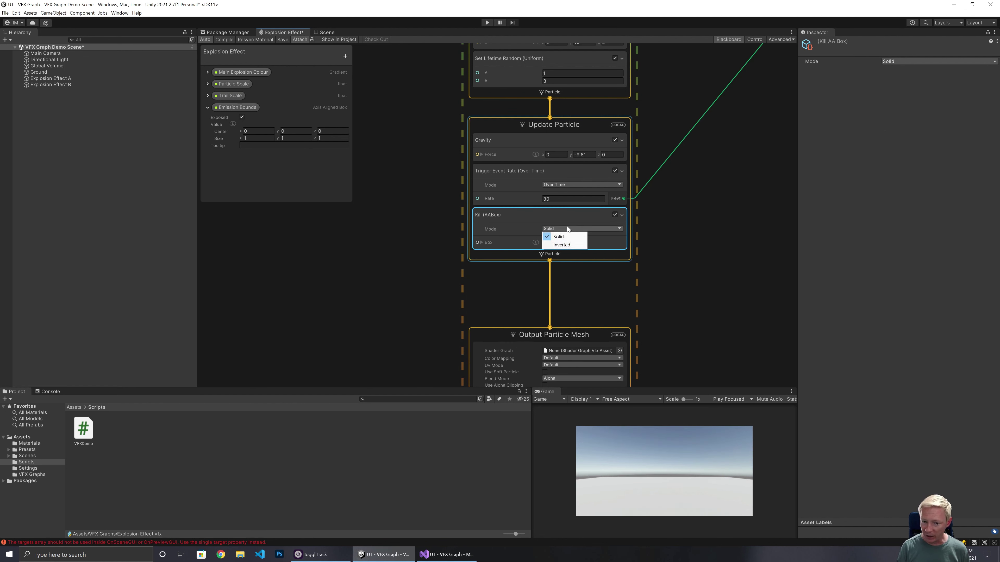
{"action": "left_click", "coordinate": [522, 255]}
Collapse the Emission Bounds property and add another Axis Aligned Box property named Kill Box
{"action": "left_click", "coordinate": [208, 108]}
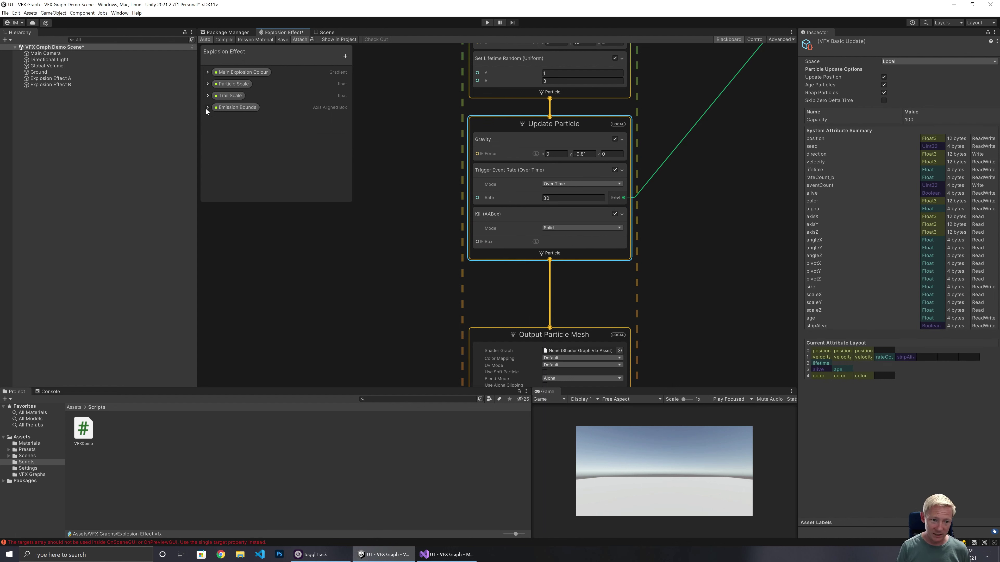
{"action": "left_click", "coordinate": [345, 57]}
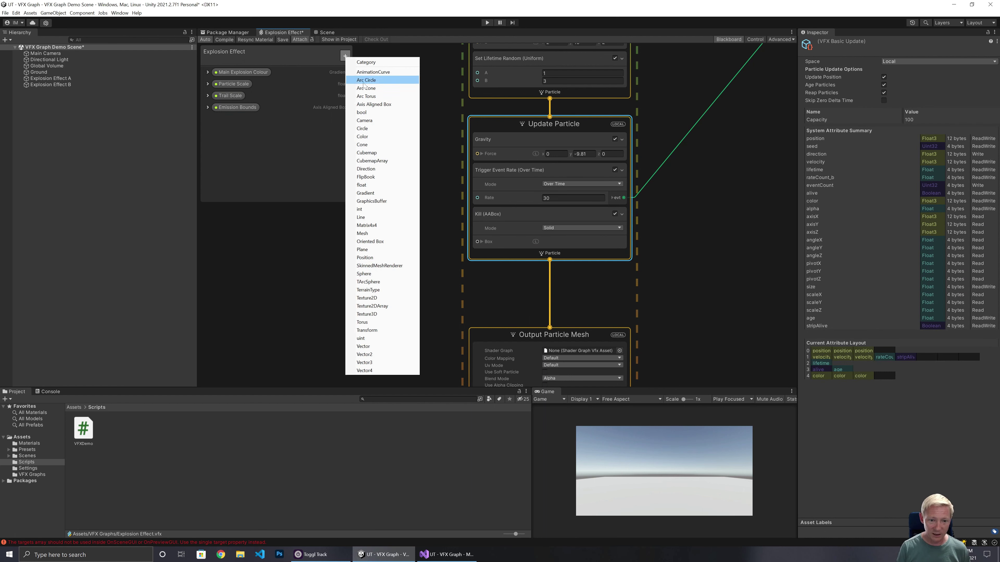
{"action": "left_click", "coordinate": [371, 104]}
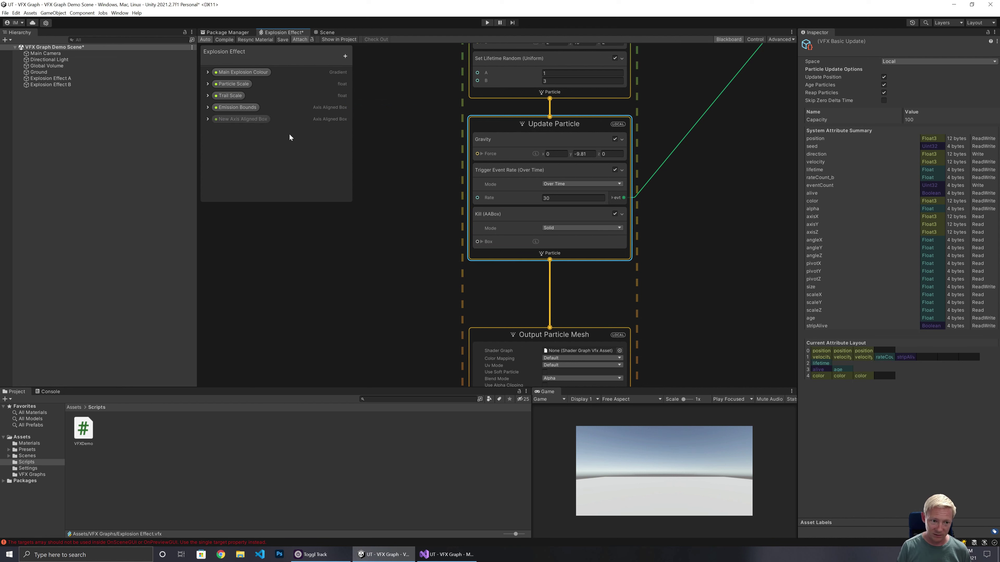
{"action": "left_click", "coordinate": [260, 120]}
{"action": "double_click", "coordinate": [257, 120]}
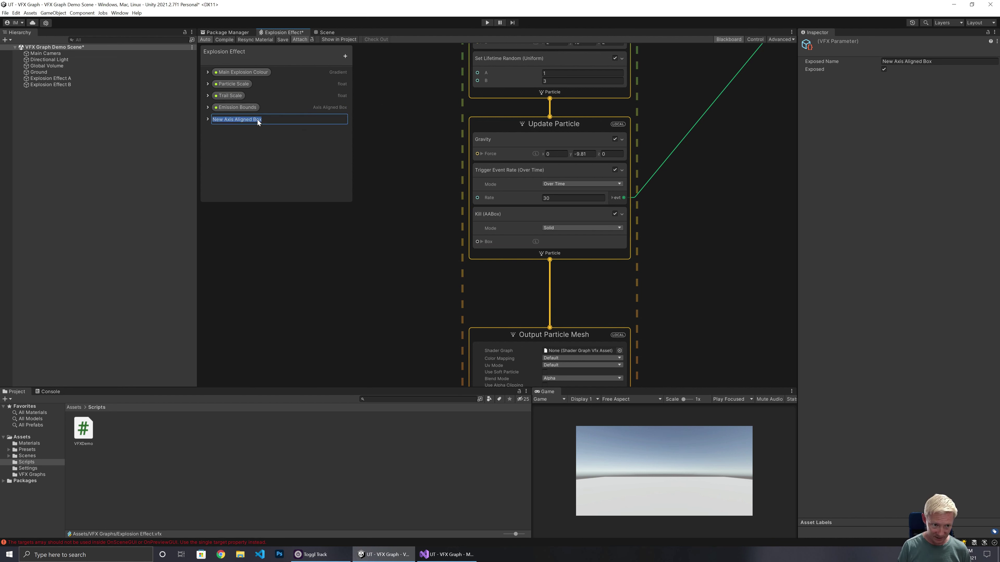
{"action": "type", "text": "Kill Bo"}
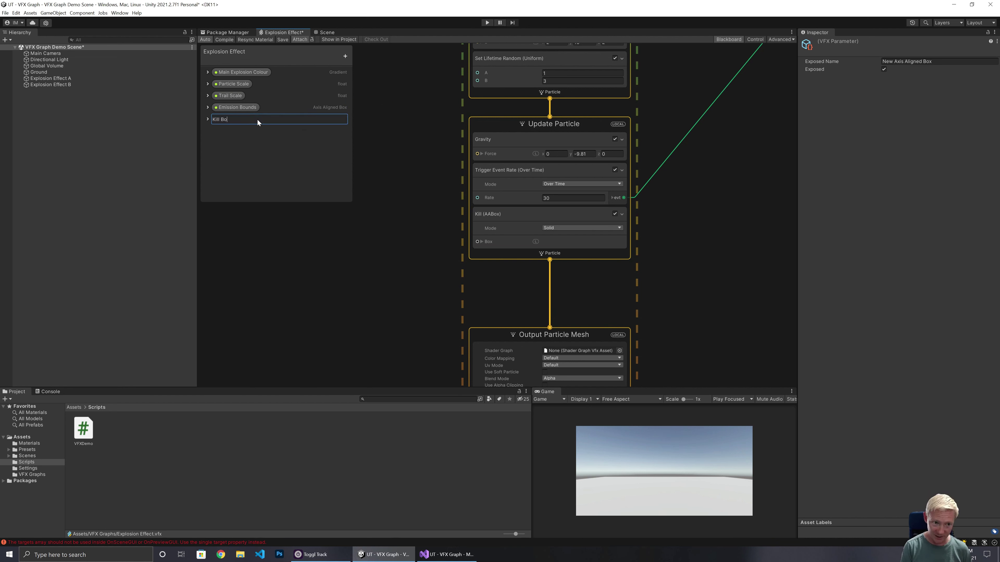
{"action": "type", "text": "x"}
{"action": "key", "text": "Return"}
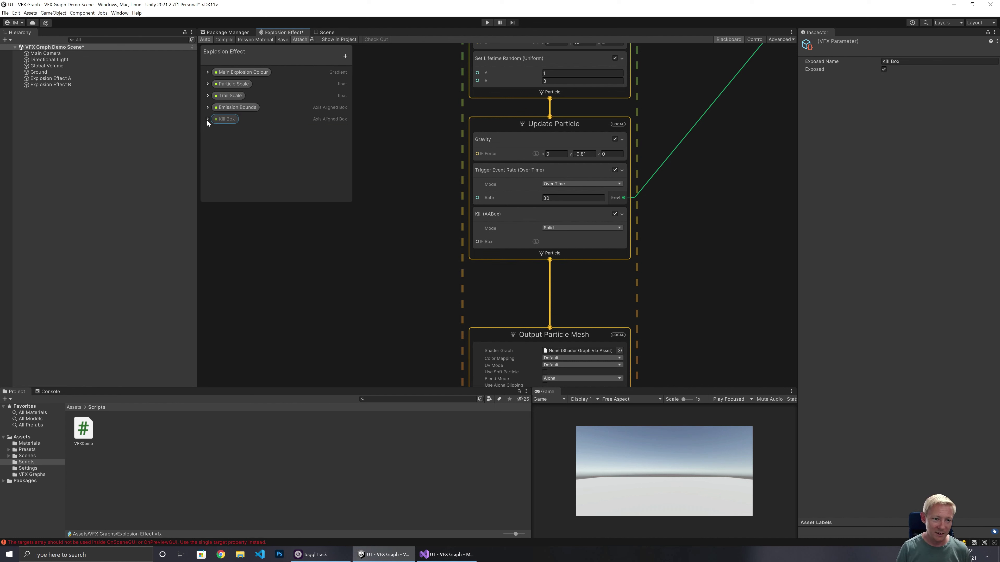
Set the Kill Box property's default size to 5, 5, 5
{"action": "left_click", "coordinate": [207, 119]}
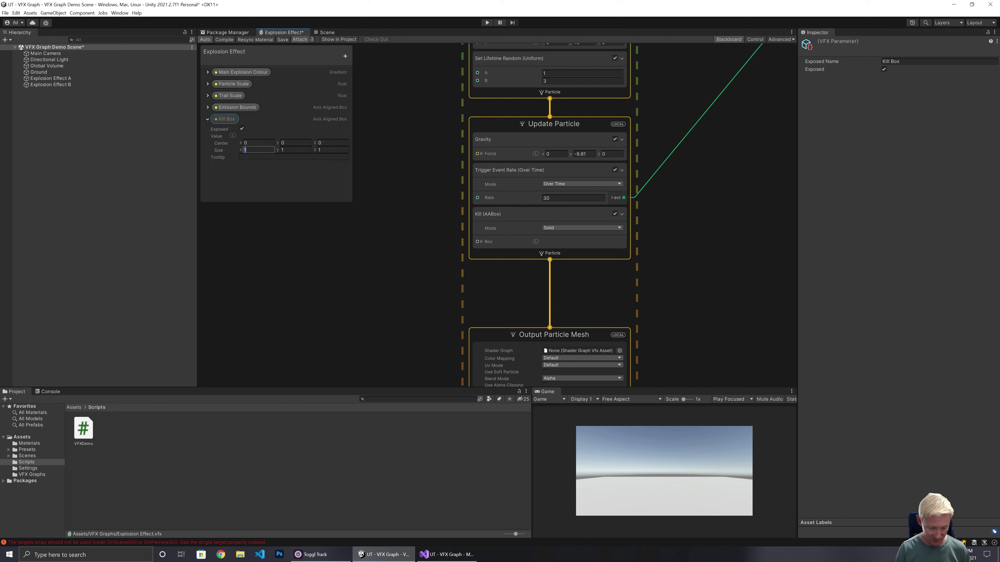
{"action": "type", "text": "5"}
{"action": "key", "text": "Tab"}
{"action": "type", "text": "5"}
{"action": "key", "text": "Tab"}
{"action": "type", "text": "5"}
{"action": "key", "text": "Return"}
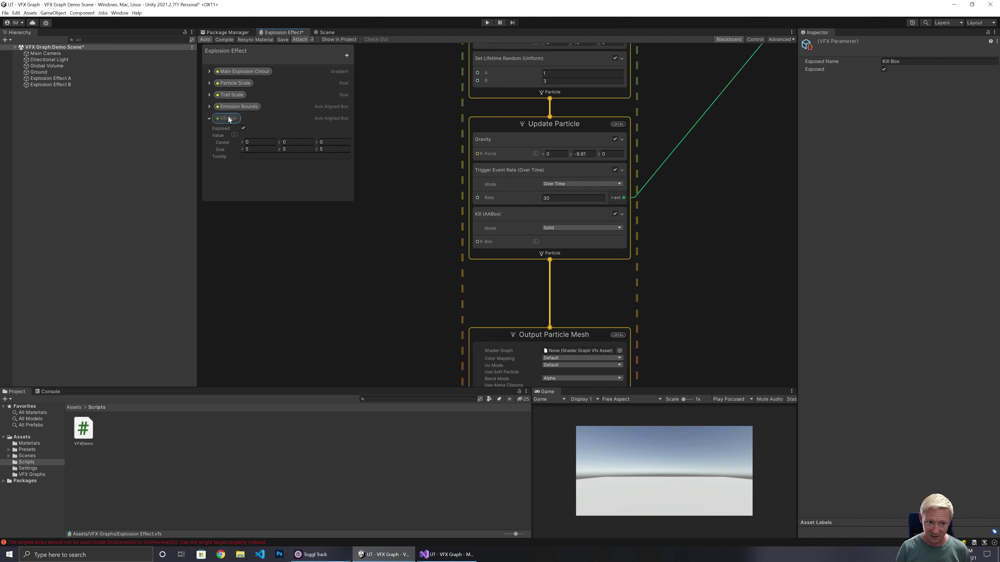
Connect a Kill Box node to the Kill (AABox) block's Box input, align it with that input and save the graph
{"action": "left_click_drag", "start_coordinate": [418, 251], "coordinate": [473, 242]}
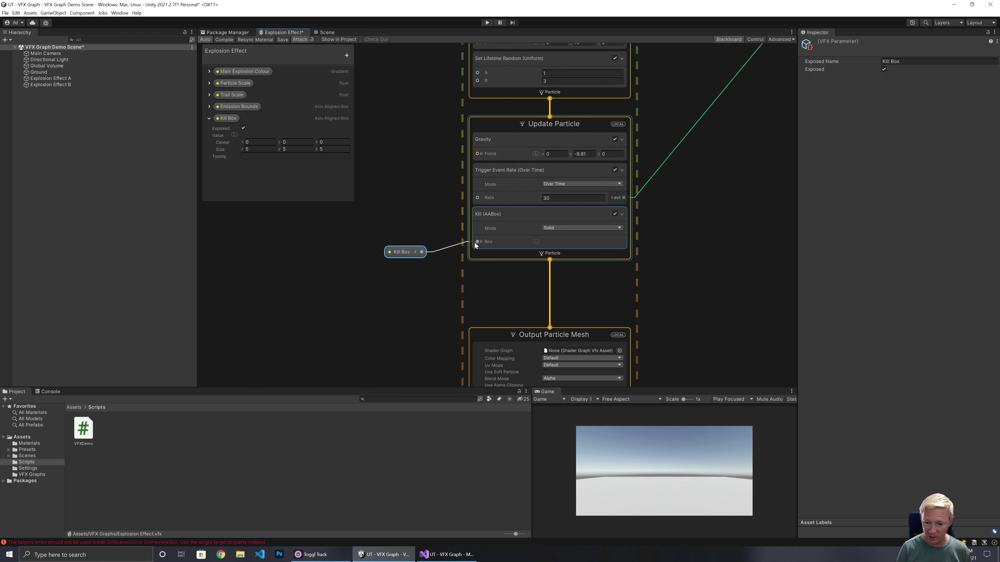
{"action": "left_click_drag", "start_coordinate": [407, 255], "coordinate": [427, 245]}
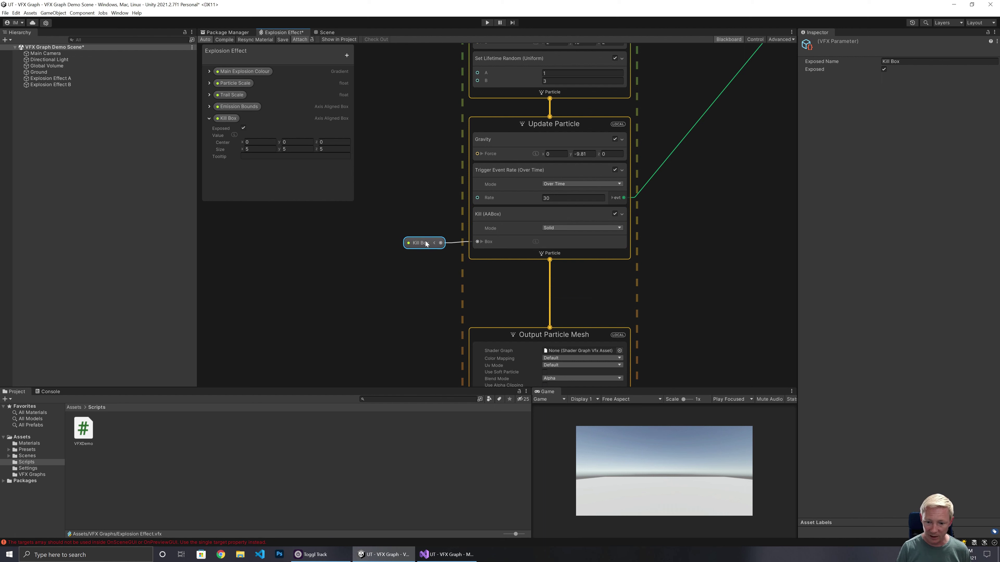
{"action": "left_click", "coordinate": [281, 40]}
Return to the scene, select Explosion Effect A and show its property gizmos
{"action": "left_click", "coordinate": [326, 33]}
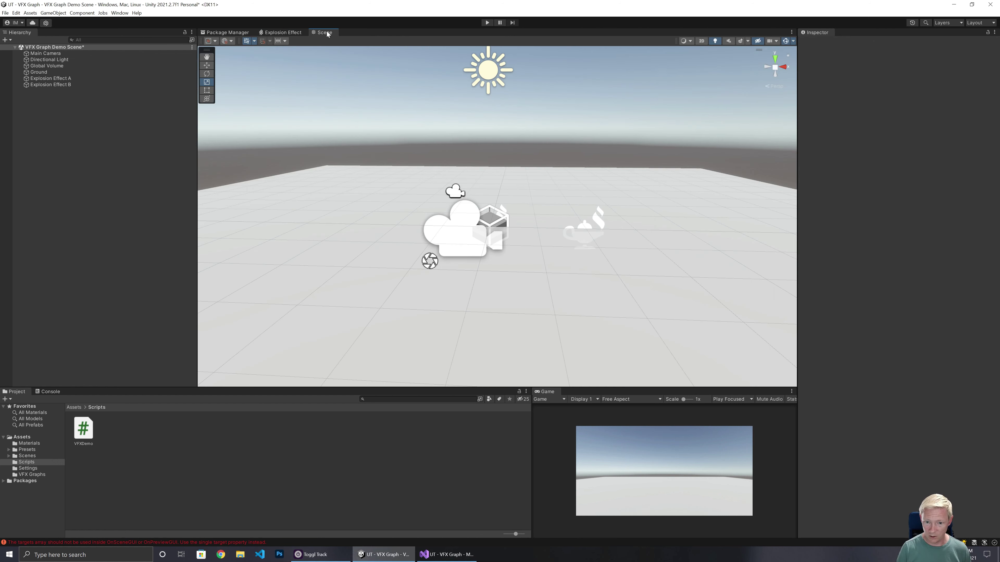
{"action": "left_click", "coordinate": [65, 79]}
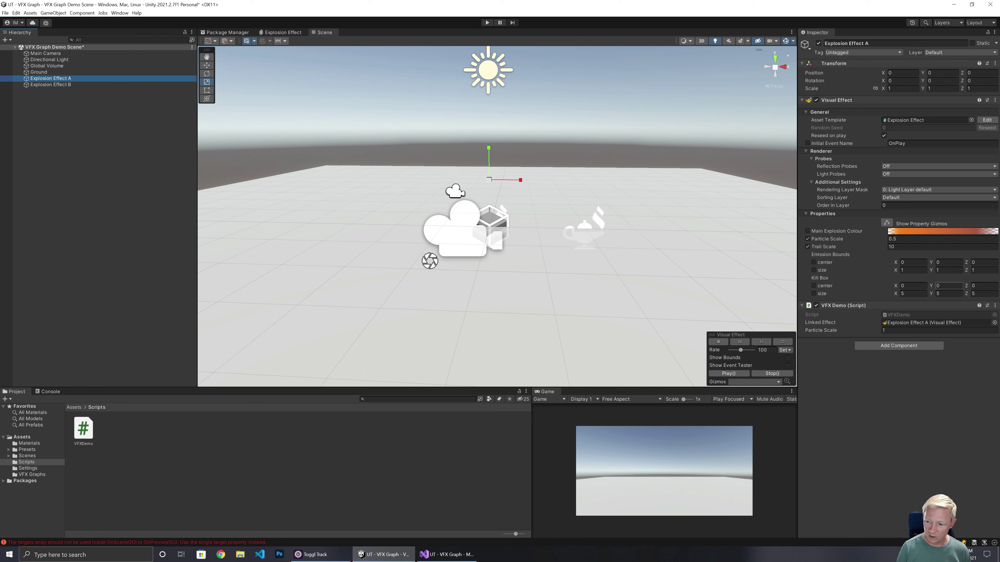
{"action": "left_click", "coordinate": [934, 286]}
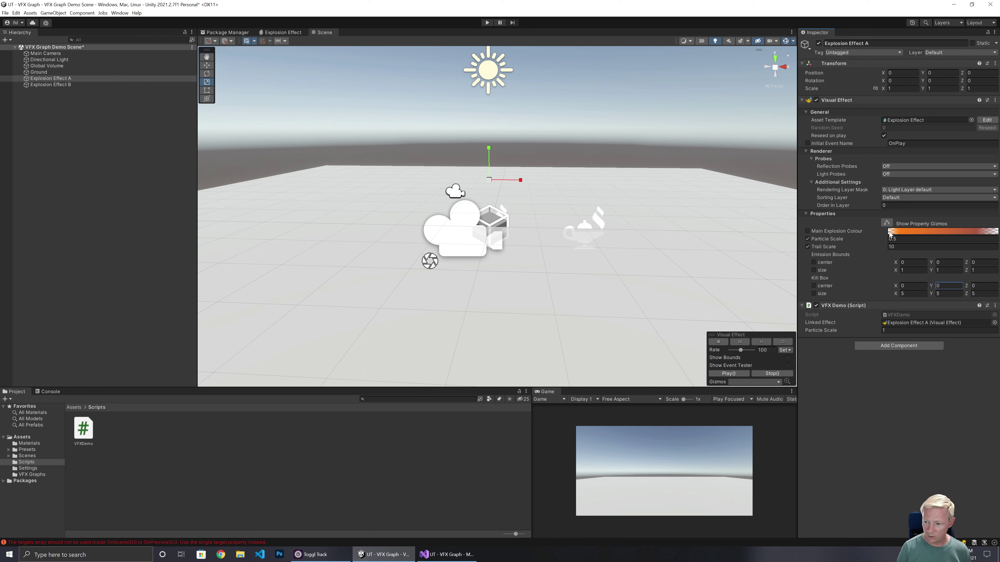
{"action": "left_click", "coordinate": [887, 223]}
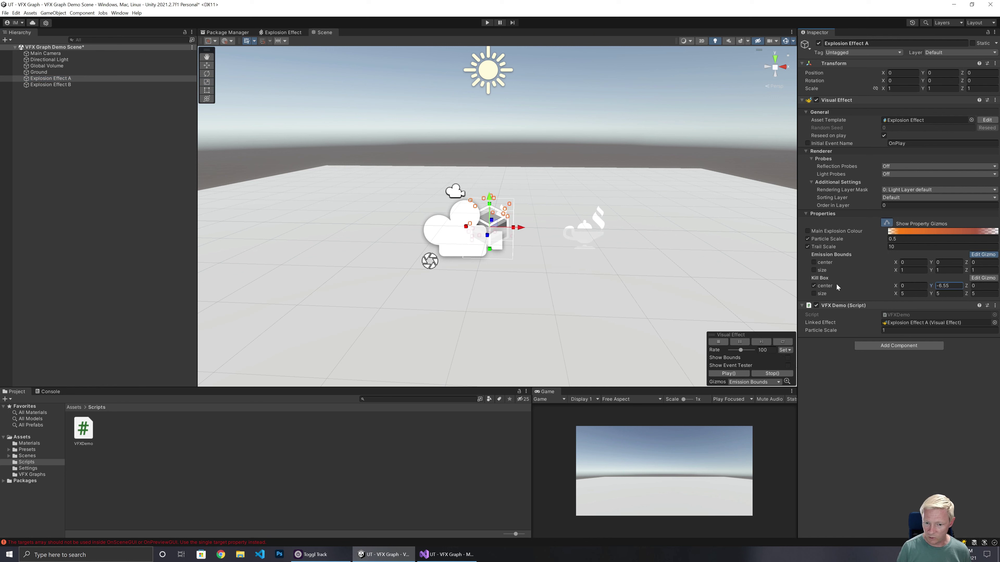
Try the Kill Box center Y of Explosion Effect A at -18.48 and set it to 5
{"action": "left_click_drag", "start_coordinate": [835, 283], "coordinate": [689, 264]}
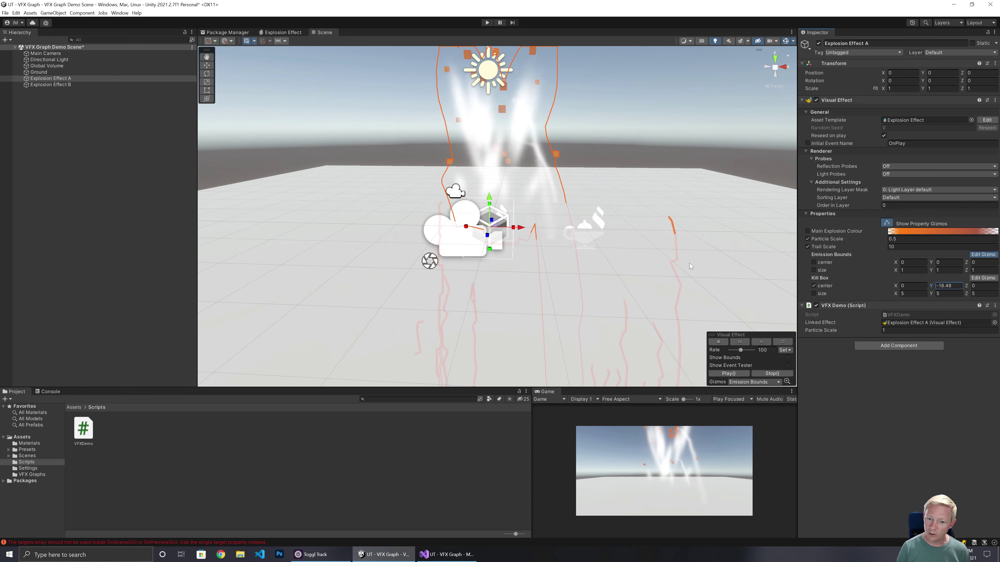
{"action": "left_click", "coordinate": [930, 286]}
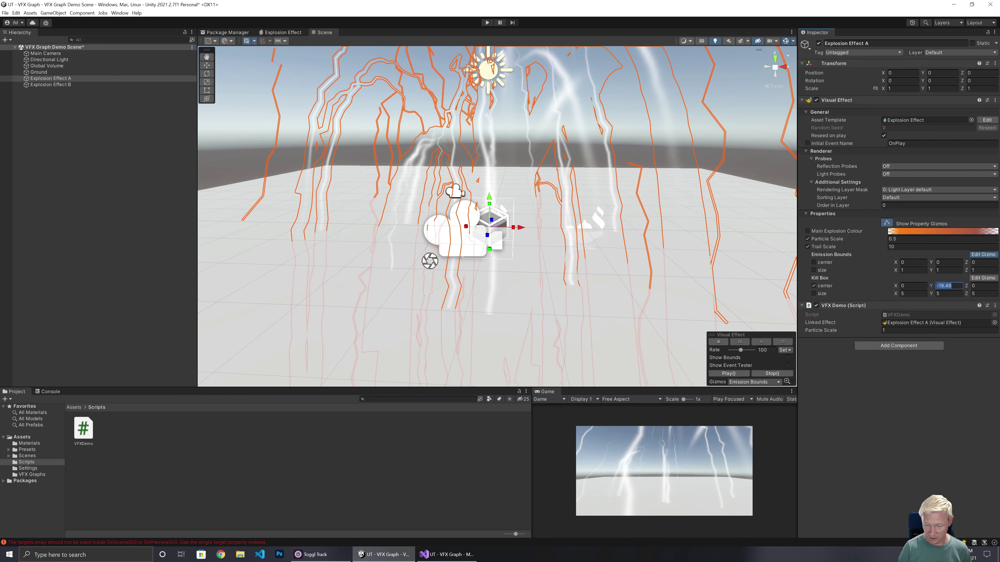
{"action": "type", "text": "5"}
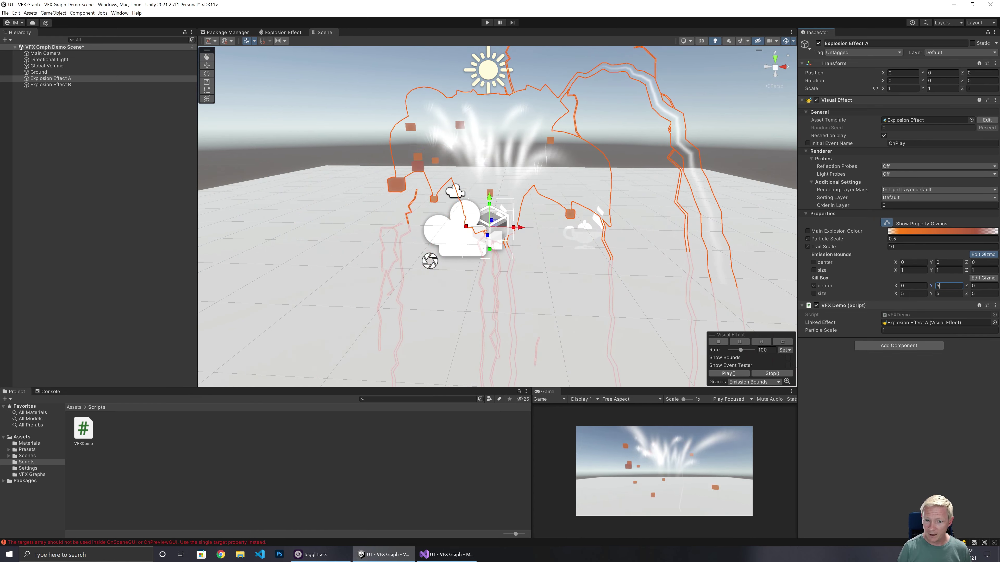
Edit the Kill Box gizmo and pull the box's lower face down to a Y size of about 6.02
{"action": "left_click", "coordinate": [977, 280]}
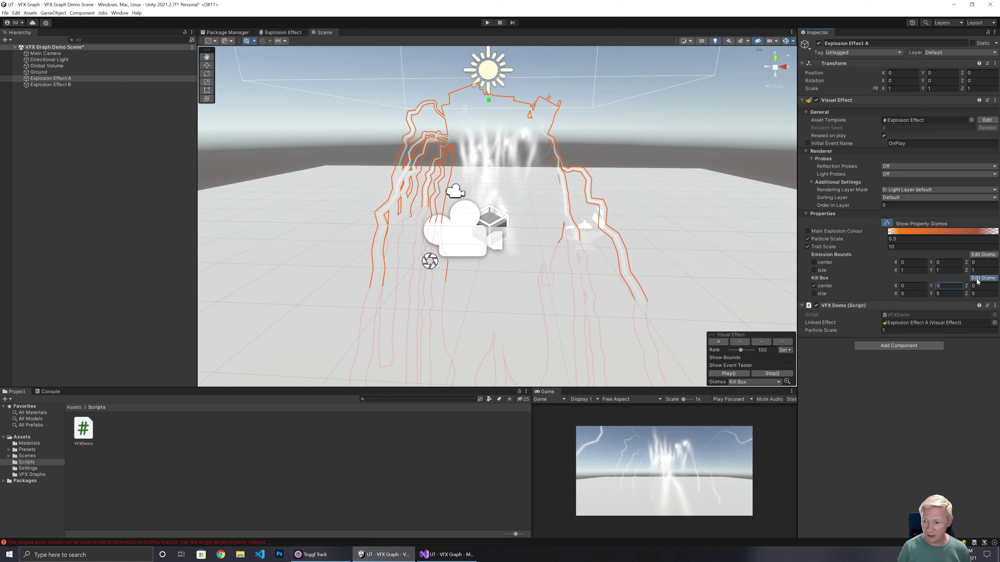
{"action": "left_click_drag", "start_coordinate": [658, 180], "coordinate": [590, 143], "text": "alt"}
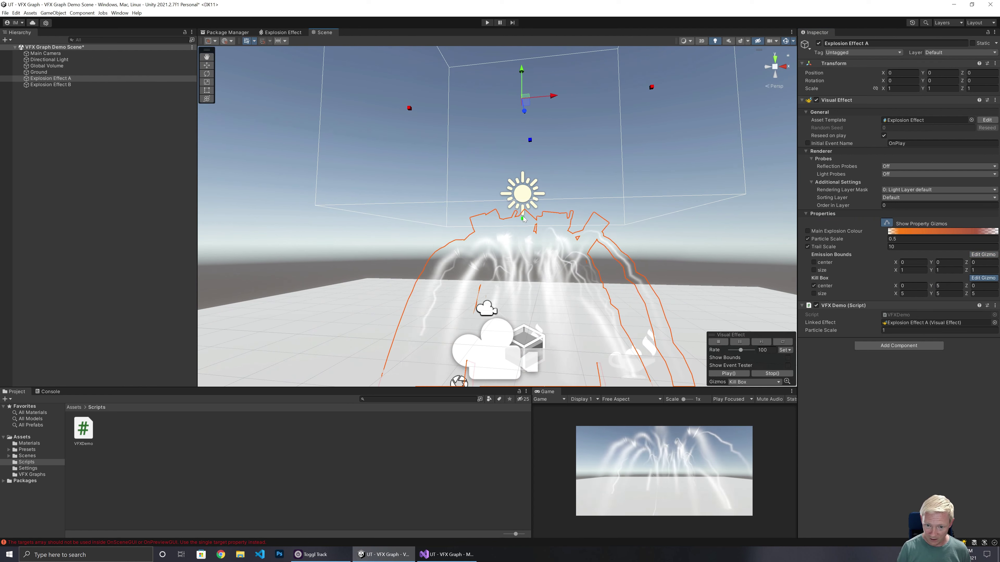
{"action": "left_click_drag", "start_coordinate": [522, 218], "coordinate": [523, 270]}
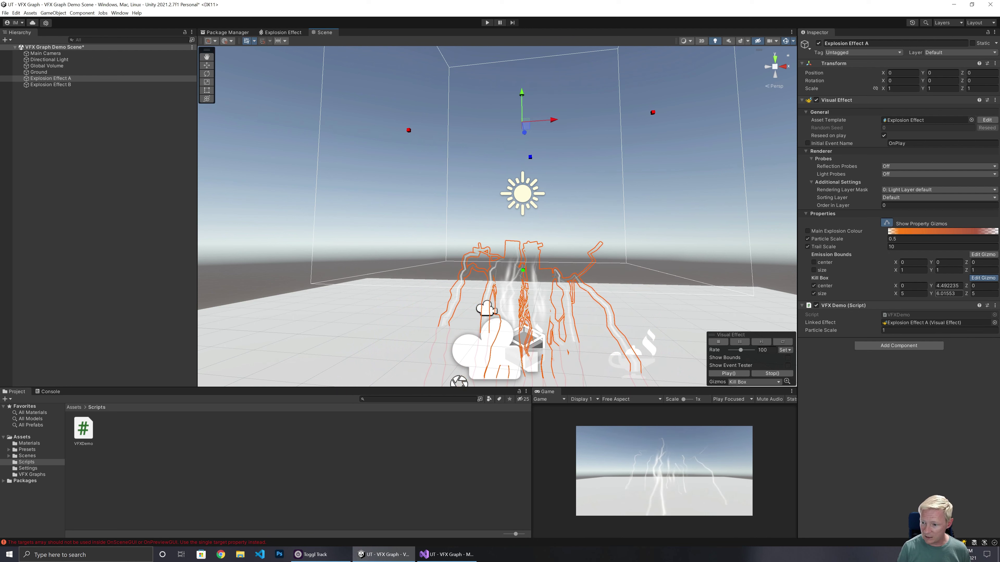
Reset the Kill Box of Explosion Effect A to a center Y of 0 and a size Y of 5
{"action": "left_click", "coordinate": [949, 286]}
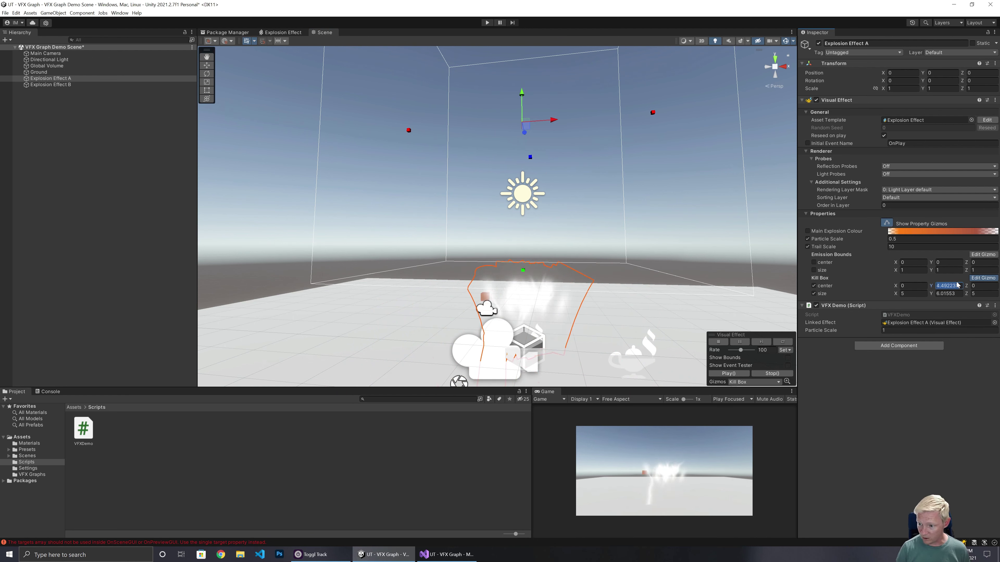
{"action": "type", "text": "0"}
{"action": "left_click", "coordinate": [946, 294]}
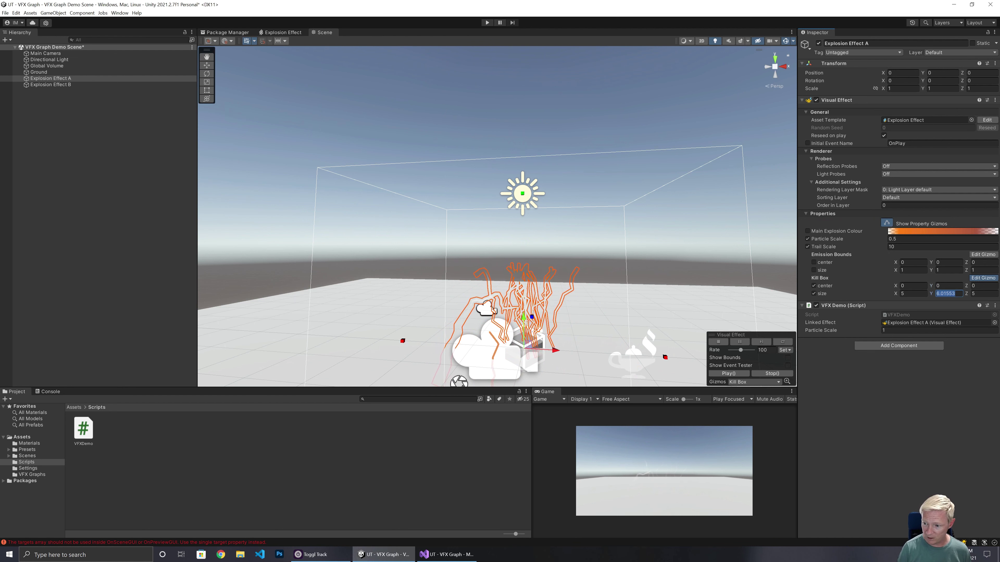
{"action": "type", "text": "5"}
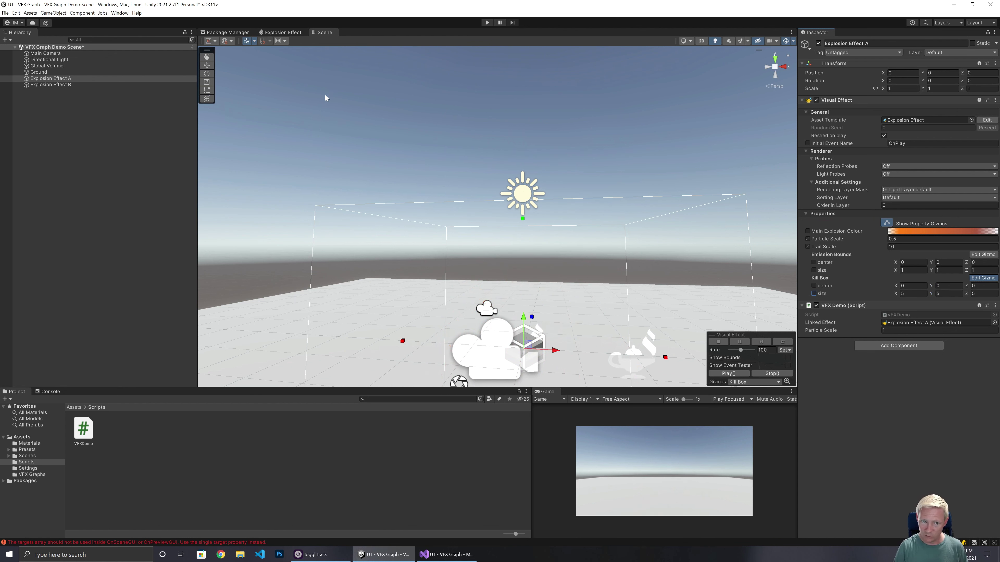
Set the Kill (AABox) block's mode to Inverted in the Explosion Effect graph and save the graph
{"action": "left_click", "coordinate": [283, 33]}
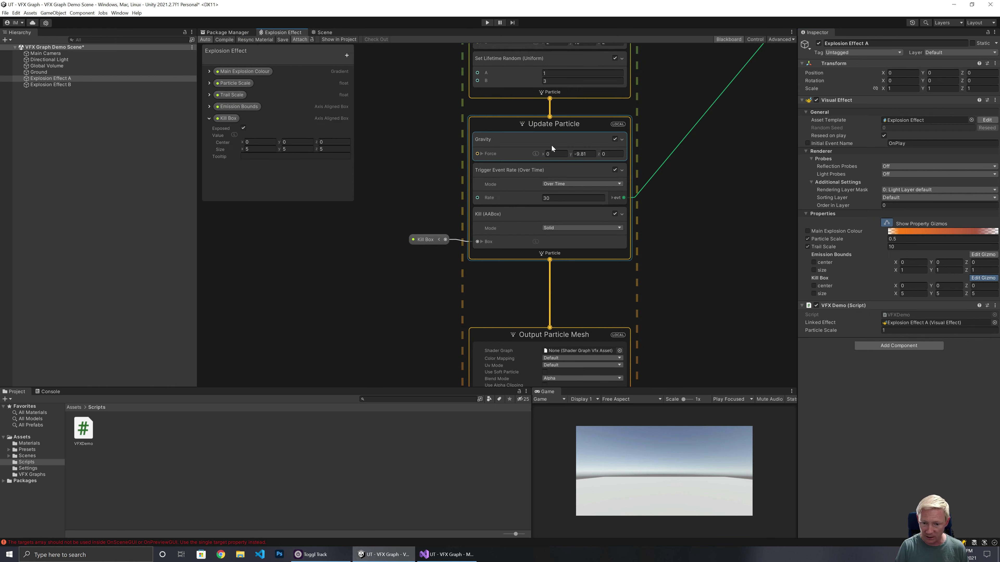
{"action": "left_click", "coordinate": [576, 230]}
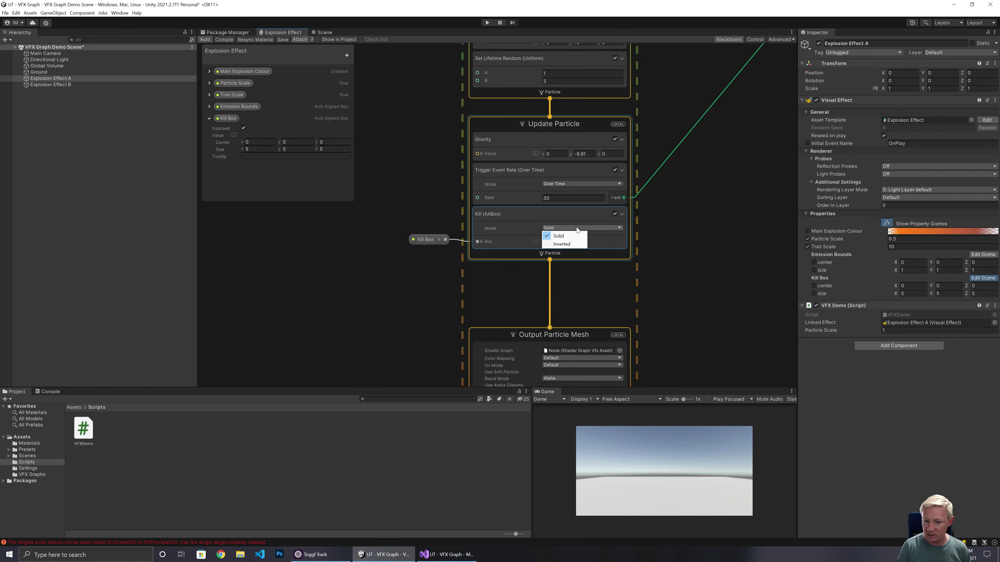
{"action": "left_click", "coordinate": [573, 243]}
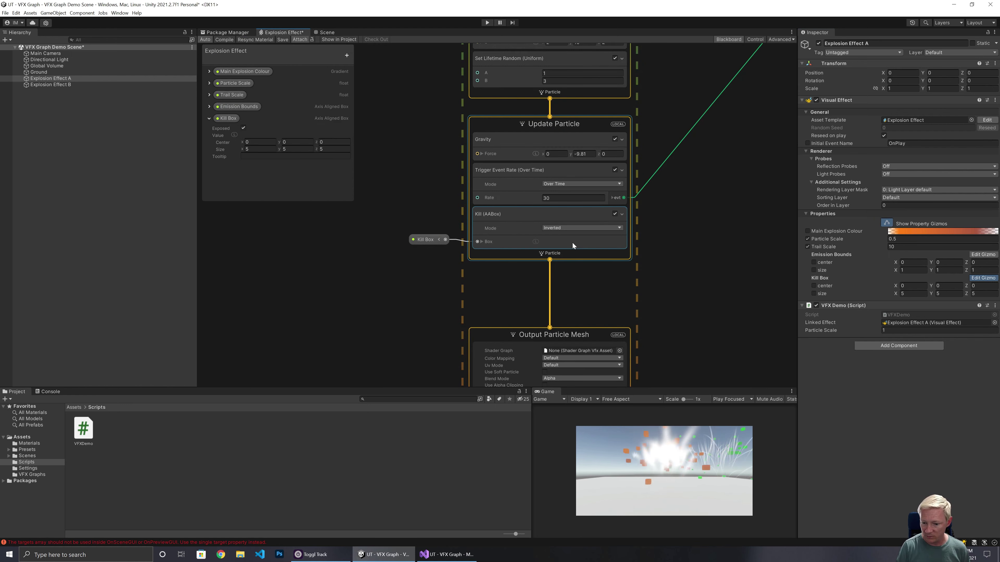
{"action": "left_click", "coordinate": [580, 205]}
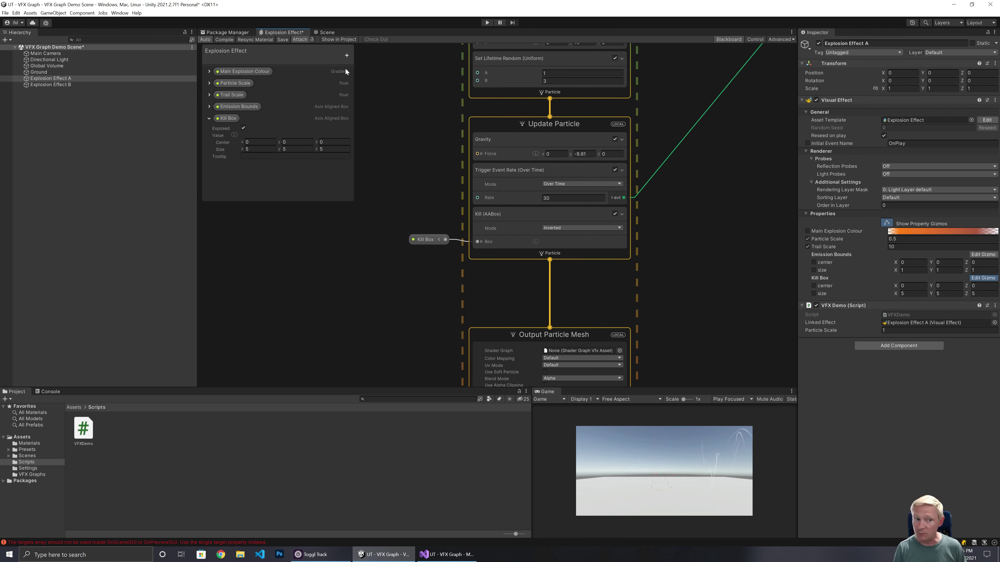
{"action": "left_click", "coordinate": [283, 39]}
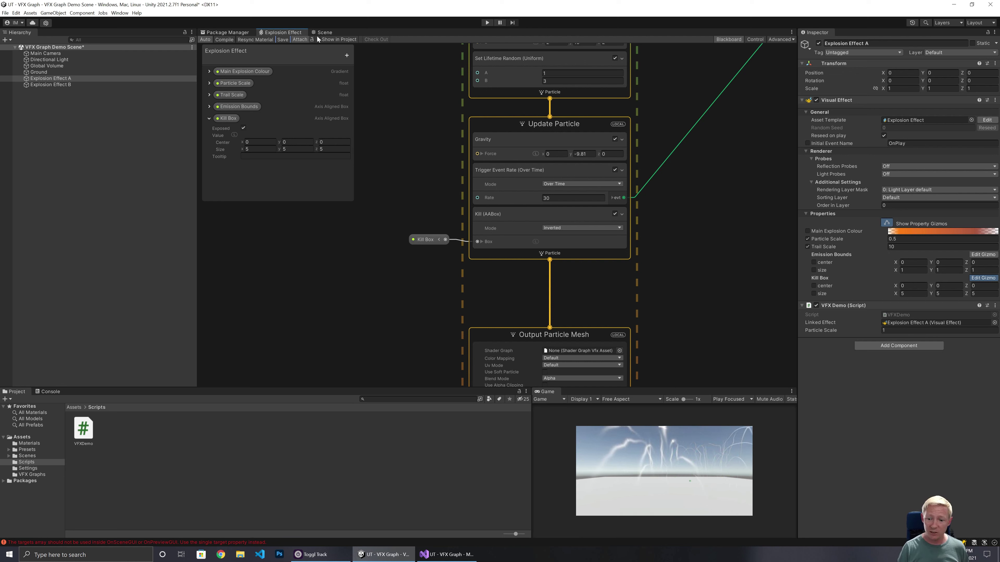
Return to the scene and create a Visual Effect Graph named Simple Smoke in the VFX Graphs folder
{"action": "left_click", "coordinate": [52, 84]}
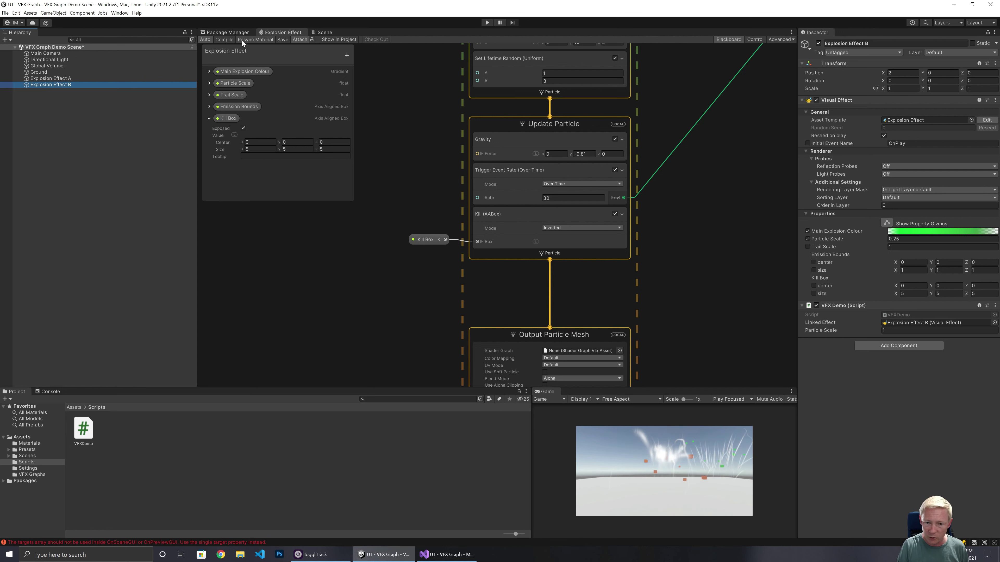
{"action": "left_click", "coordinate": [322, 32]}
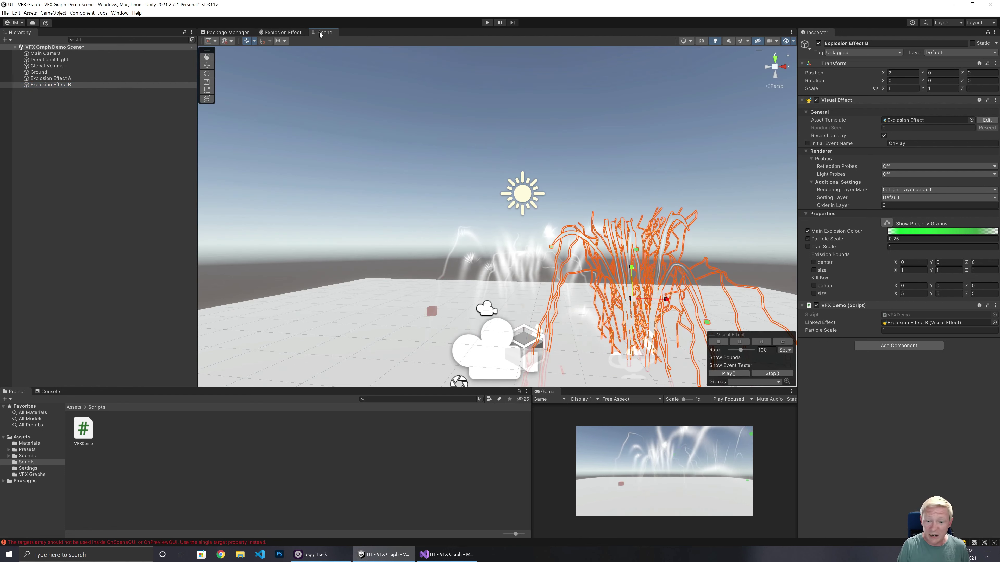
{"action": "left_click", "coordinate": [36, 474]}
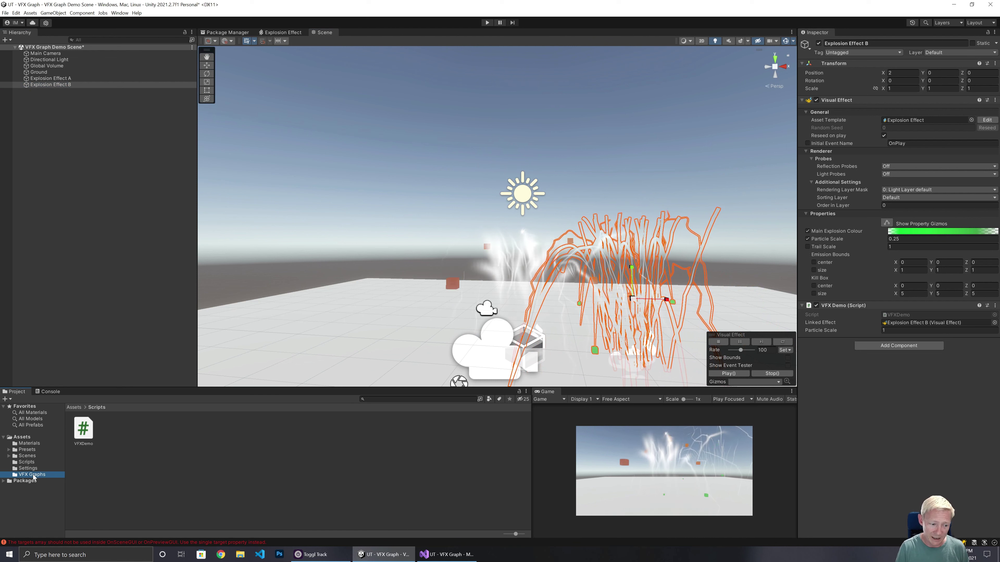
{"action": "right_click", "coordinate": [132, 427]}
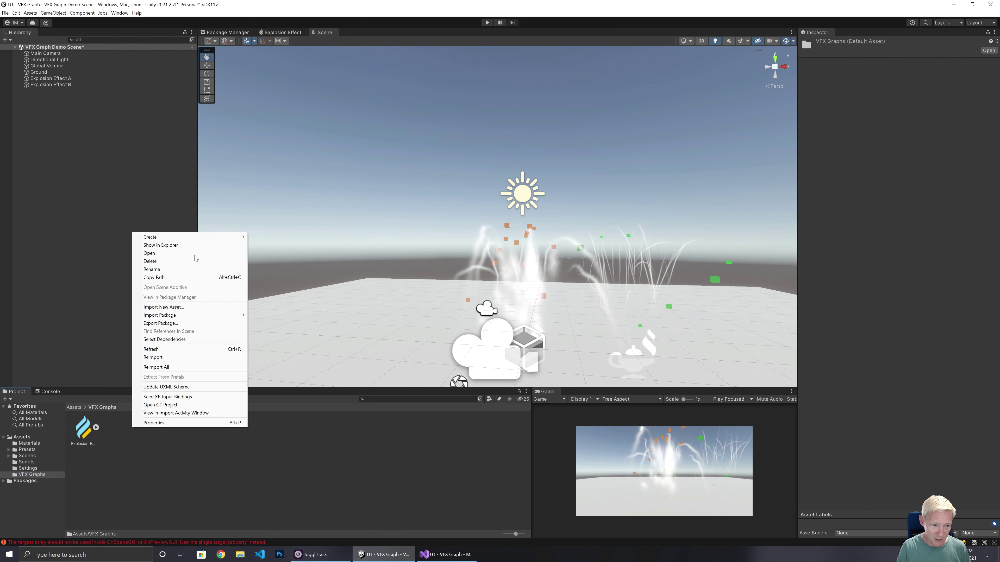
{"action": "mouse_move", "coordinate": [200, 239]}
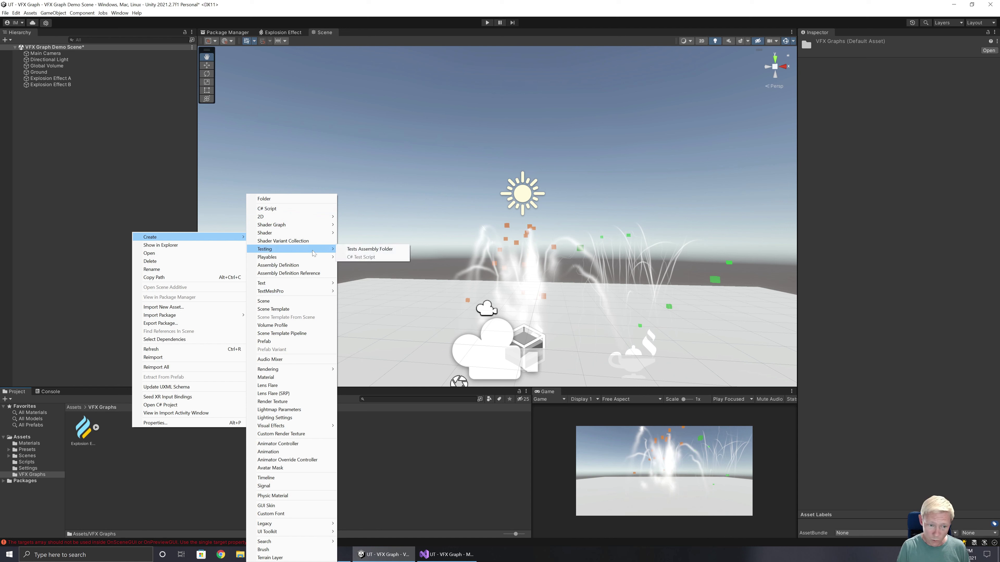
{"action": "mouse_move", "coordinate": [327, 426]}
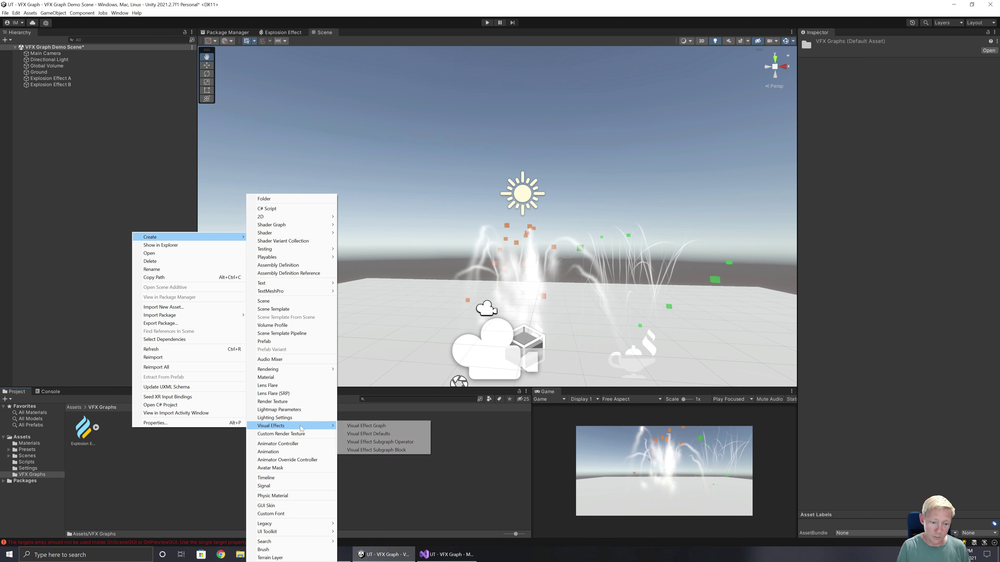
{"action": "left_click", "coordinate": [372, 429]}
{"action": "type", "text": "Sim"}
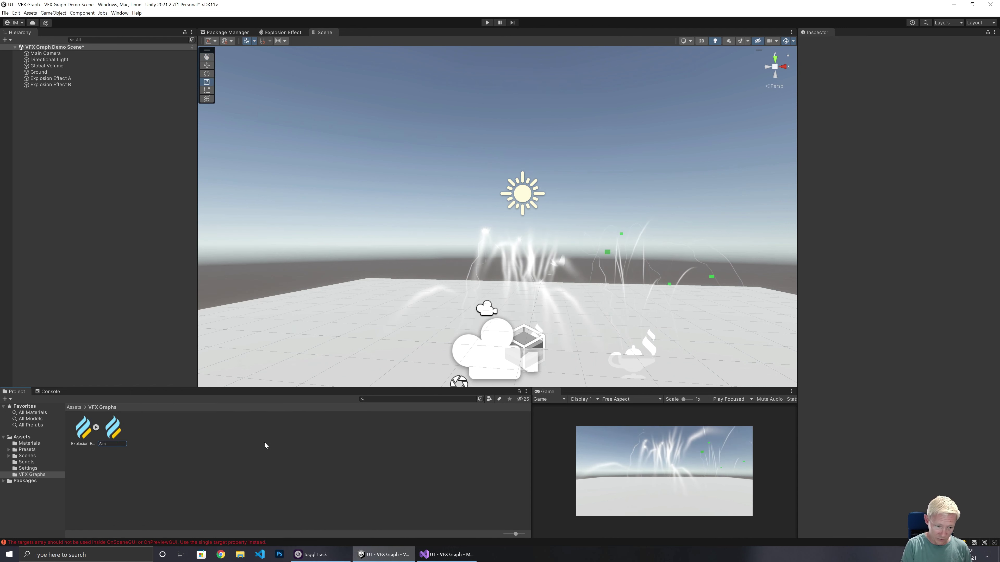
{"action": "type", "text": "ple Smoke"}
{"action": "key", "text": "Return"}
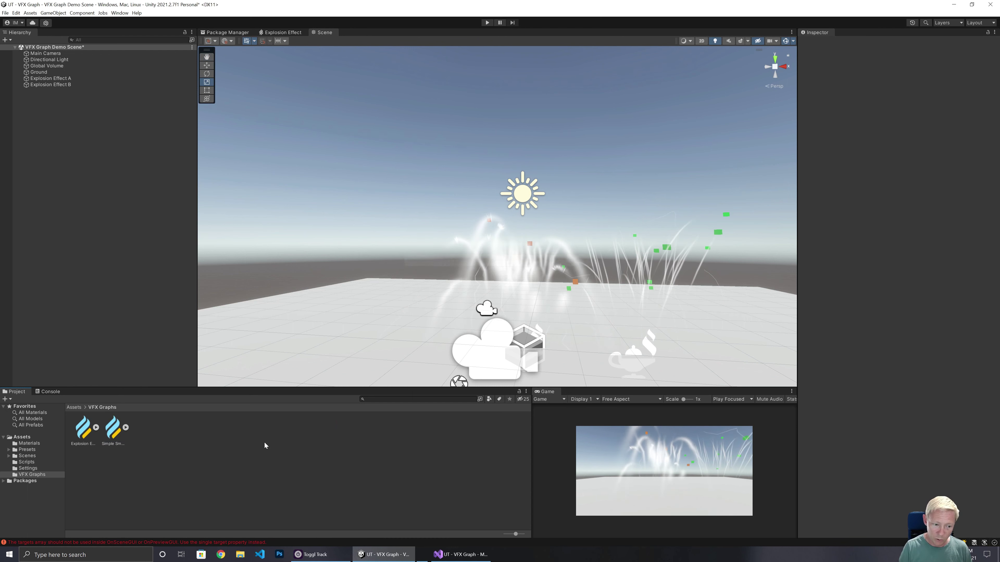
Add the Simple Smoke effect to the scene hierarchy and open its graph for editing
{"action": "left_click_drag", "start_coordinate": [114, 425], "coordinate": [80, 134]}
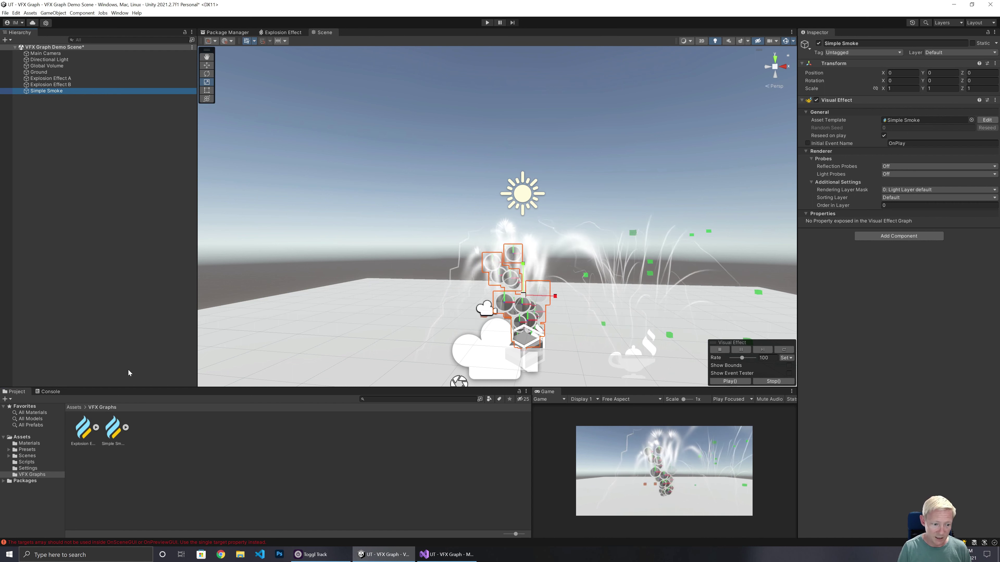
{"action": "double_click", "coordinate": [112, 428]}
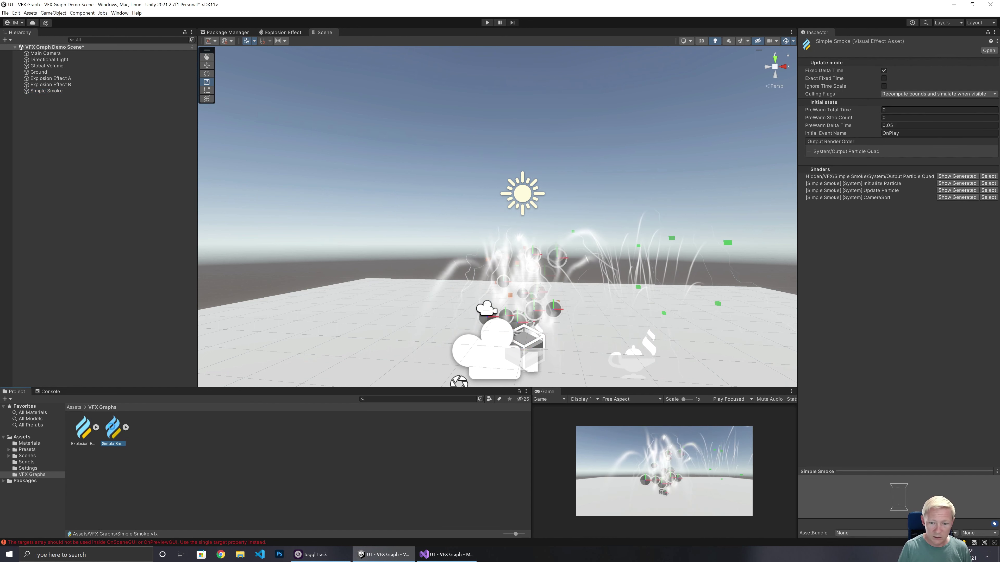
{"action": "scroll", "coordinate": [591, 315], "scroll_direction": "up", "scroll_amount": 5}
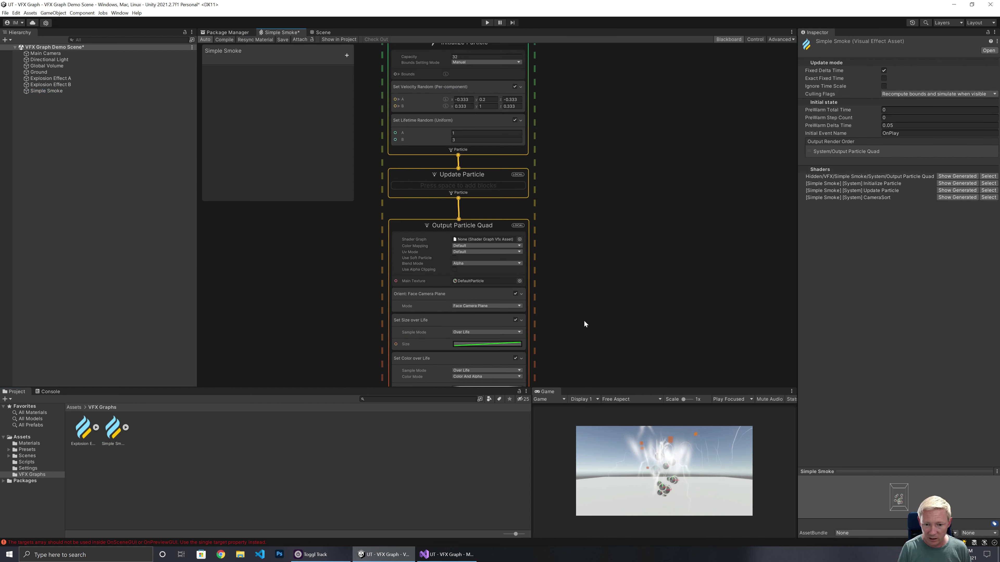
{"action": "middle_click_drag", "start_coordinate": [541, 248], "coordinate": [591, 174]}
{"action": "left_click", "coordinate": [543, 135]}
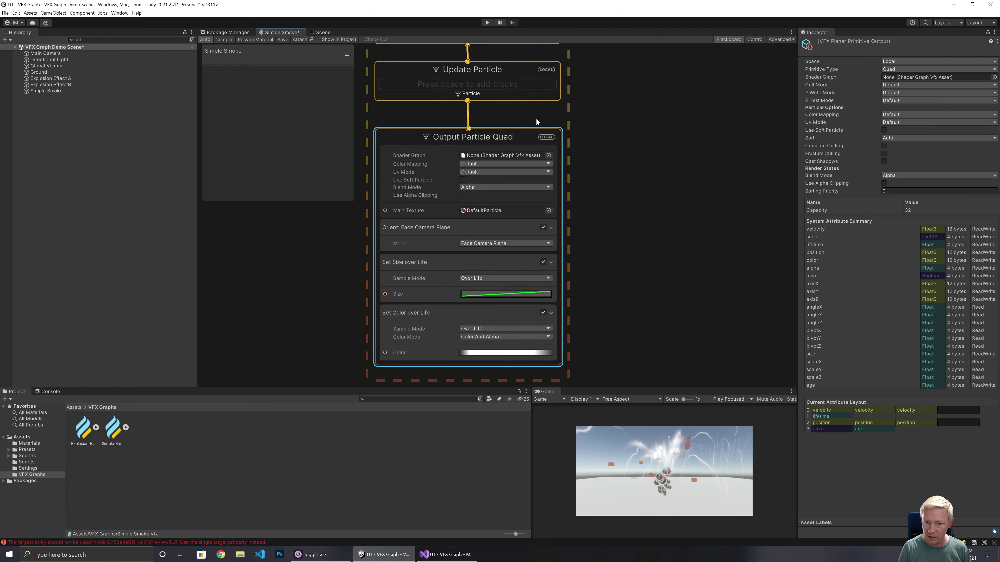
{"action": "key", "text": "space"}
{"action": "type", "text": "mes"}
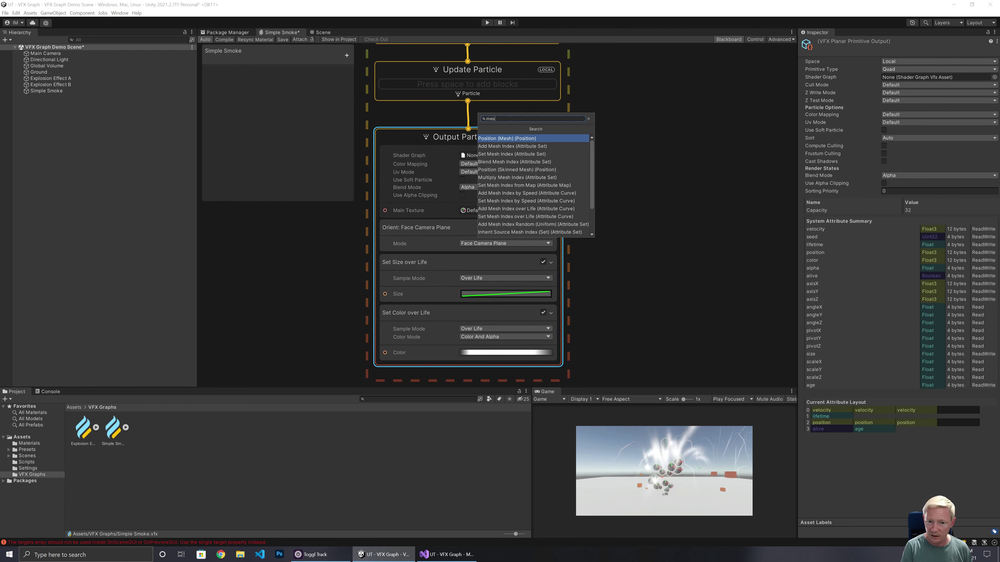
{"action": "type", "text": "h"}
{"action": "key", "text": "Home"}
{"action": "type", "text": "o"}
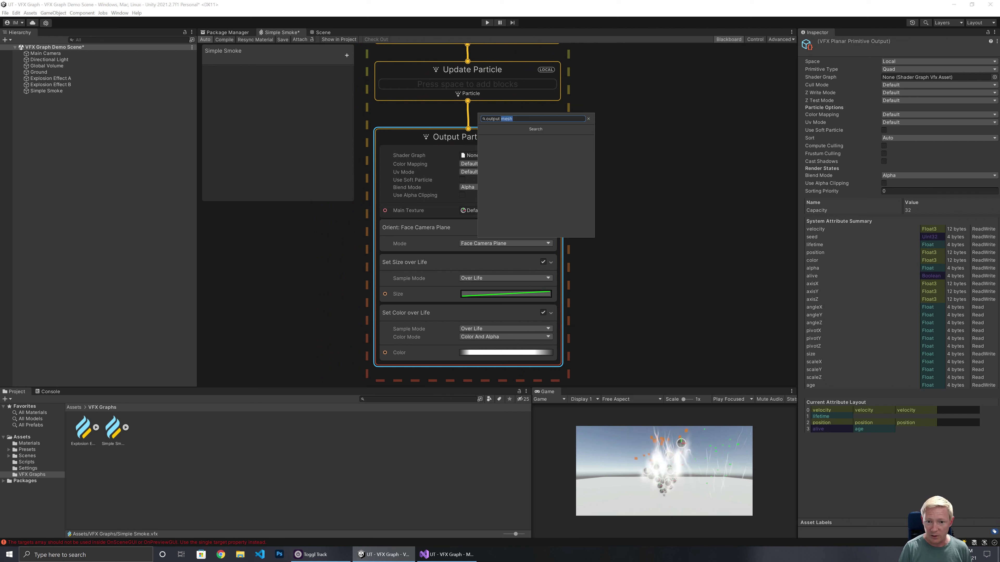
{"action": "key", "text": "BackSpace"}
{"action": "key", "text": "ctrl+a"}
{"action": "key", "text": "BackSpace"}
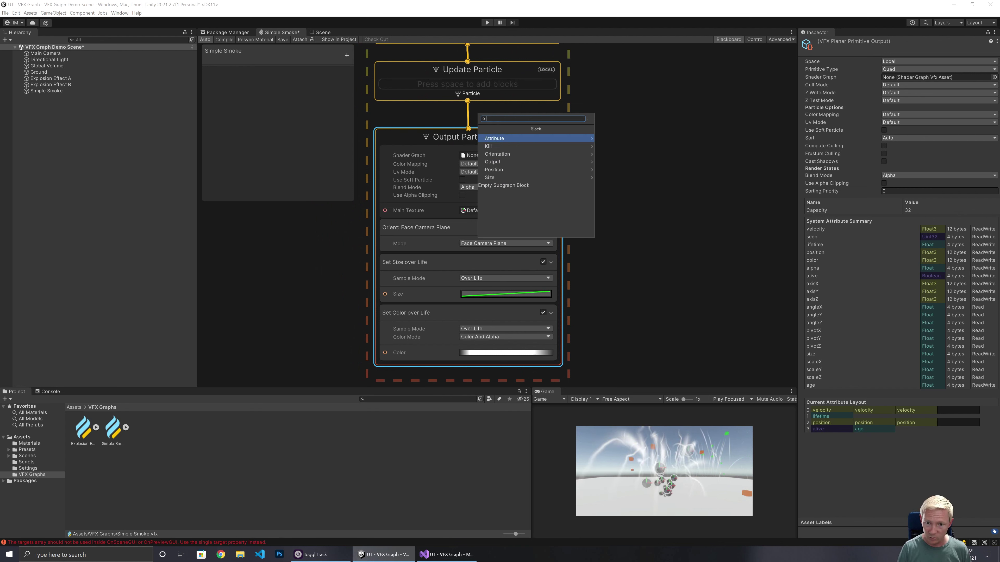
{"action": "key", "text": "Escape"}
Create an Output Particle Mesh context beside the Output Particle Quad in the Simple Smoke graph
{"action": "left_click", "coordinate": [536, 120]}
{"action": "right_click", "coordinate": [535, 117]}
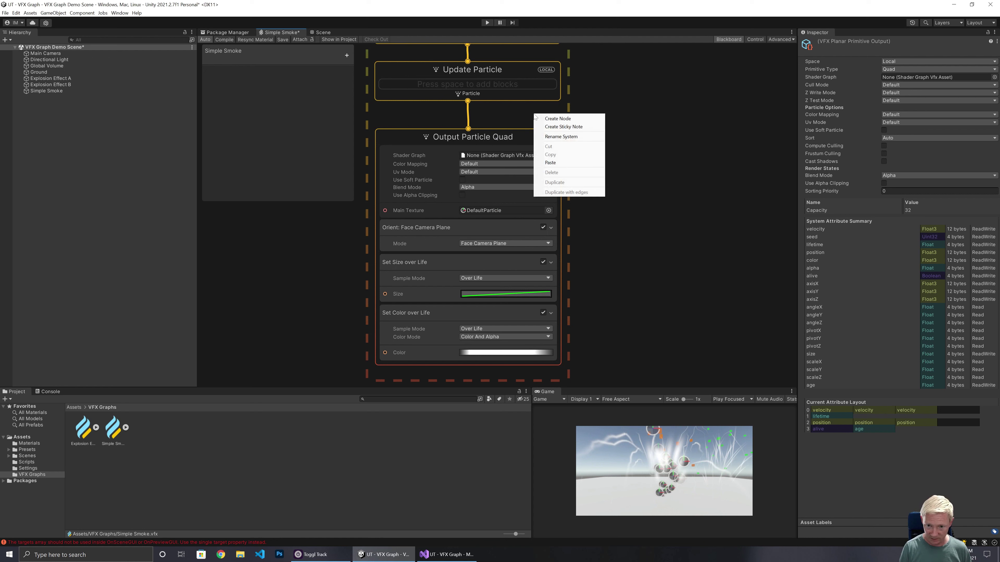
{"action": "left_click", "coordinate": [540, 119]}
{"action": "type", "text": "output"}
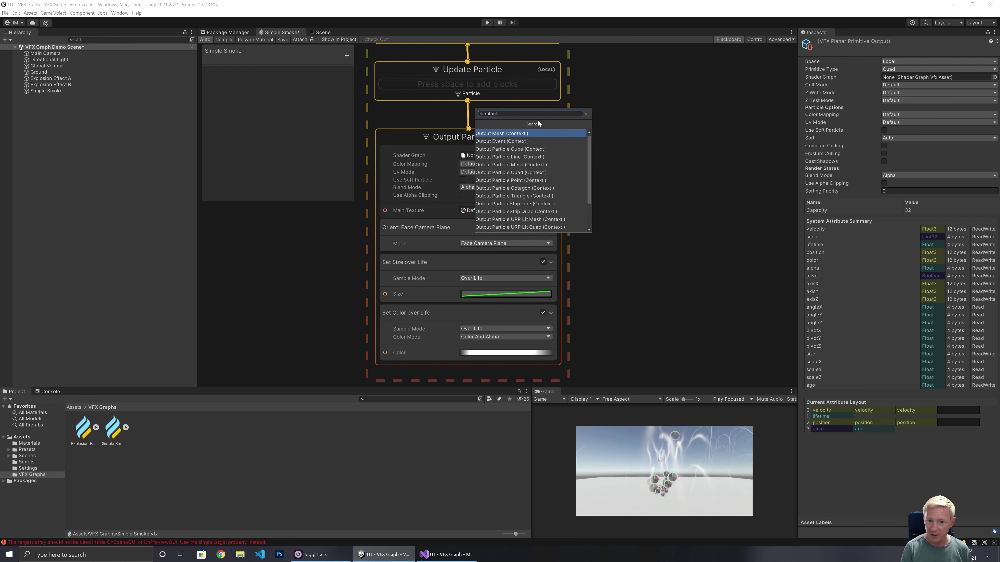
{"action": "left_click", "coordinate": [527, 164]}
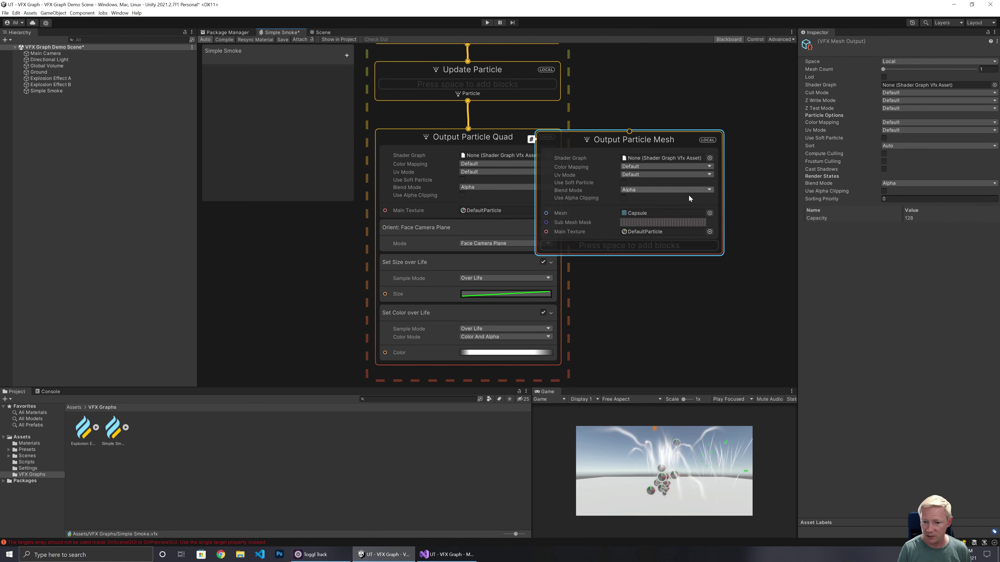
Set the Output Particle Mesh context's mesh to Cube and its main texture to White1px
{"action": "left_click", "coordinate": [709, 212]}
{"action": "left_click", "coordinate": [540, 259]}
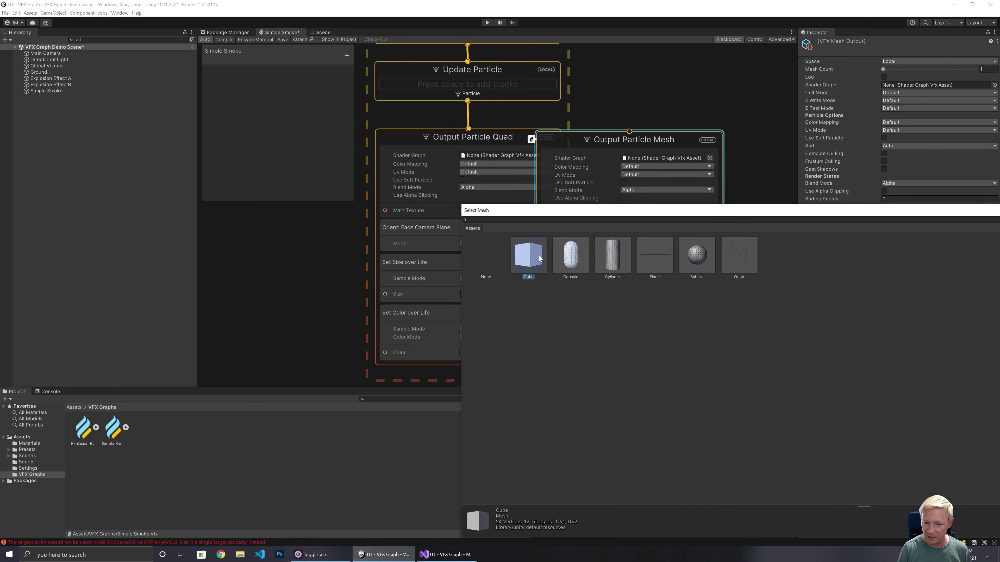
{"action": "double_click", "coordinate": [528, 258]}
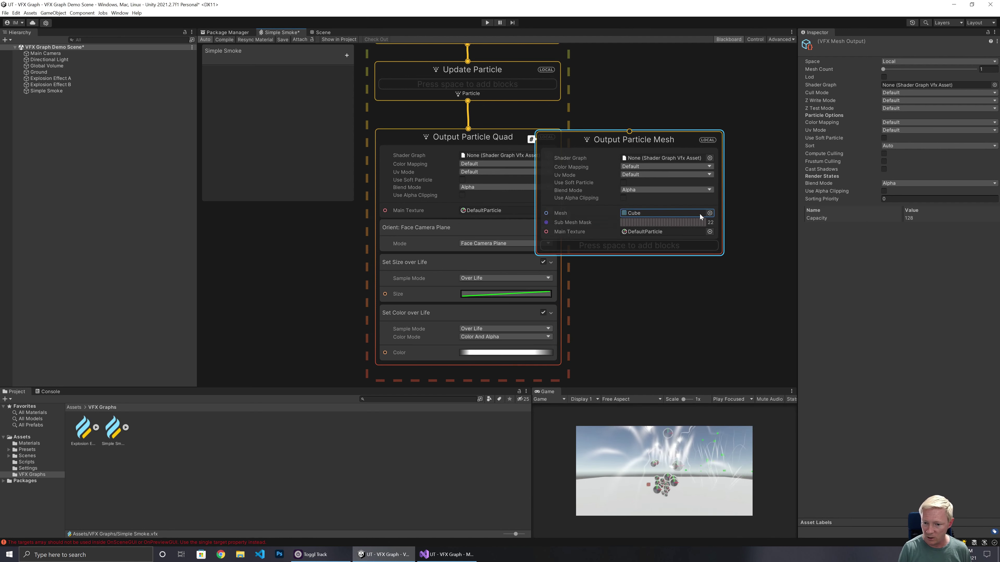
{"action": "left_click", "coordinate": [710, 230]}
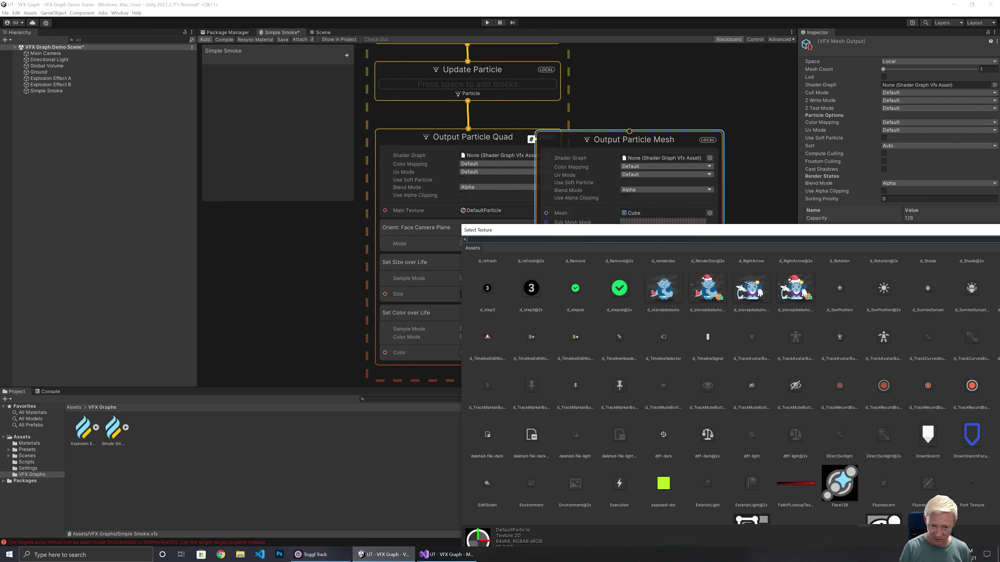
{"action": "type", "text": "white"}
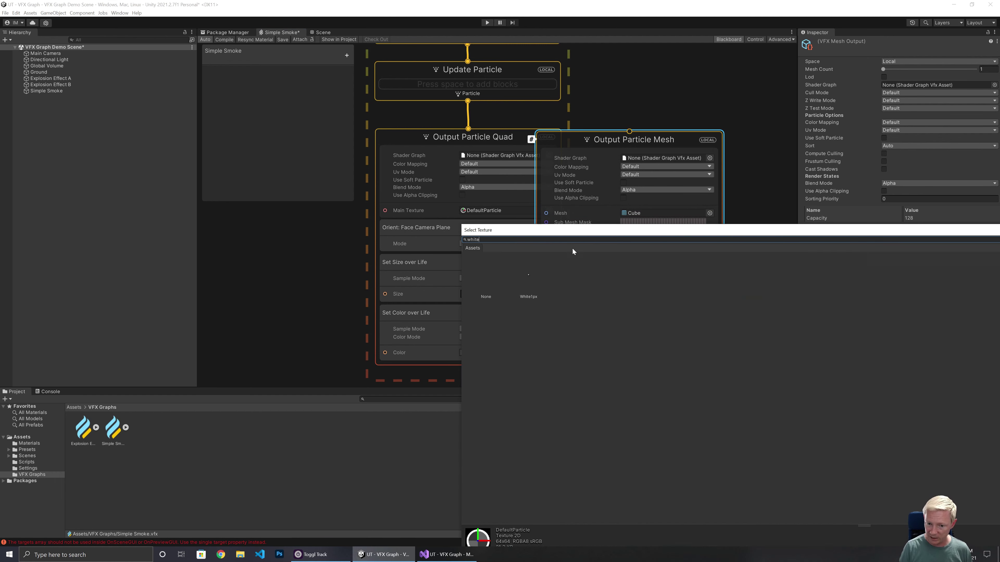
{"action": "double_click", "coordinate": [526, 281]}
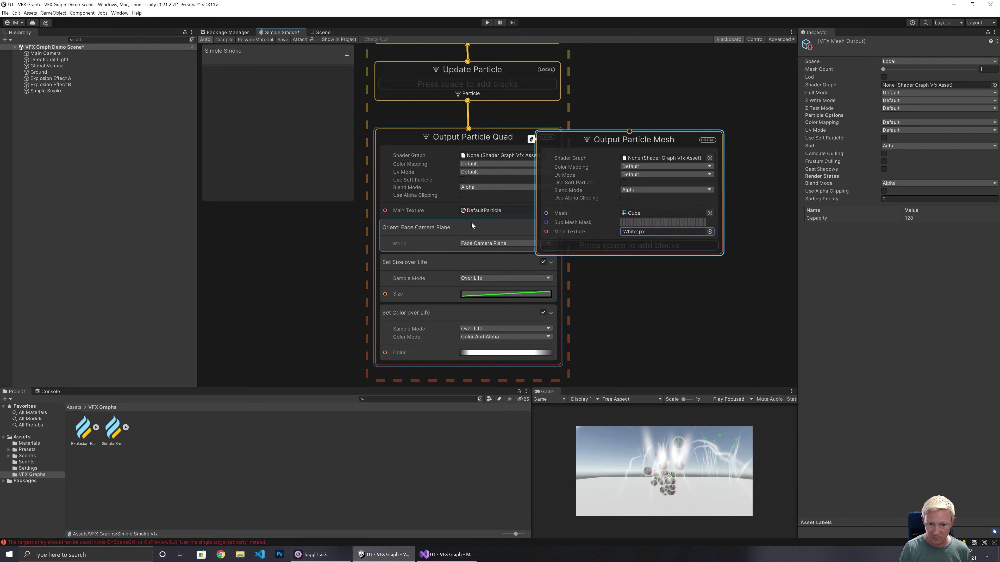
Move the Set Size over Life and Set Color over Life blocks from Output Particle Quad into Output Particle Mesh
{"action": "left_click_drag", "start_coordinate": [440, 265], "coordinate": [630, 245]}
{"action": "left_click_drag", "start_coordinate": [438, 268], "coordinate": [615, 294]}
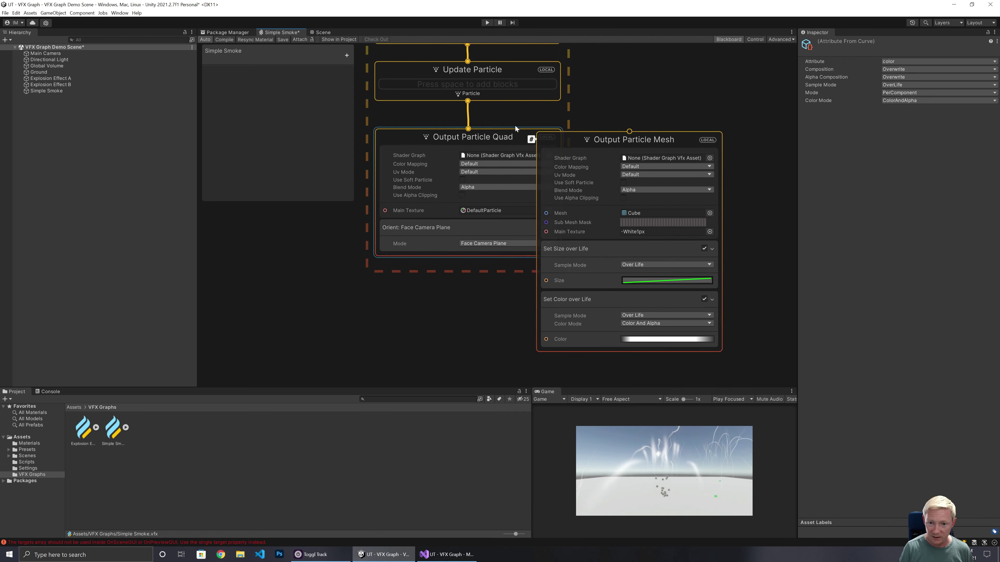
Connect Update Particle to the Output Particle Mesh context and delete the Output Particle Quad context
{"action": "left_click_drag", "start_coordinate": [468, 102], "coordinate": [629, 131]}
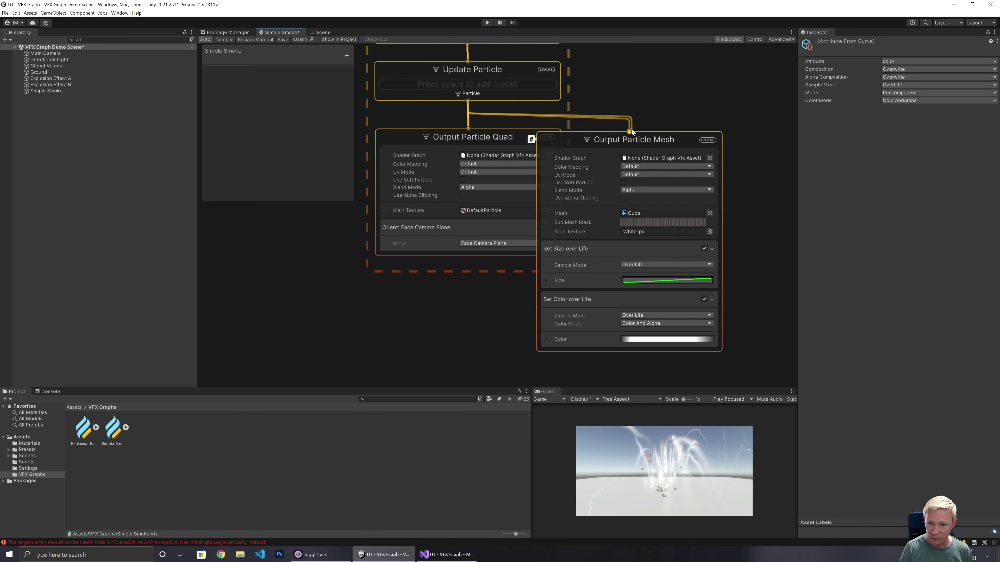
{"action": "left_click", "coordinate": [498, 138]}
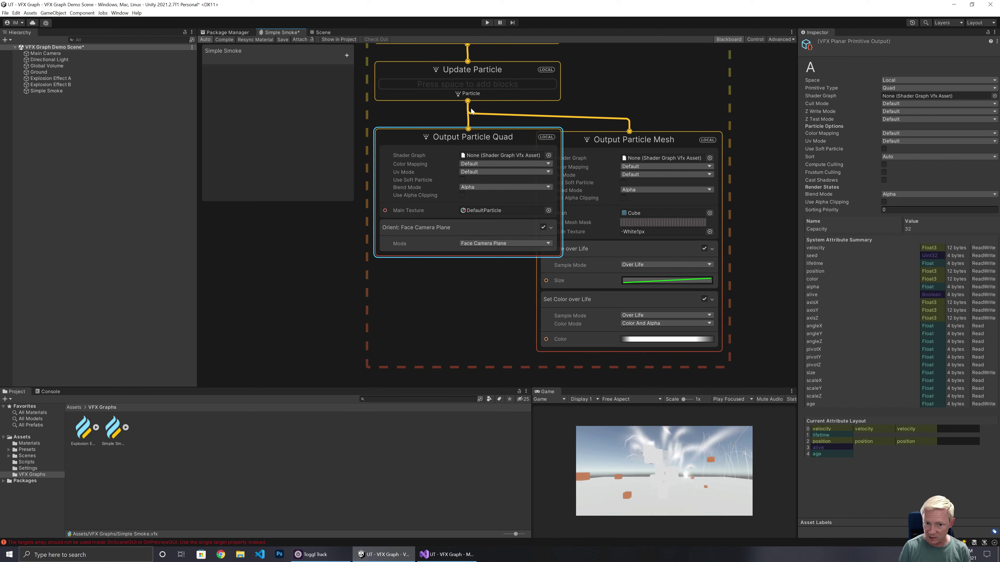
{"action": "key", "text": "Delete"}
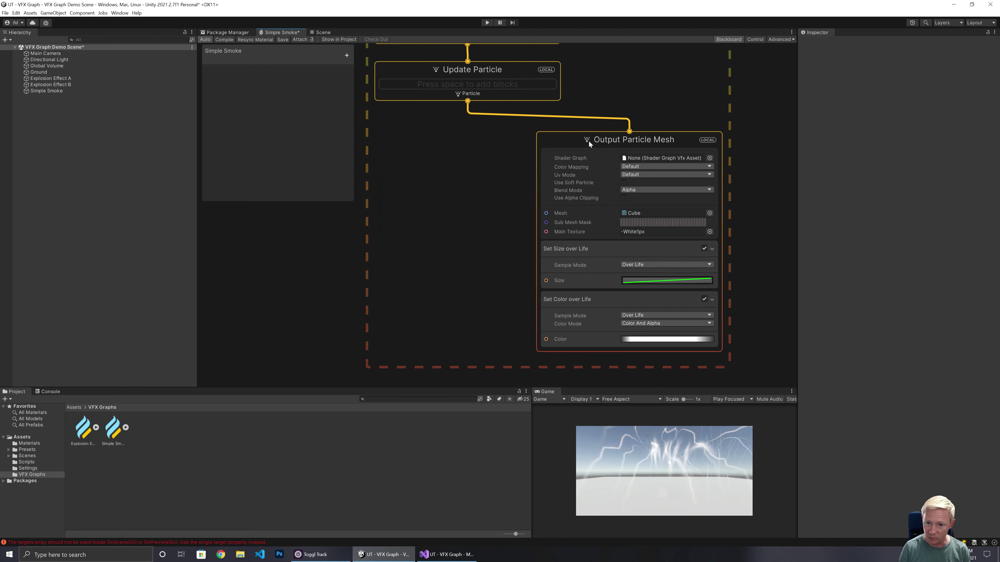
Align the Output Particle Mesh context directly below Update Particle, and deactivate Explosion Effect A and Explosion Effect B in the scene
{"action": "left_click_drag", "start_coordinate": [618, 139], "coordinate": [461, 145]}
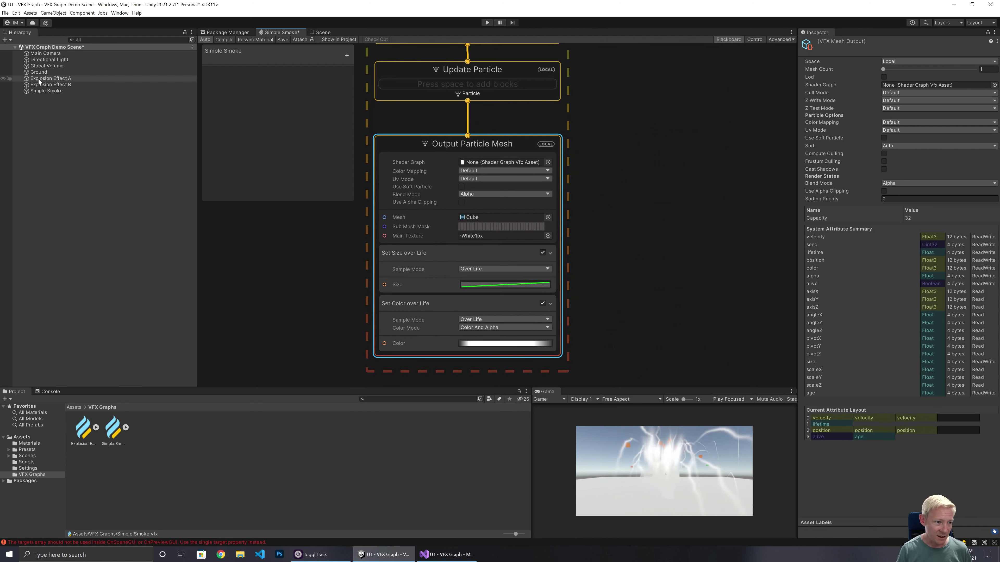
{"action": "left_click", "coordinate": [3, 79]}
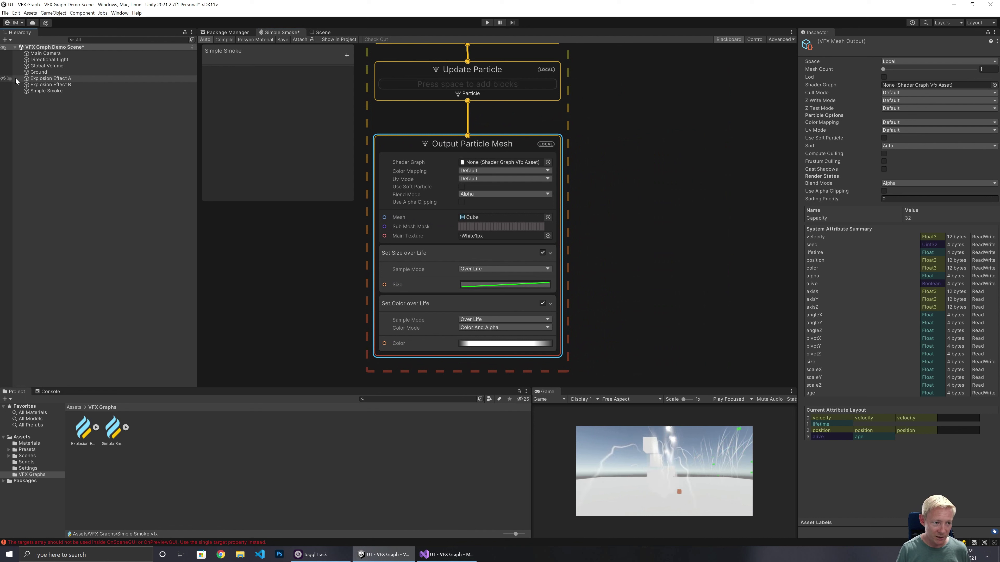
{"action": "left_click", "coordinate": [42, 78]}
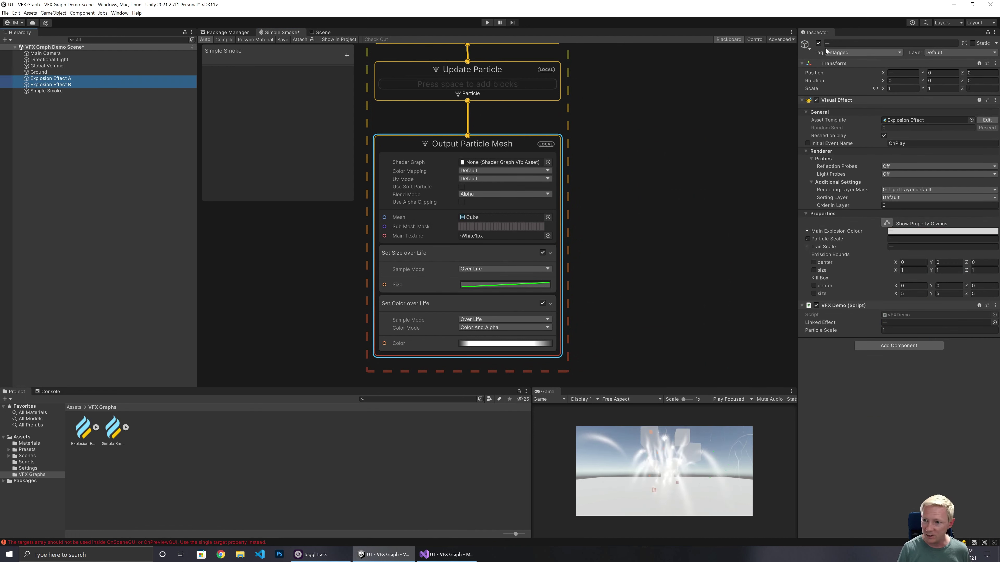
{"action": "left_click", "coordinate": [819, 43]}
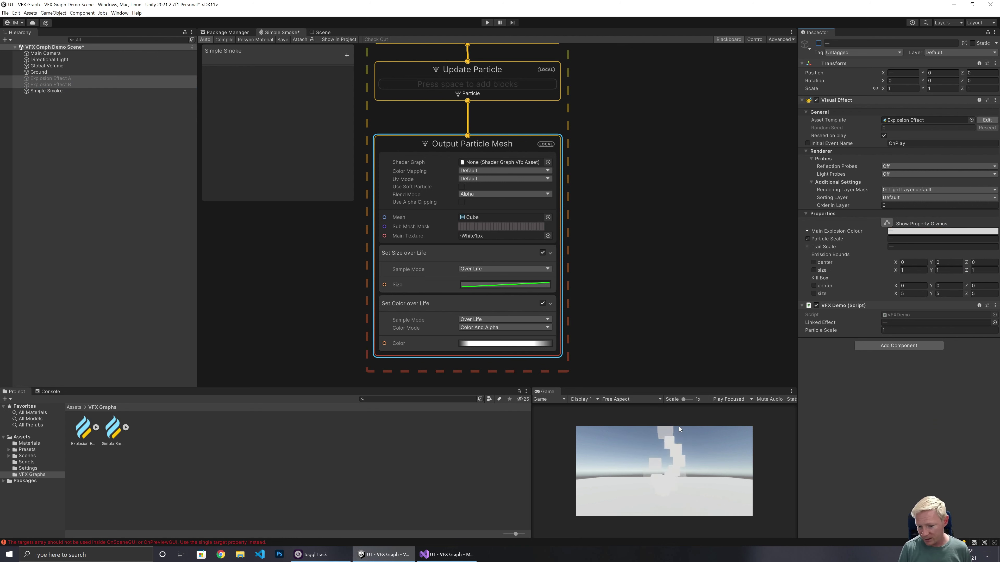
{"action": "left_click", "coordinate": [45, 54]}
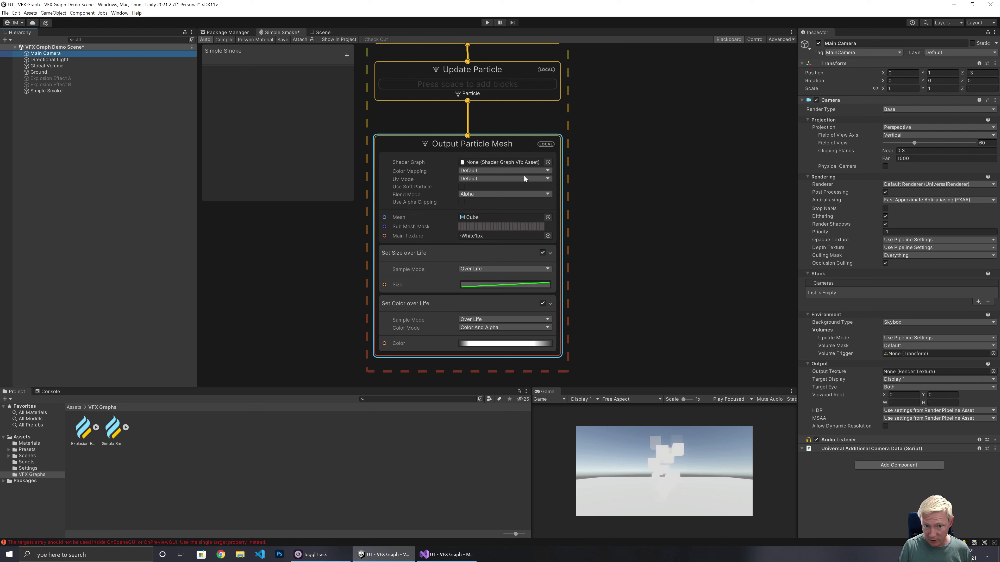
Add a Turbulence block to the Update Particle context
{"action": "left_click", "coordinate": [511, 72]}
{"action": "key", "text": "space"}
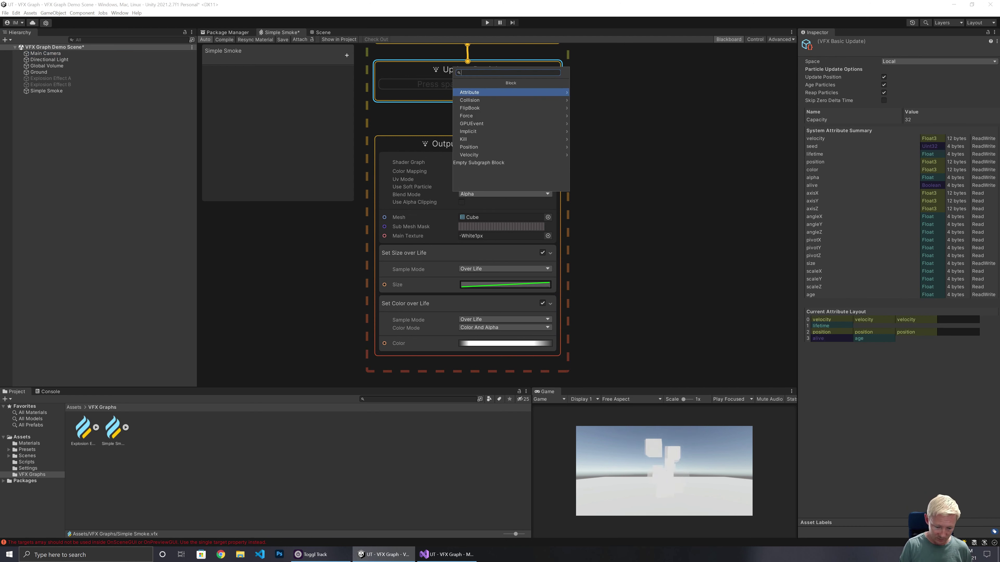
{"action": "type", "text": "tur"}
{"action": "key", "text": "Return"}
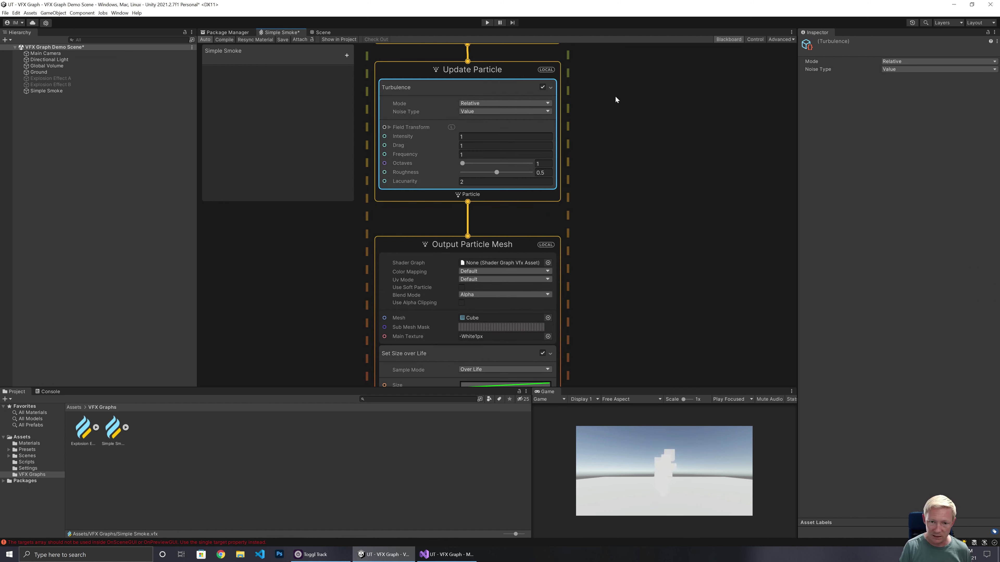
In Set Velocity Random, set the X and Z components to -0.5 for A and 0.5 for B
{"action": "middle_click_drag", "start_coordinate": [615, 98], "coordinate": [655, 243]}
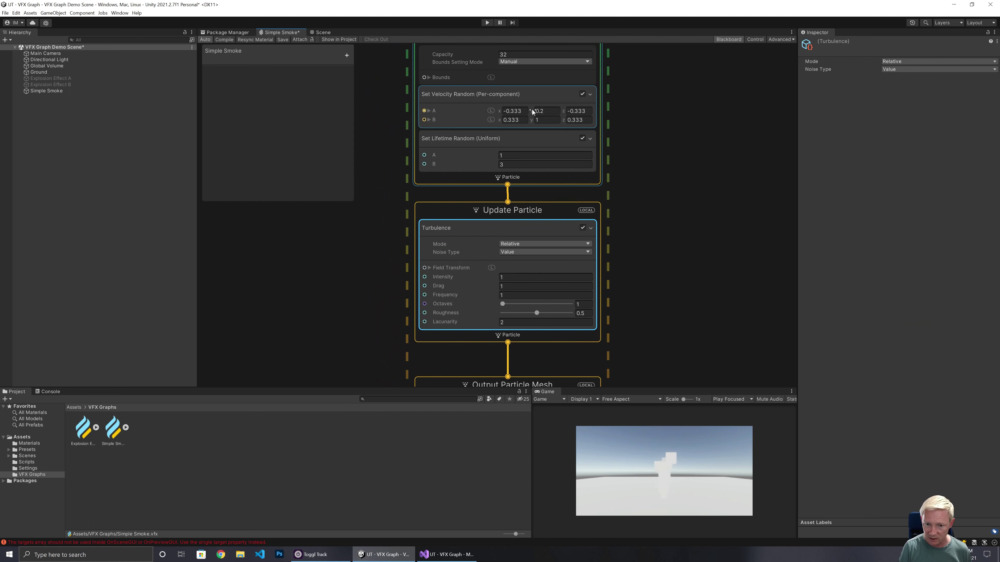
{"action": "left_click", "coordinate": [498, 111]}
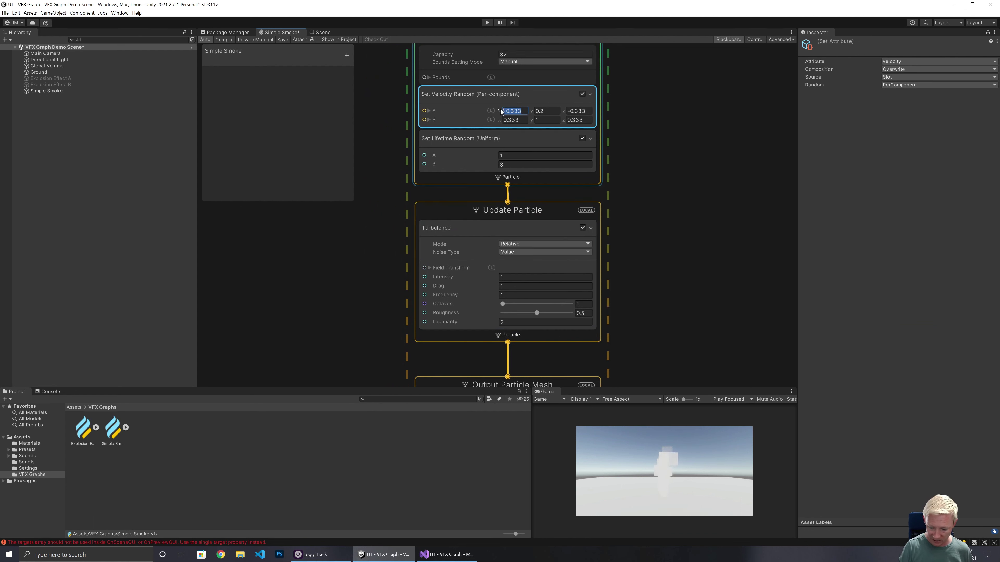
{"action": "key", "text": "BackSpace"}
{"action": "type", "text": "-0.5"}
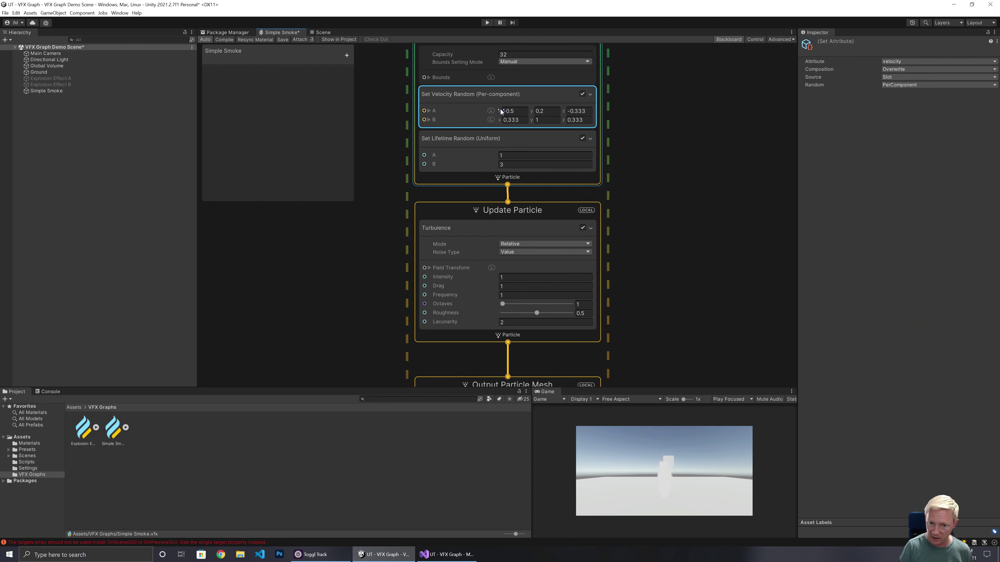
{"action": "left_click", "coordinate": [511, 120]}
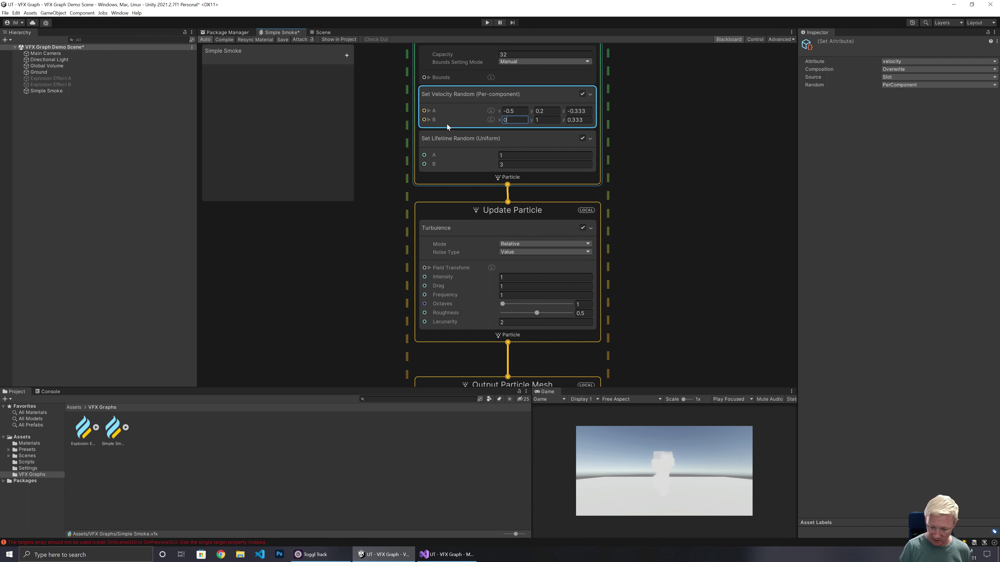
{"action": "key", "text": "shift+Tab"}
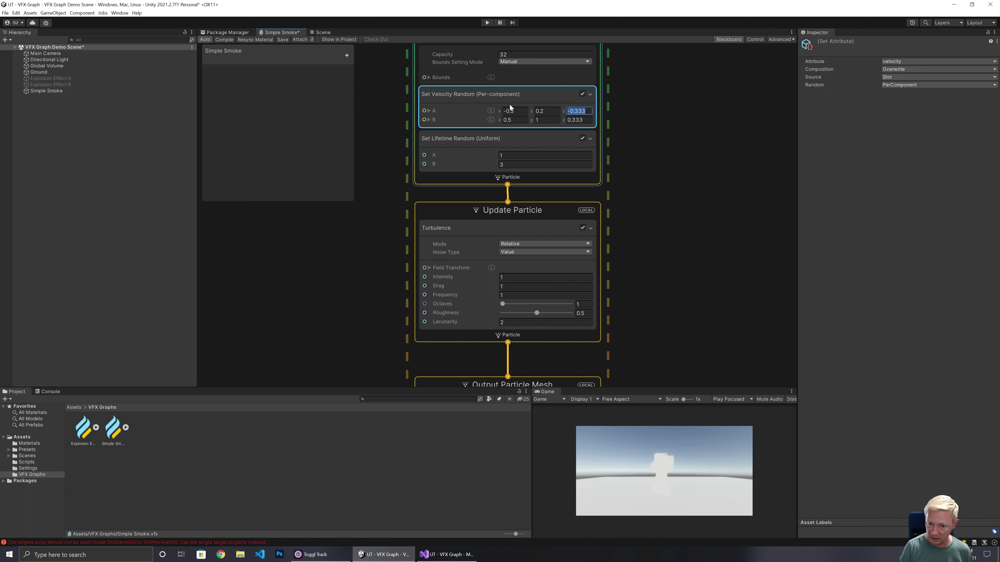
{"action": "type", "text": "-"}
{"action": "left_click", "coordinate": [578, 120]}
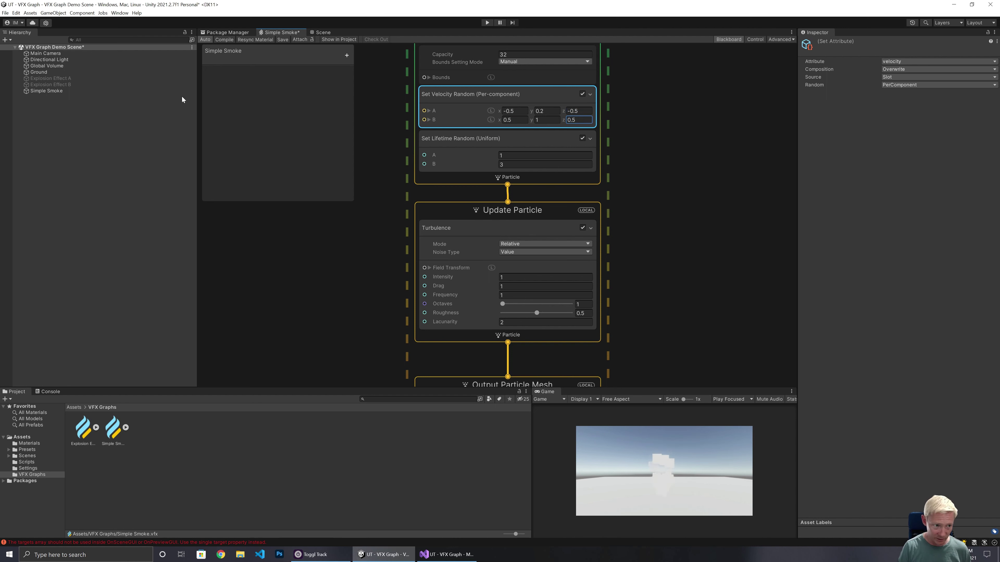
Change the Base Map colour of the Mat_Ground material to black
{"action": "left_click", "coordinate": [24, 443]}
{"action": "left_click", "coordinate": [81, 431]}
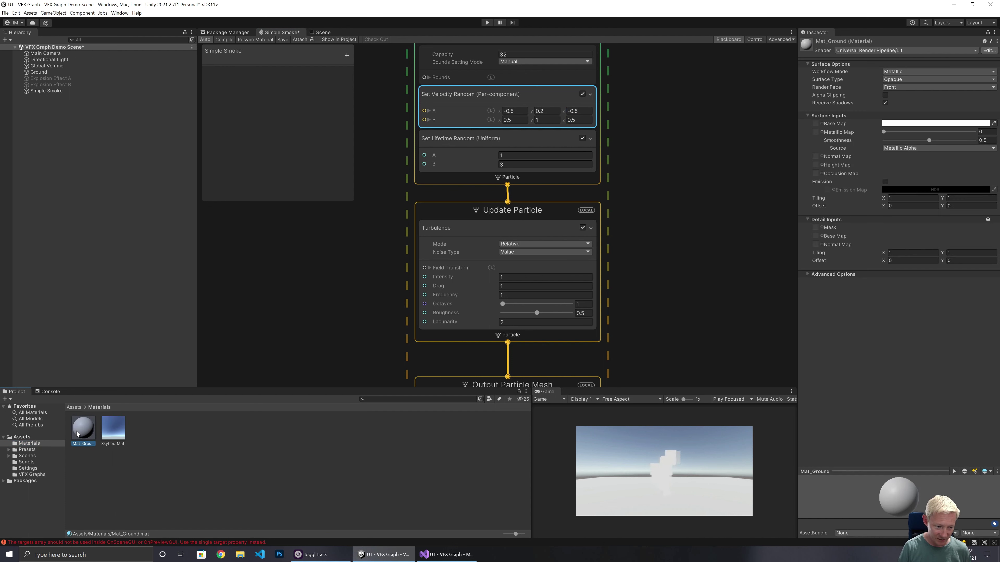
{"action": "left_click", "coordinate": [910, 125]}
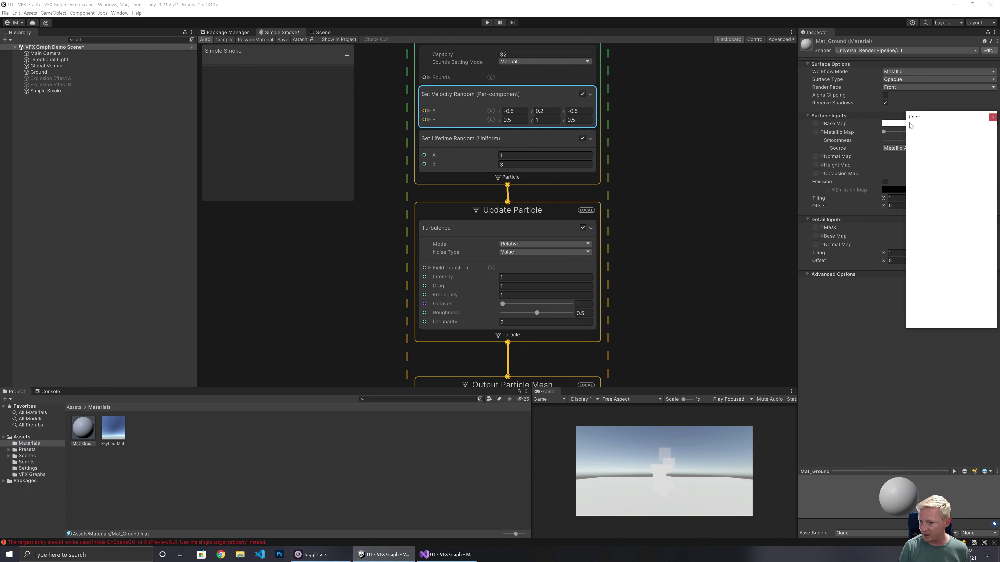
{"action": "left_click_drag", "start_coordinate": [933, 200], "coordinate": [912, 234]}
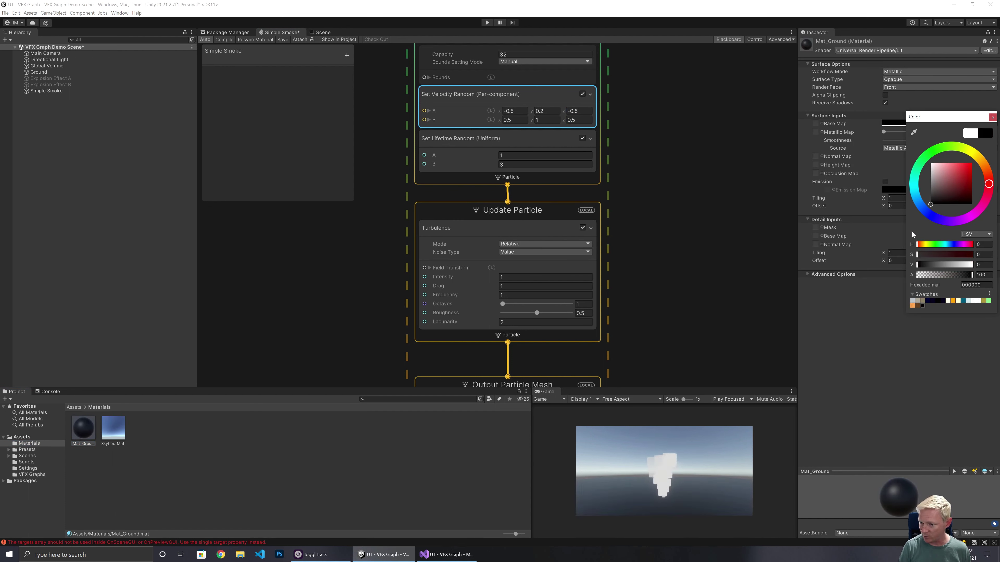
{"action": "left_click", "coordinate": [992, 117]}
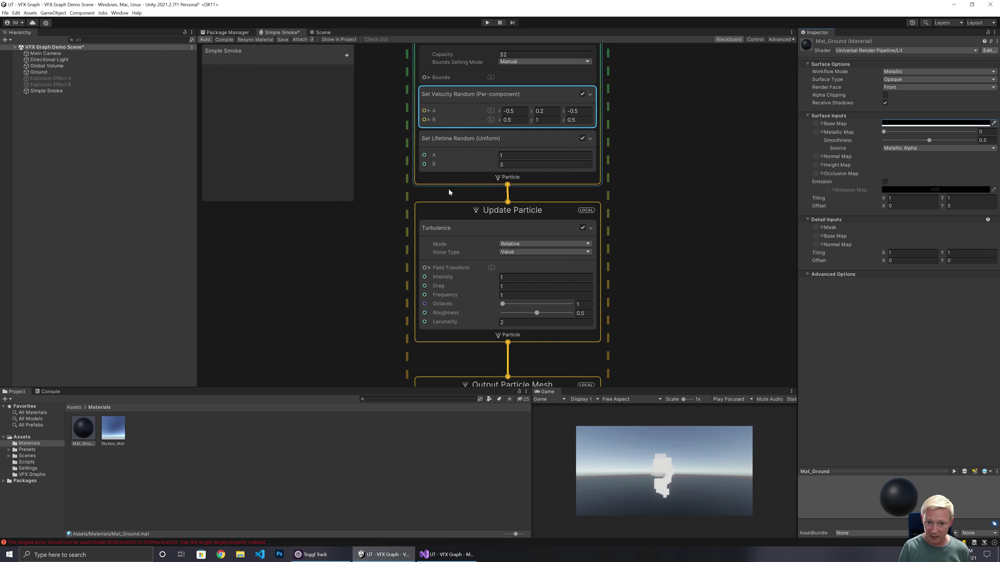
Add a Set Position (Shape: Arc Circle) block to the Initialize context, below Set Lifetime Random
{"action": "middle_click_drag", "start_coordinate": [685, 165], "coordinate": [718, 160]}
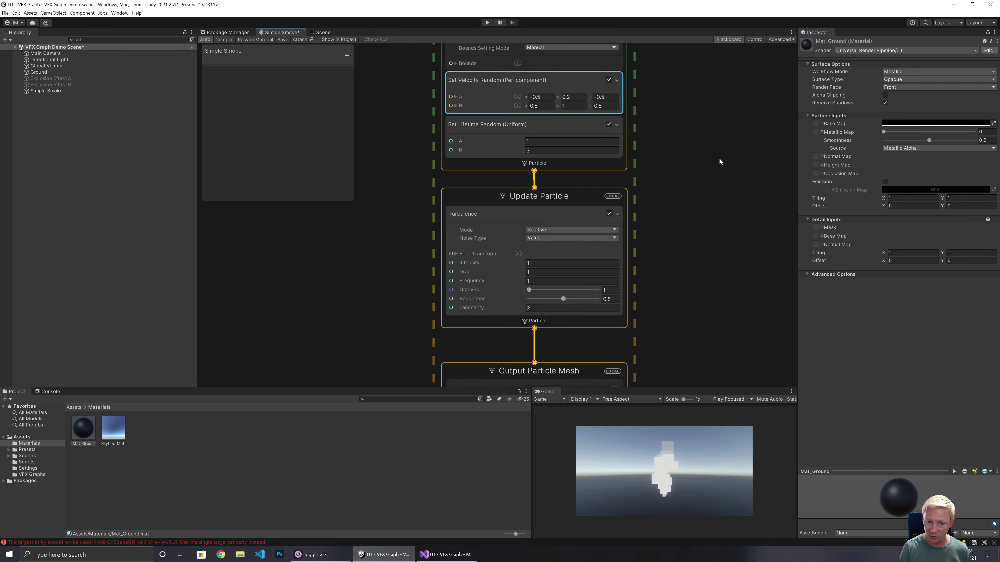
{"action": "left_click", "coordinate": [475, 161]}
{"action": "right_click", "coordinate": [474, 164]}
{"action": "left_click", "coordinate": [488, 171]}
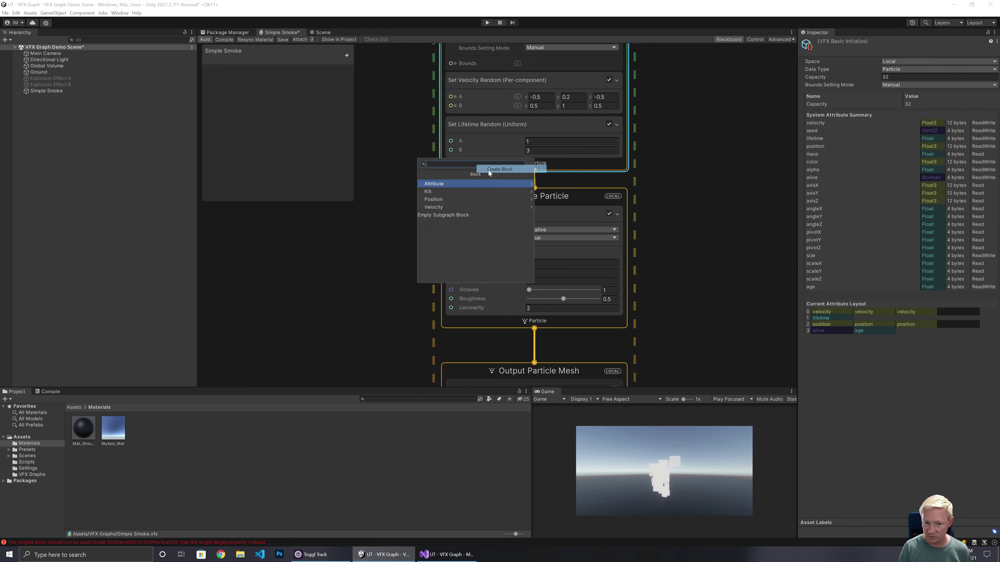
{"action": "left_click", "coordinate": [477, 196]}
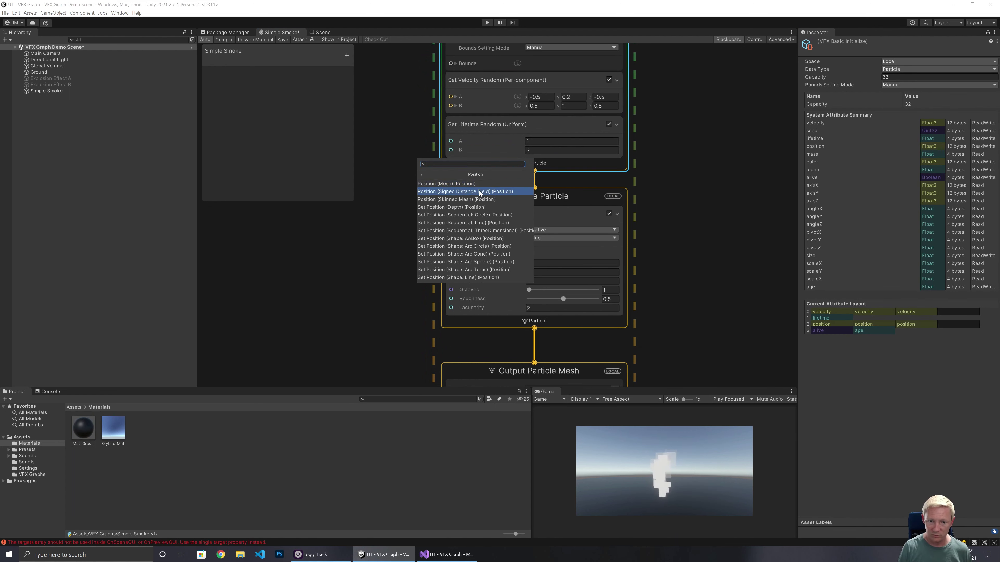
{"action": "left_click", "coordinate": [497, 247]}
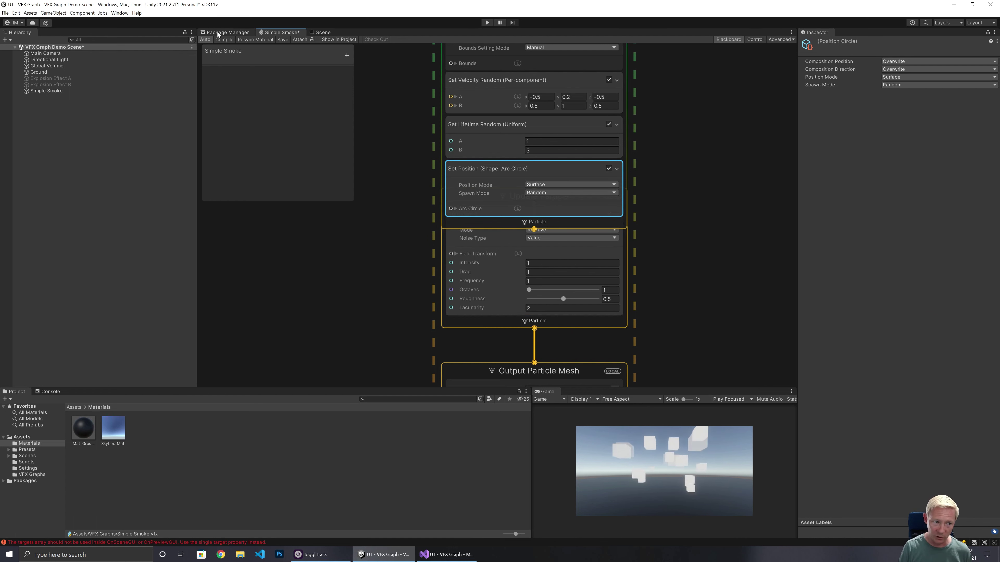
Attach the graph to the Simple Smoke object and examine its circular particle emission in the Scene view
{"action": "left_click", "coordinate": [46, 90]}
{"action": "left_click", "coordinate": [299, 39]}
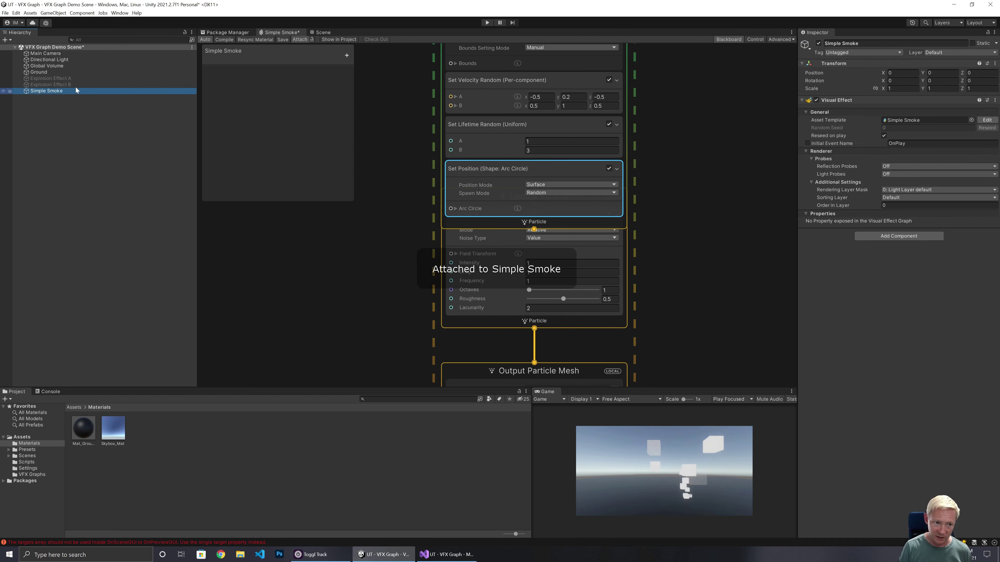
{"action": "left_click", "coordinate": [326, 32]}
{"action": "left_click_drag", "start_coordinate": [512, 177], "coordinate": [571, 222], "text": "alt"}
{"action": "scroll", "coordinate": [559, 221], "scroll_direction": "down", "scroll_amount": 6}
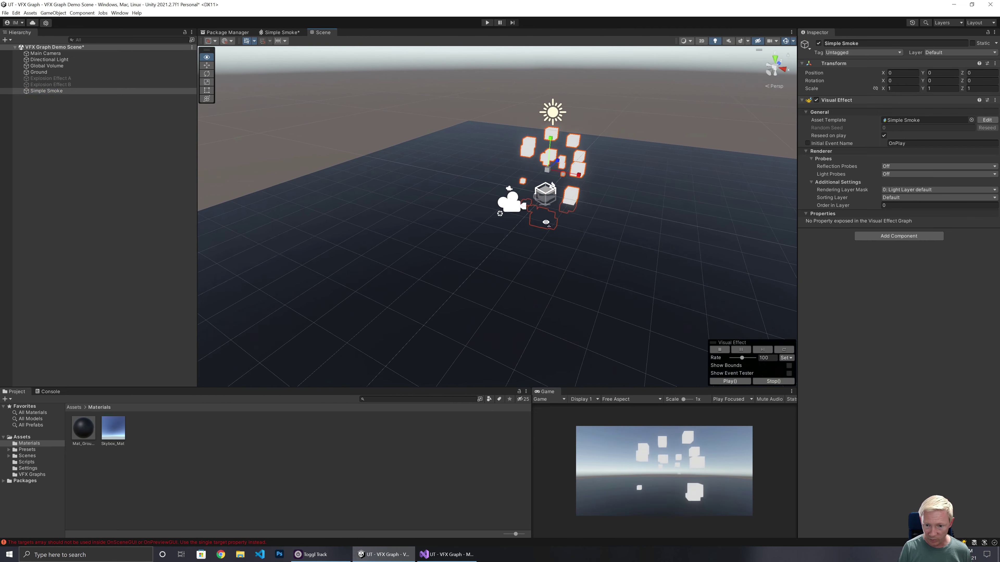
Back in the Simple Smoke graph, move Update Particle and Output Particle Mesh down so they clear the Initialize context
{"action": "left_click", "coordinate": [281, 32]}
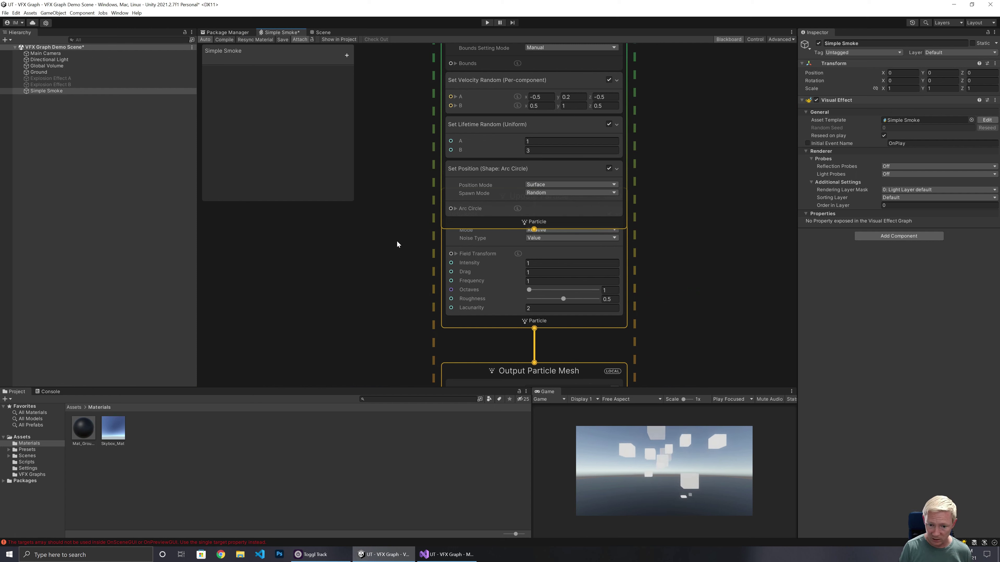
{"action": "left_click_drag", "start_coordinate": [395, 242], "coordinate": [576, 379]}
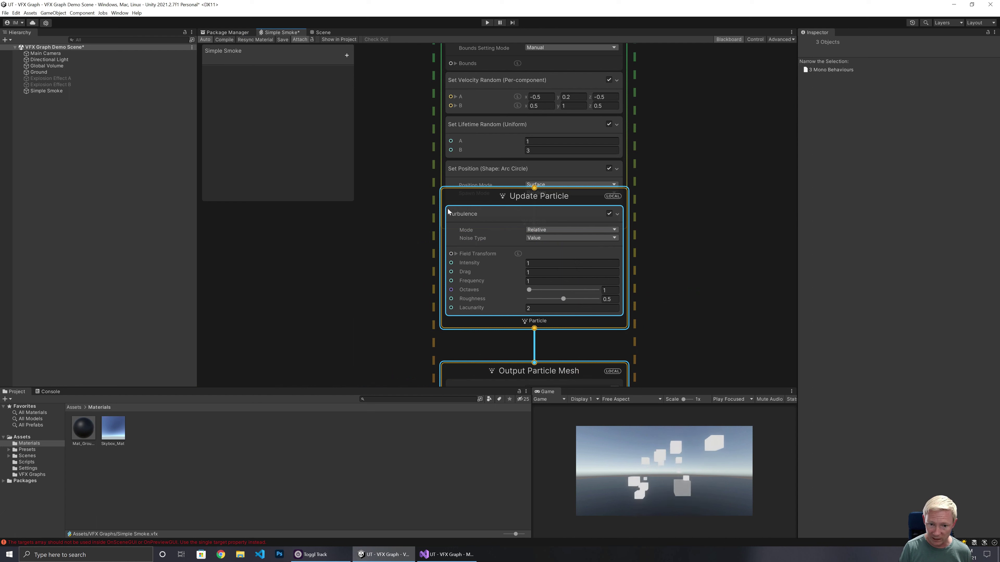
{"action": "left_click_drag", "start_coordinate": [469, 193], "coordinate": [469, 266]}
{"action": "left_click", "coordinate": [683, 153]}
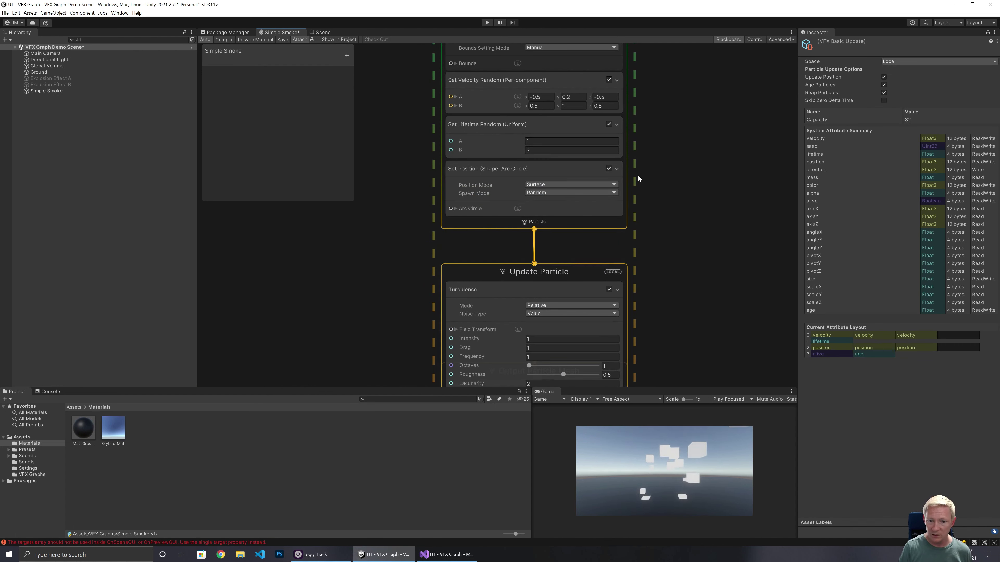
Set the Arc Circle block's Position Mode to Volume and expand its Arc Circle parameters to check the circle's transform and radius
{"action": "left_click", "coordinate": [545, 184]}
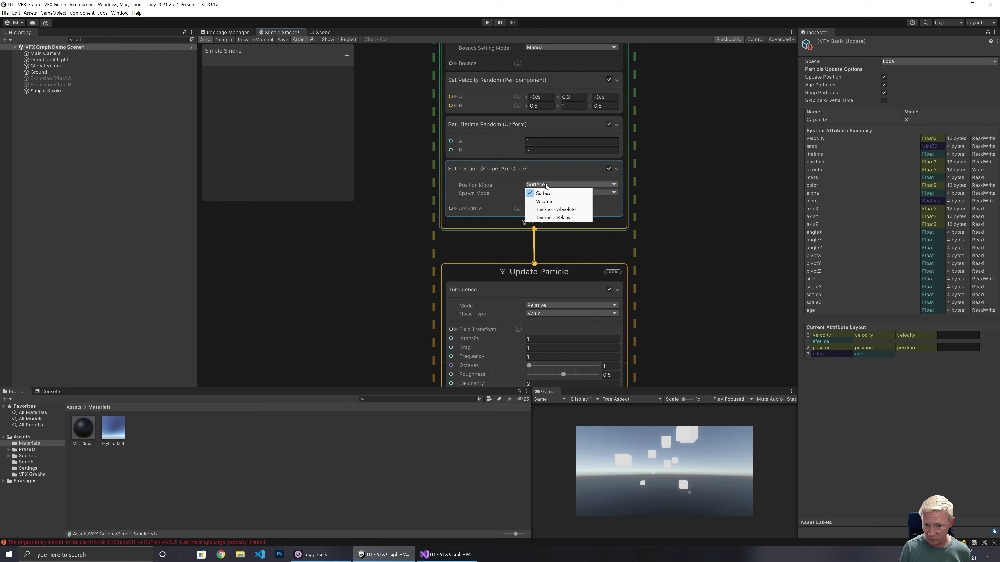
{"action": "left_click", "coordinate": [545, 201]}
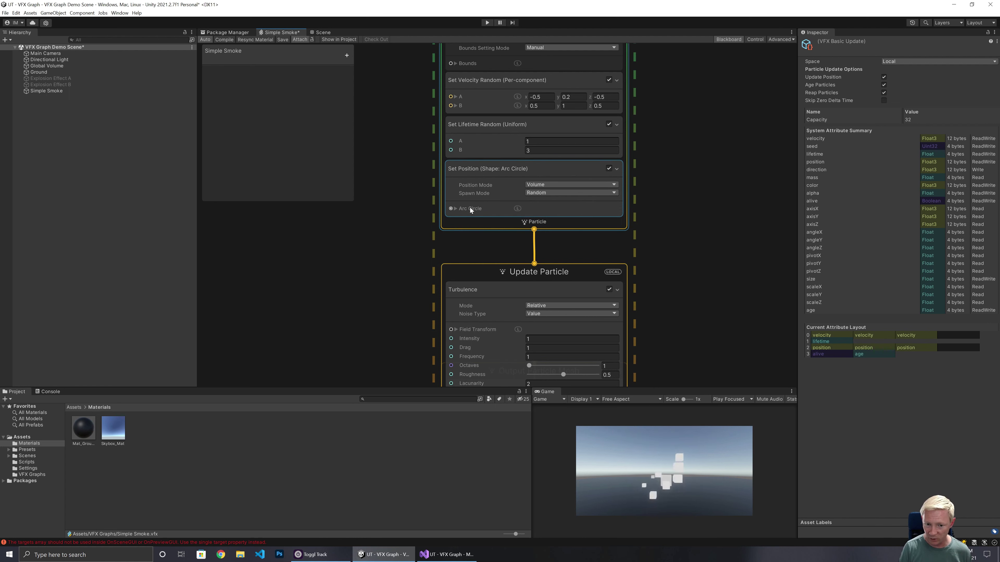
{"action": "left_click", "coordinate": [456, 208]}
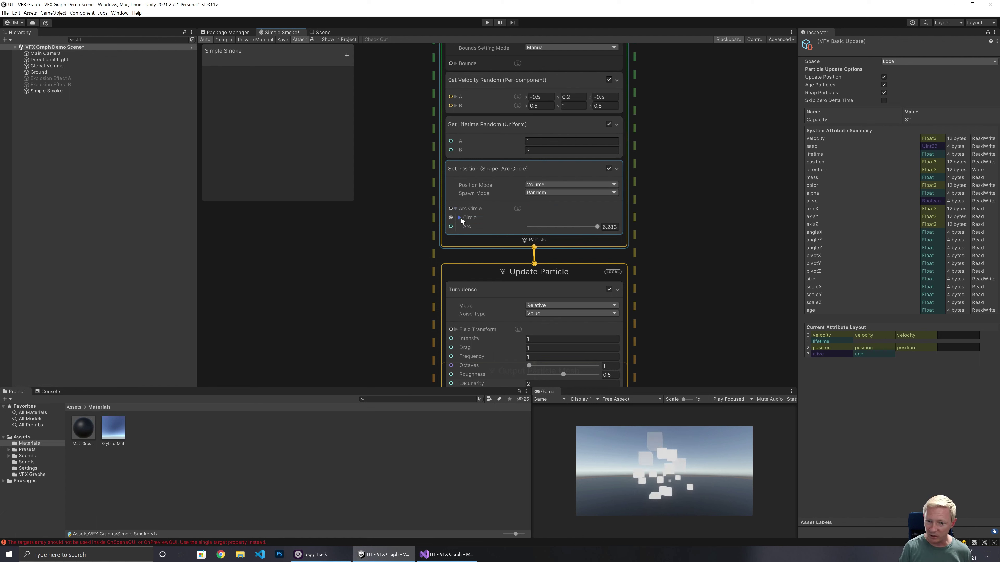
{"action": "left_click", "coordinate": [460, 217]}
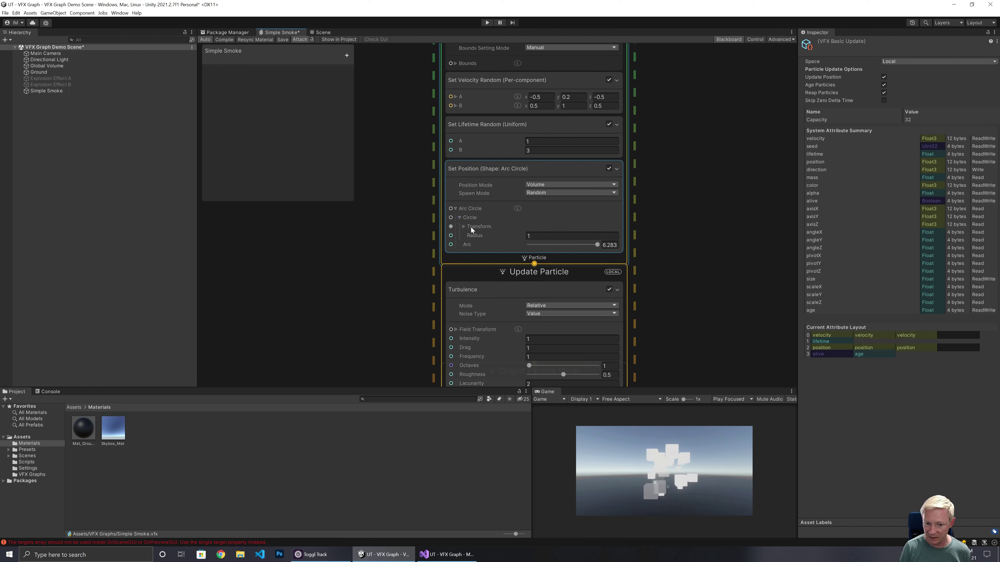
{"action": "left_click", "coordinate": [463, 227]}
{"action": "left_click", "coordinate": [464, 226]}
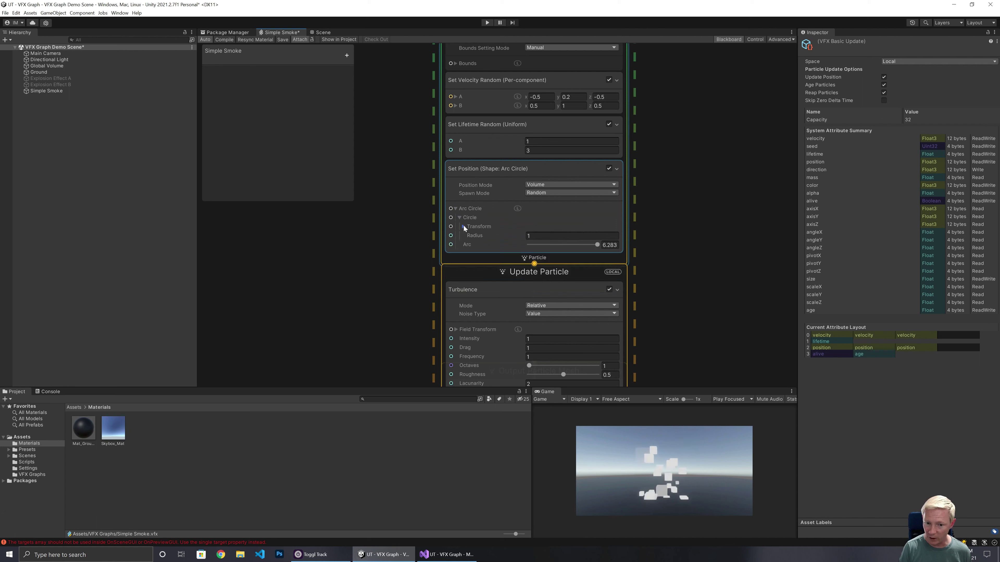
{"action": "left_click", "coordinate": [459, 217]}
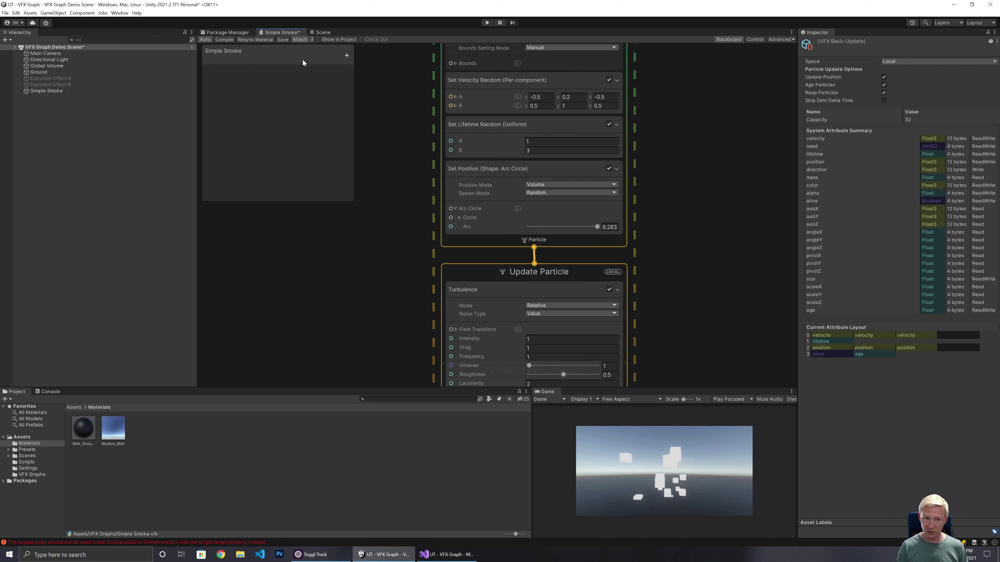
Add an exposed float property named Radius to the Simple Smoke blackboard
{"action": "left_click", "coordinate": [346, 56]}
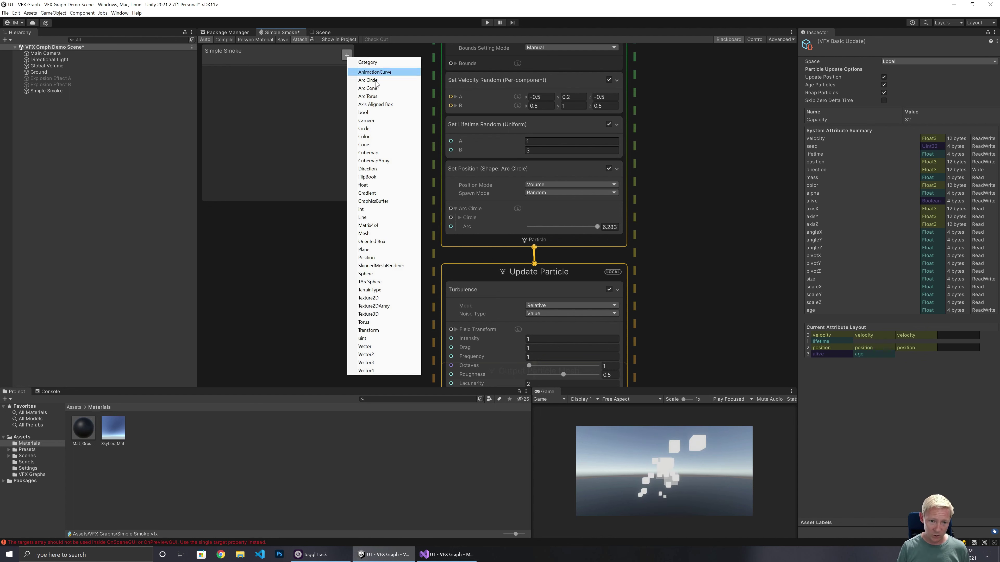
{"action": "left_click", "coordinate": [381, 185]}
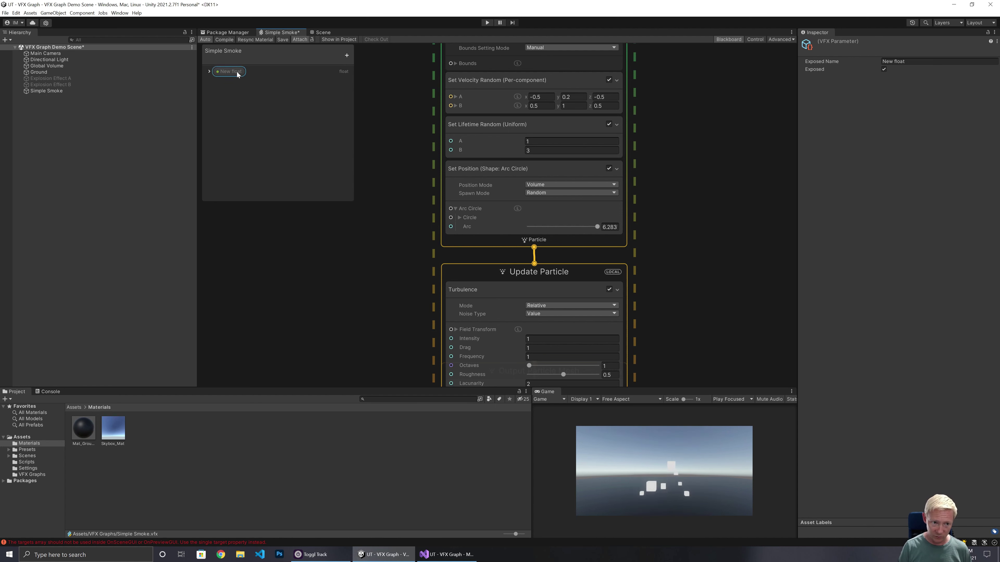
{"action": "double_click", "coordinate": [232, 72]}
{"action": "type", "text": "Radius"}
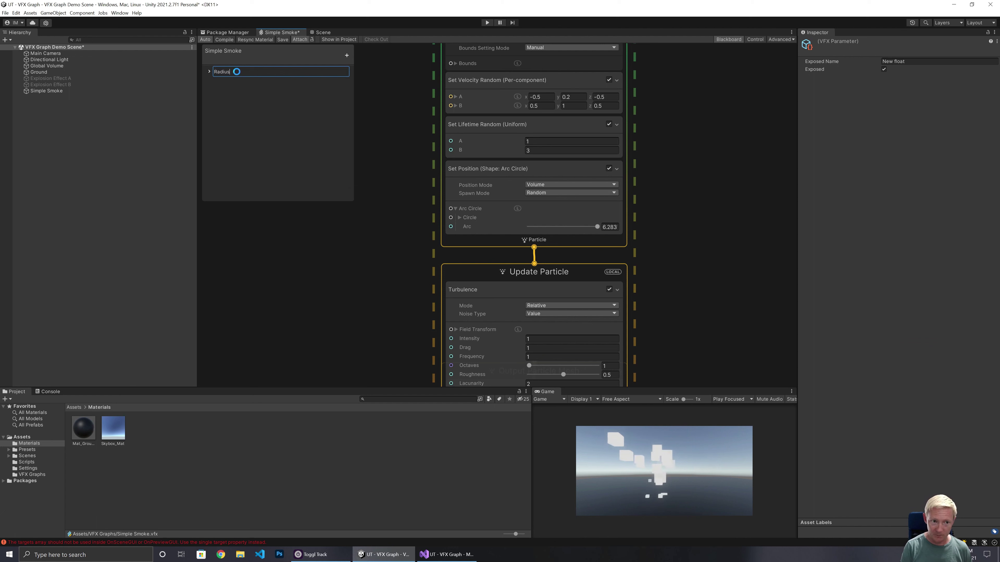
{"action": "key", "text": "Return"}
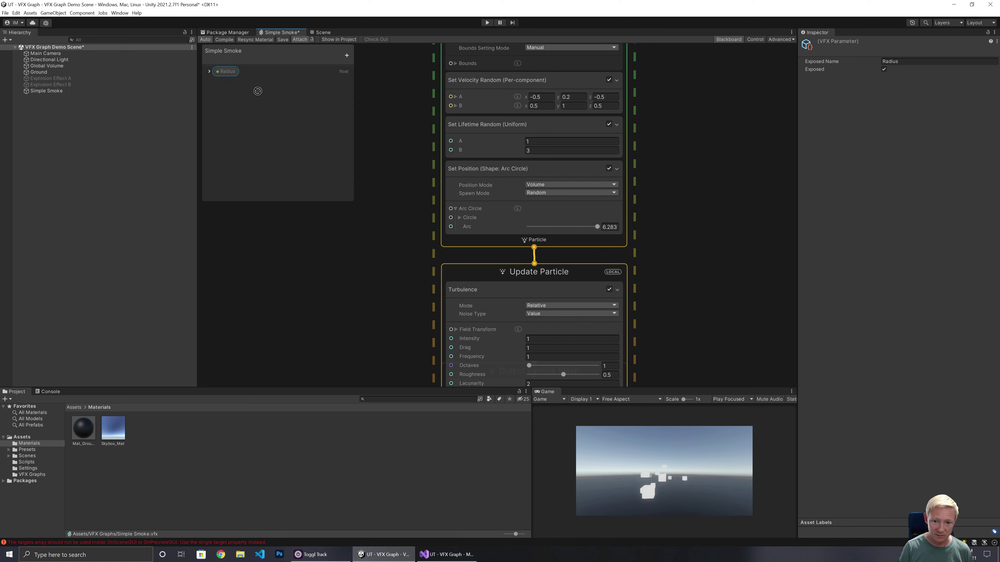
Place the Radius property in the graph and connect it to the circle's Radius input in the Set Position (Shape: Arc Circle) block
{"action": "left_click_drag", "start_coordinate": [349, 235], "coordinate": [349, 234]}
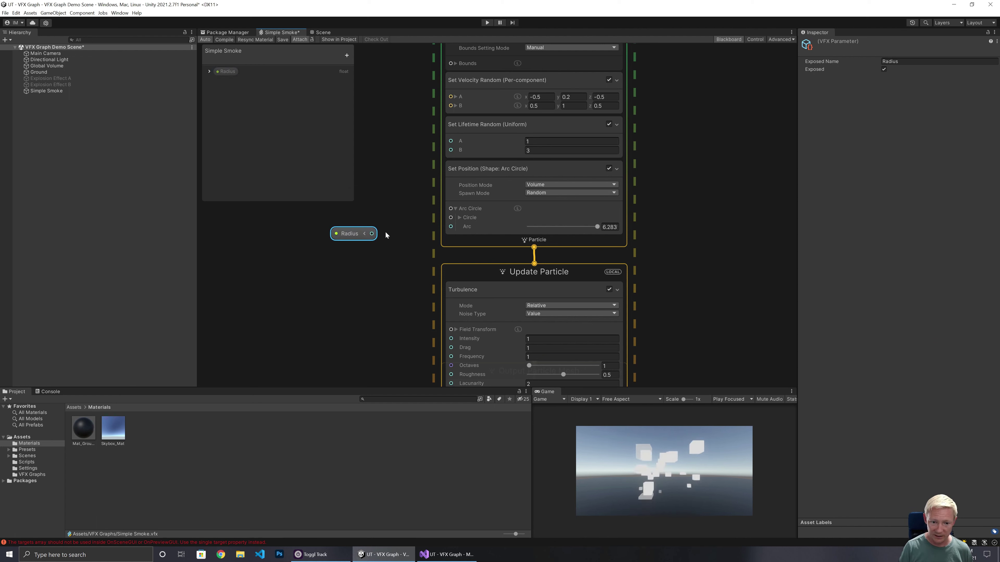
{"action": "left_click", "coordinate": [460, 218]}
{"action": "left_click_drag", "start_coordinate": [372, 234], "coordinate": [452, 236]}
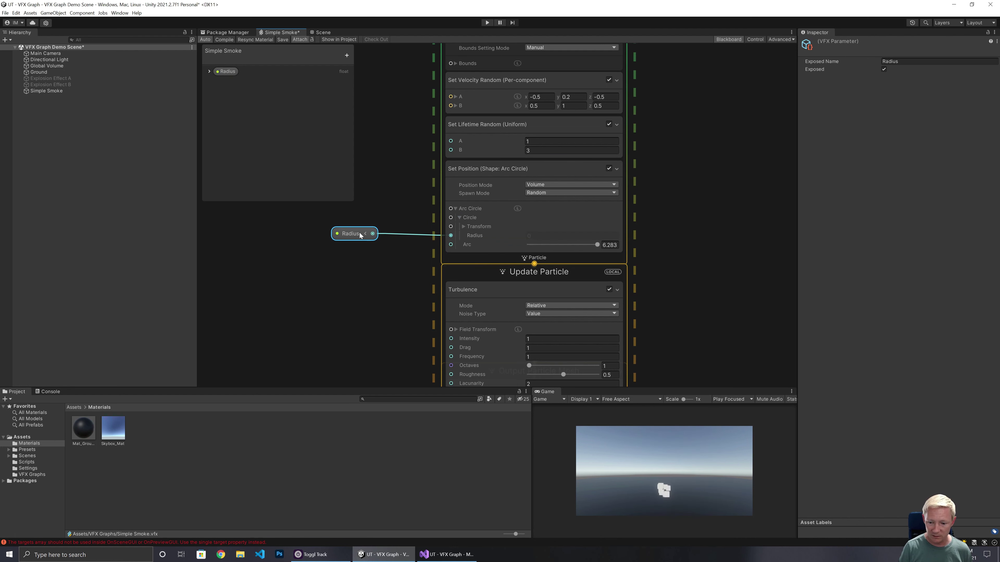
{"action": "left_click_drag", "start_coordinate": [358, 236], "coordinate": [371, 235]}
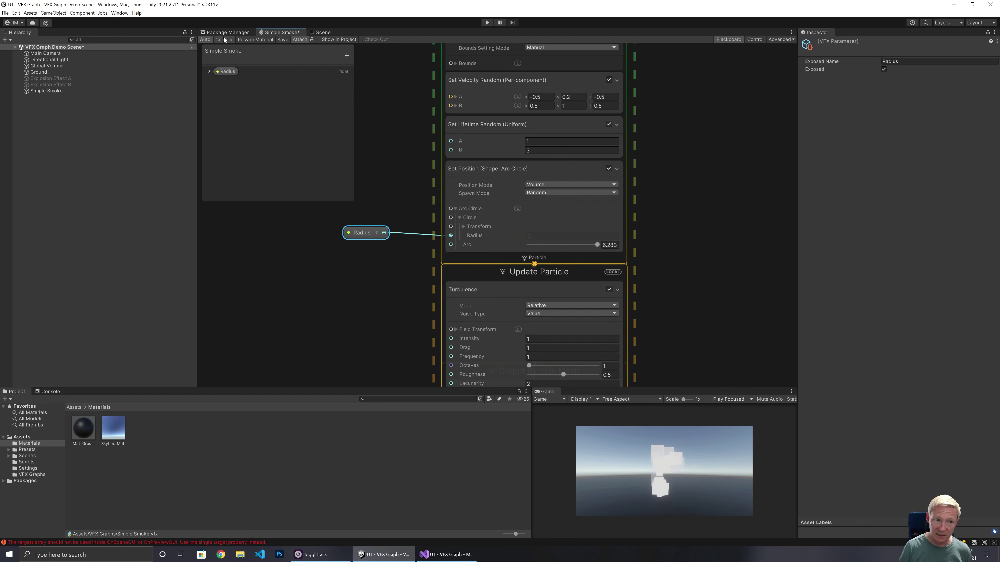
Set the Radius property's default value to 1 and override it with 0.25 on the Simple Smoke object
{"action": "left_click", "coordinate": [52, 91]}
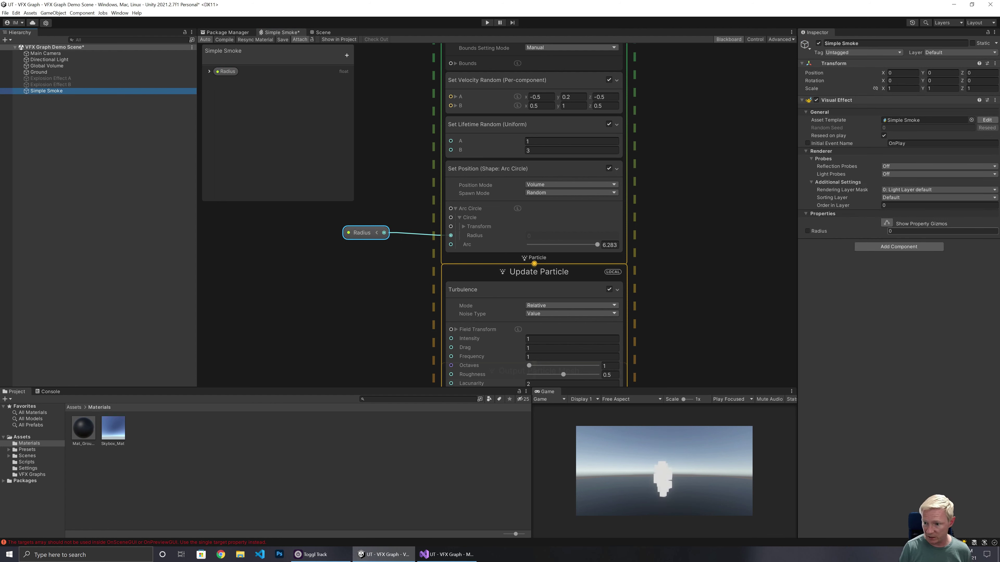
{"action": "left_click", "coordinate": [209, 71]}
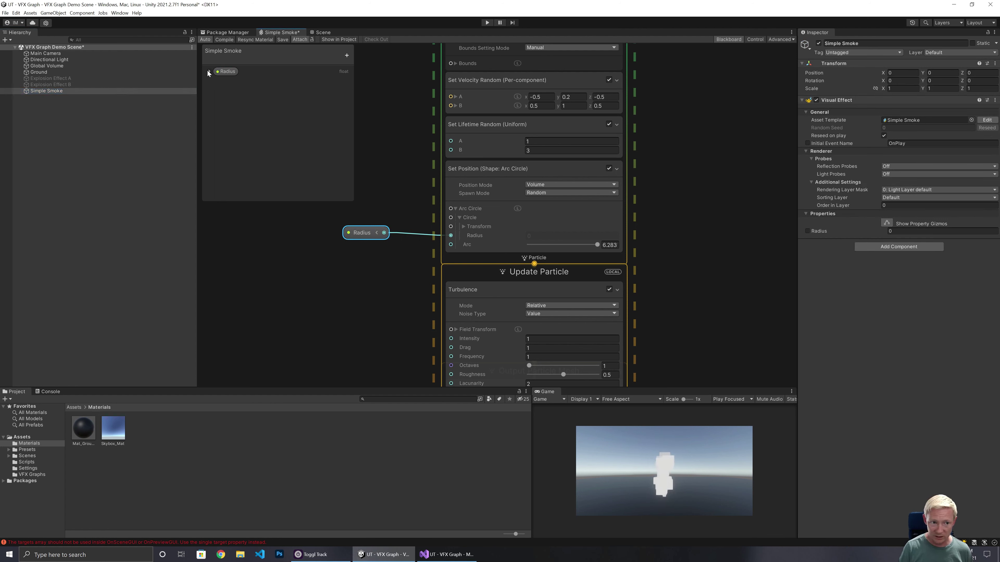
{"action": "left_click", "coordinate": [244, 88]}
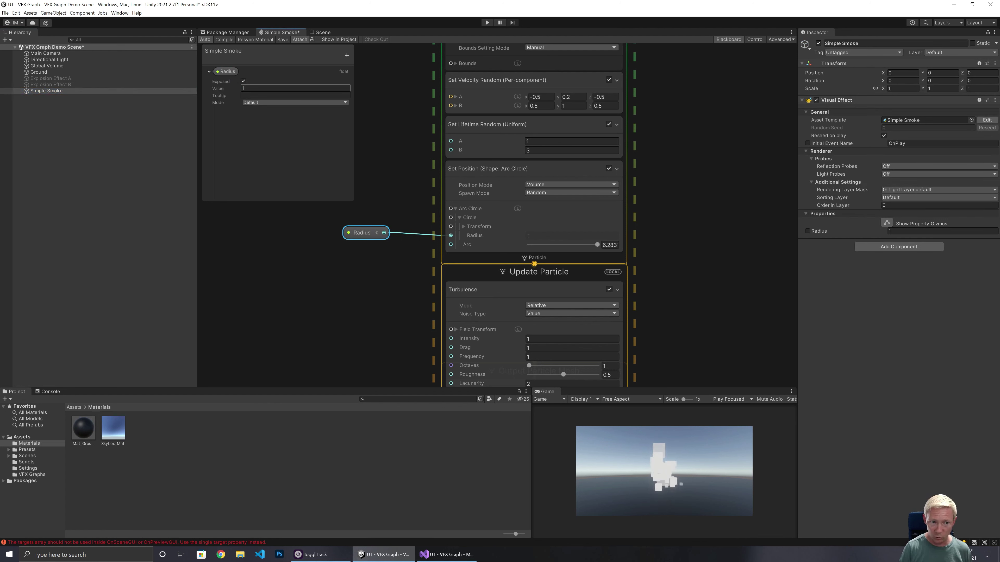
{"action": "left_click", "coordinate": [874, 231]}
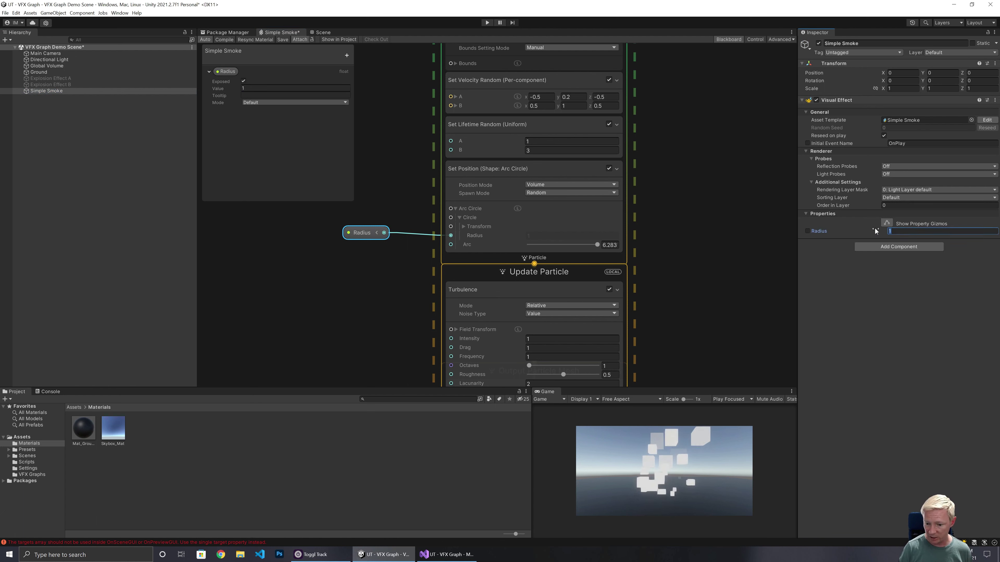
{"action": "type", "text": "0.25"}
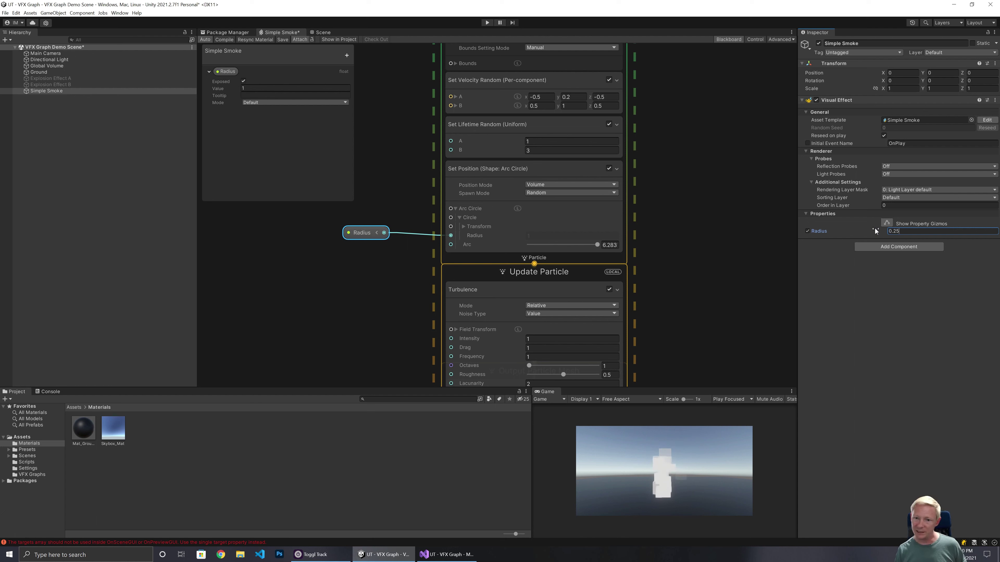
{"action": "left_click", "coordinate": [388, 273]}
Darken the starting color key of the Set Color over Life gradient to dark grey with an HSV value of 4
{"action": "middle_click_drag", "start_coordinate": [663, 298], "coordinate": [652, 50]}
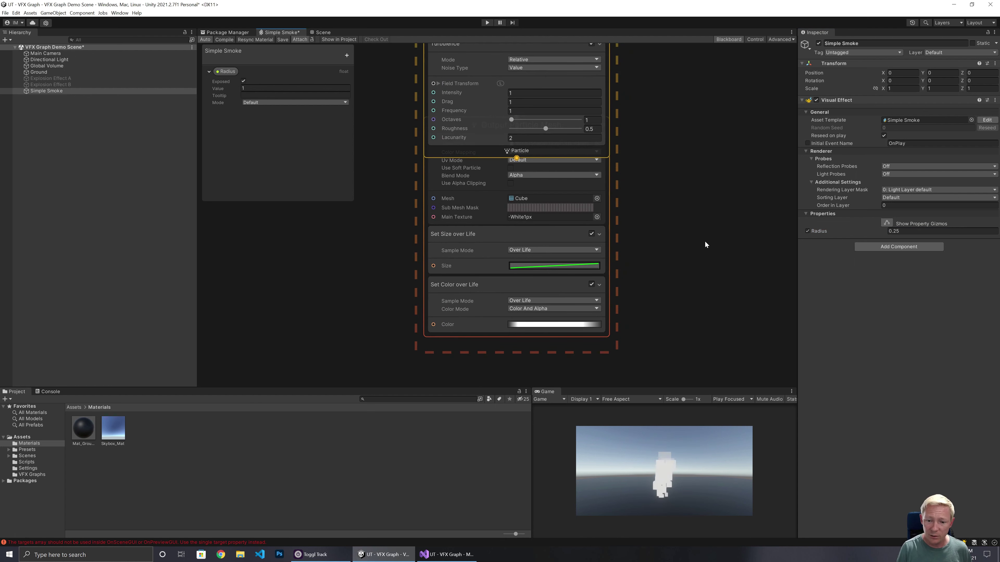
{"action": "left_click", "coordinate": [532, 325]}
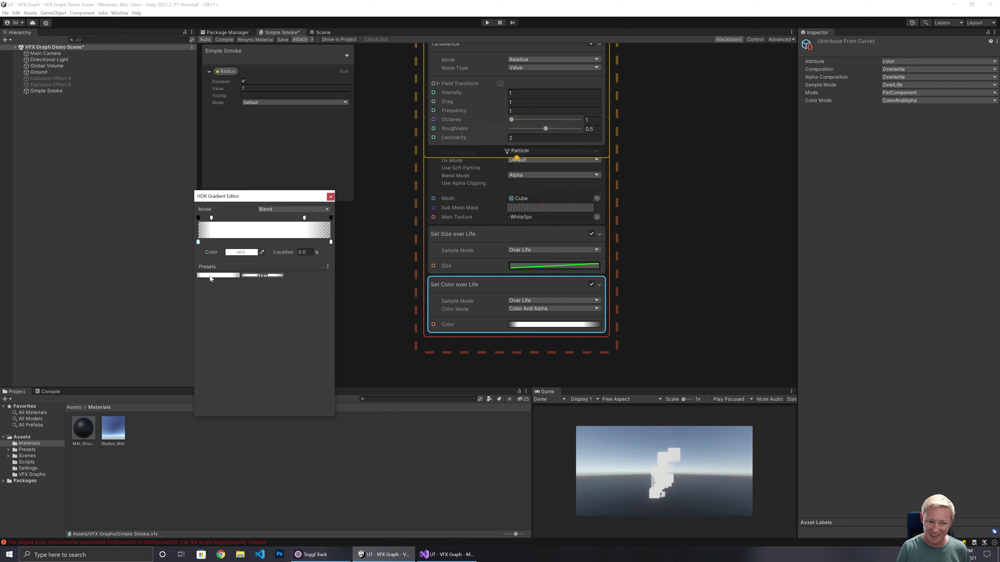
{"action": "left_click", "coordinate": [241, 252]}
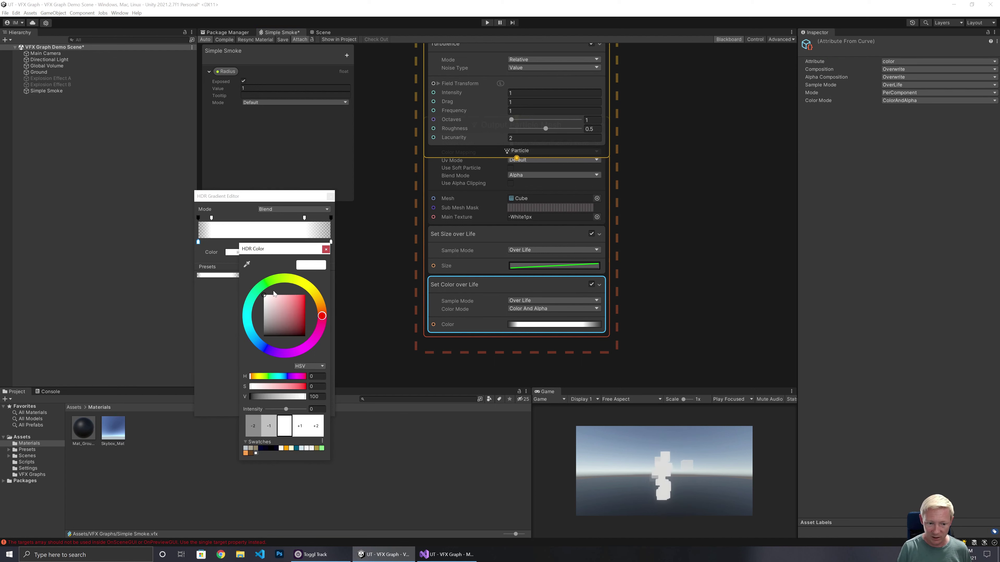
{"action": "left_click_drag", "start_coordinate": [263, 399], "coordinate": [252, 399]}
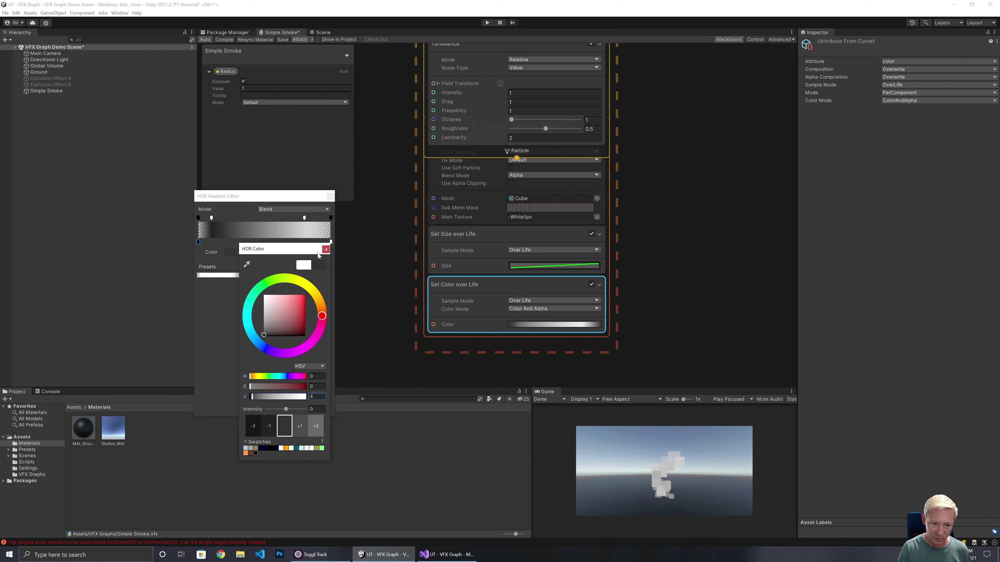
{"action": "left_click", "coordinate": [326, 249]}
{"action": "left_click", "coordinate": [331, 196]}
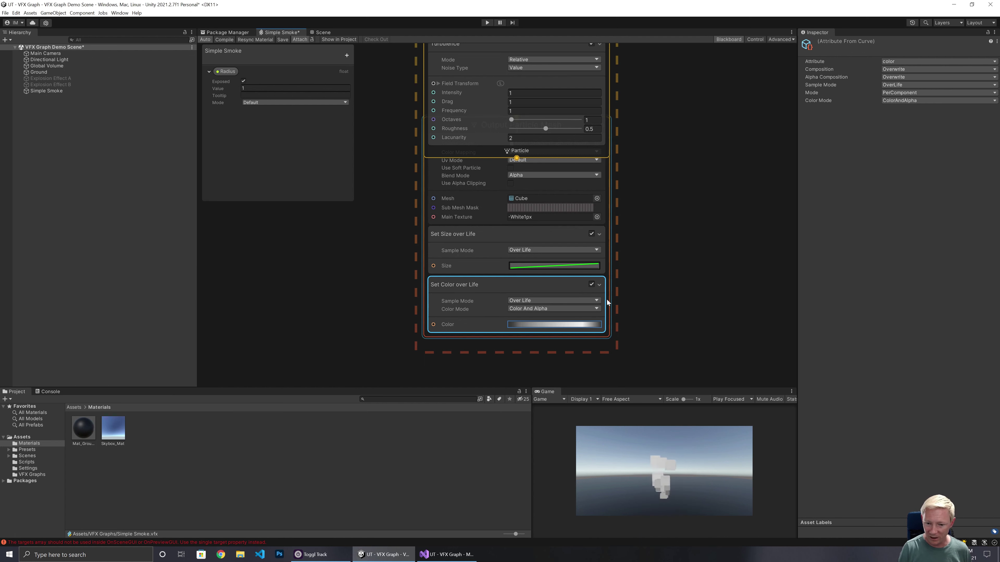
Add a Set Color Random from Gradient block to Output Particle Mesh, below Set Color over Life
{"action": "left_click", "coordinate": [486, 338]}
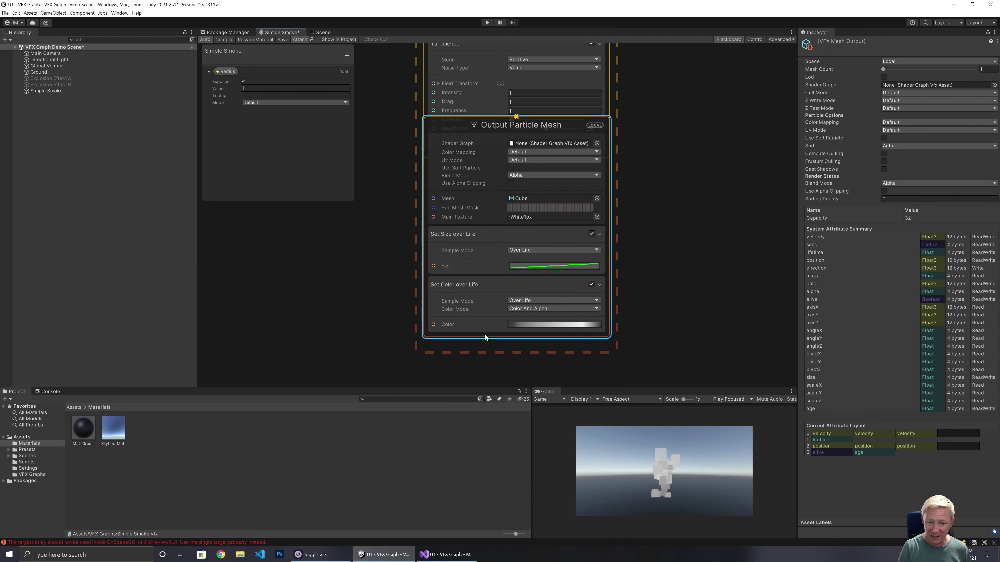
{"action": "right_click", "coordinate": [485, 337]}
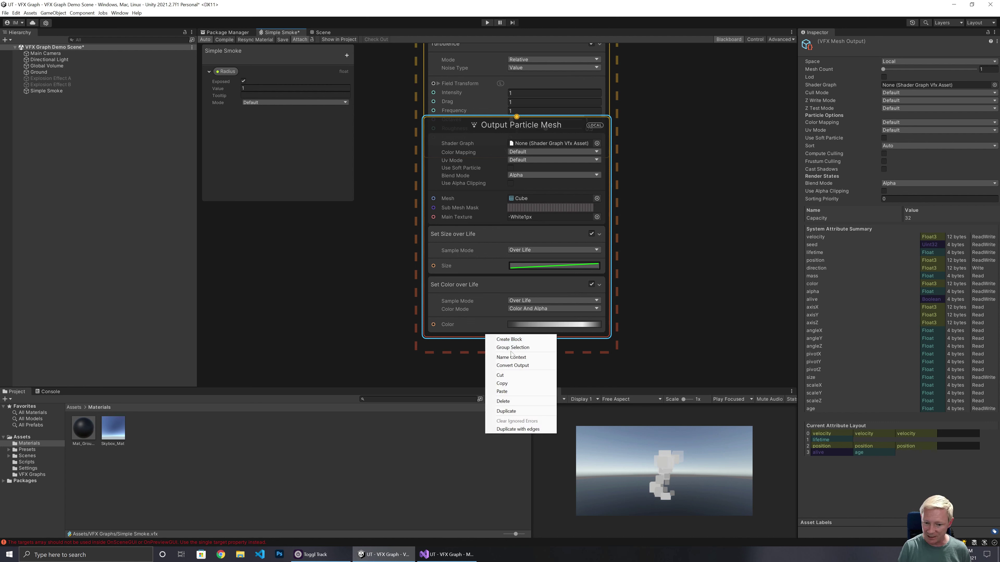
{"action": "left_click", "coordinate": [509, 340]}
{"action": "type", "text": "color"}
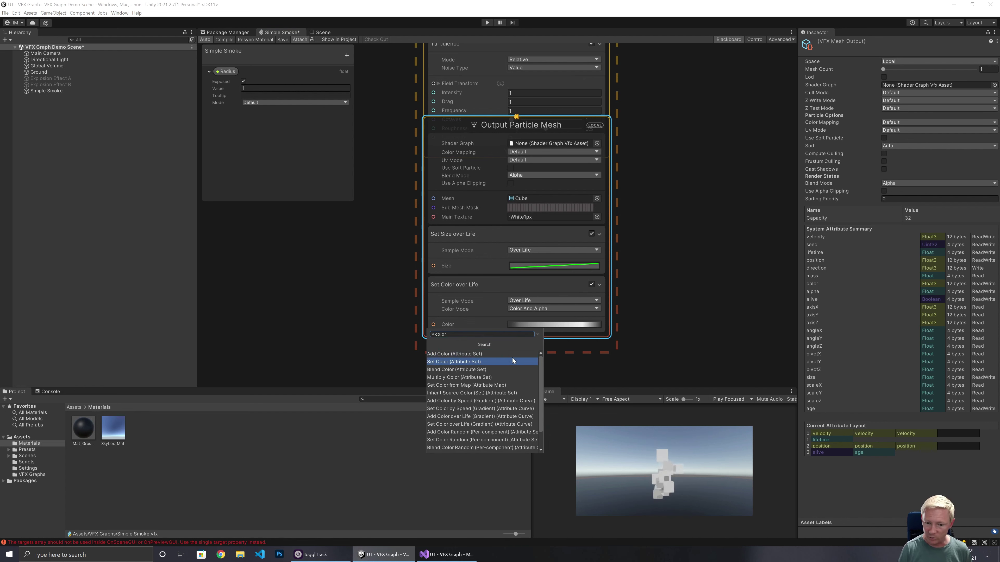
{"action": "scroll", "coordinate": [504, 364], "scroll_direction": "down", "scroll_amount": 1}
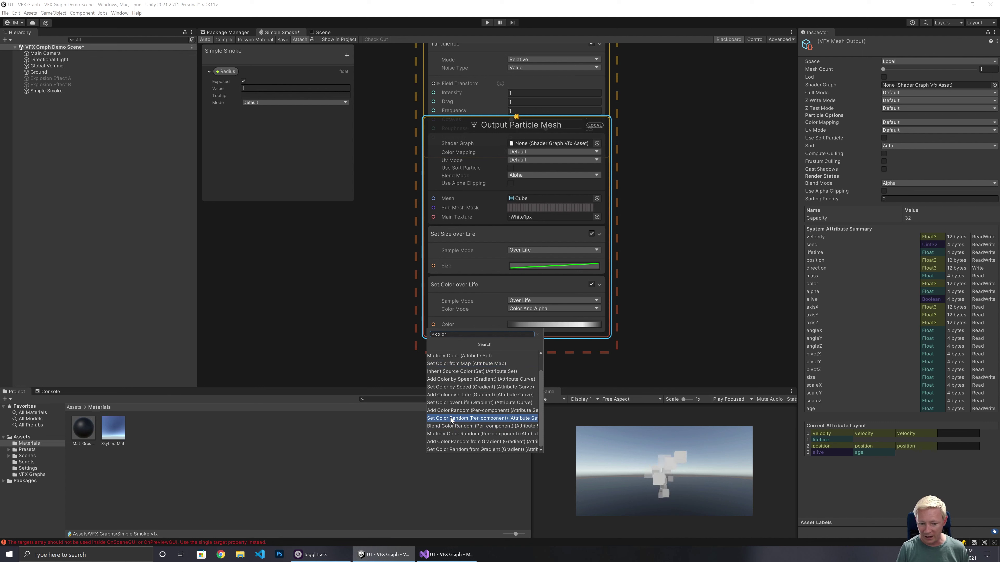
{"action": "left_click", "coordinate": [443, 449]}
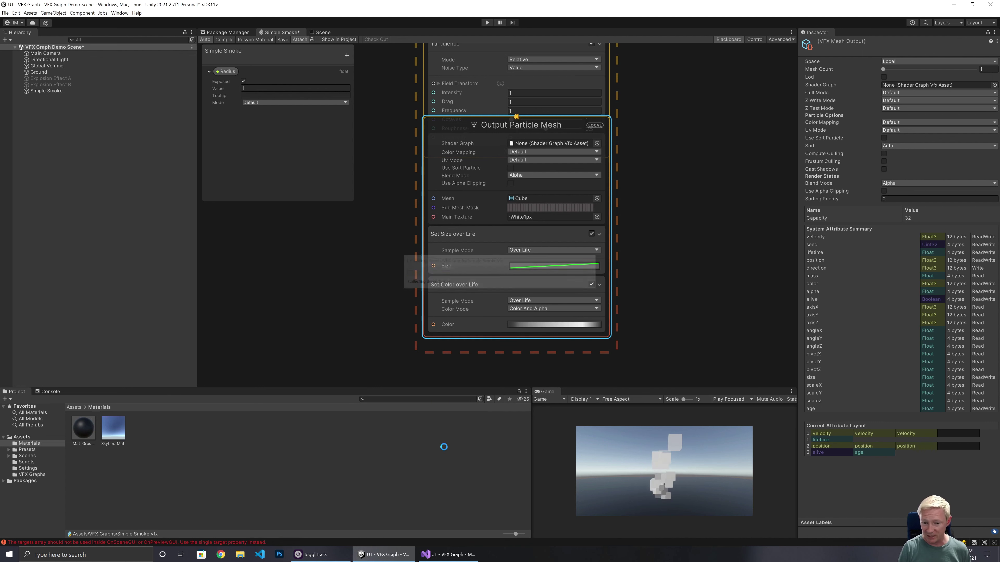
Delete the Set Color over Life block from the Output Particle Mesh context
{"action": "middle_click_drag", "start_coordinate": [659, 349], "coordinate": [663, 251]}
{"action": "left_click", "coordinate": [476, 186]}
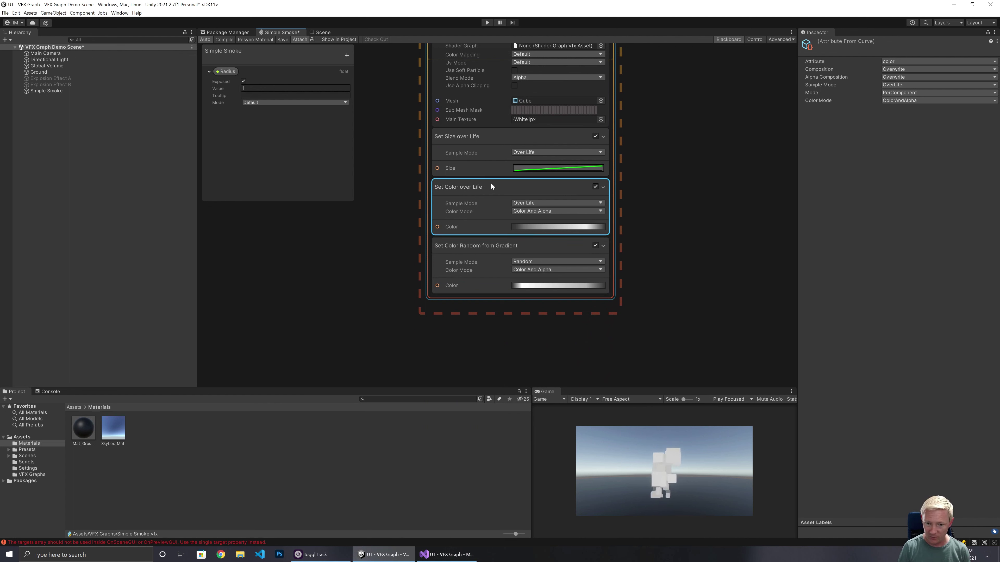
{"action": "key", "text": "Delete"}
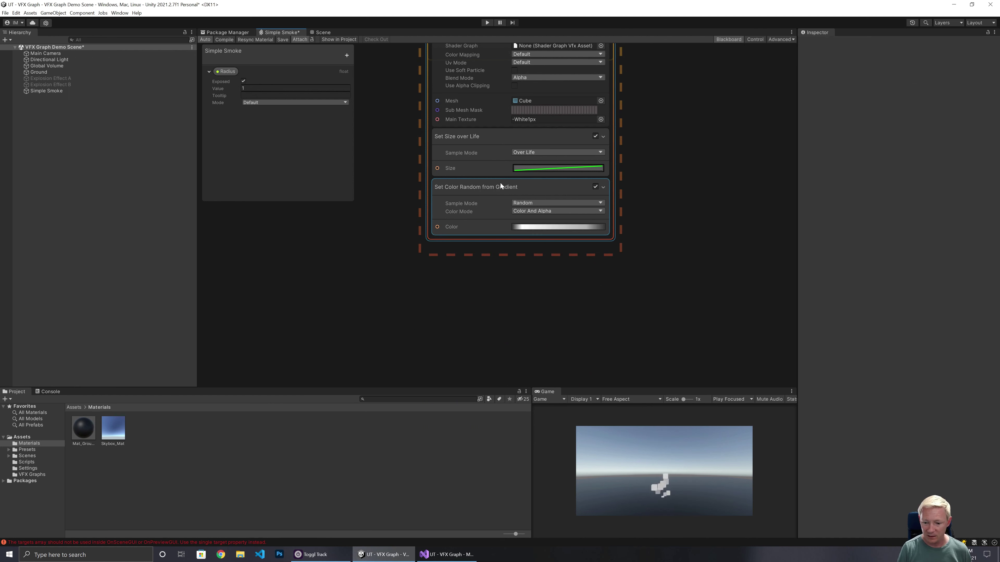
Set the starting color key of the Set Color Random from Gradient block to dark grey with an HSV value of 7
{"action": "left_click", "coordinate": [542, 228]}
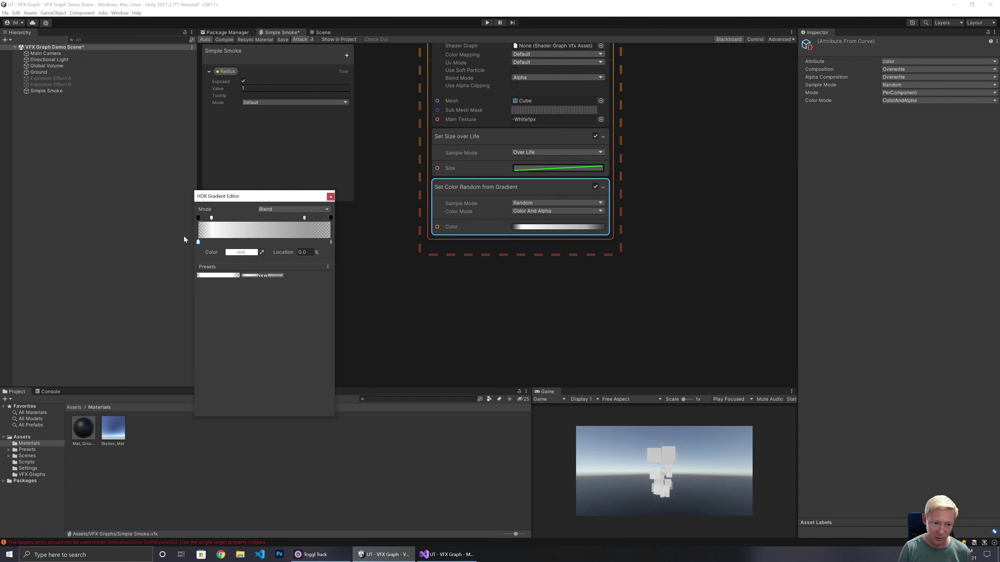
{"action": "left_click", "coordinate": [241, 252]}
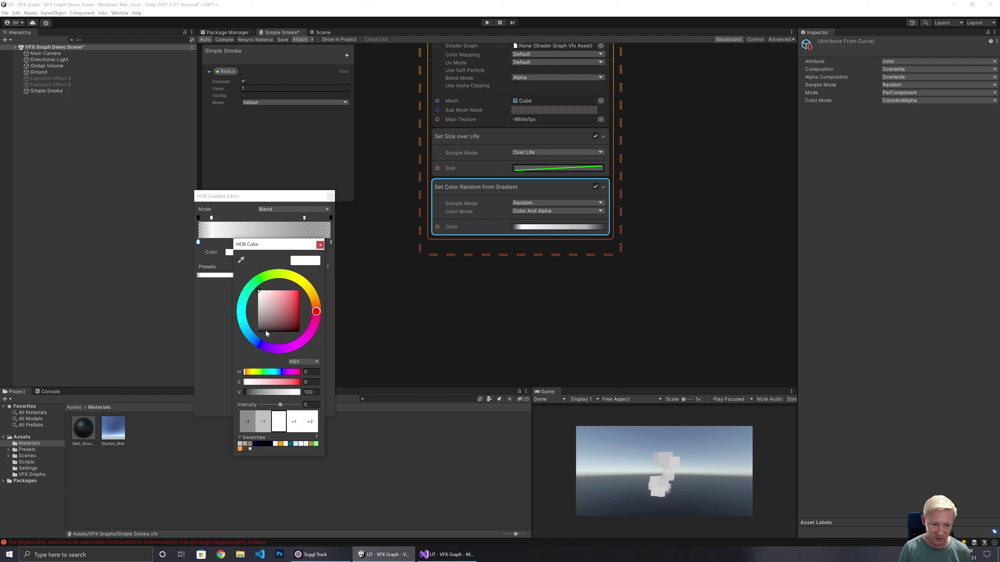
{"action": "left_click_drag", "start_coordinate": [253, 394], "coordinate": [249, 394]}
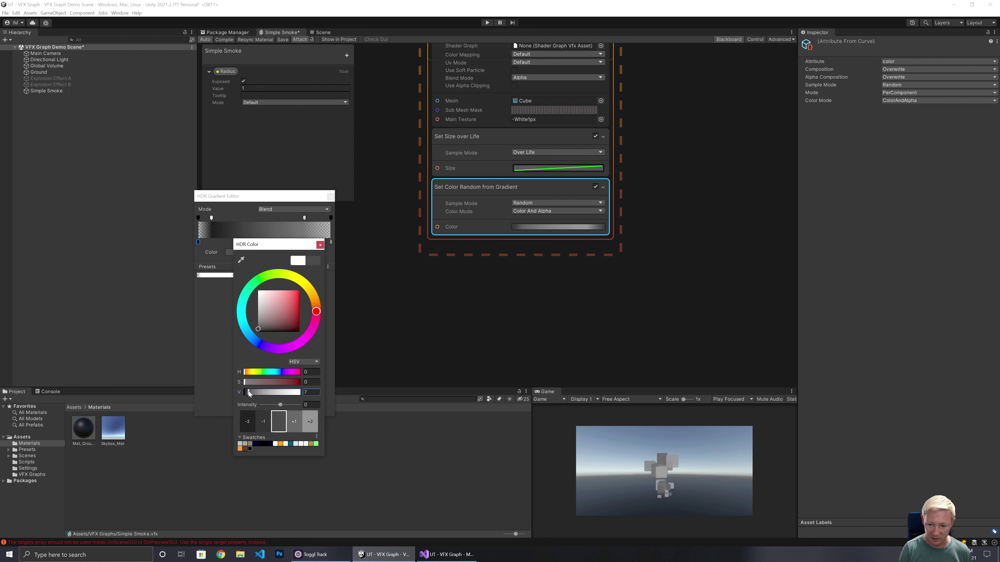
{"action": "left_click", "coordinate": [320, 245]}
{"action": "left_click", "coordinate": [331, 196]}
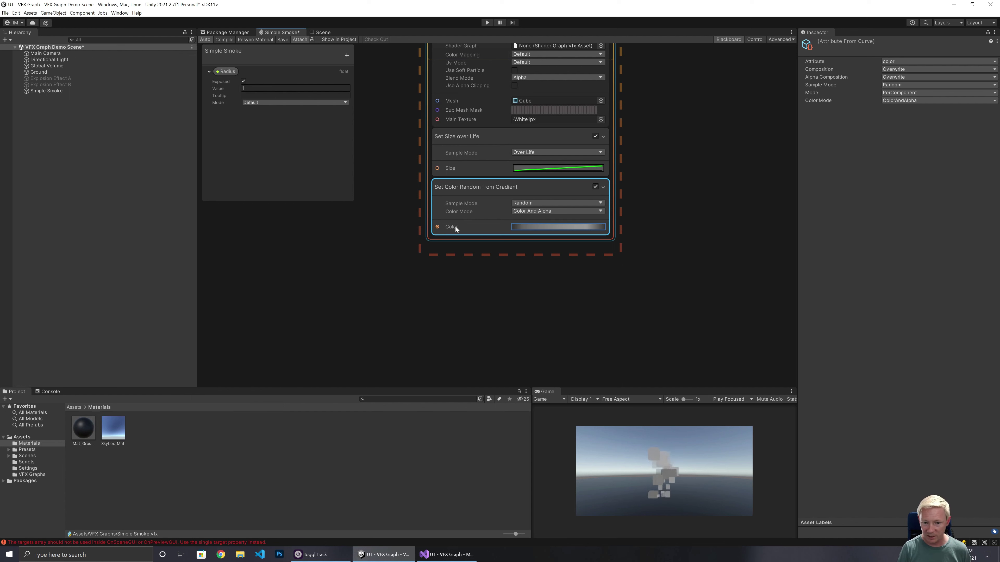
Try a Multiply Color block below Set Color Random from Gradient in Output Particle Mesh, and delete it again
{"action": "left_click", "coordinate": [458, 239]}
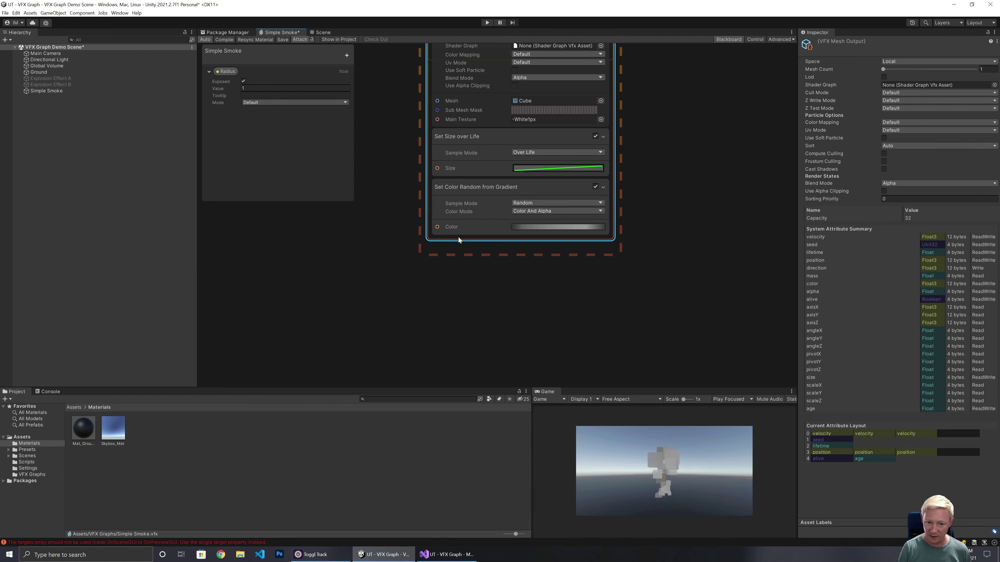
{"action": "key", "text": "space"}
{"action": "type", "text": "clo"}
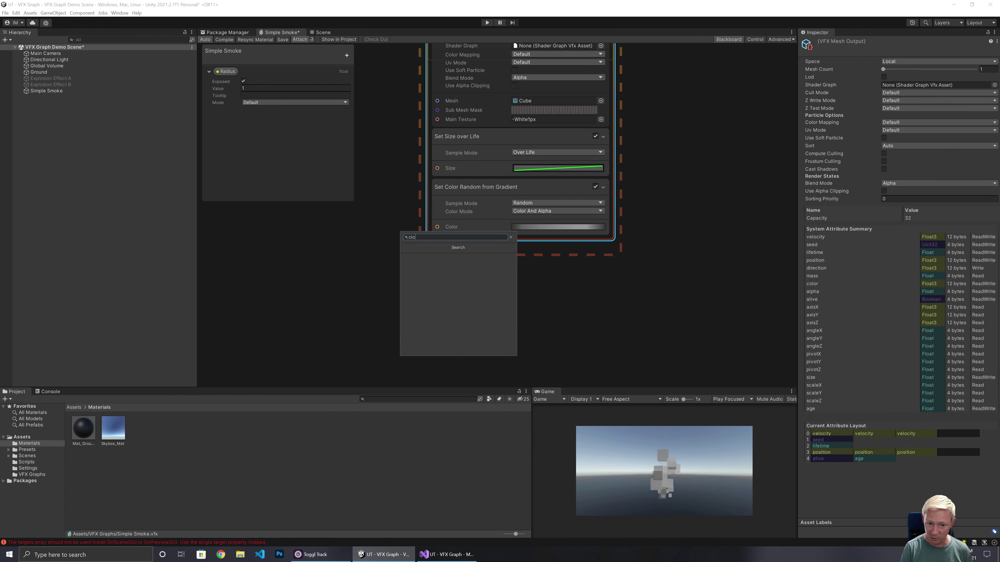
{"action": "key", "text": "BackSpace"}
{"action": "key", "text": "BackSpace"}
{"action": "type", "text": "olor"}
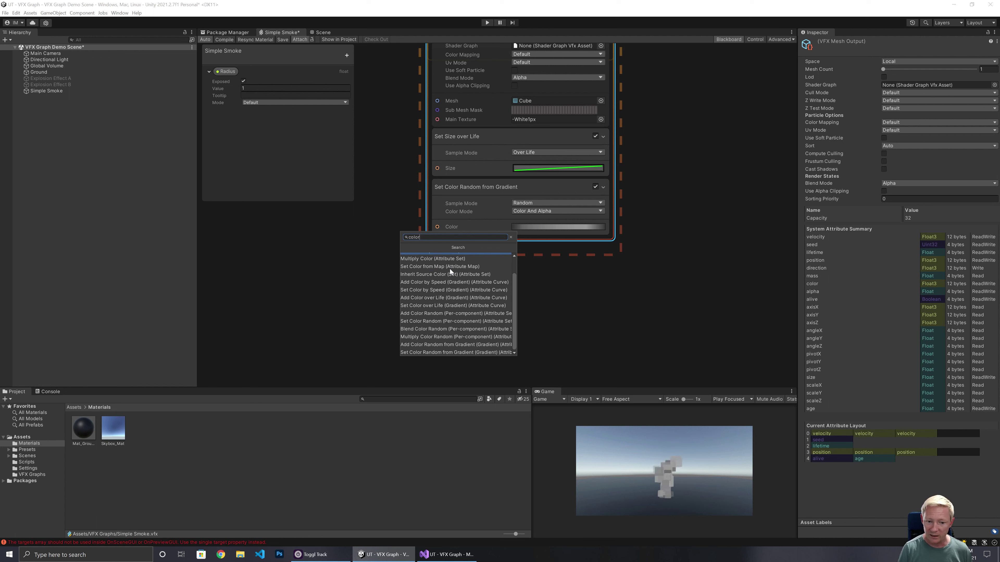
{"action": "scroll", "coordinate": [449, 269], "scroll_direction": "down", "scroll_amount": 1}
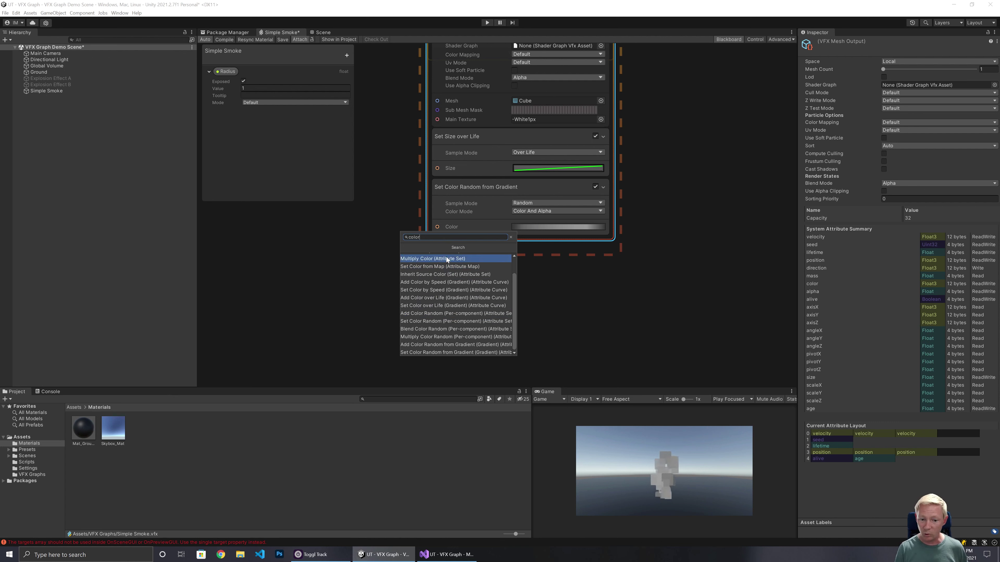
{"action": "left_click", "coordinate": [439, 258]}
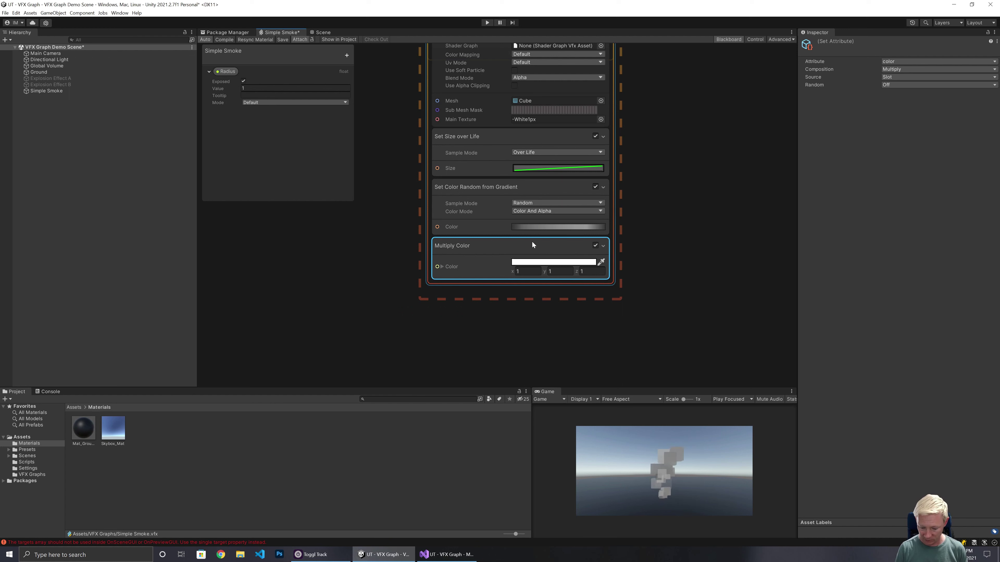
{"action": "key", "text": "Delete"}
Add an Add Color over Life block below Set Color Random from Gradient in the Output Particle Mesh context
{"action": "left_click", "coordinate": [494, 234]}
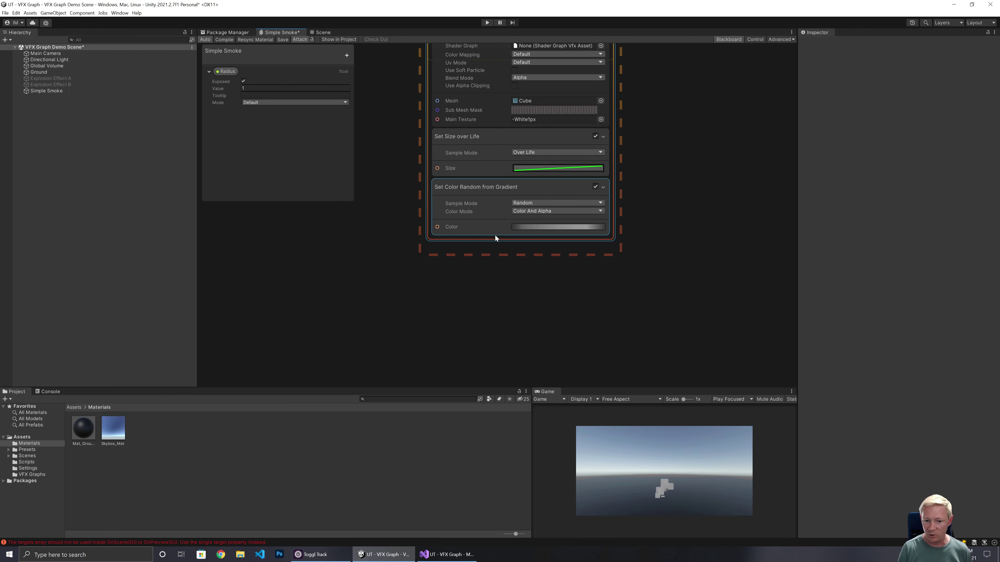
{"action": "right_click", "coordinate": [494, 235]}
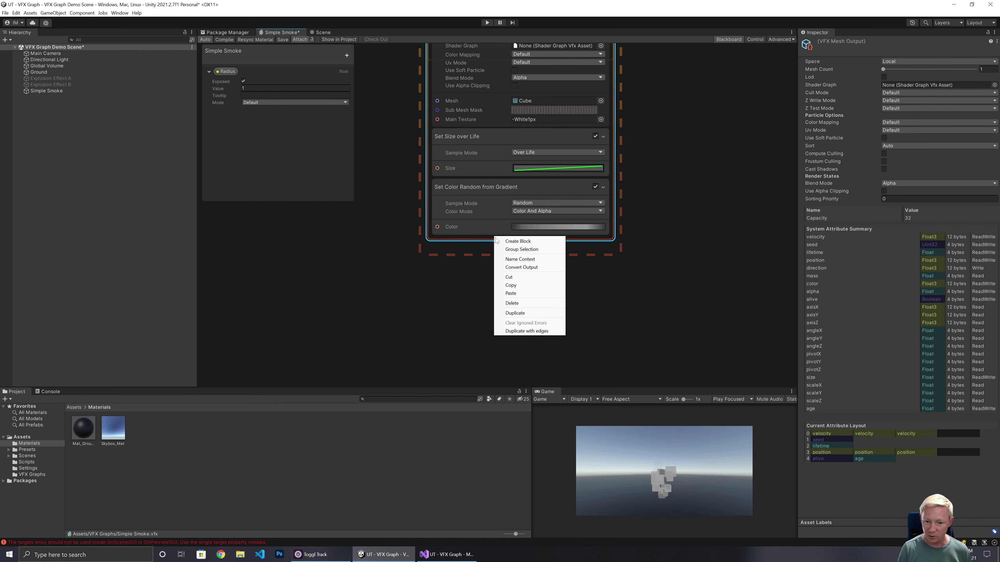
{"action": "left_click", "coordinate": [511, 240]}
{"action": "type", "text": "color"}
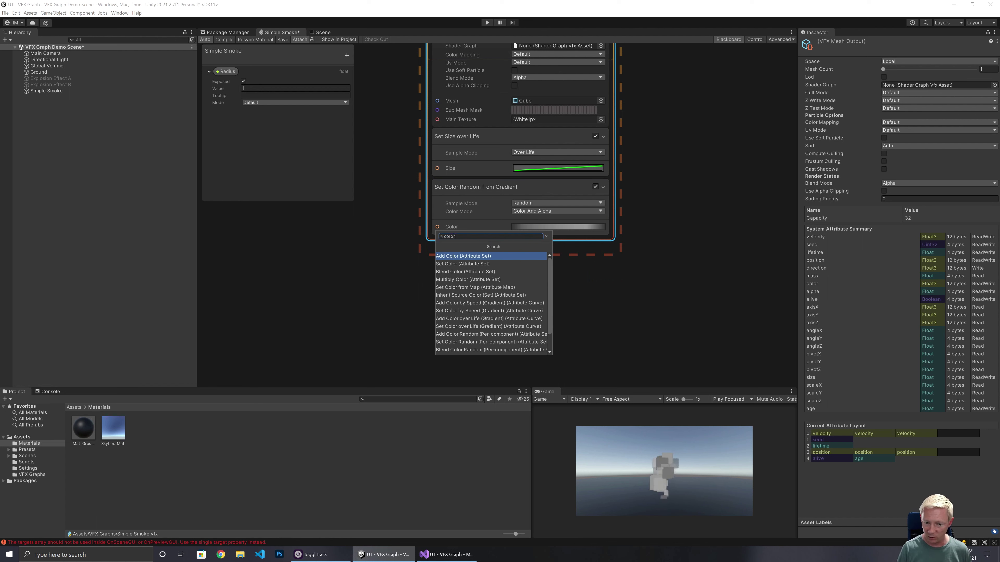
{"action": "scroll", "coordinate": [489, 273], "scroll_direction": "down", "scroll_amount": 1}
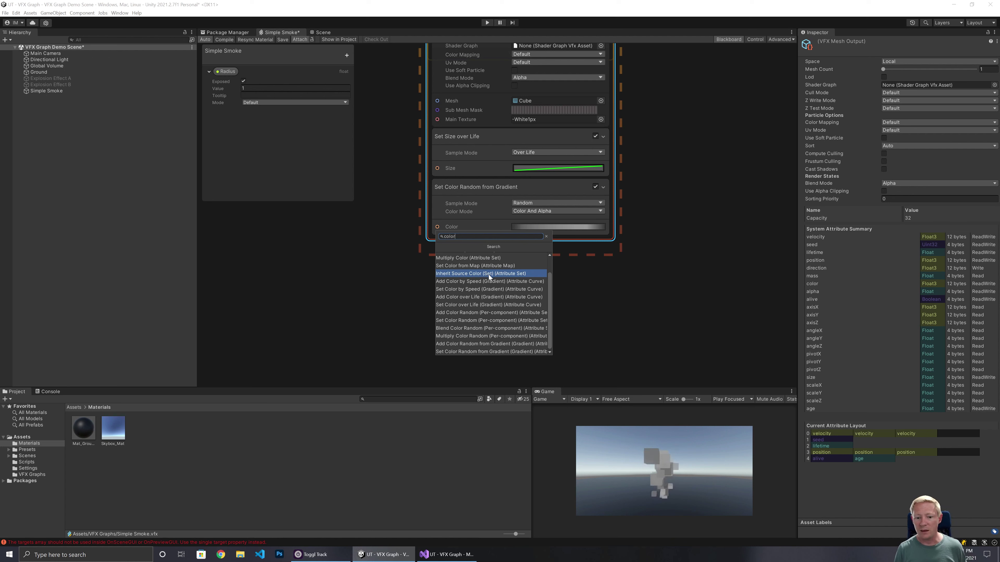
{"action": "left_click", "coordinate": [463, 298]}
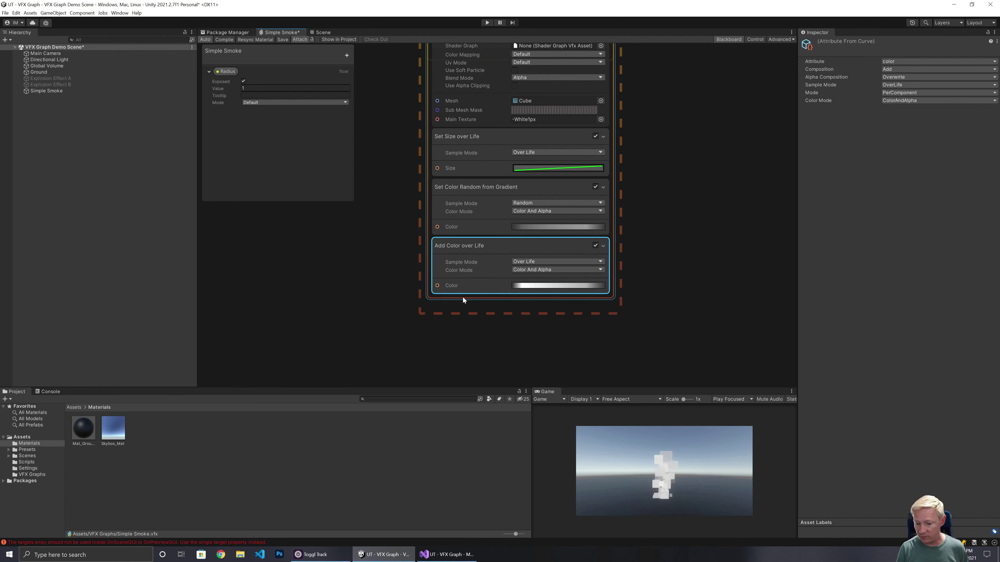
Apply the white gradient preset to the Add Color over Life block and set its starting color key to black
{"action": "left_click", "coordinate": [531, 287]}
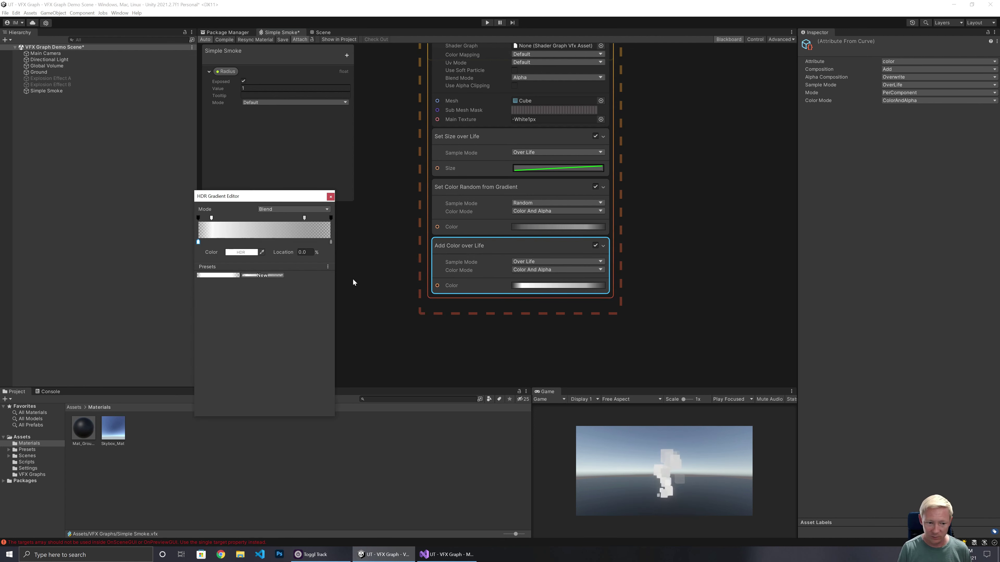
{"action": "left_click", "coordinate": [214, 276]}
{"action": "left_click", "coordinate": [248, 253]}
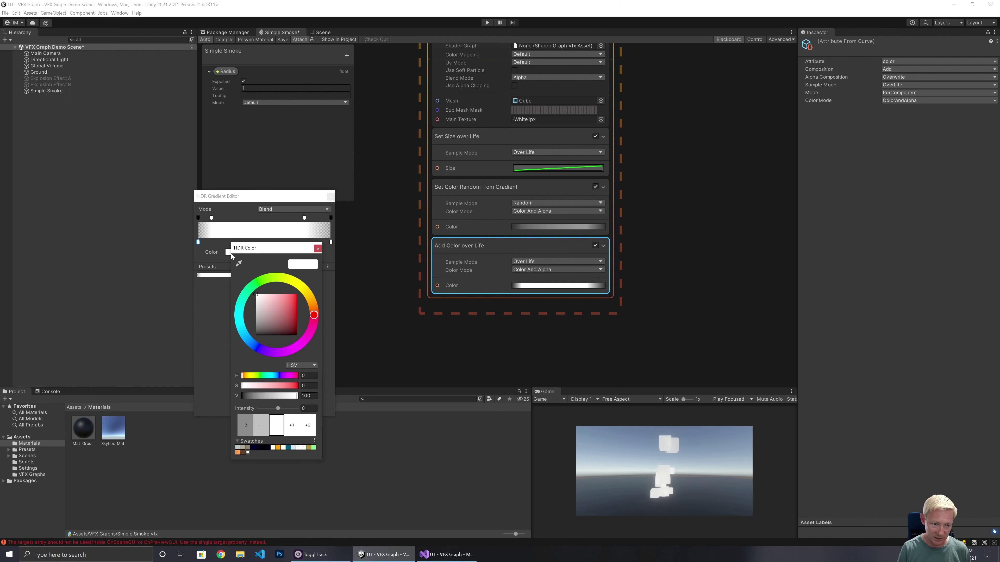
{"action": "left_click_drag", "start_coordinate": [257, 325], "coordinate": [252, 358]}
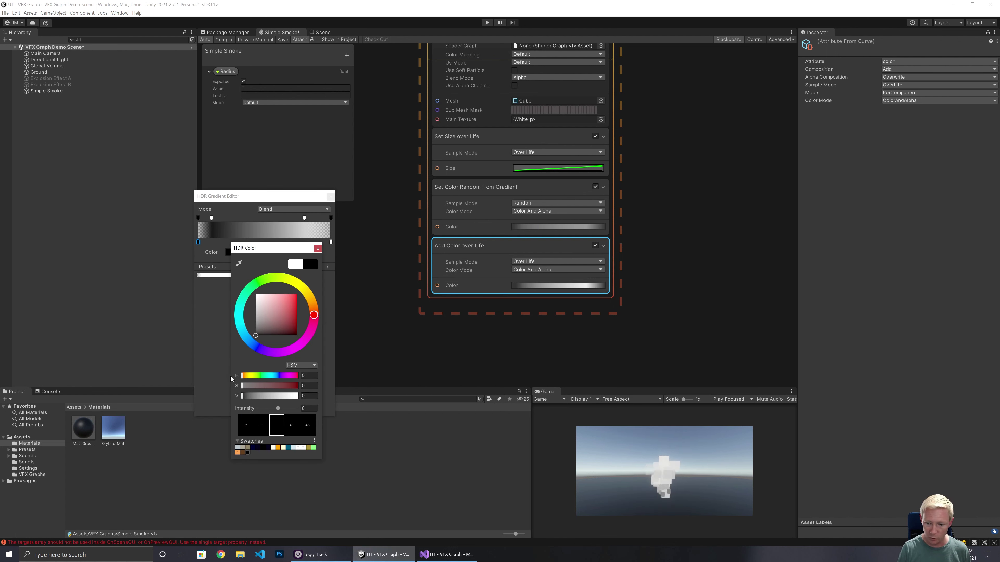
{"action": "left_click", "coordinate": [317, 249]}
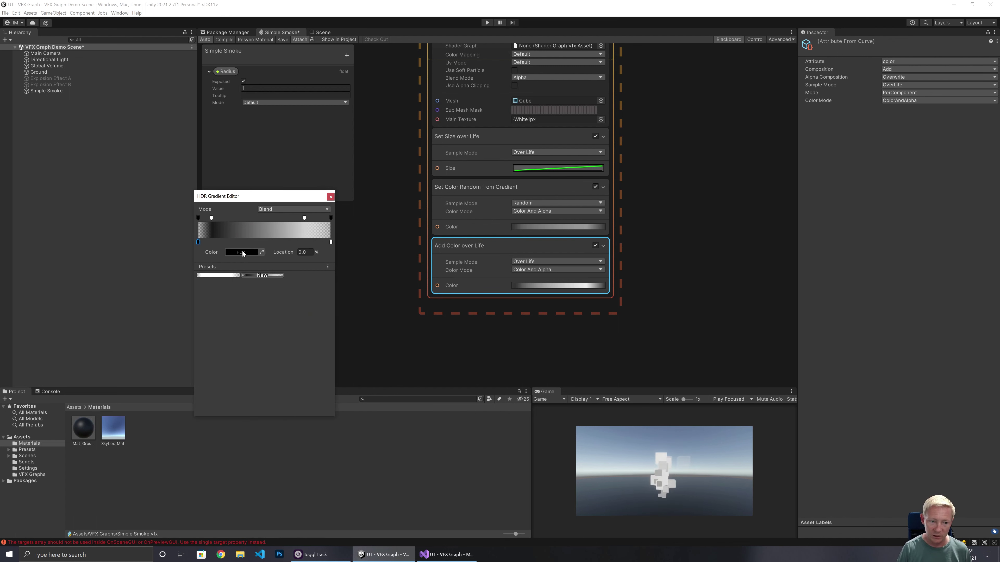
Set the end color key of the Add Color over Life gradient to grey with an HSV value of 60
{"action": "left_click", "coordinate": [330, 242]}
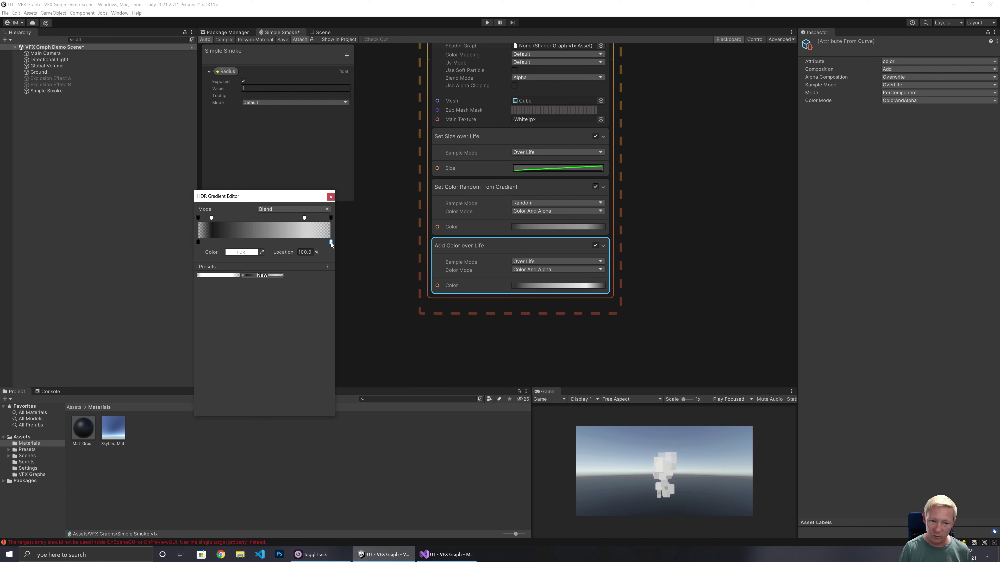
{"action": "left_click", "coordinate": [241, 252]}
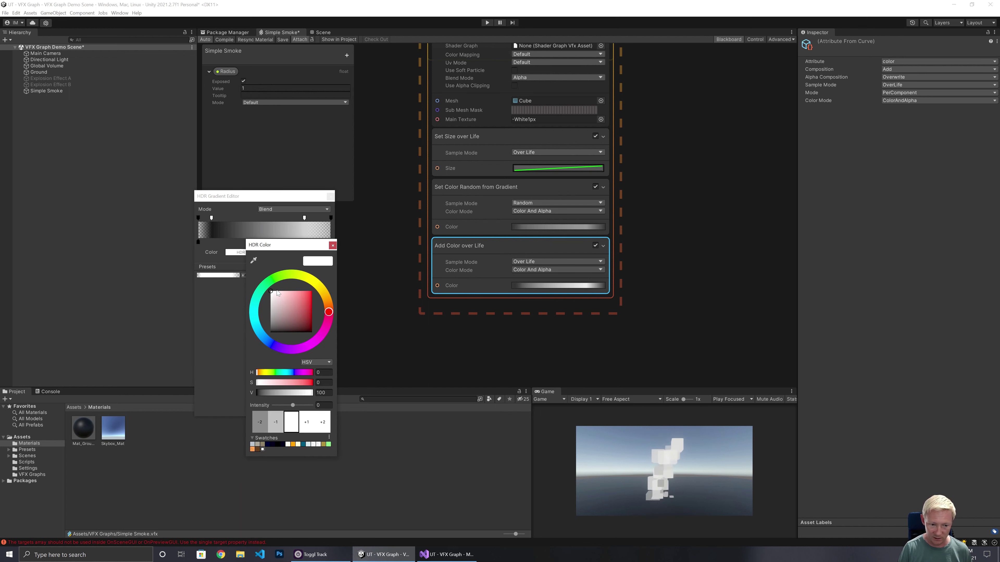
{"action": "left_click", "coordinate": [287, 392]}
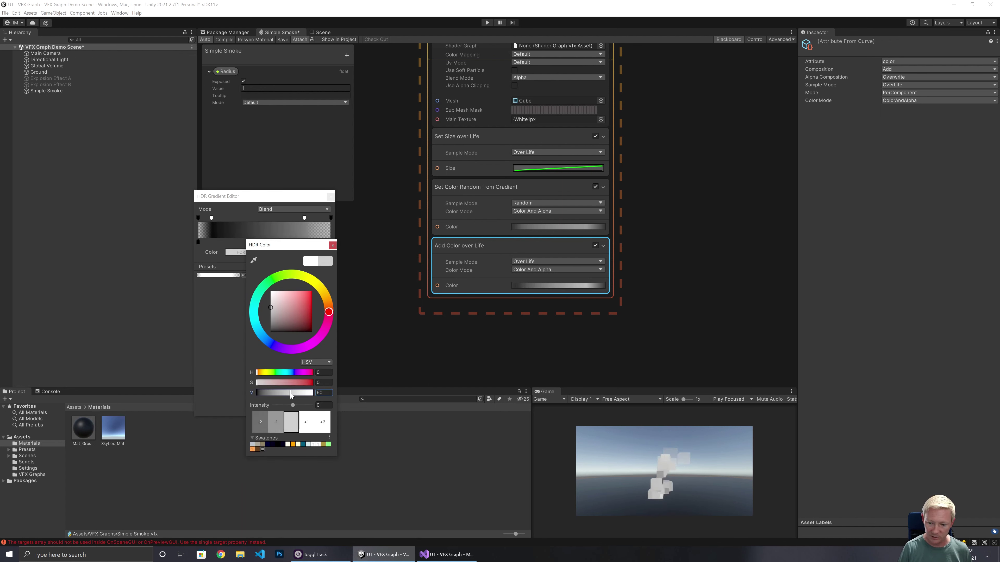
{"action": "left_click", "coordinate": [332, 245]}
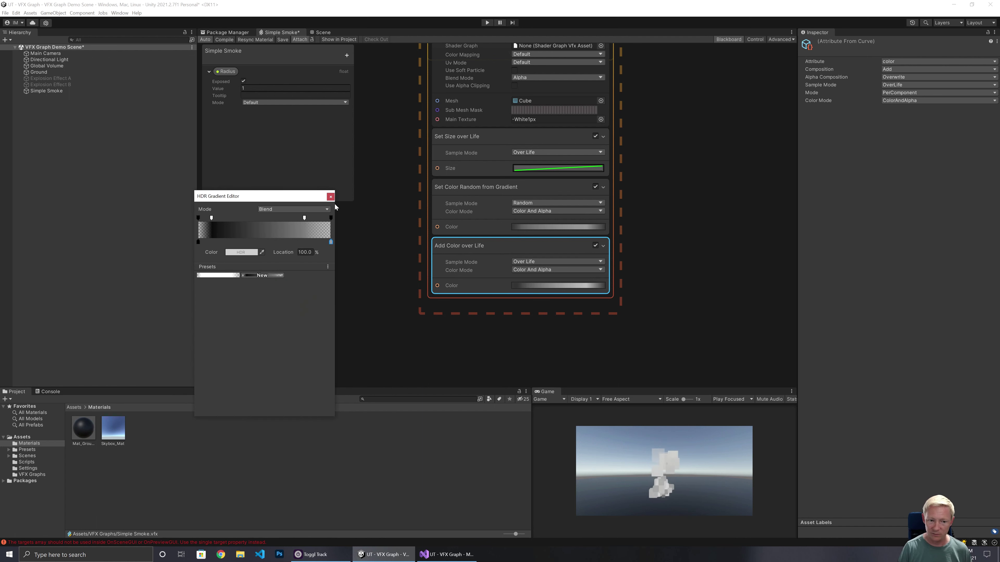
{"action": "left_click", "coordinate": [330, 196]}
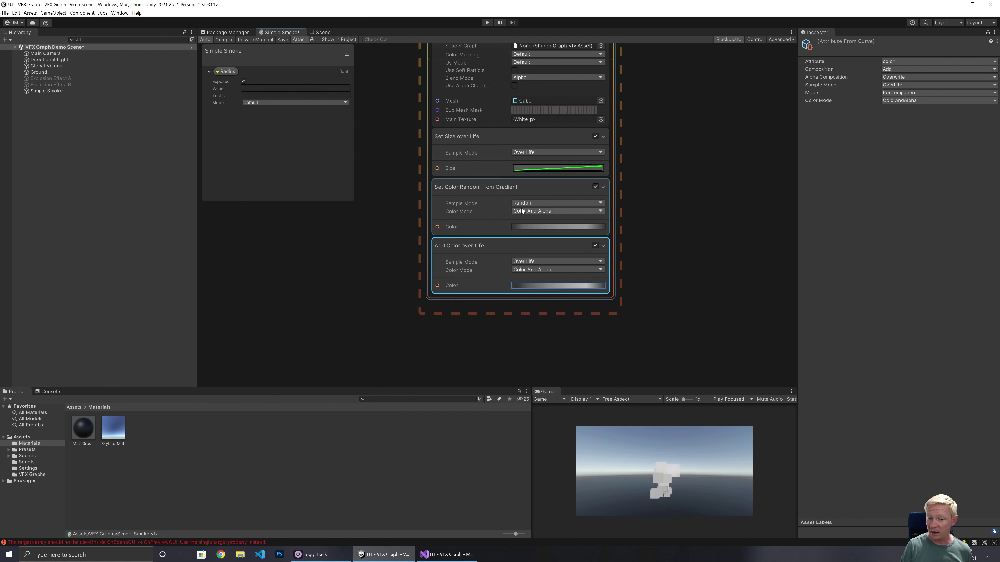
Raise the 80% alpha key of Set Color Random from Gradient to 255, and set Add Color over Life's color mode to Color
{"action": "left_click", "coordinate": [527, 228]}
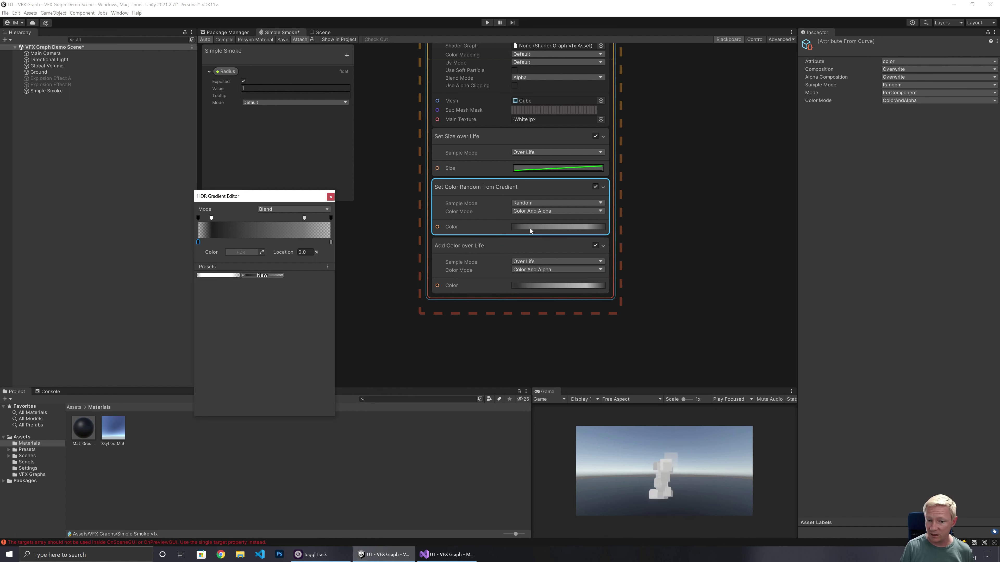
{"action": "left_click", "coordinate": [303, 217]}
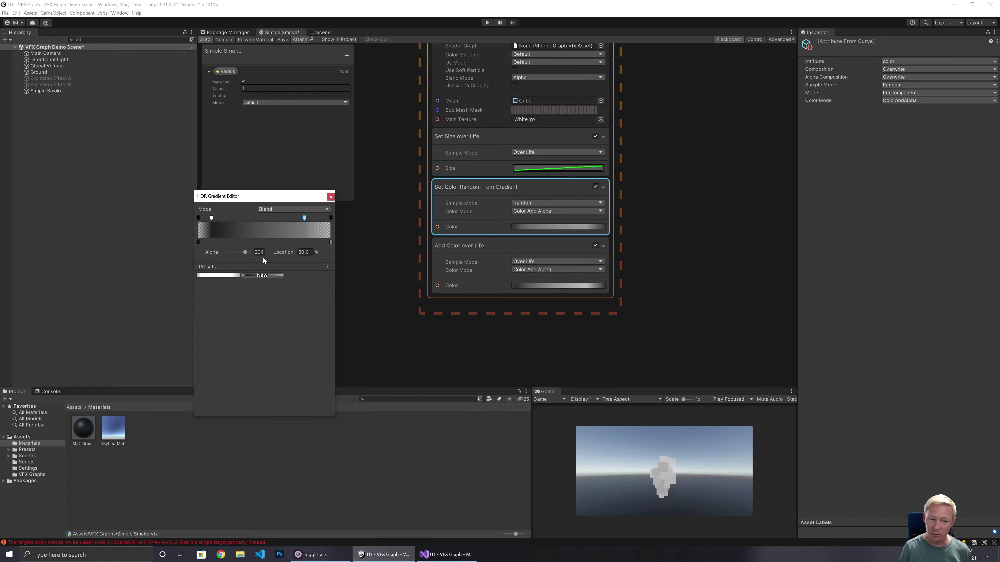
{"action": "left_click_drag", "start_coordinate": [245, 252], "coordinate": [281, 249]}
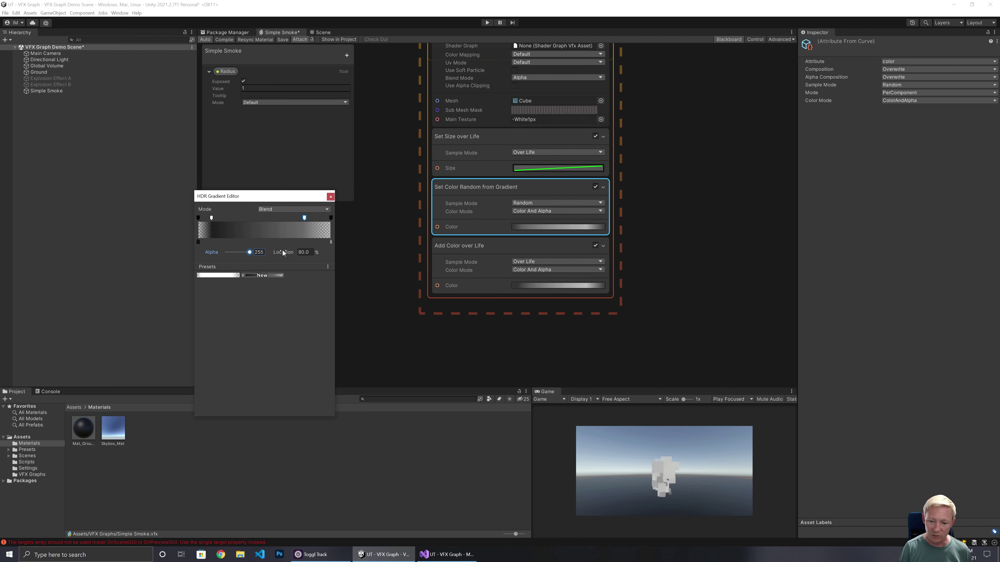
{"action": "left_click", "coordinate": [331, 197]}
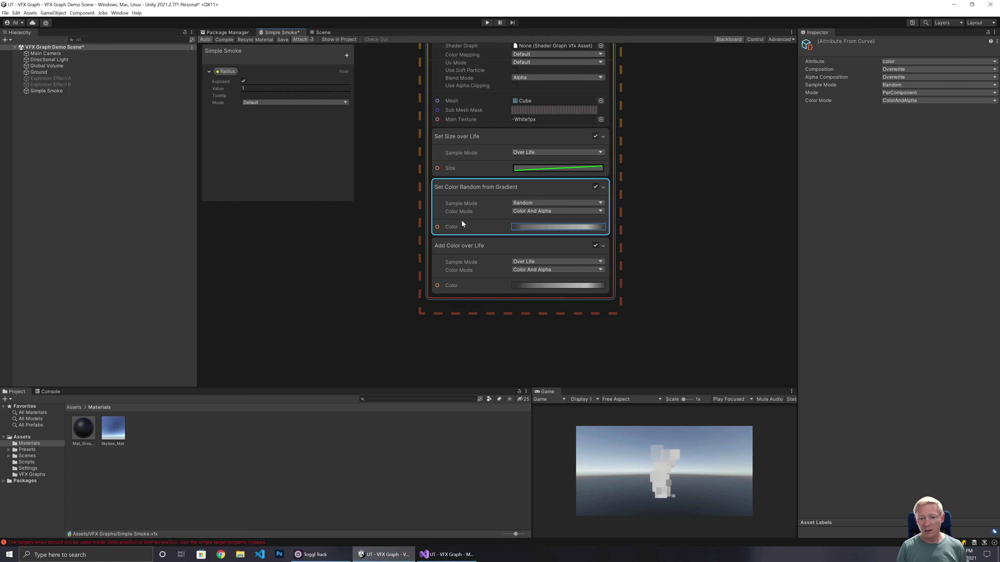
{"action": "left_click", "coordinate": [529, 271]}
{"action": "left_click", "coordinate": [529, 280]}
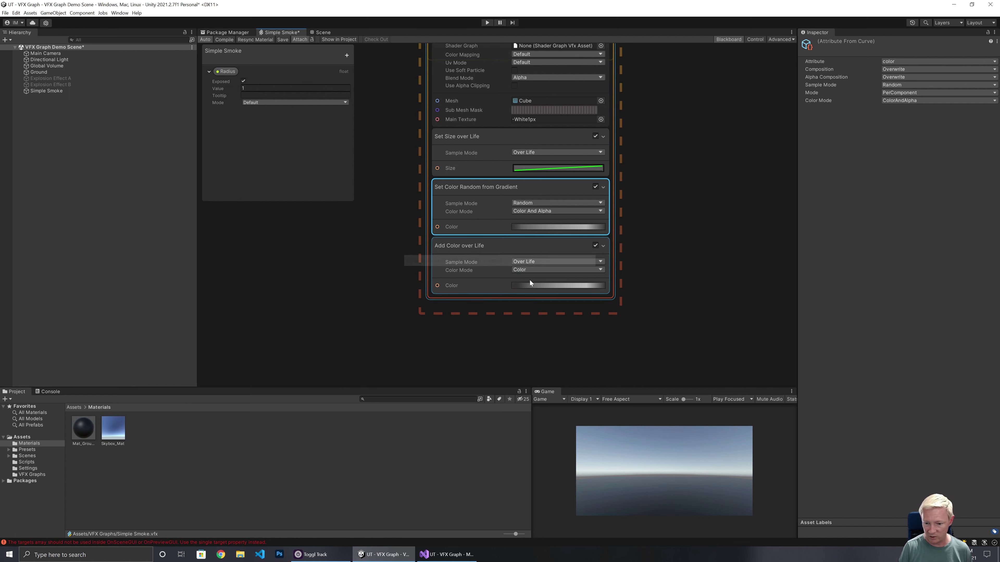
Recheck the Set Color Random from Gradient alpha keys, re-entering location 80% and alpha 255 for the third key
{"action": "left_click", "coordinate": [534, 228]}
{"action": "left_click", "coordinate": [303, 218]}
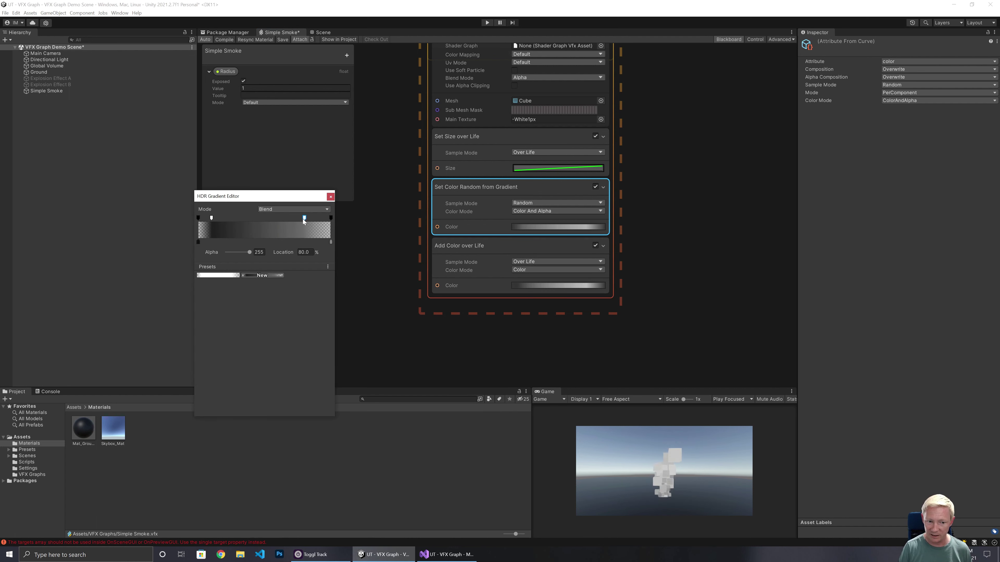
{"action": "left_click_drag", "start_coordinate": [303, 219], "coordinate": [302, 219]}
{"action": "left_click", "coordinate": [311, 252]}
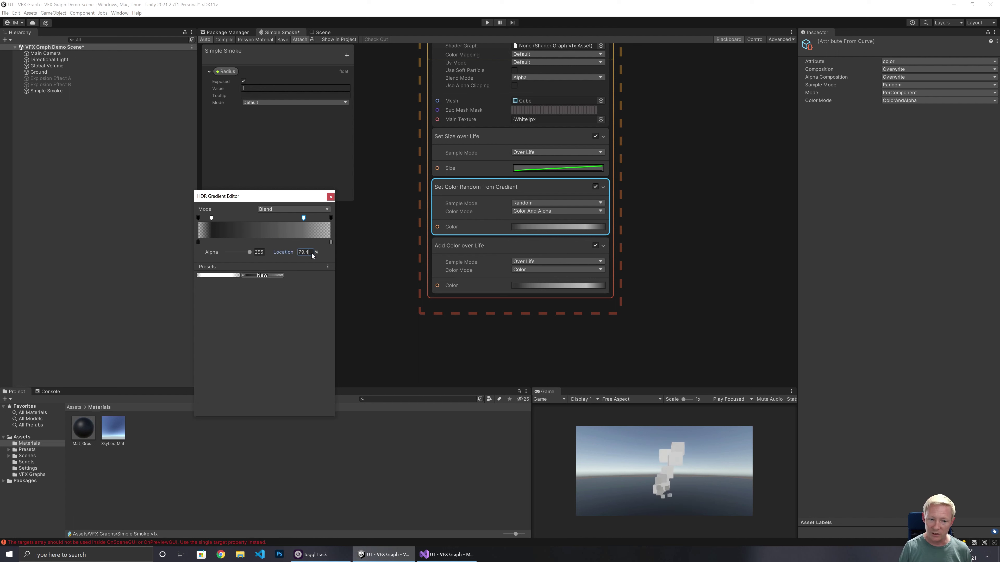
{"action": "key", "text": "BackSpace"}
{"action": "key", "text": "BackSpace"}
{"action": "key", "text": "BackSpace"}
{"action": "key", "text": "BackSpace"}
{"action": "type", "text": "80"}
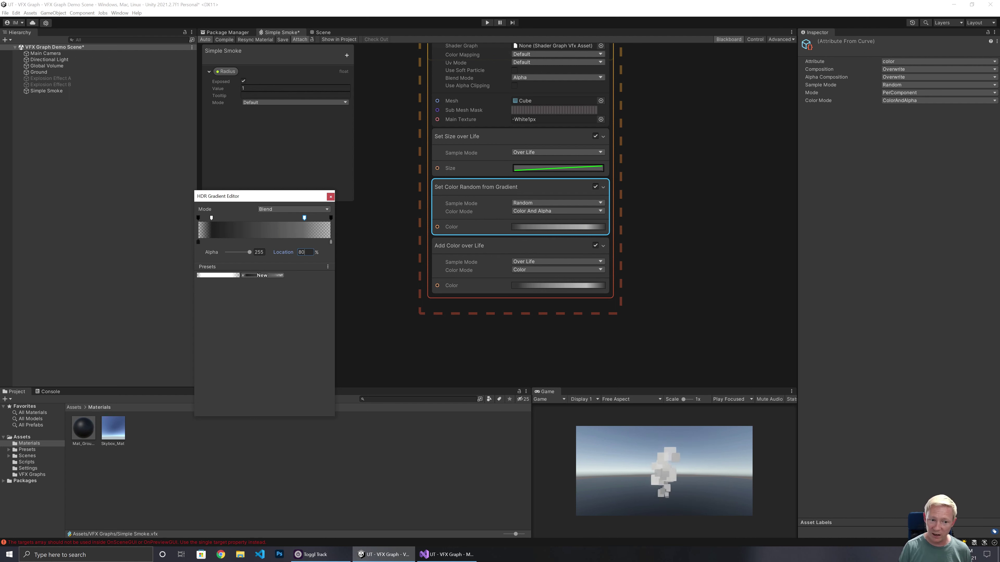
{"action": "left_click_drag", "start_coordinate": [250, 252], "coordinate": [279, 252]}
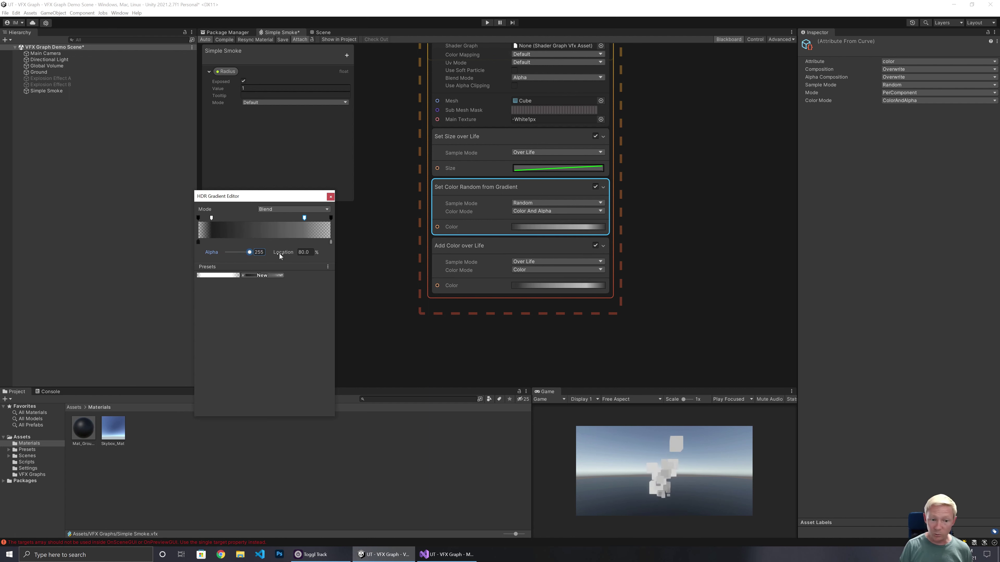
{"action": "left_click", "coordinate": [329, 218]}
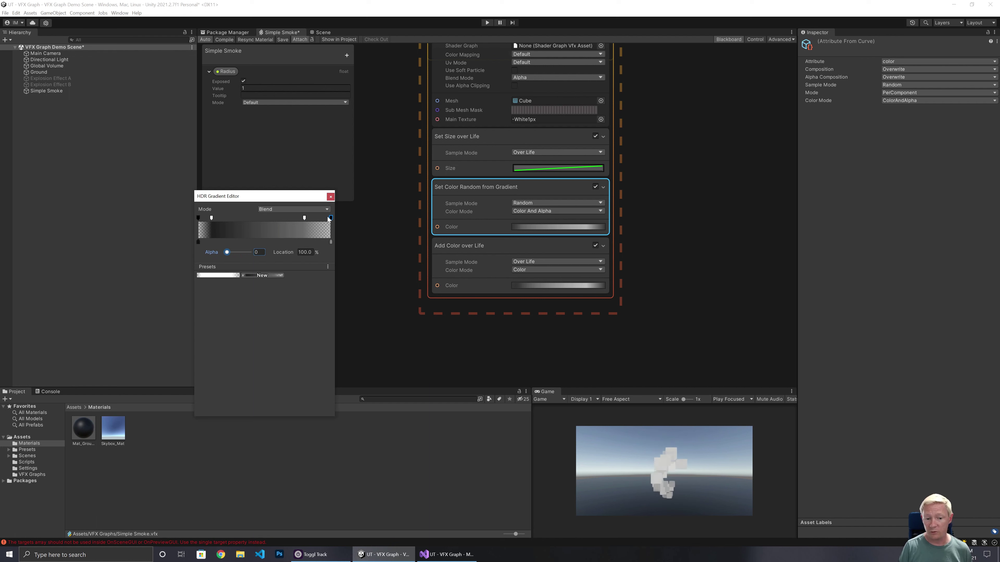
{"action": "left_click", "coordinate": [330, 197]}
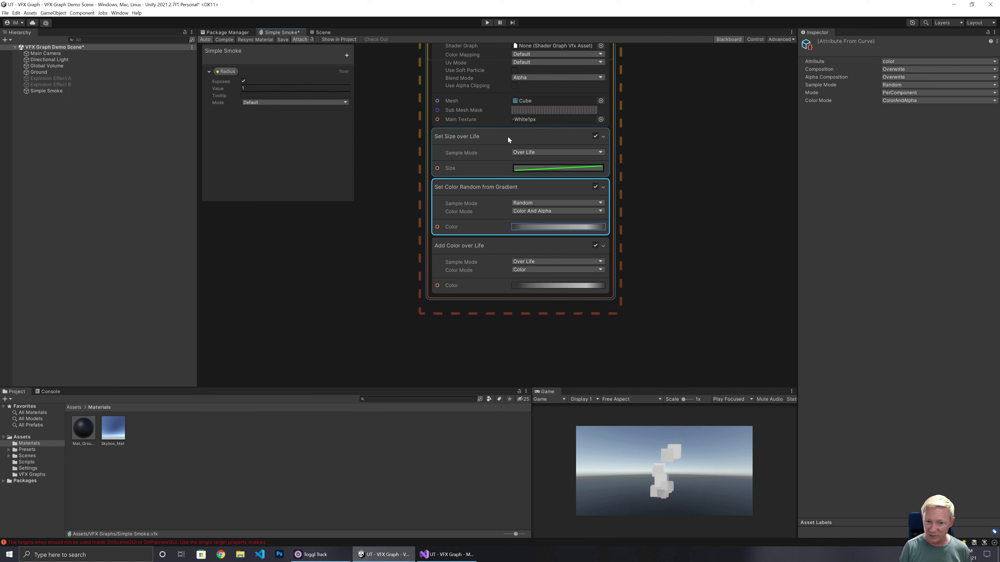
Add a Set Size Random from Curve block to Output Particle Mesh, placed above Set Size over Life
{"action": "left_click", "coordinate": [442, 136]}
{"action": "right_click", "coordinate": [432, 135]}
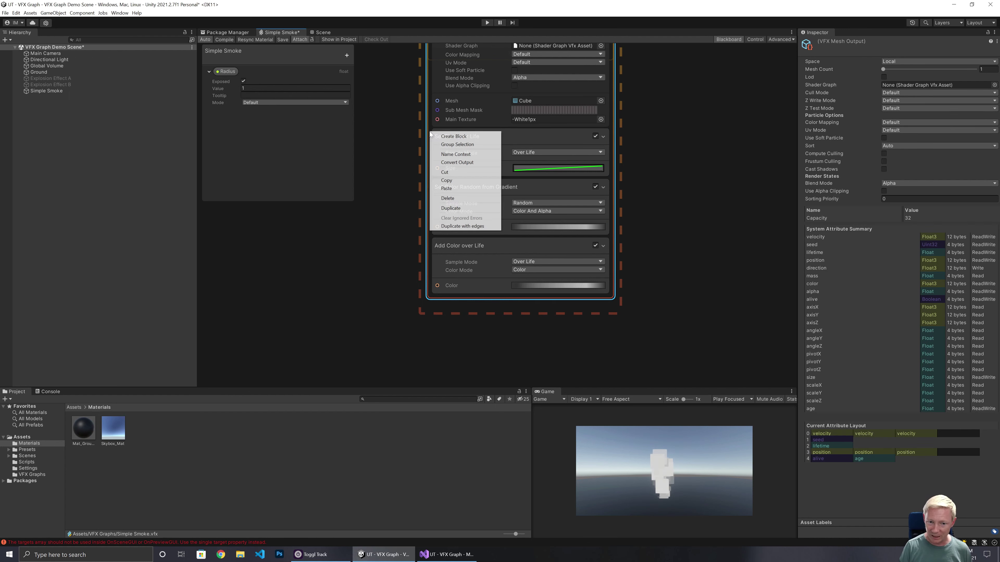
{"action": "left_click", "coordinate": [456, 136]}
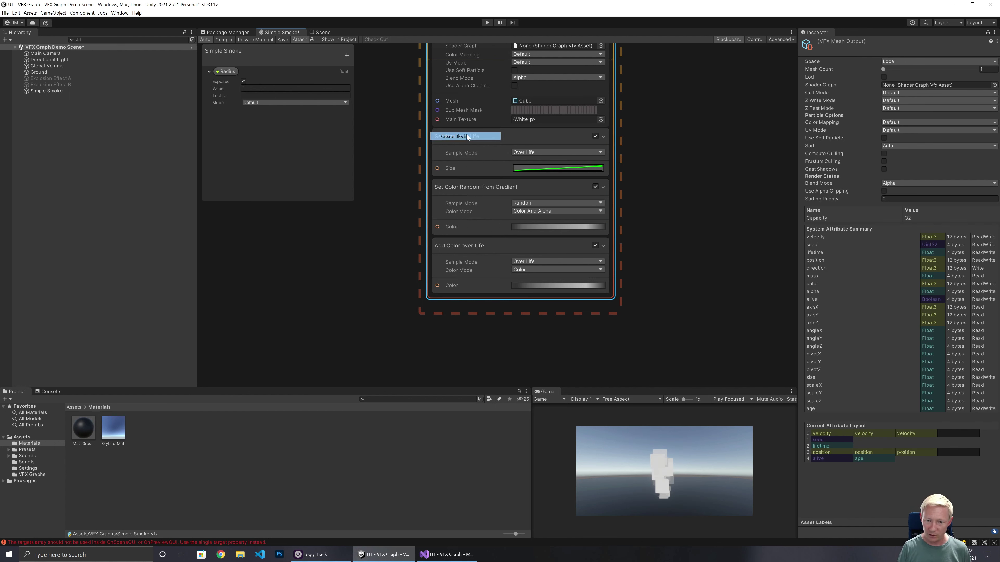
{"action": "type", "text": "size"}
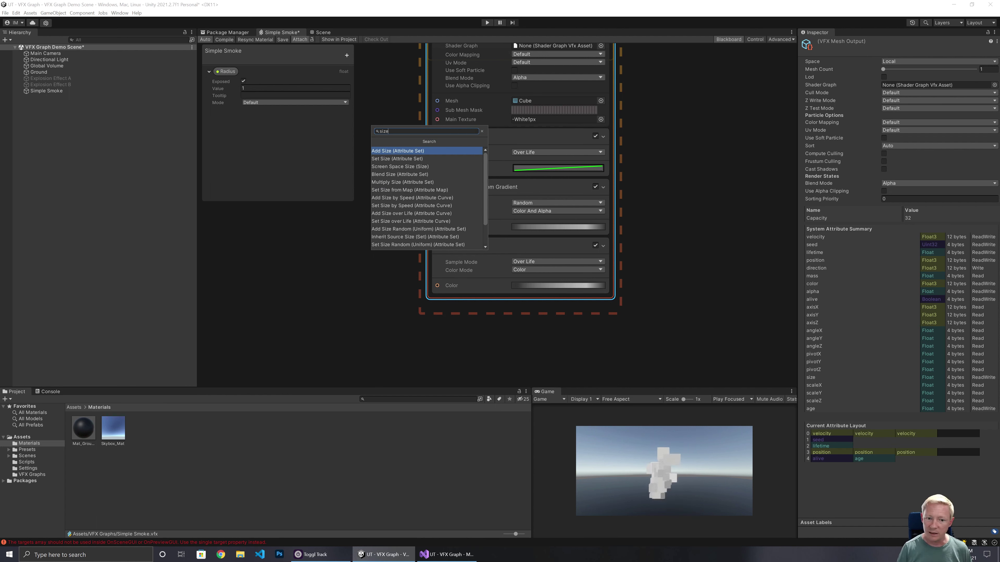
{"action": "scroll", "coordinate": [472, 201], "scroll_direction": "down", "scroll_amount": 2}
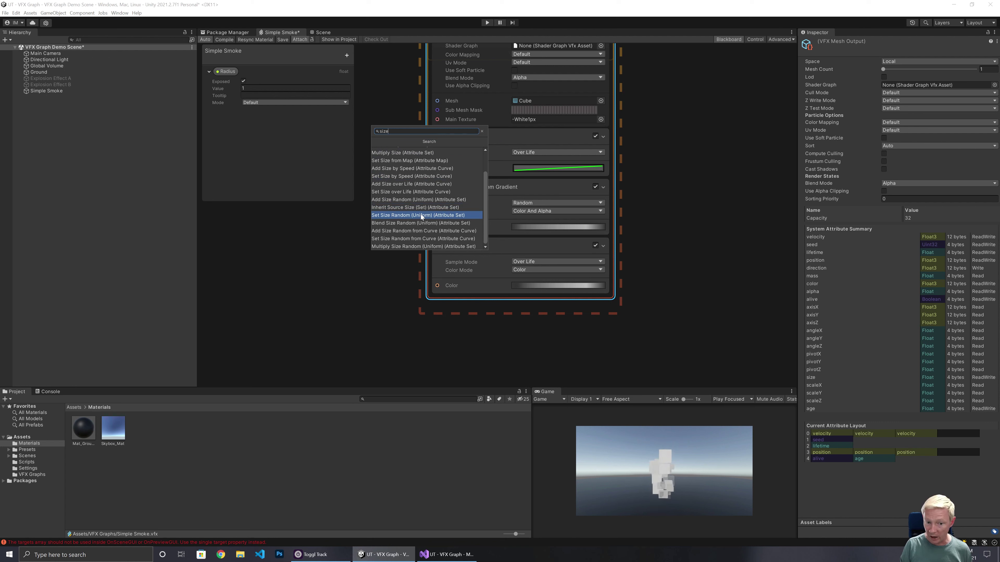
{"action": "left_click", "coordinate": [413, 239]}
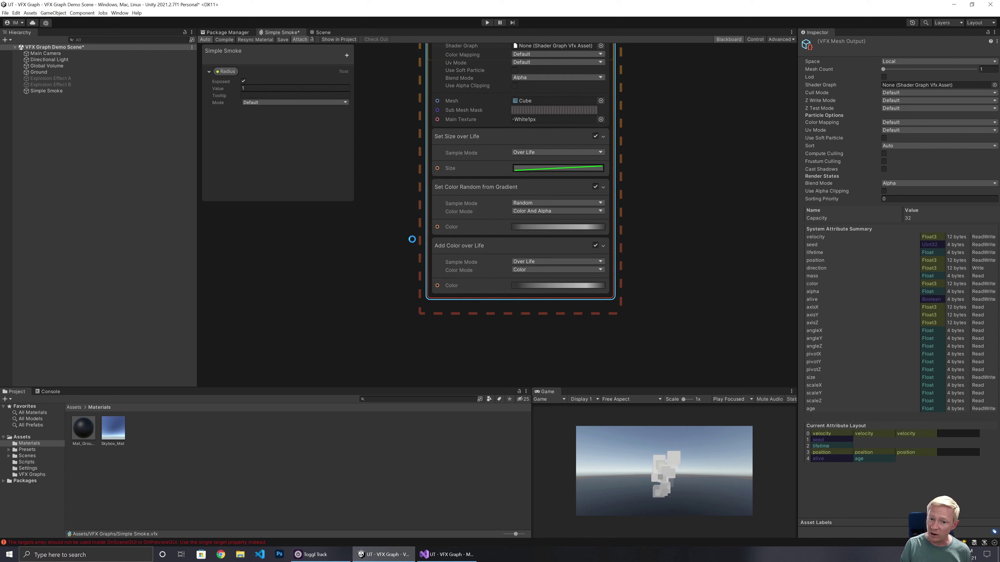
{"action": "left_click_drag", "start_coordinate": [492, 300], "coordinate": [484, 137]}
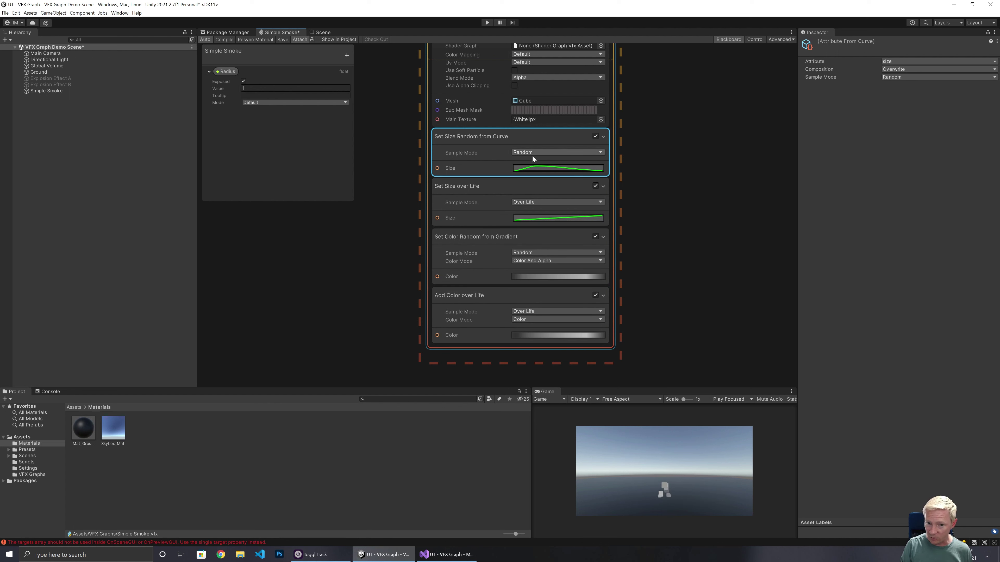
Try the Over Life sample mode on the Set Size Random from Curve block and switch it back to Random
{"action": "left_click", "coordinate": [536, 154]}
{"action": "left_click", "coordinate": [530, 161]}
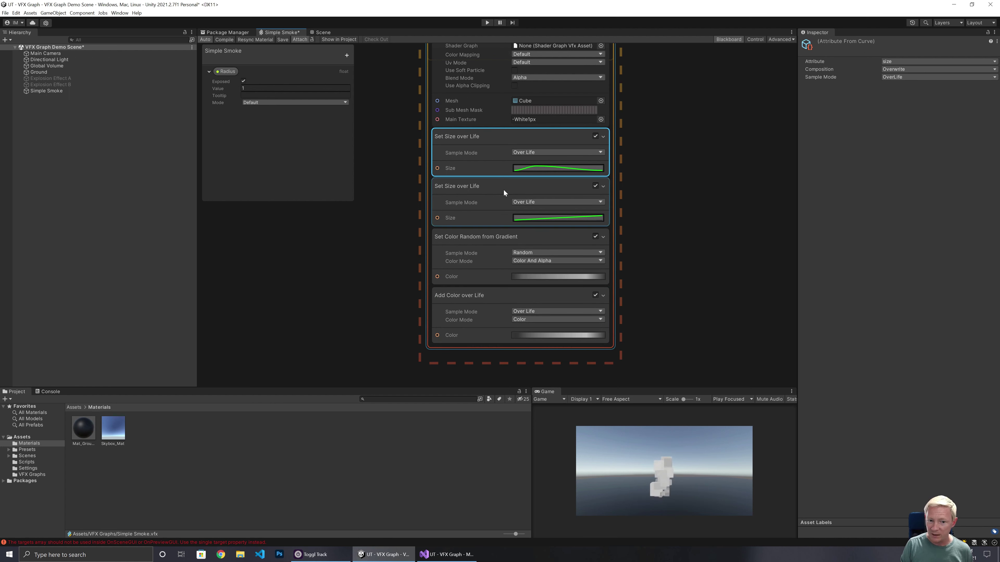
{"action": "left_click", "coordinate": [588, 152]}
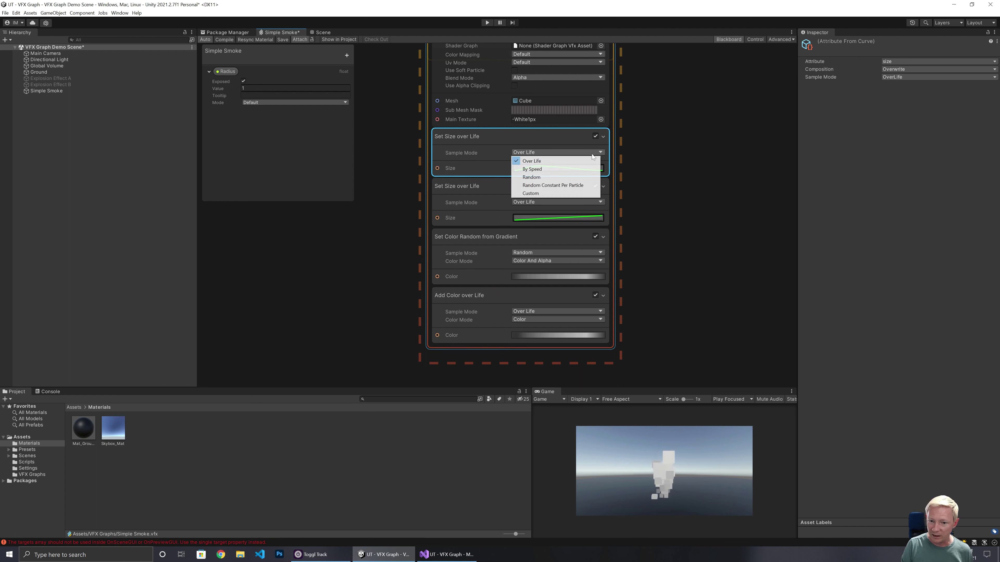
{"action": "left_click", "coordinate": [531, 177]}
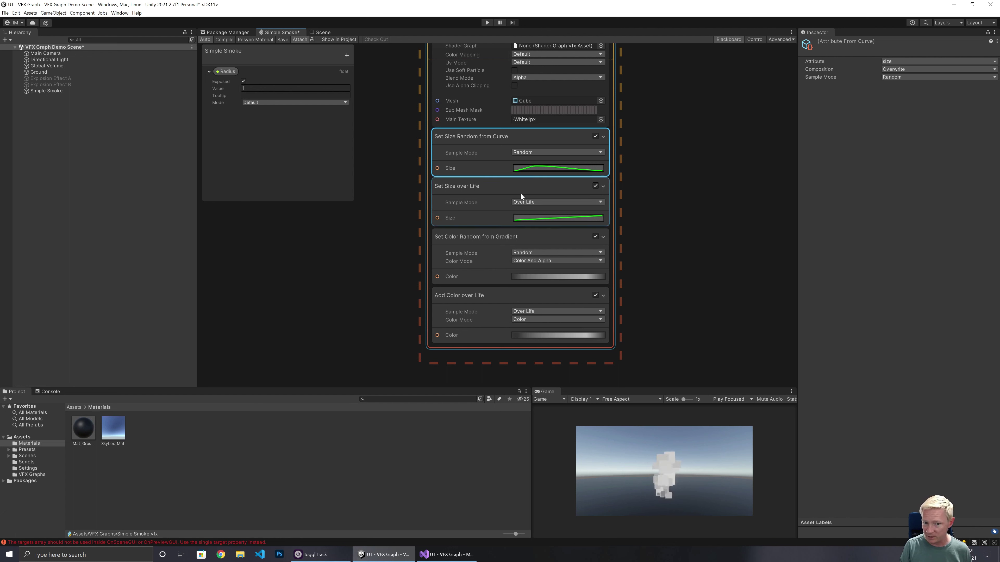
Delete the Set Size over Life block from the Output Particle Mesh context
{"action": "left_click", "coordinate": [525, 202]}
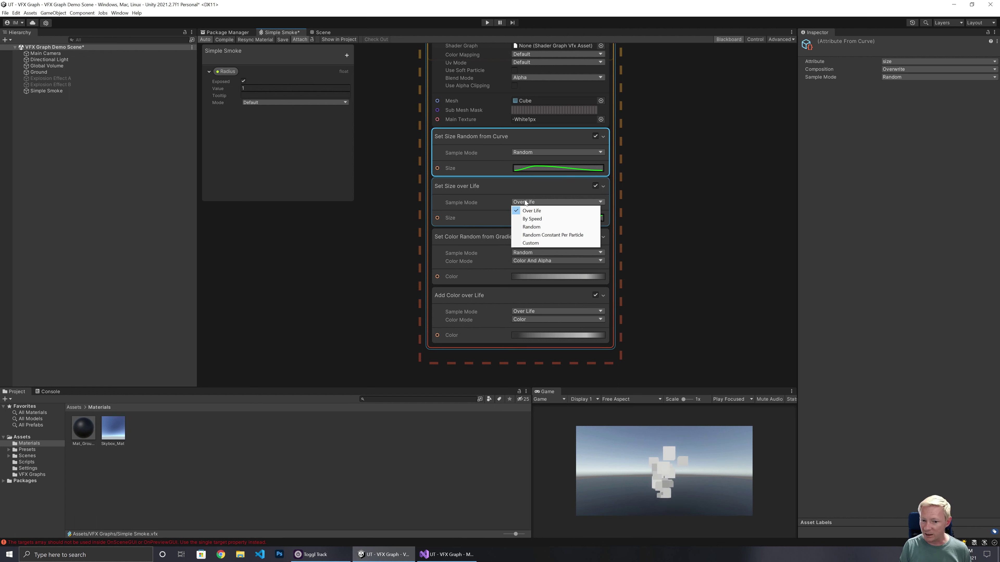
{"action": "left_click", "coordinate": [491, 182]}
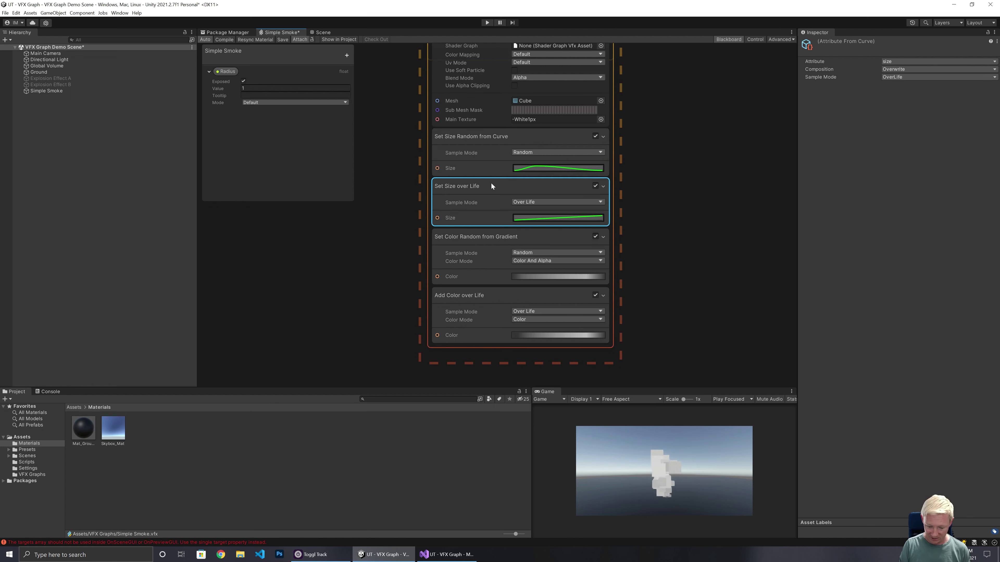
{"action": "key", "text": "Delete"}
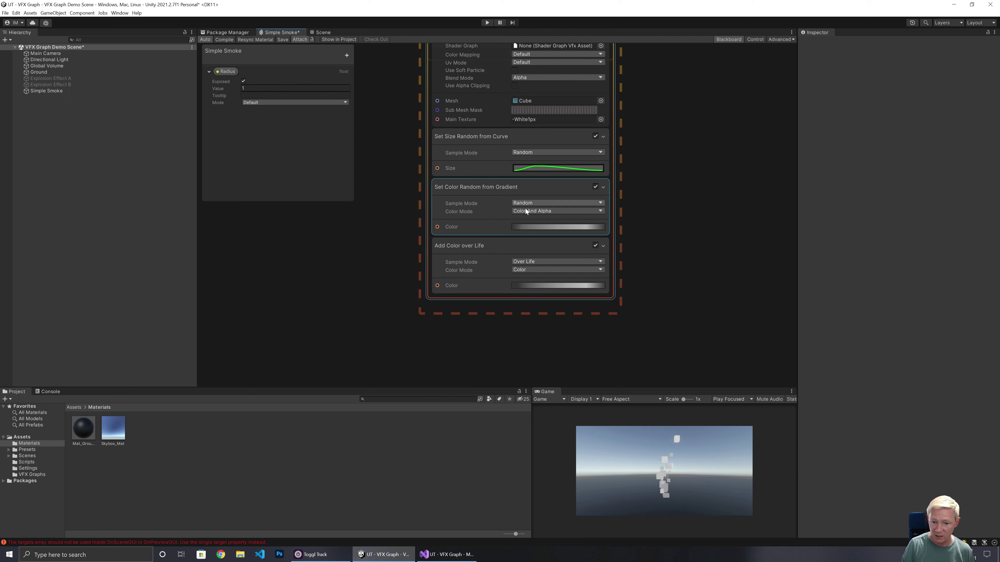
Try a Multiply Size Random (Uniform) block below Add Color over Life and delete it again
{"action": "left_click", "coordinate": [468, 294]}
{"action": "right_click", "coordinate": [468, 295]}
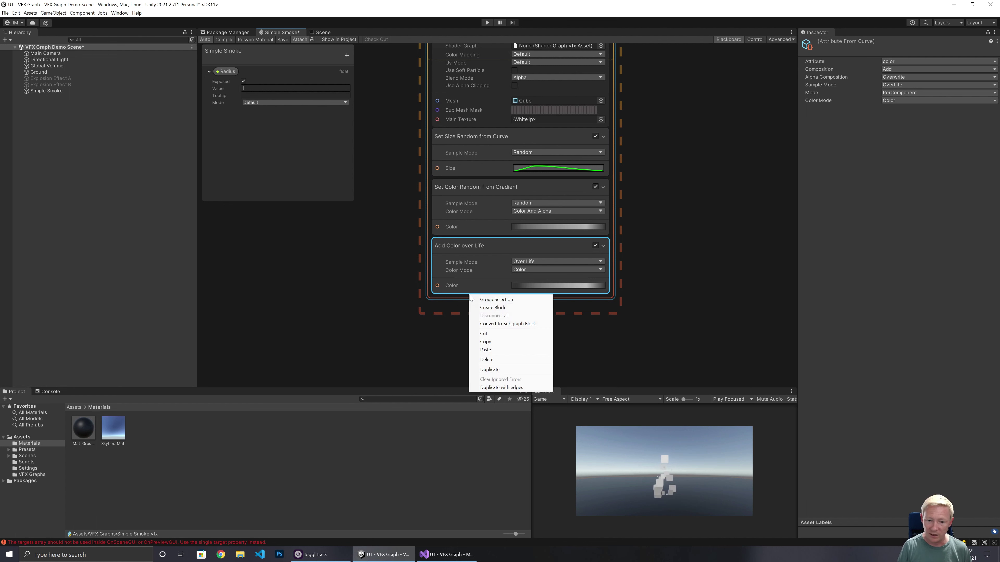
{"action": "left_click", "coordinate": [493, 307]}
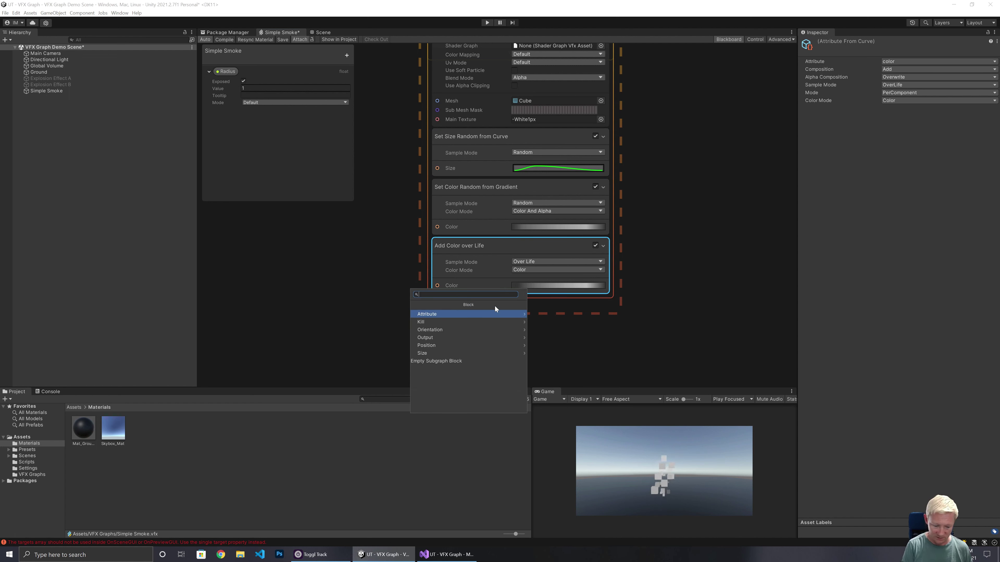
{"action": "type", "text": "size"}
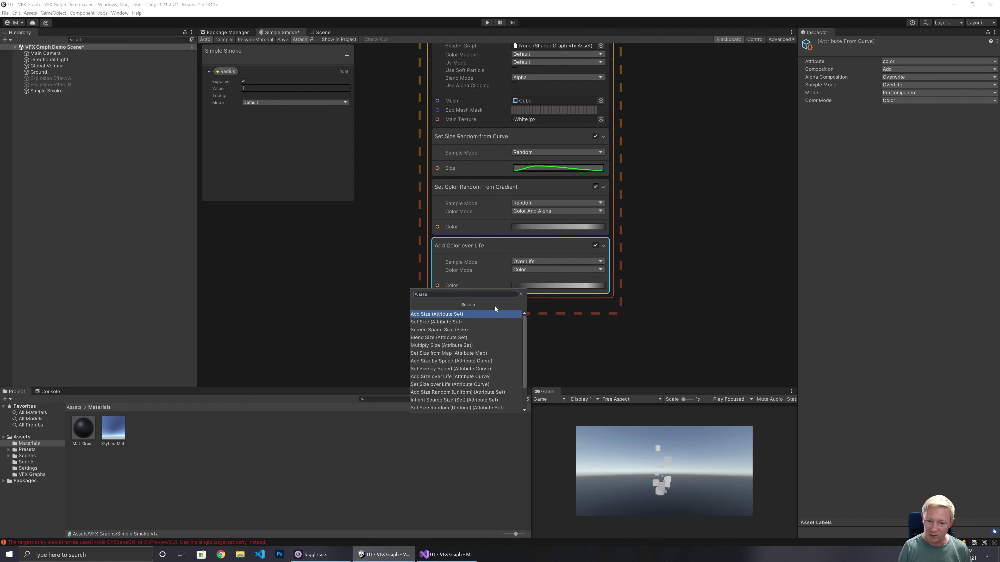
{"action": "scroll", "coordinate": [457, 342], "scroll_direction": "down", "scroll_amount": 2}
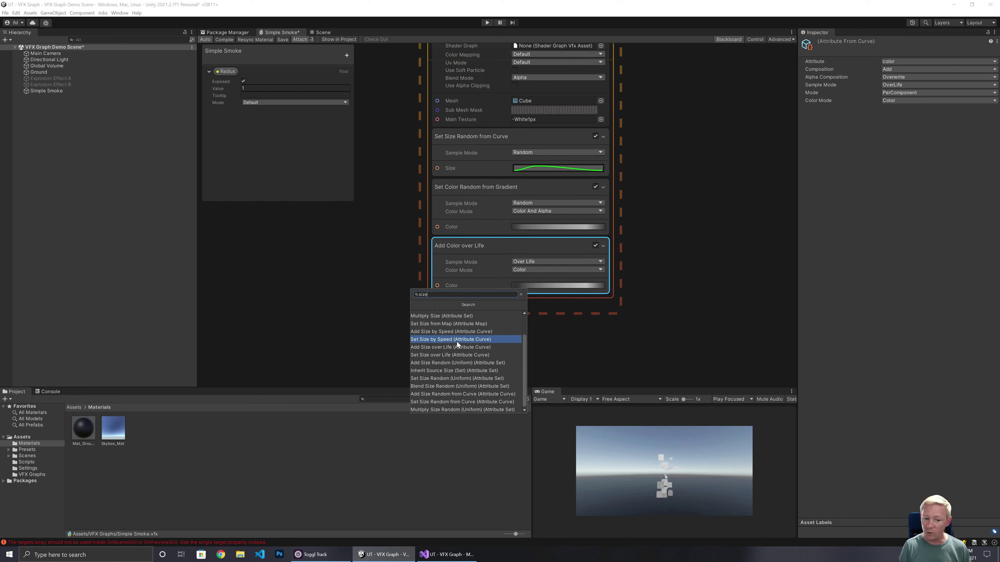
{"action": "left_click", "coordinate": [451, 411]}
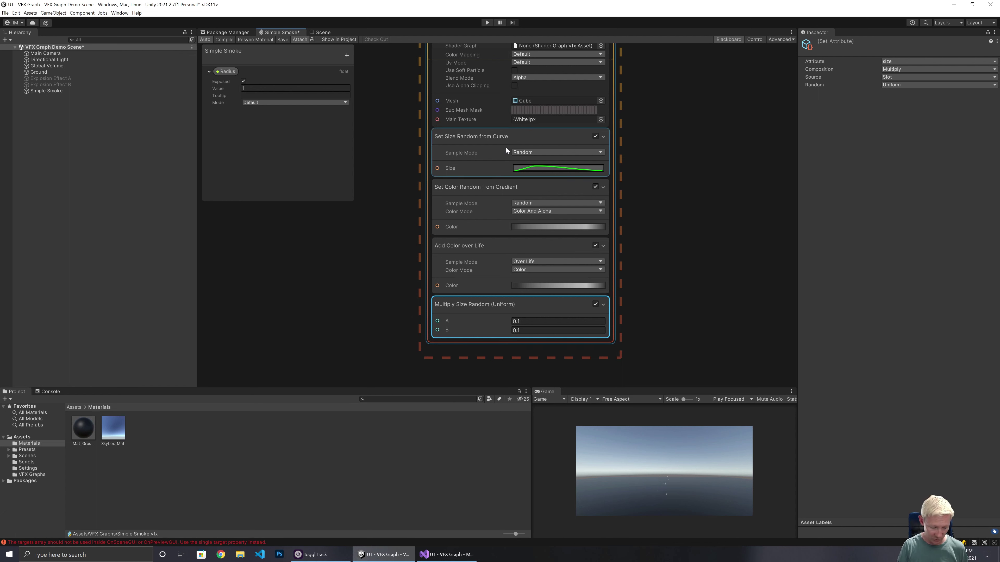
{"action": "key", "text": "Delete"}
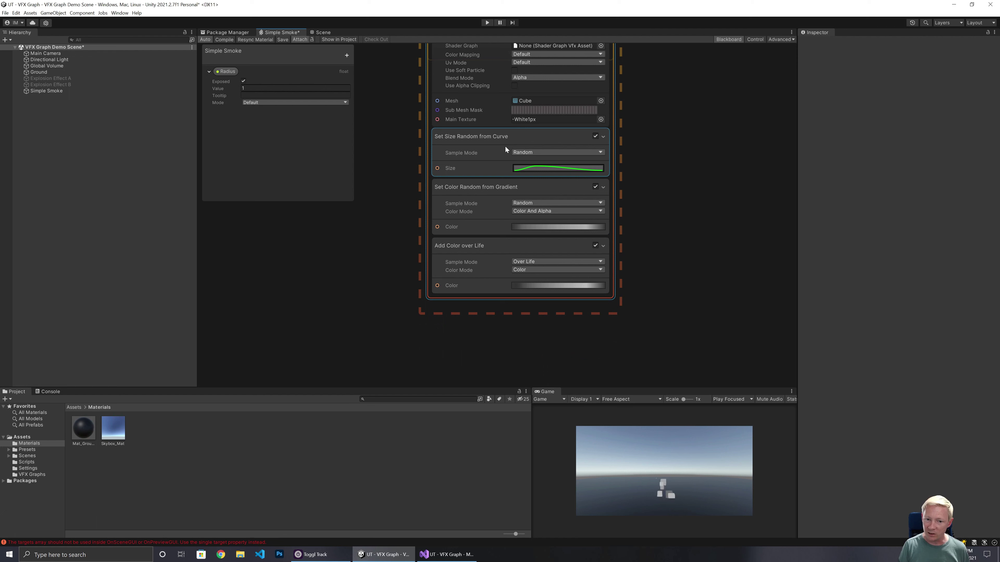
Undo the removal of Set Size over Life, and delete the Set Size Random from Curve block instead
{"action": "key", "text": "ctrl+z"}
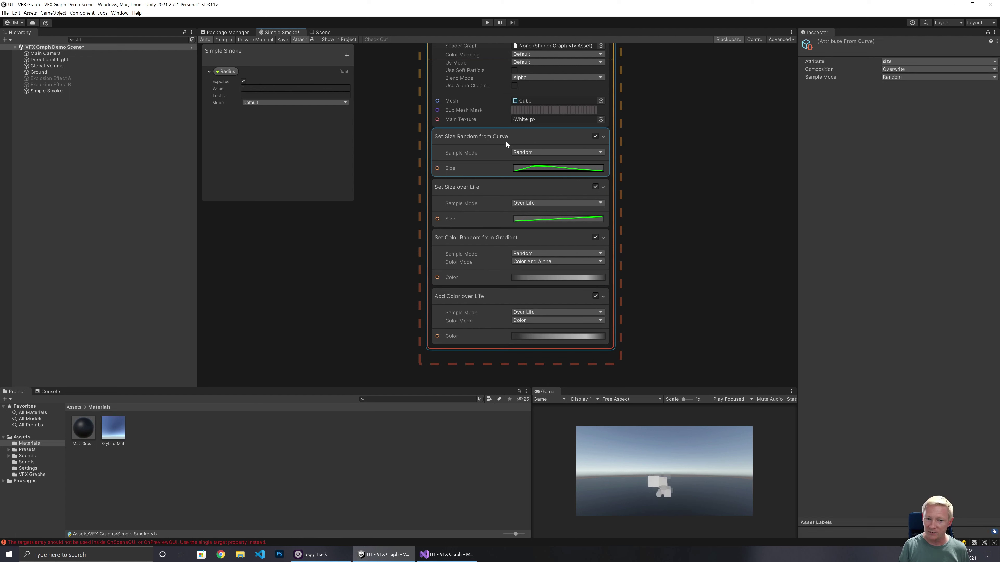
{"action": "left_click", "coordinate": [506, 140]}
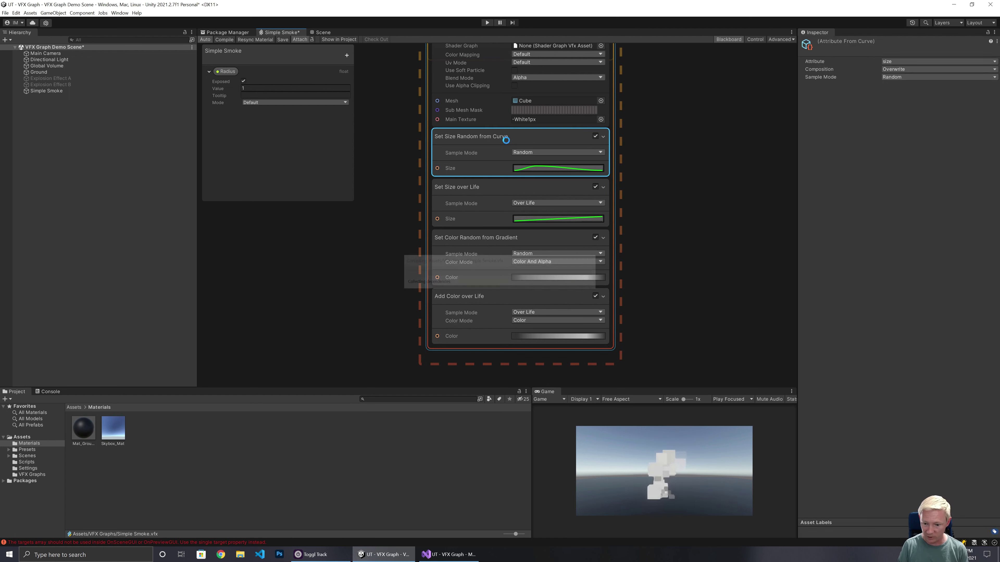
{"action": "key", "text": "Delete"}
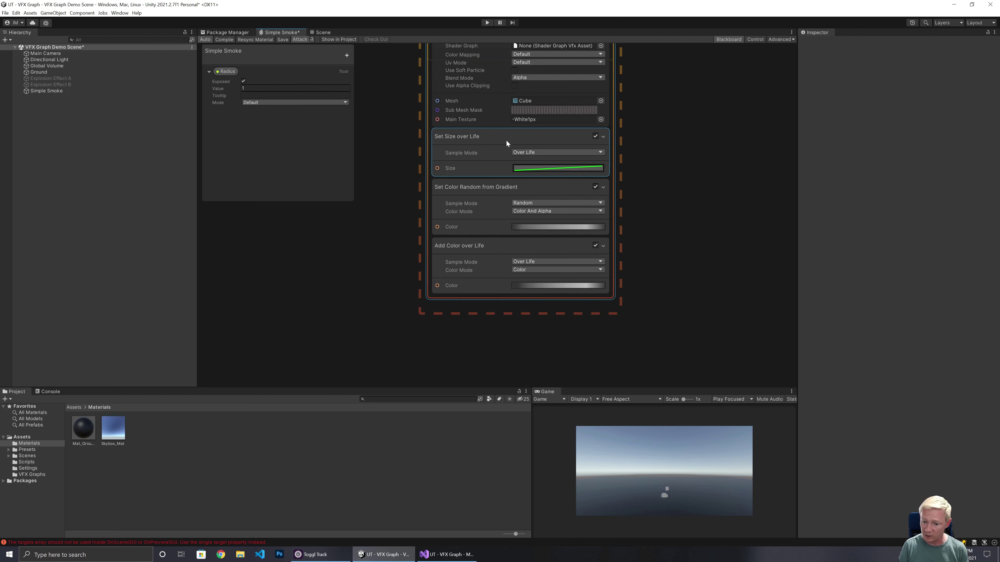
Add a Multiply Size Random (Uniform) block to Output Particle Mesh, below Add Color over Life
{"action": "left_click", "coordinate": [531, 298]}
{"action": "right_click", "coordinate": [531, 298]}
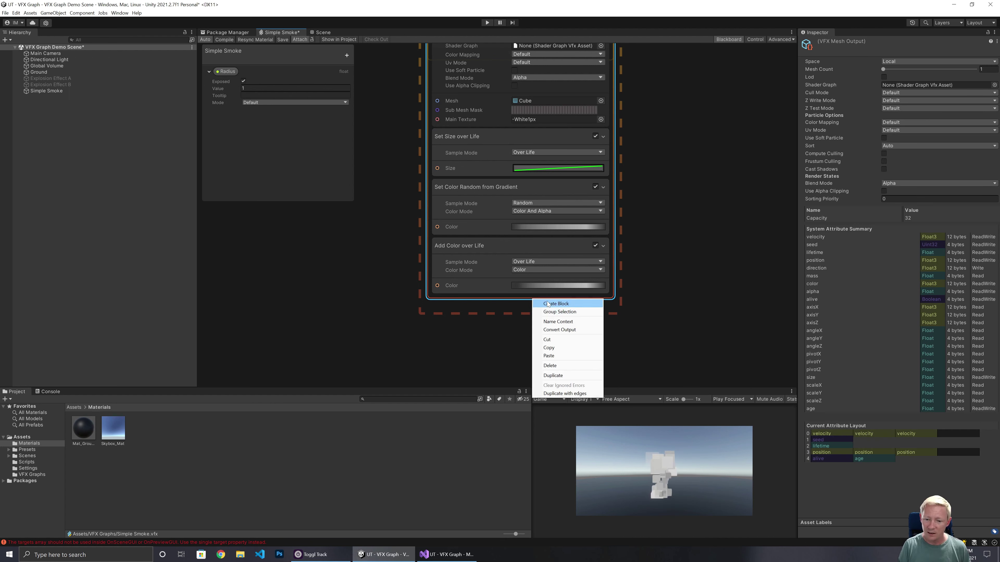
{"action": "left_click", "coordinate": [551, 302]}
{"action": "type", "text": "multip"}
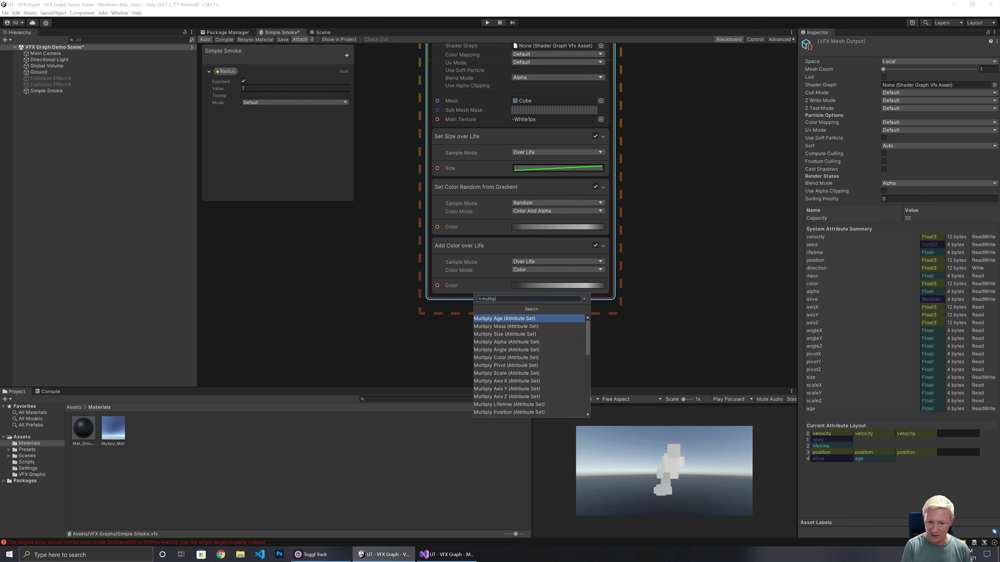
{"action": "type", "text": "ly"}
{"action": "scroll", "coordinate": [528, 354], "scroll_direction": "down", "scroll_amount": 5}
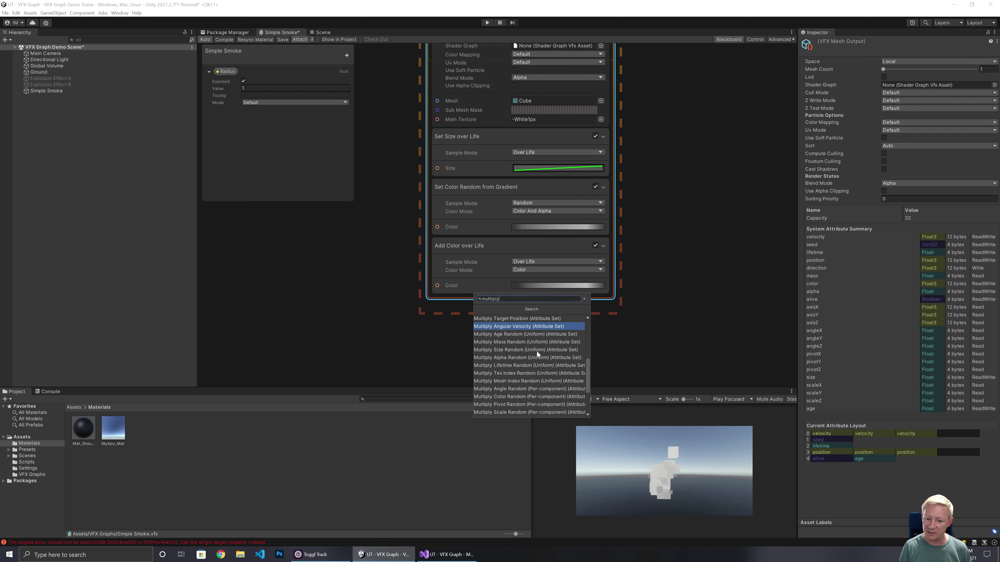
{"action": "scroll", "coordinate": [536, 352], "scroll_direction": "down", "scroll_amount": 3}
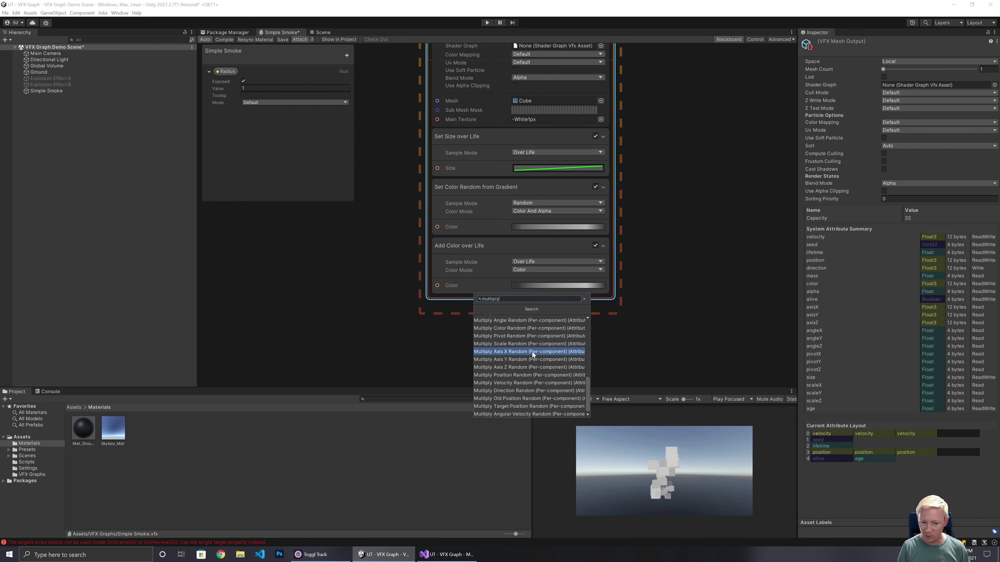
{"action": "scroll", "coordinate": [532, 352], "scroll_direction": "up", "scroll_amount": 3}
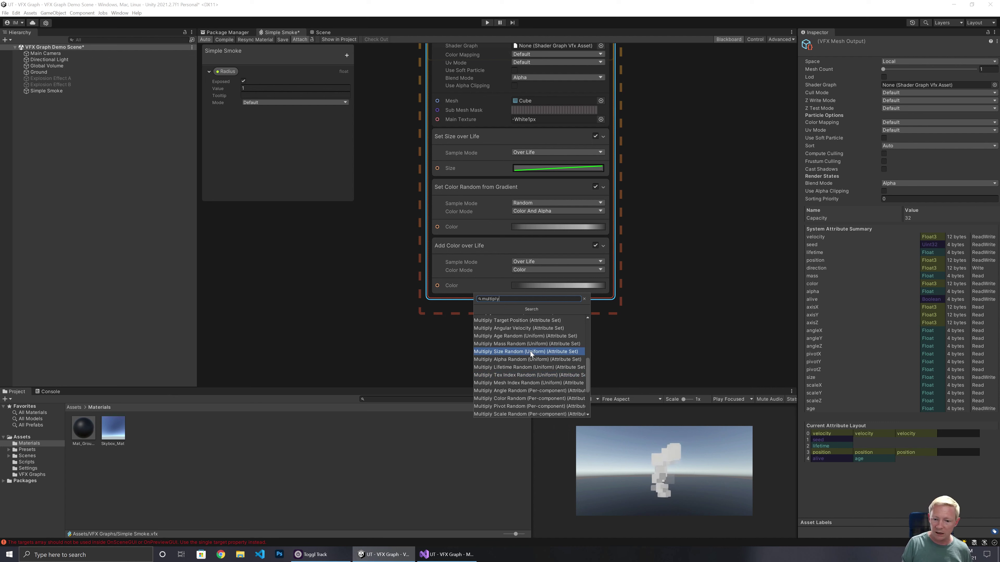
{"action": "scroll", "coordinate": [530, 351], "scroll_direction": "up", "scroll_amount": 4}
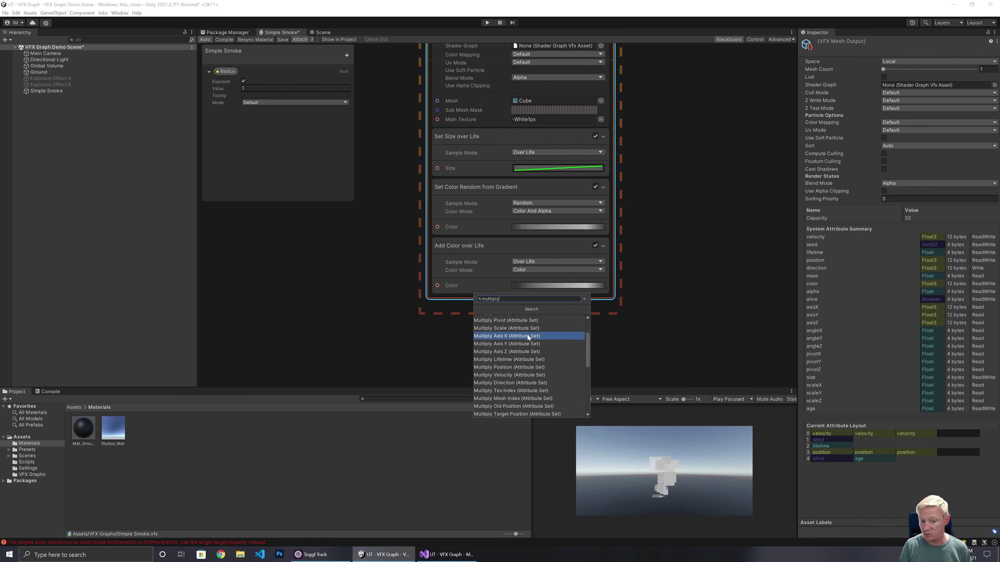
{"action": "key", "text": "Up"}
{"action": "key", "text": "Up"}
{"action": "key", "text": "Up"}
{"action": "key", "text": "Up"}
{"action": "key", "text": "Up"}
{"action": "key", "text": "Up"}
{"action": "key", "text": "Up"}
{"action": "key", "text": "Up"}
{"action": "type", "text": "ran"}
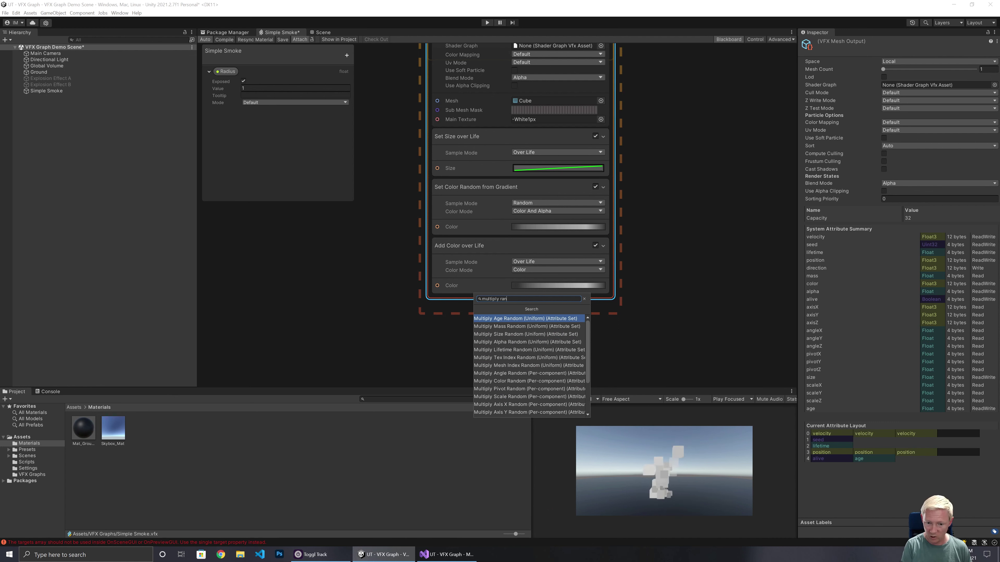
{"action": "scroll", "coordinate": [532, 368], "scroll_direction": "down", "scroll_amount": 3}
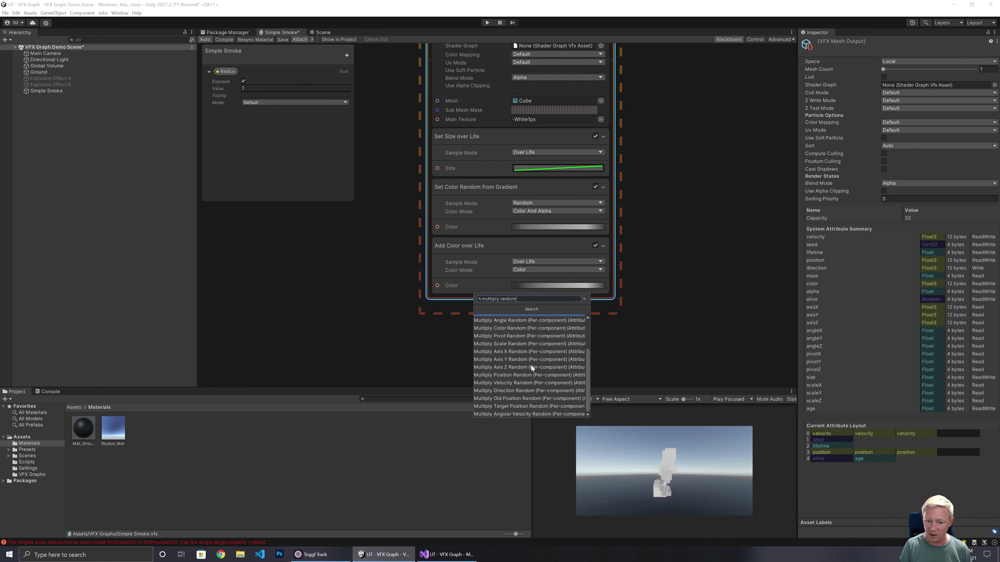
{"action": "scroll", "coordinate": [531, 365], "scroll_direction": "up", "scroll_amount": 2}
{"action": "left_click", "coordinate": [512, 335]}
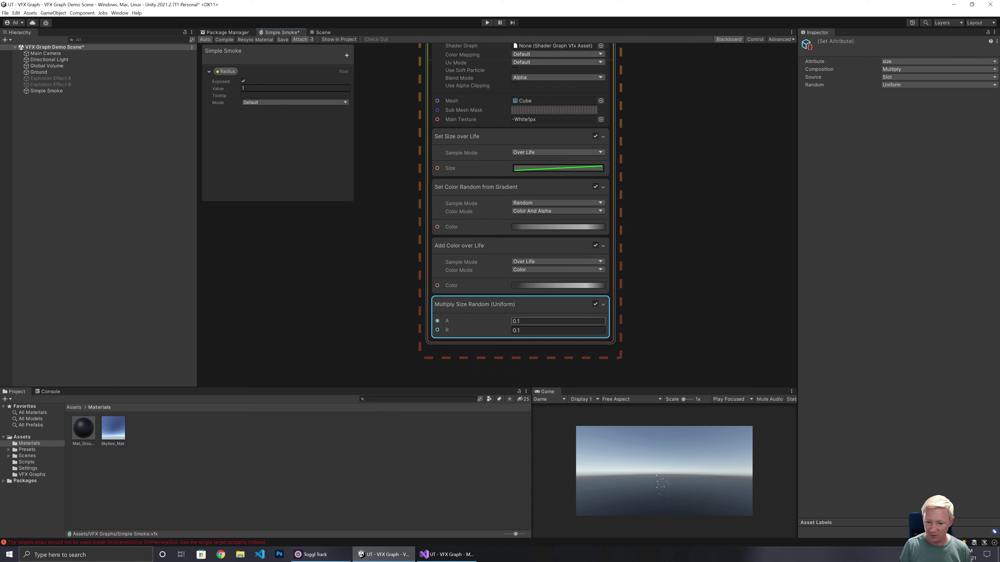
Set the Multiply Size Random (Uniform) range to A 0.5 and B 0.75
{"action": "type", "text": "0.5"}
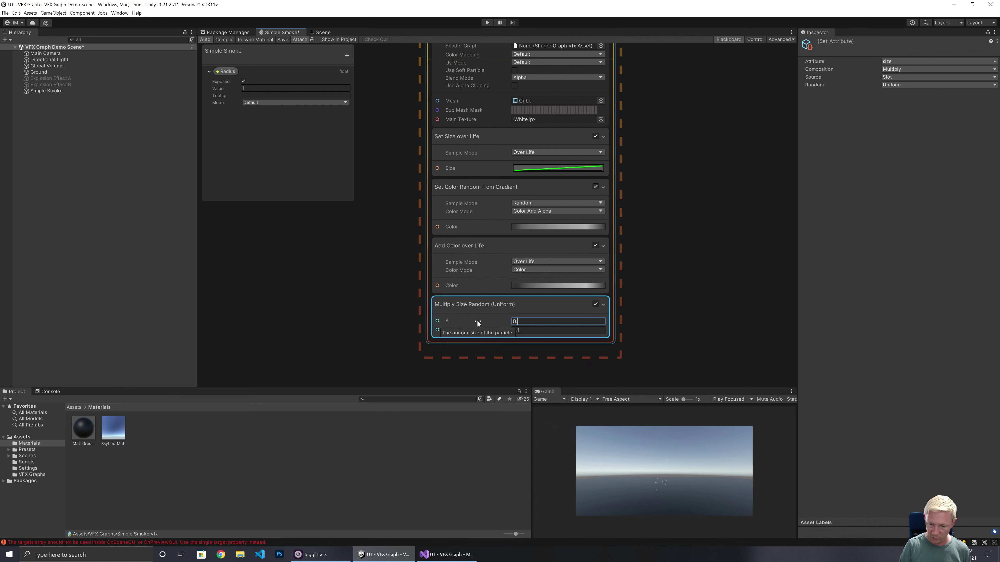
{"action": "key", "text": "Return"}
{"action": "key", "text": "Tab"}
{"action": "type", "text": "0."}
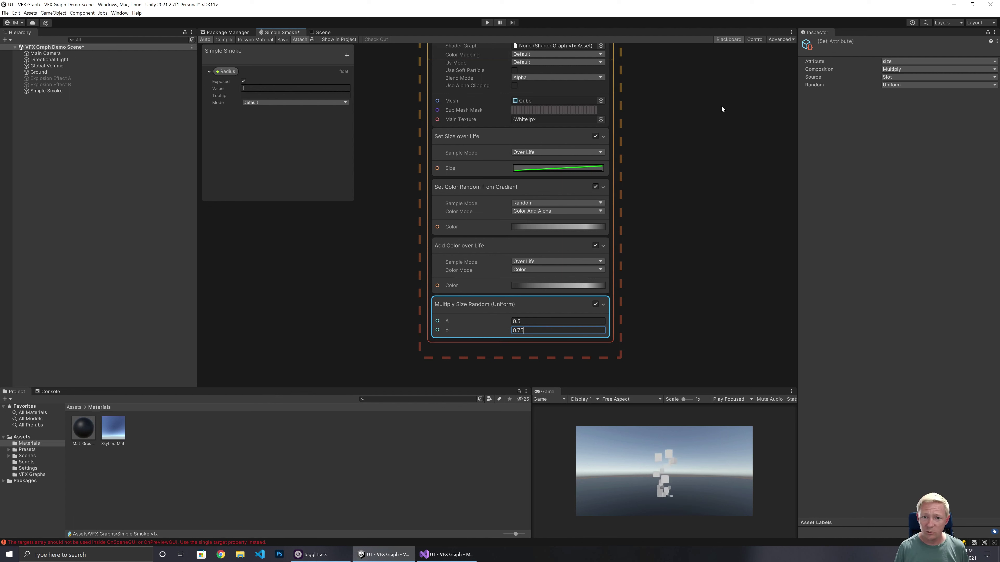
Move the Update Particle context slightly down to leave a gap beneath the context above it
{"action": "left_click_drag", "start_coordinate": [396, 133], "coordinate": [448, 139]}
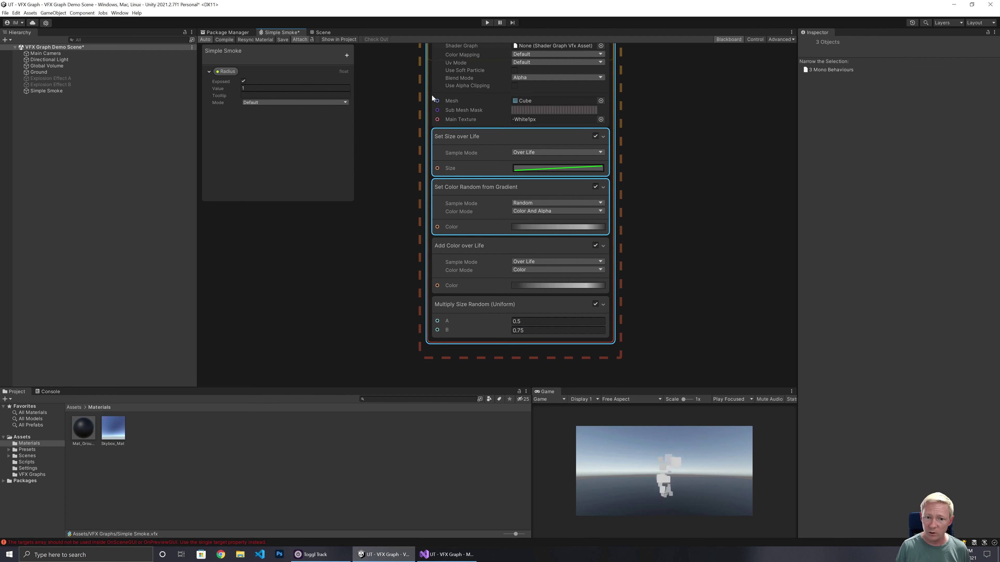
{"action": "middle_click_drag", "start_coordinate": [431, 98], "coordinate": [431, 169]}
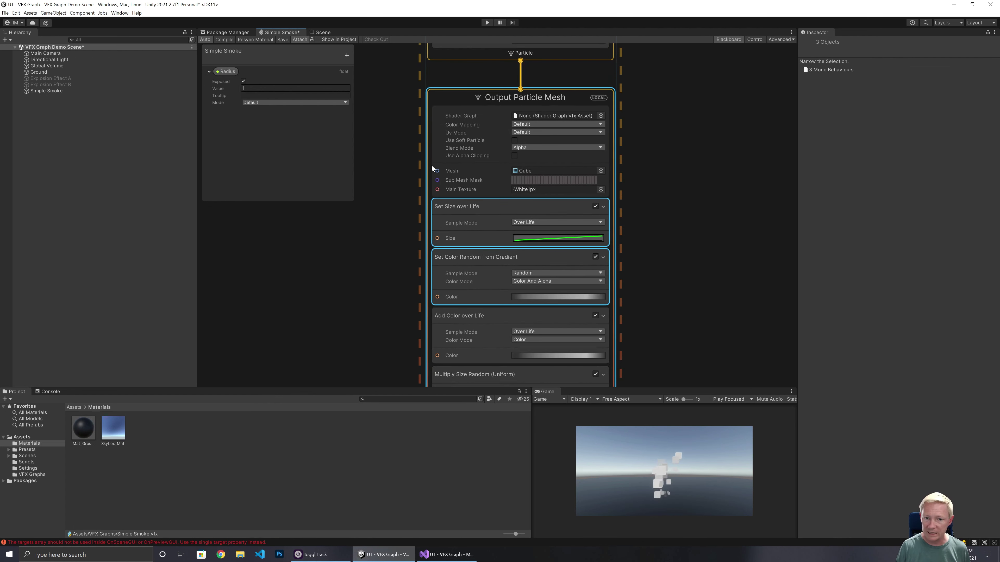
{"action": "left_click", "coordinate": [715, 133]}
{"action": "middle_click_drag", "start_coordinate": [684, 101], "coordinate": [688, 285]}
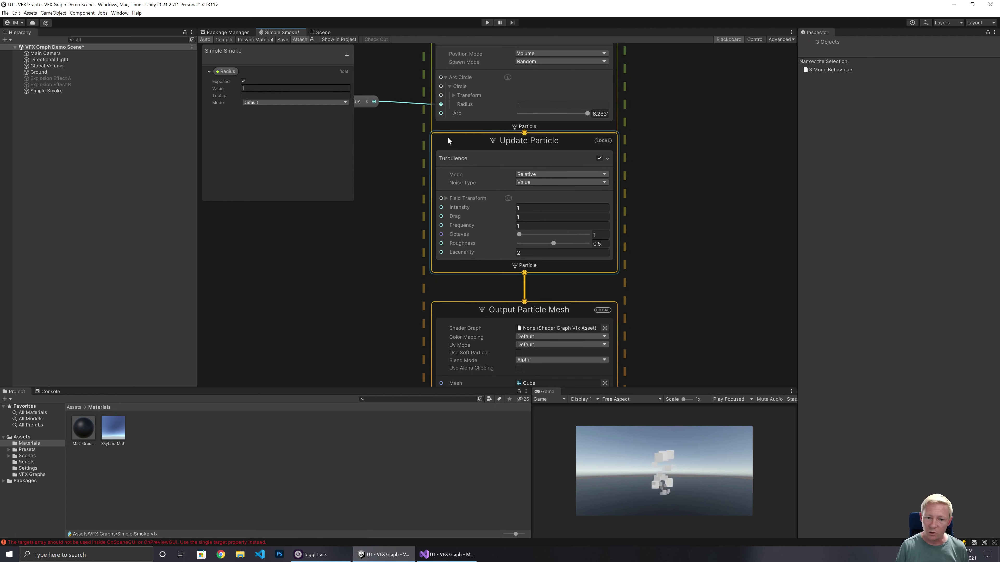
{"action": "left_click_drag", "start_coordinate": [447, 137], "coordinate": [447, 150]}
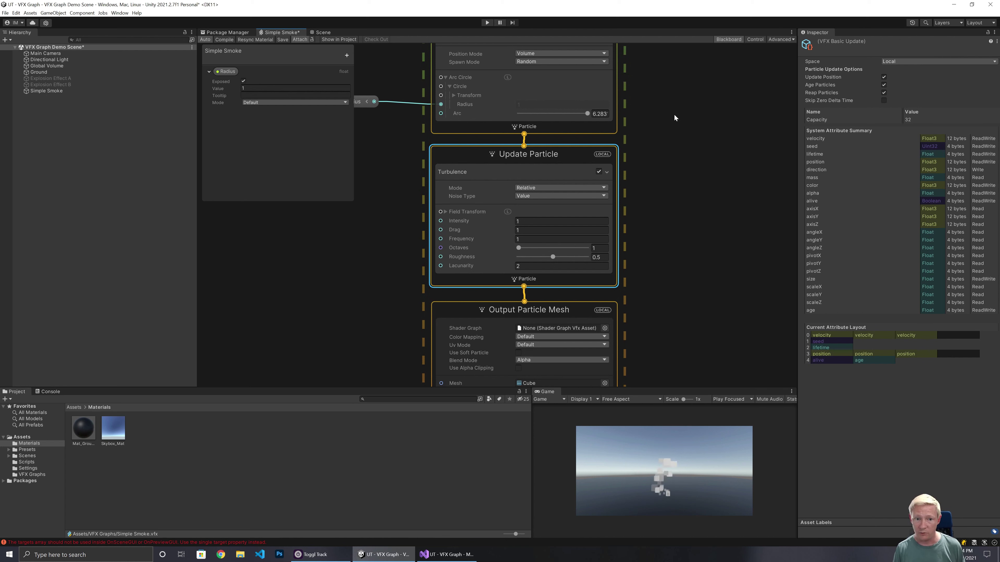